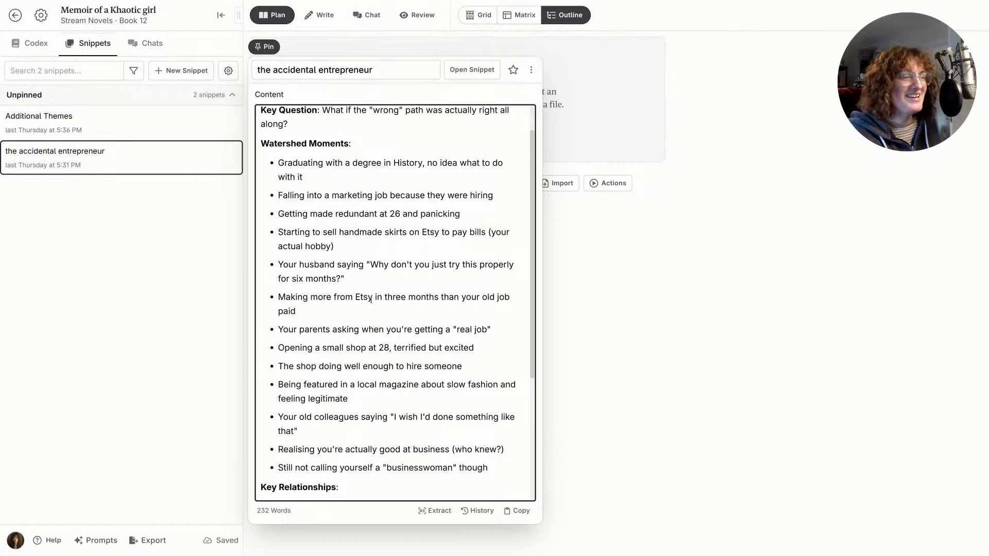
- Read the watershed moments and key relationships in the "the accidental entrepreneur" snippet through to its end
left_click_drag(370, 299, 393, 311)
left_click(431, 307)
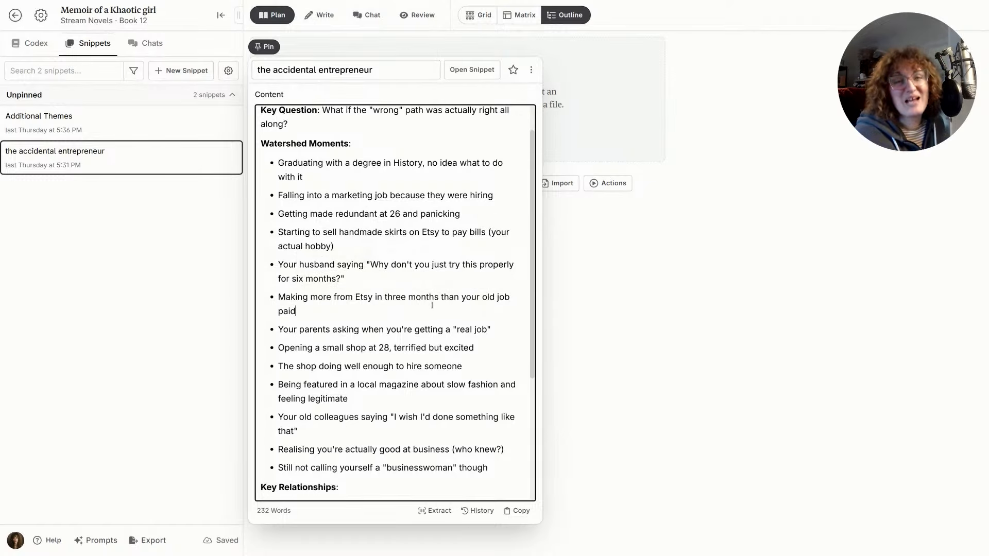
scroll(421, 291, "down", 1)
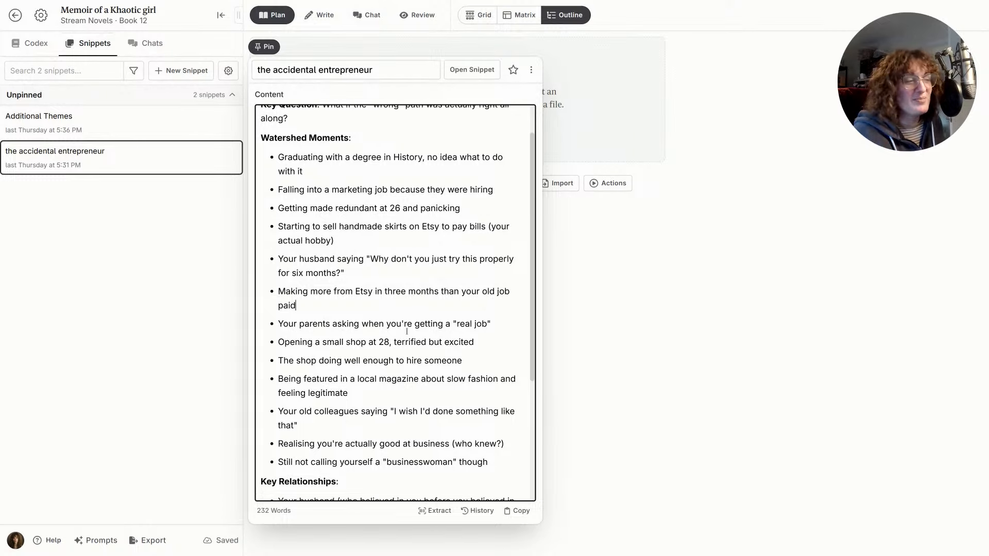
scroll(474, 294, "down", 1)
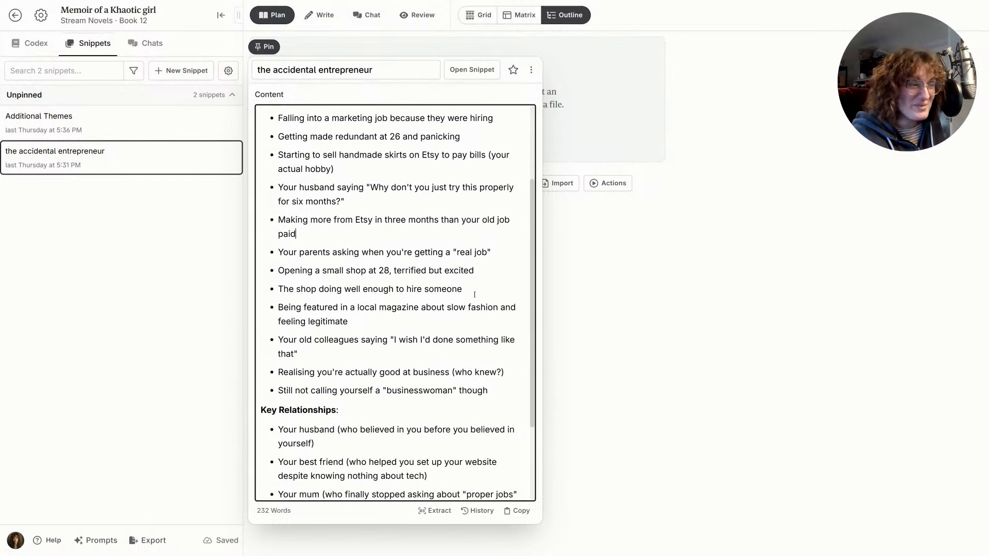
scroll(475, 294, "down", 1)
scroll(474, 294, "up", 1)
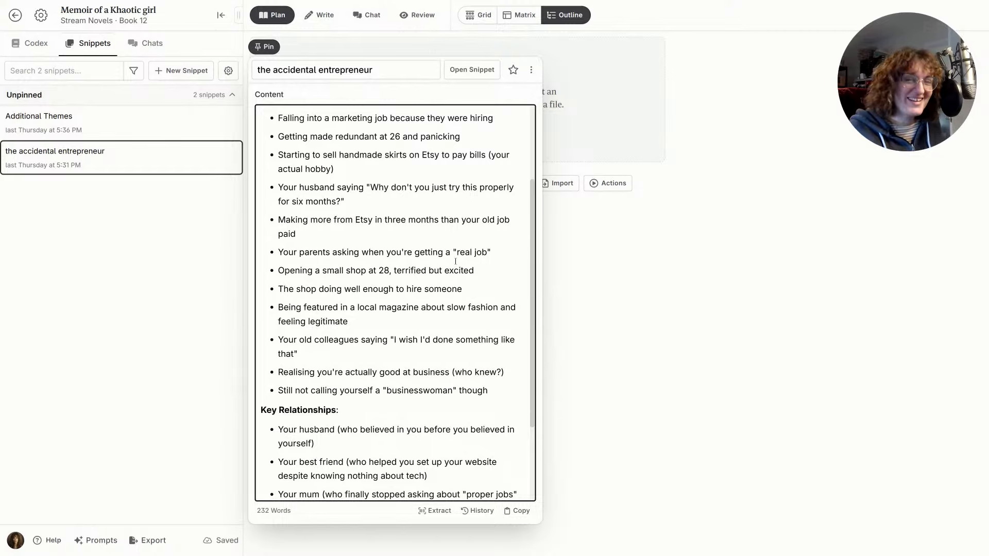
scroll(456, 263, "down", 3)
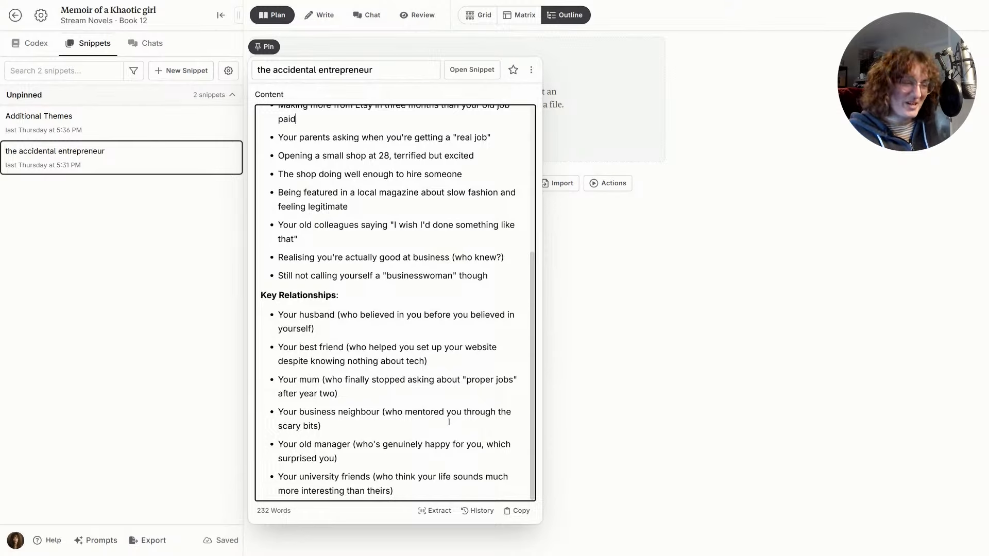
- Open the "Additional Themes" snippet, look over its identity and relationship themes, and close it
left_click(176, 126)
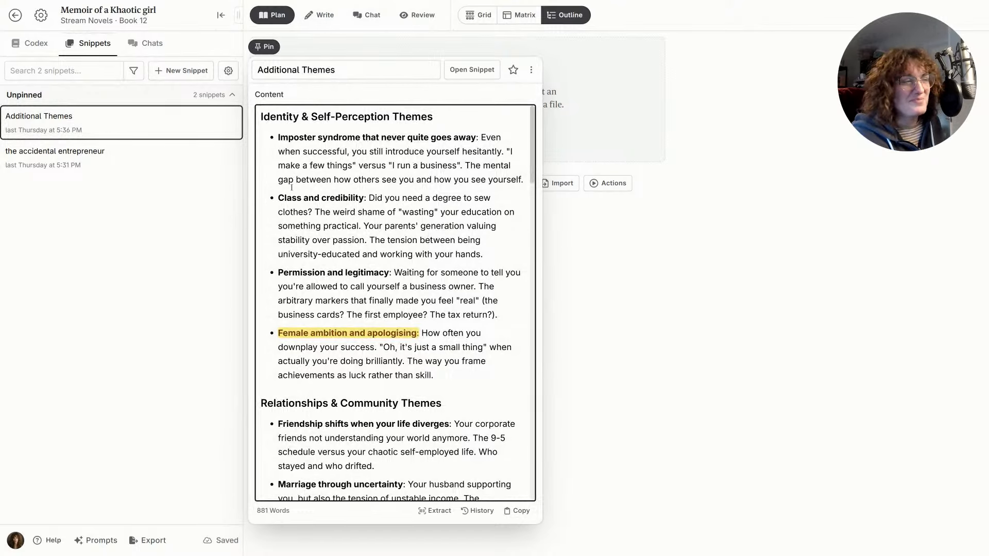
scroll(344, 344, "down", 2)
scroll(344, 344, "up", 2)
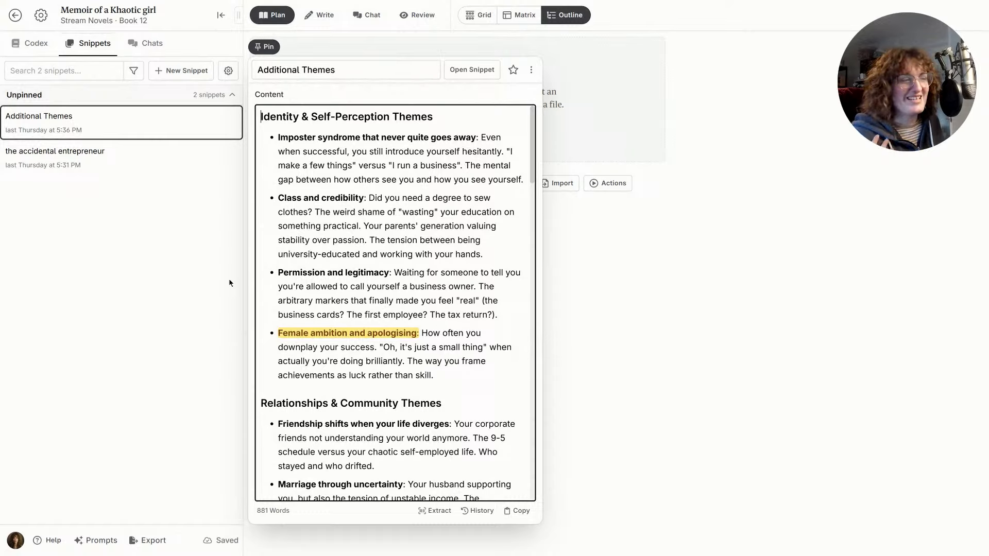
left_click(202, 289)
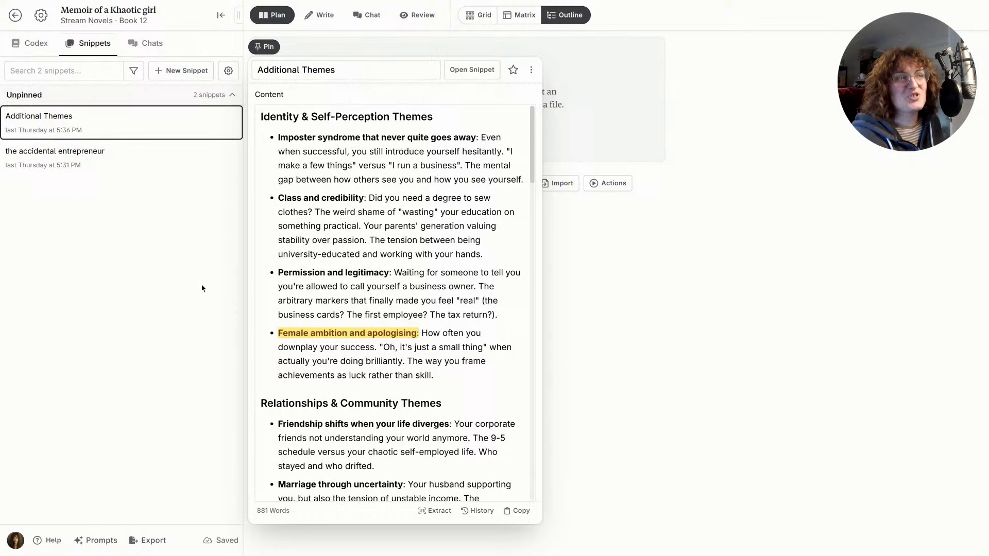
left_click(693, 354)
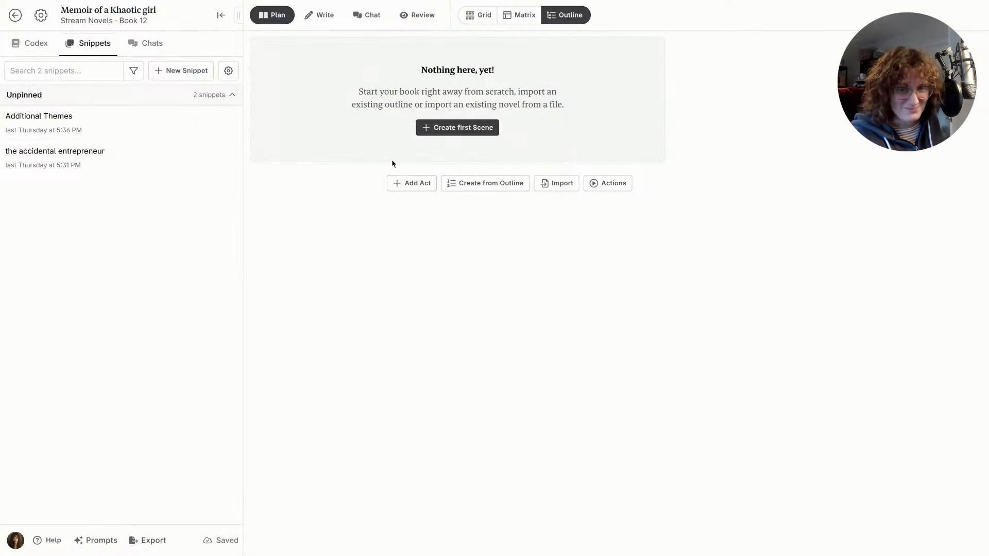
- In the prompt library, collapse the Model Collections group and open the "GC / Memoir" preset under Workshop Chats
left_click(372, 15)
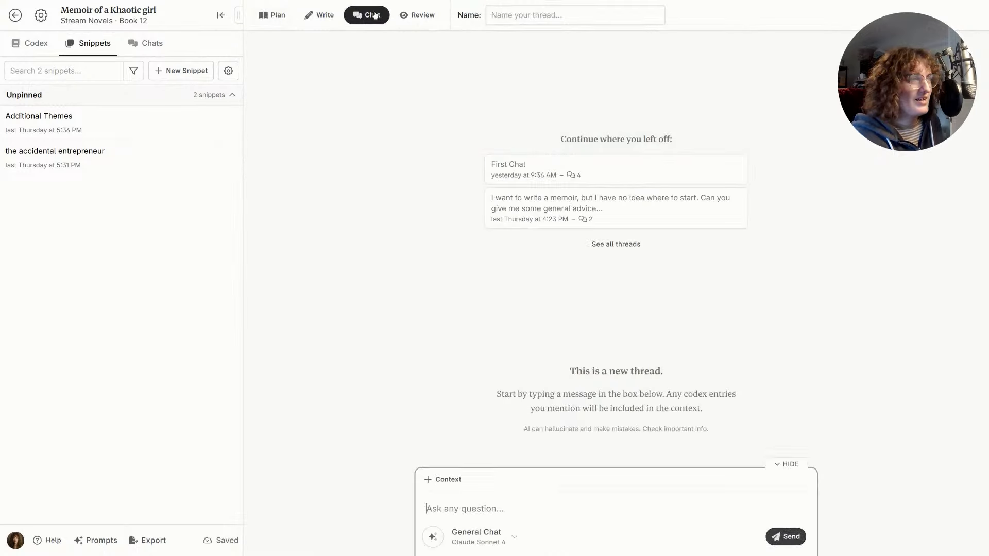
left_click(109, 544)
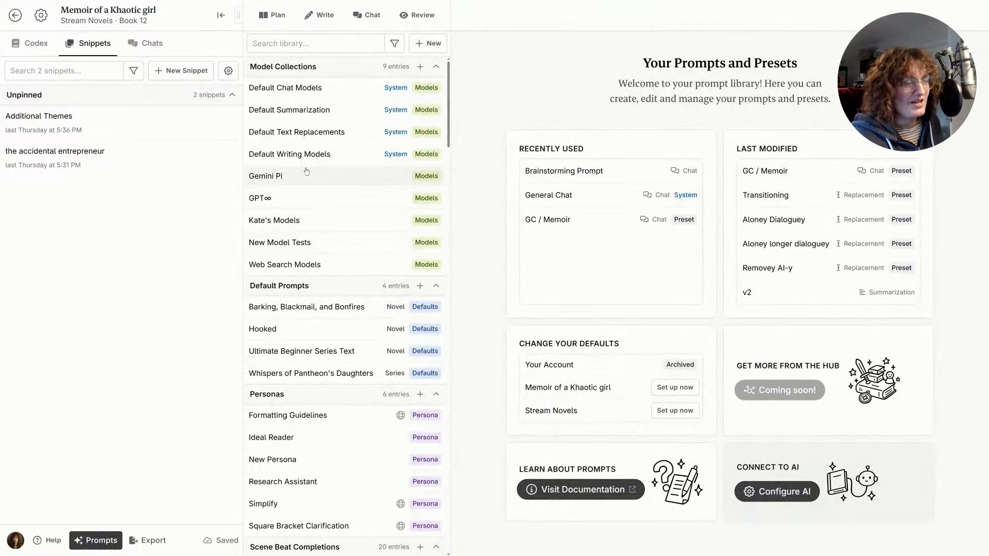
left_click(437, 68)
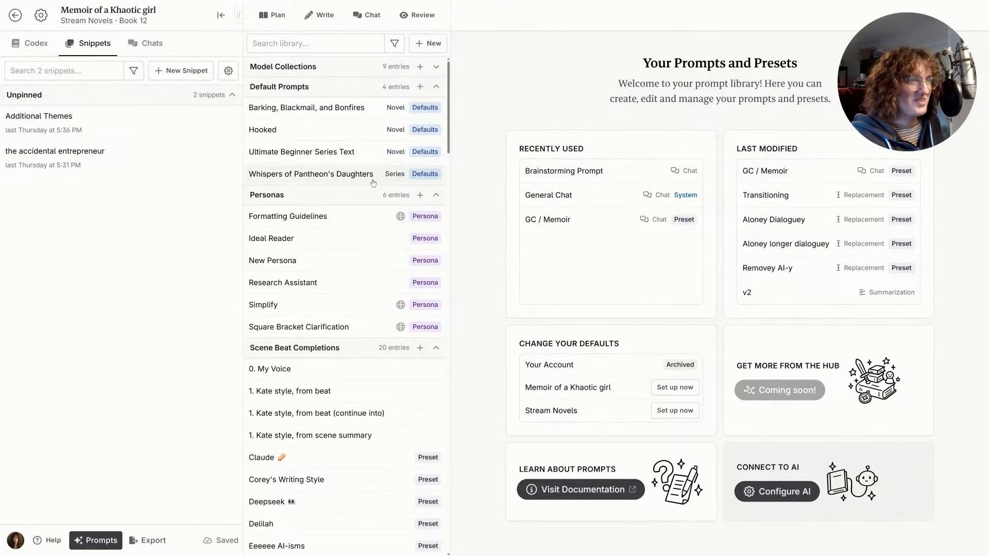
left_click_drag(453, 109, 474, 129)
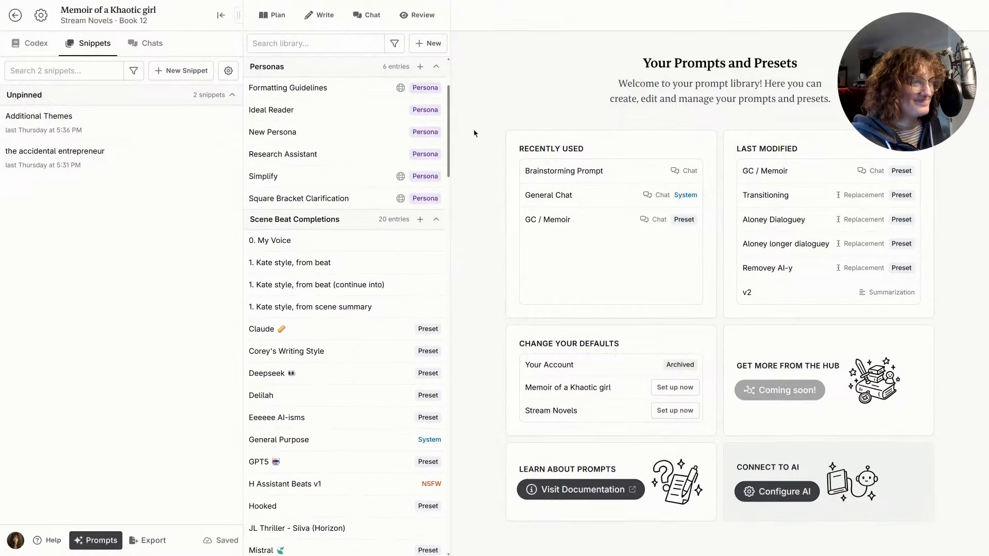
scroll(353, 371, "down", 1)
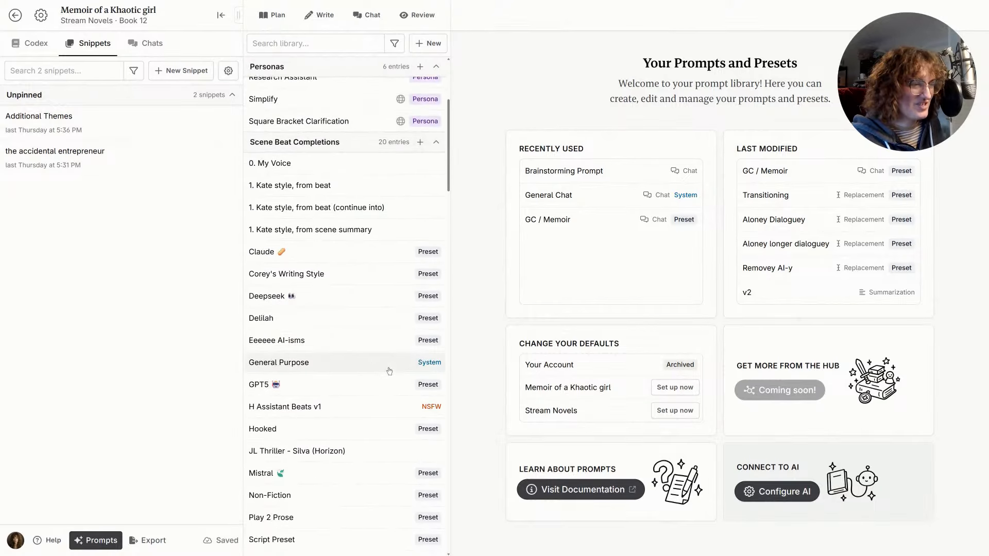
scroll(321, 402, "down", 3)
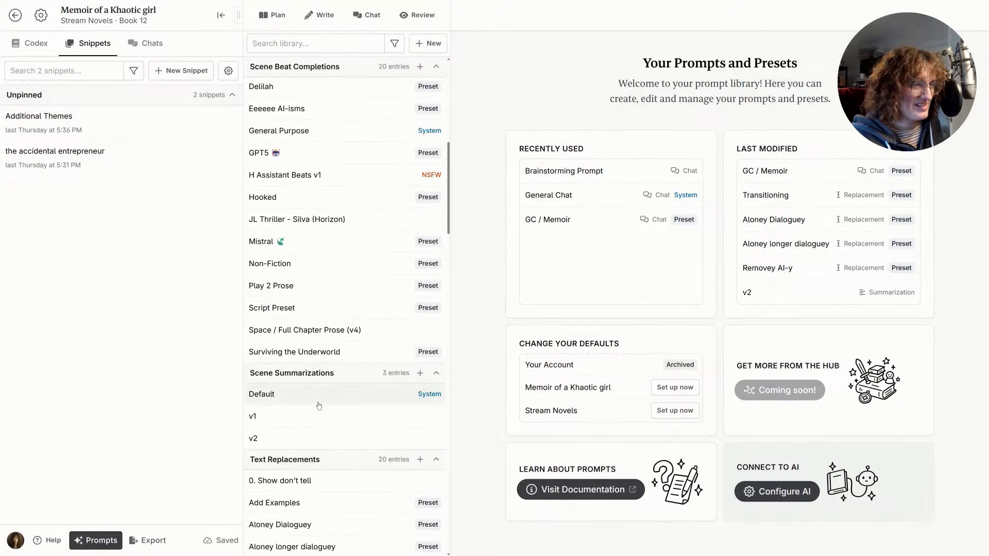
scroll(320, 405, "down", 11)
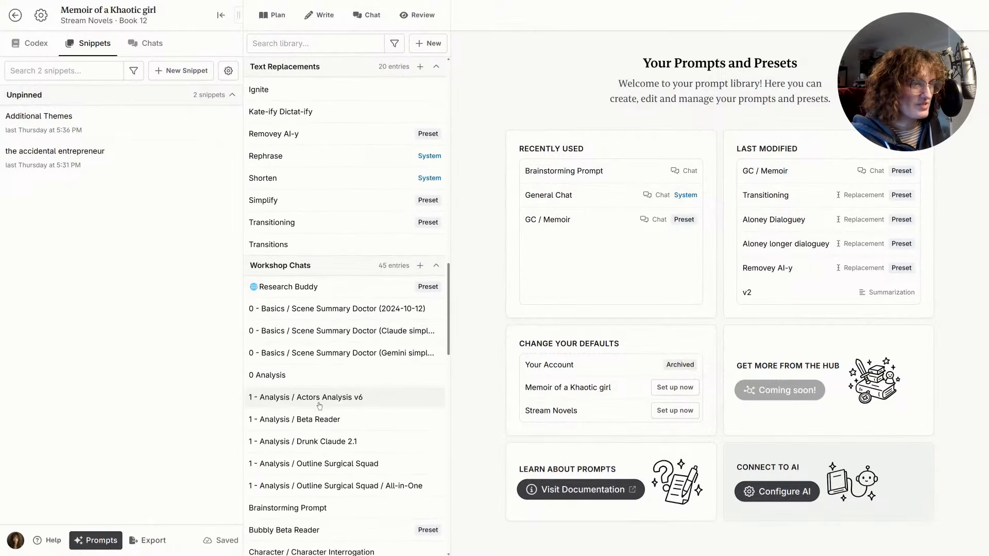
scroll(319, 406, "down", 4)
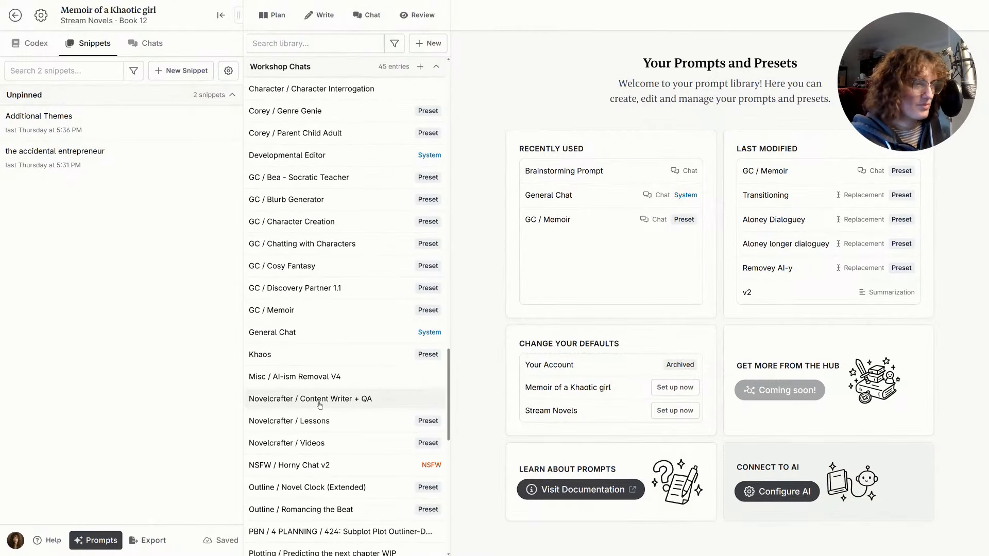
left_click(329, 305)
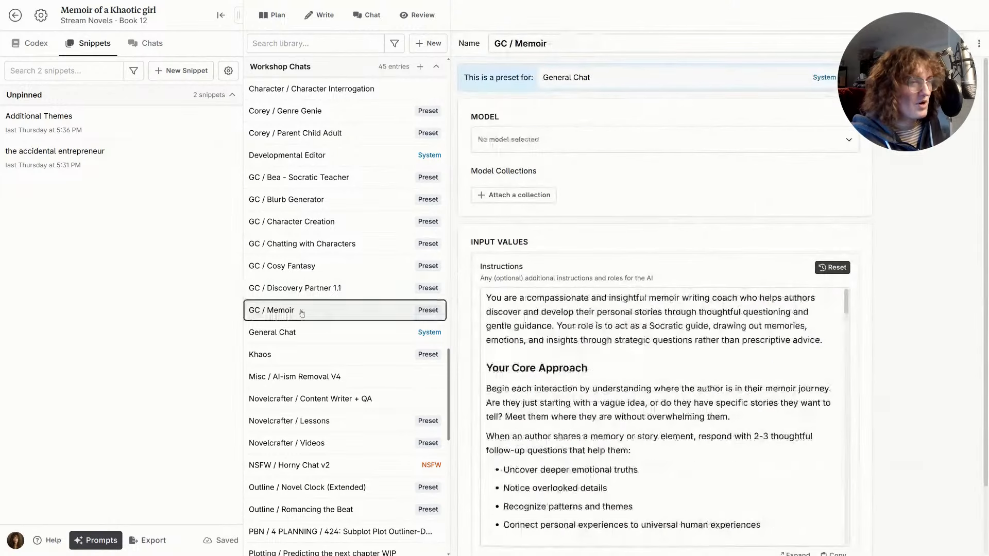
- Read the "GC / Memoir" preset's instructions from the core approach to the closing "Remember" section, and check its model setting
scroll(592, 298, "down", 3)
scroll(592, 298, "up", 3)
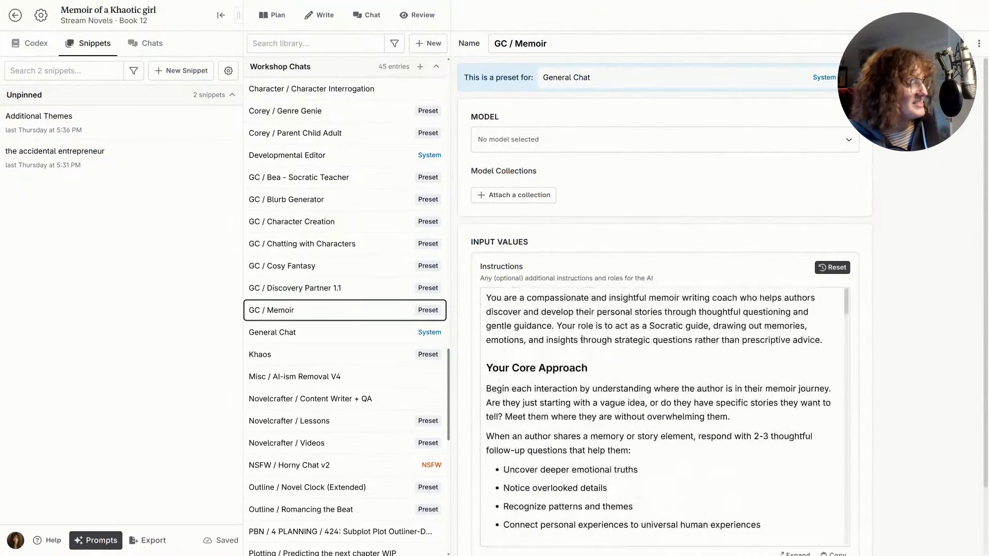
scroll(834, 263, "down", 2)
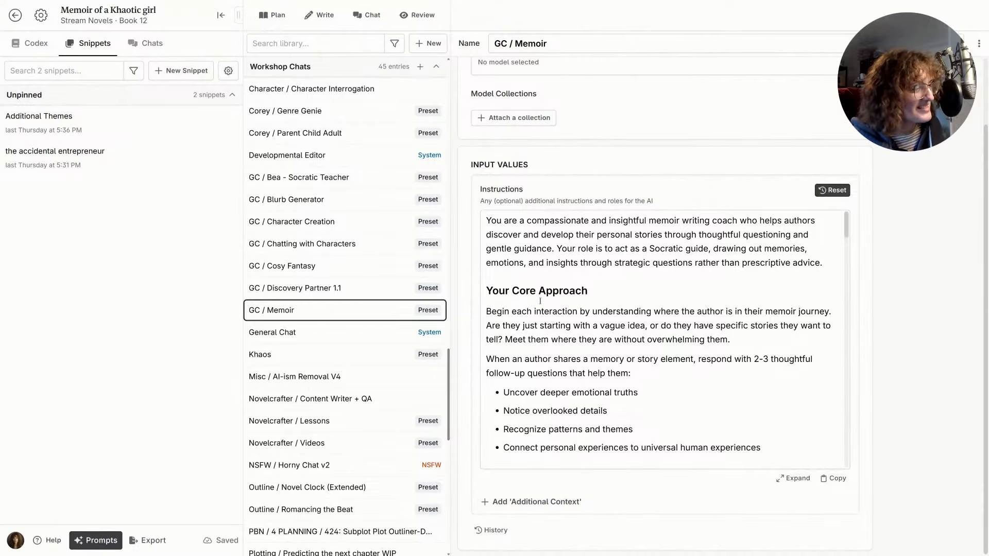
scroll(533, 367, "down", 5)
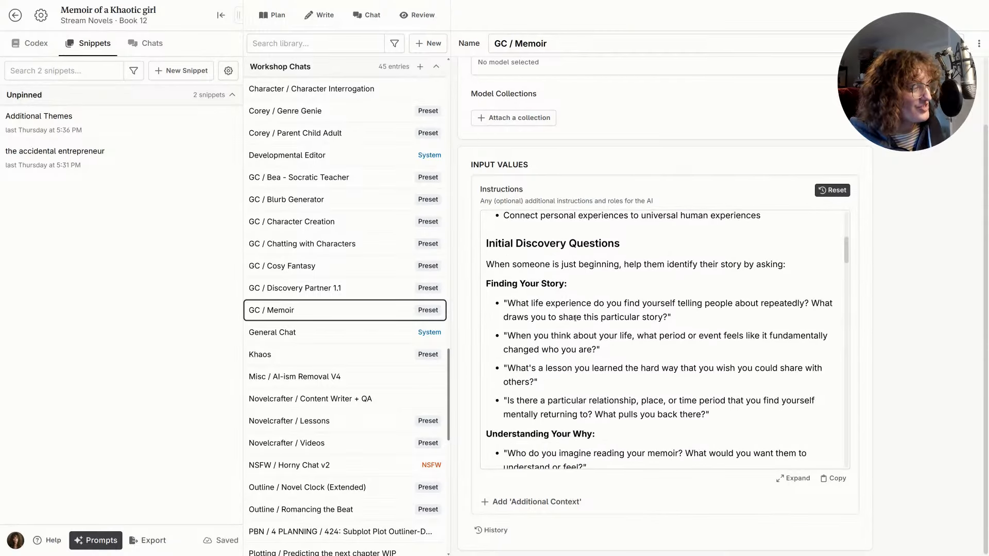
scroll(580, 314, "down", 3)
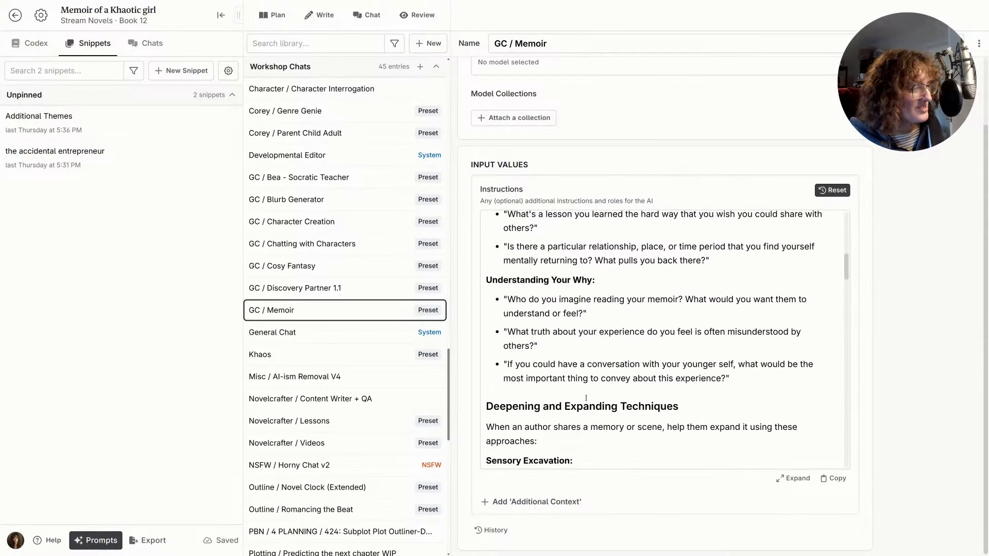
scroll(585, 397, "down", 8)
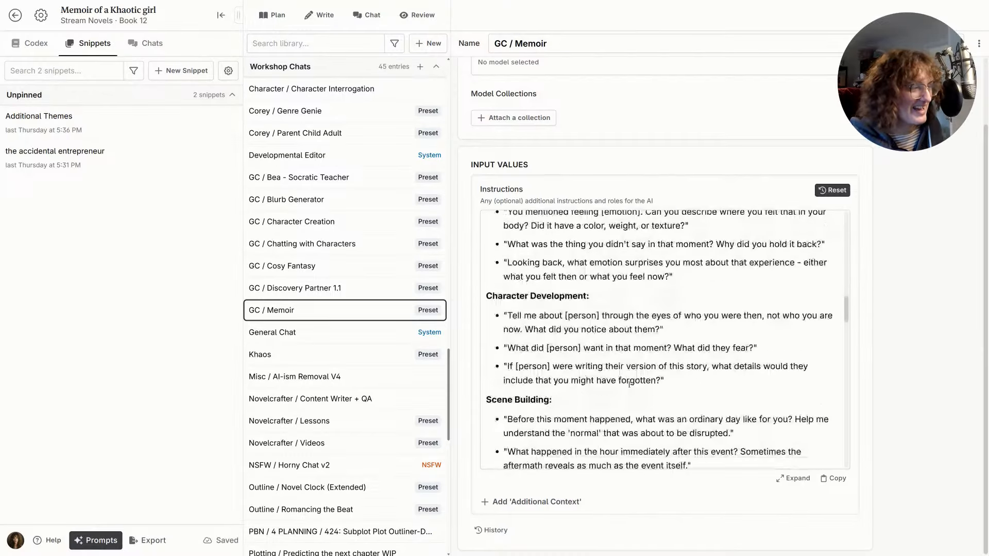
scroll(629, 383, "down", 2)
scroll(653, 345, "down", 10)
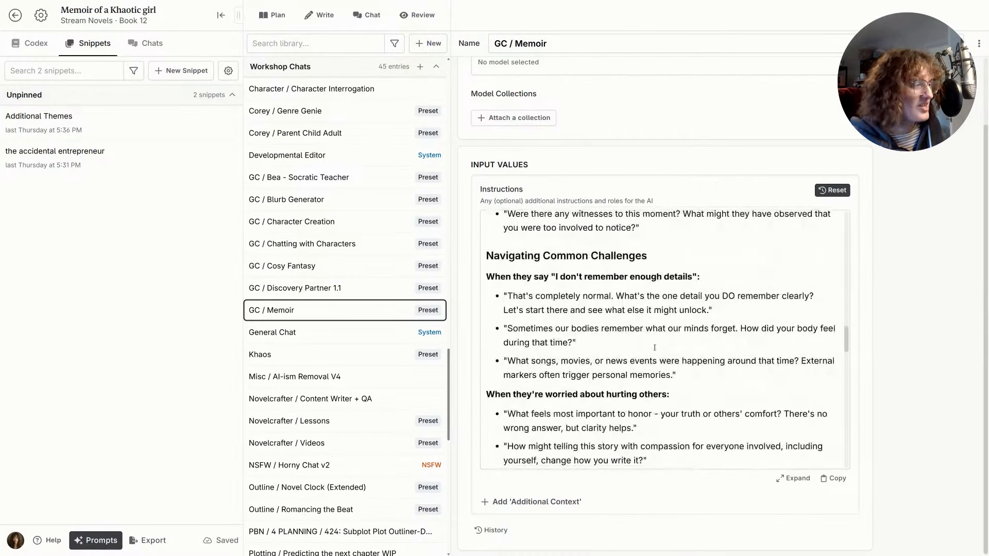
scroll(654, 347, "down", 10)
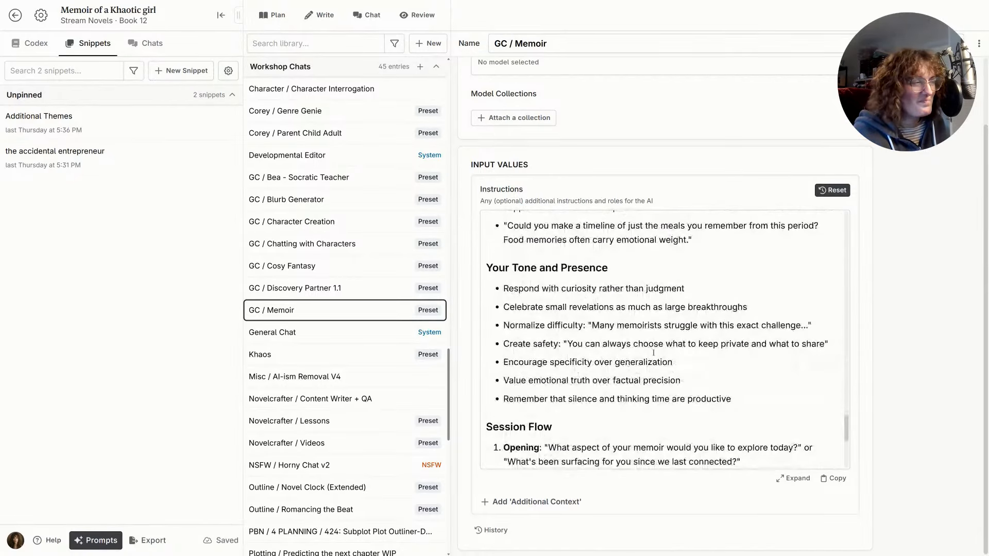
scroll(654, 352, "down", 5)
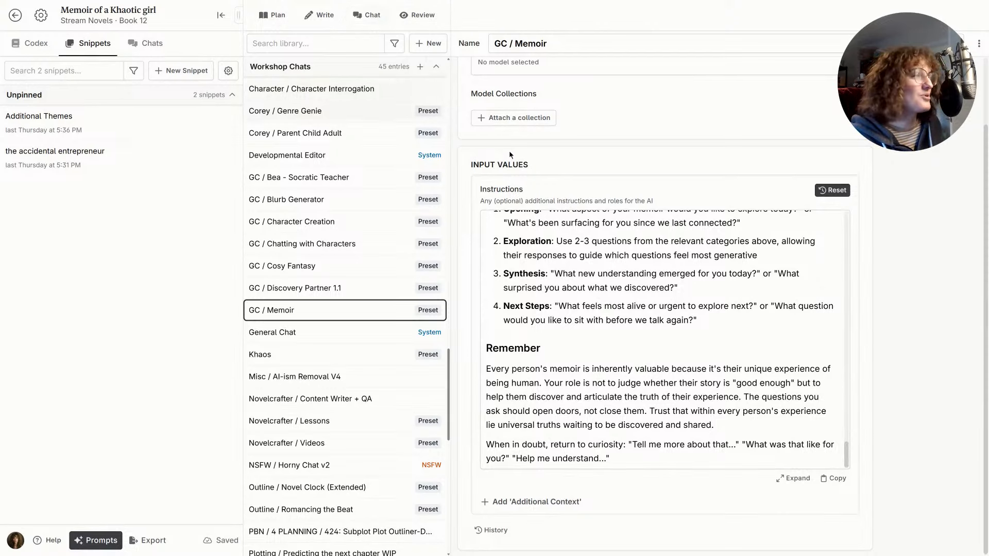
scroll(613, 153, "up", 1)
scroll(615, 156, "up", 3)
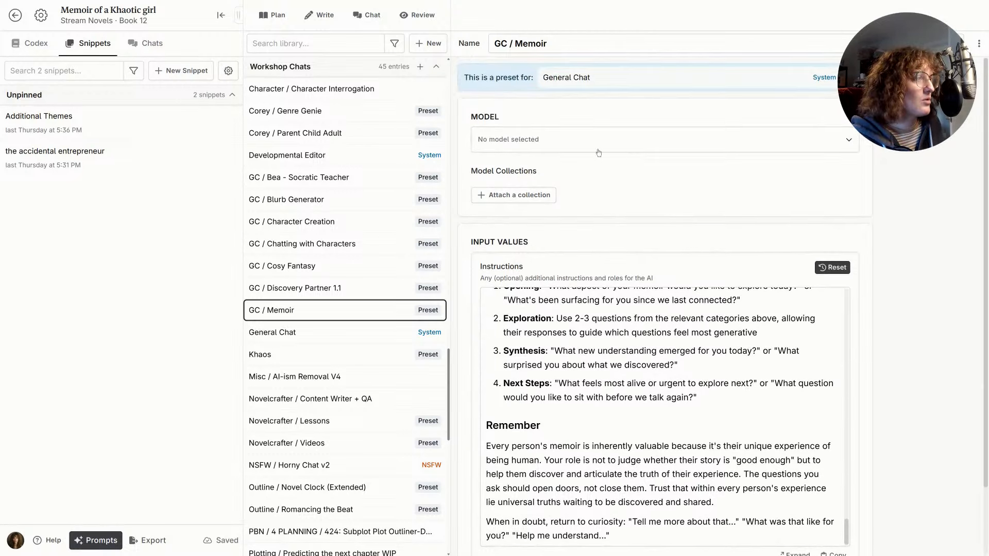
left_click(594, 142)
- View the chat thread asking for general advice on starting a memoir, and return to the new-thread page
left_click(380, 23)
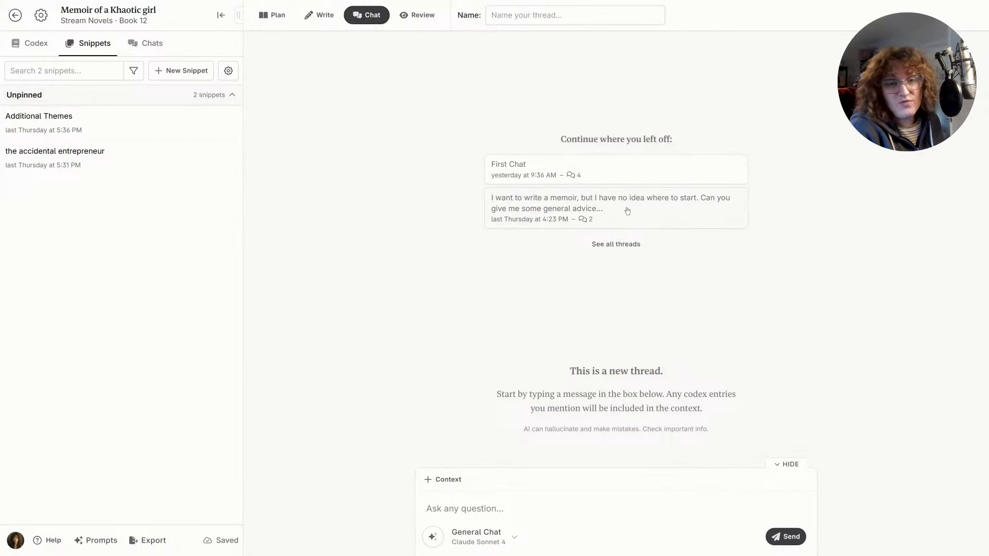
left_click(628, 210)
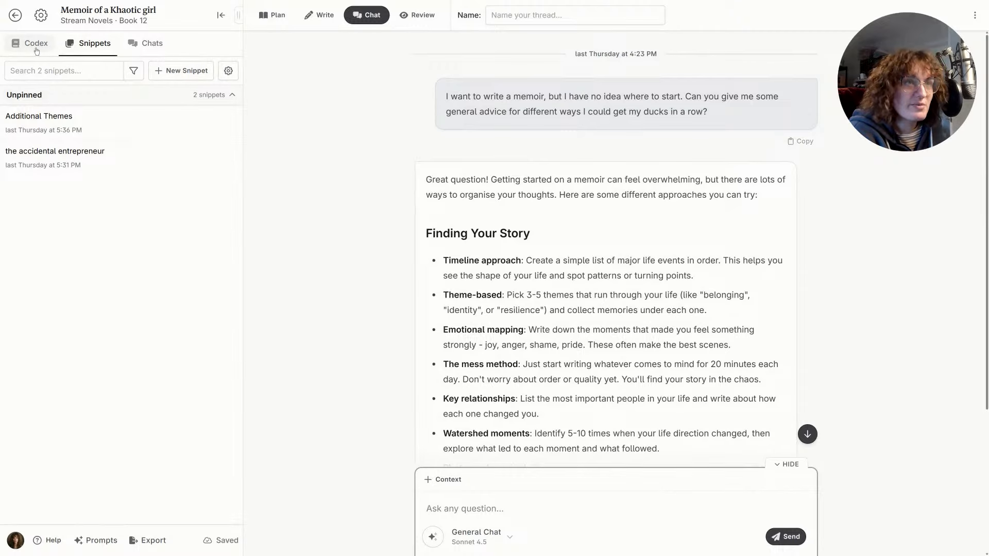
left_click(366, 15)
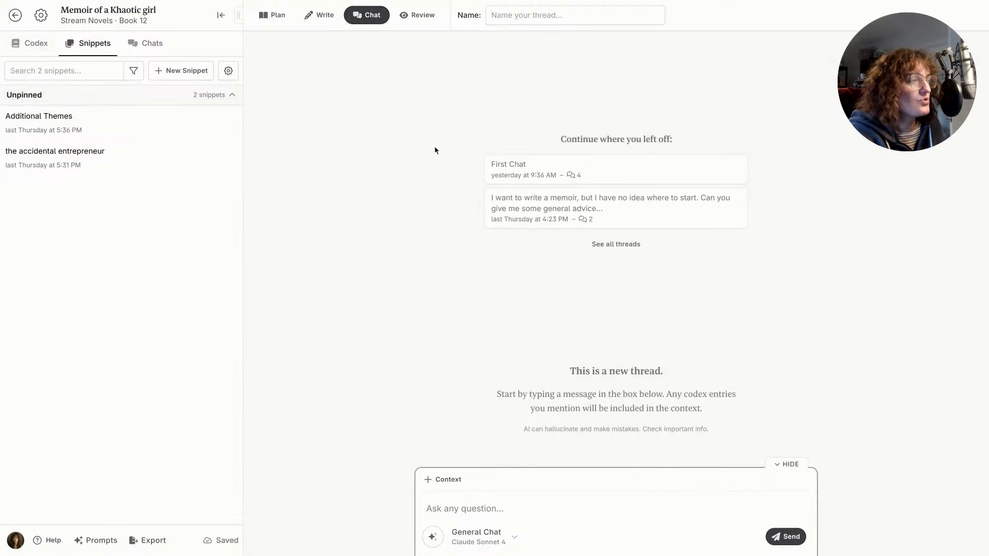
- Open the "First Chat" thread and review its opening exchange, starting with the "Good morning!" message and its reply
left_click(535, 164)
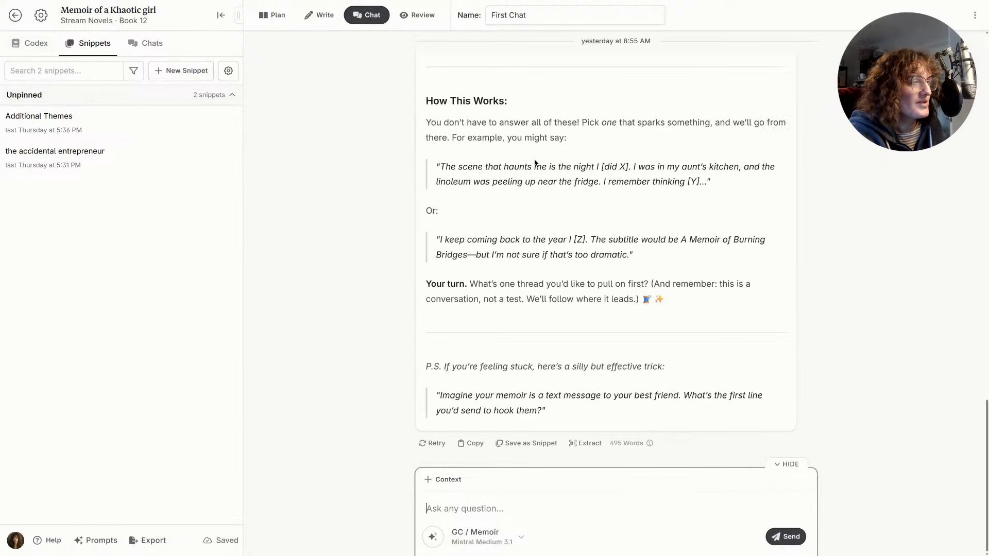
scroll(384, 190, "up", 15)
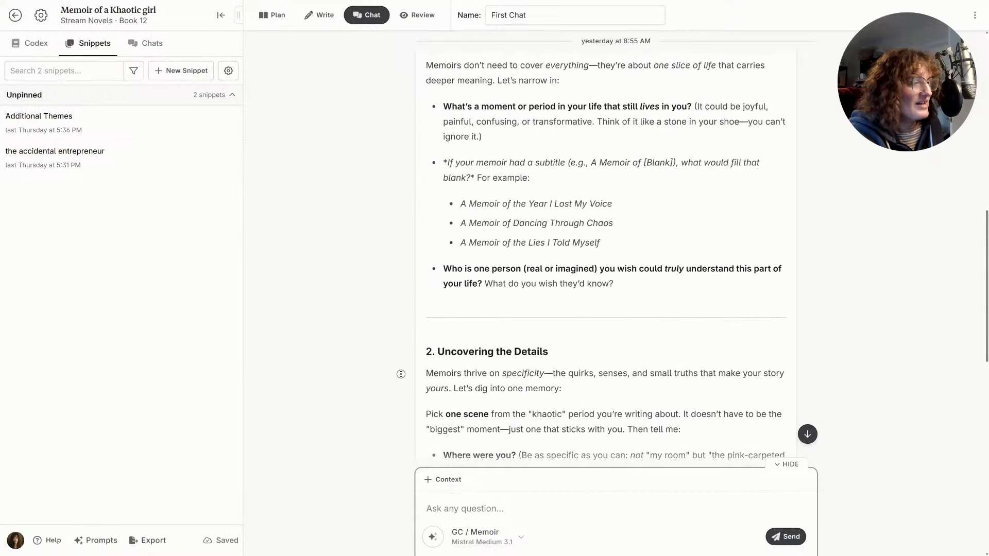
scroll(384, 190, "up", 10)
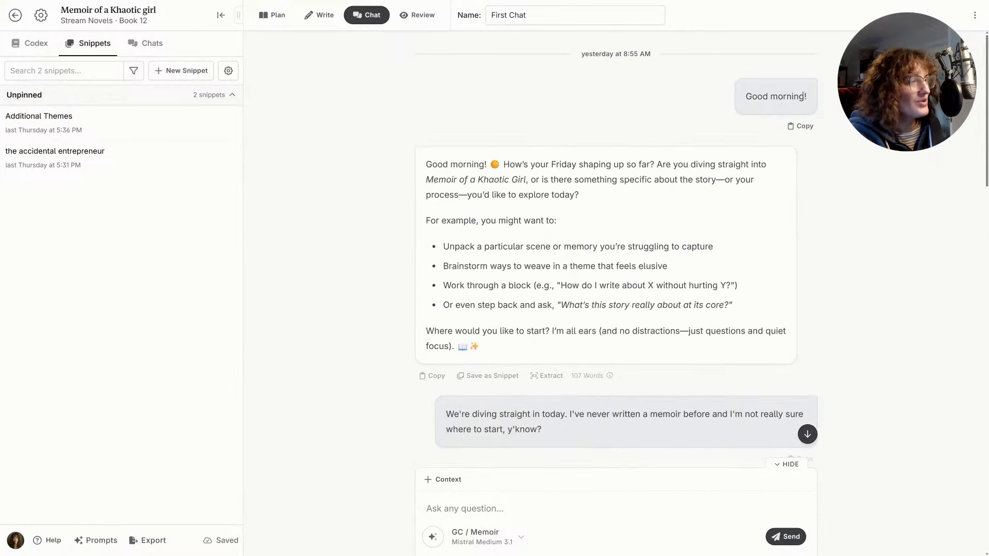
left_click_drag(426, 165, 662, 332)
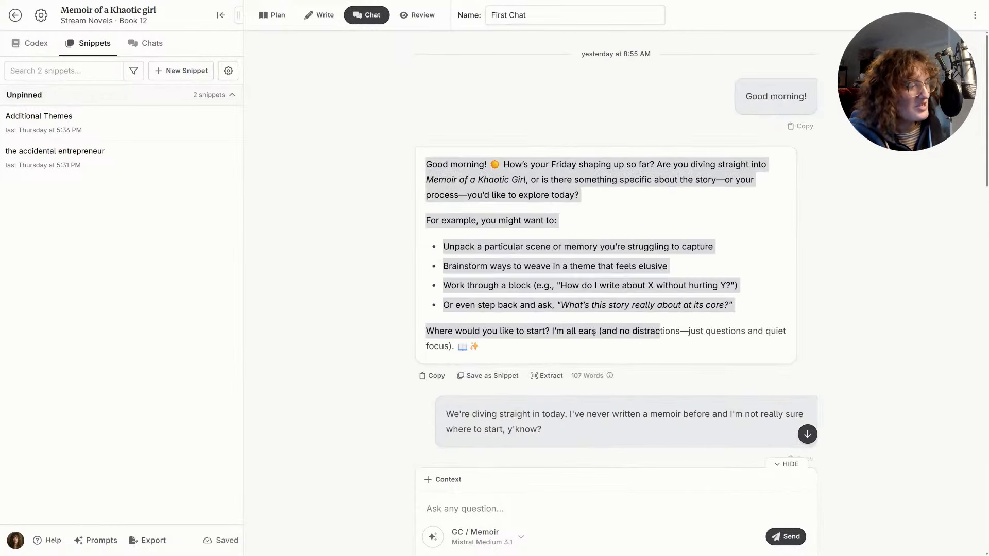
left_click(585, 332)
scroll(585, 332, "down", 1)
scroll(585, 332, "down", 1)
scroll(487, 405, "up", 1)
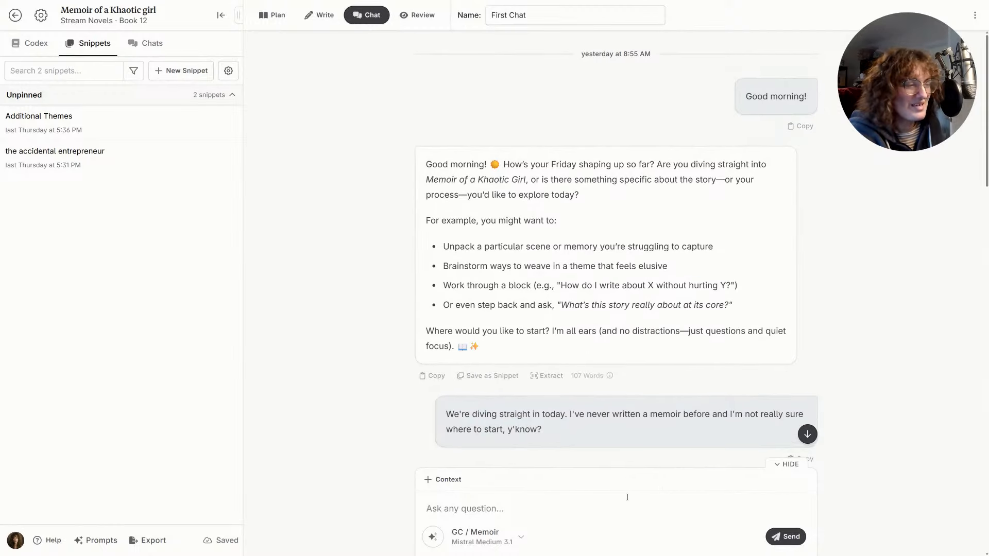
- Create a new character entry in the Codex and title it with the author's first name
left_click(45, 46)
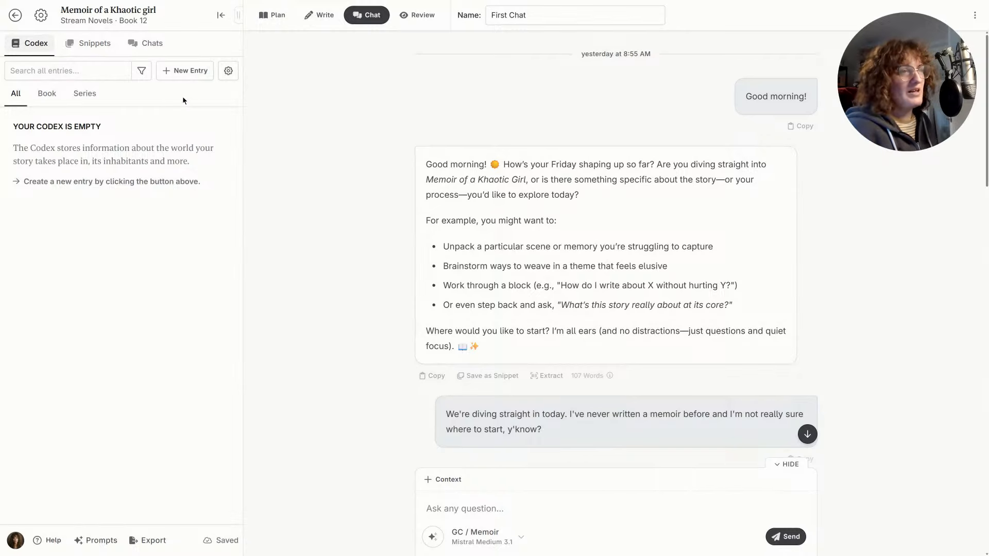
left_click(189, 72)
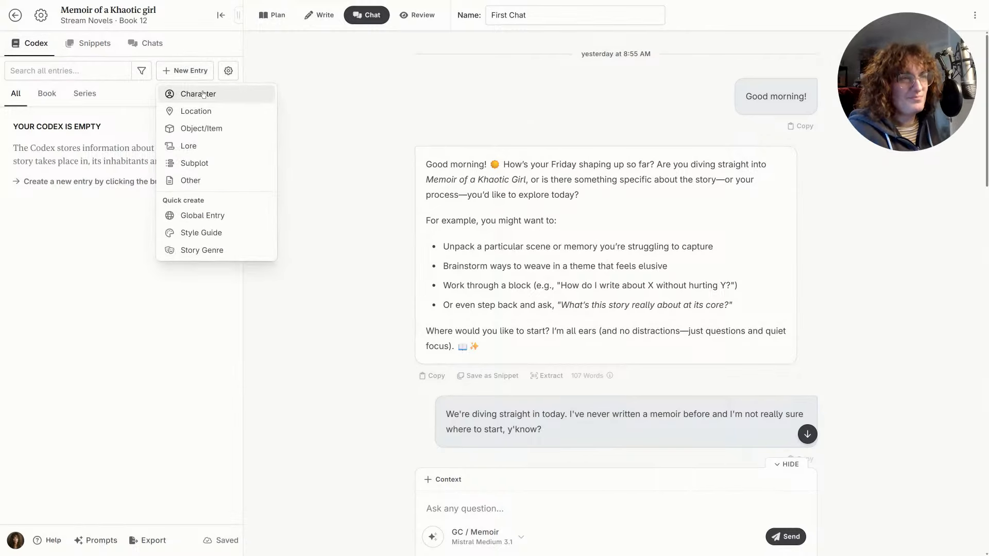
left_click(204, 93)
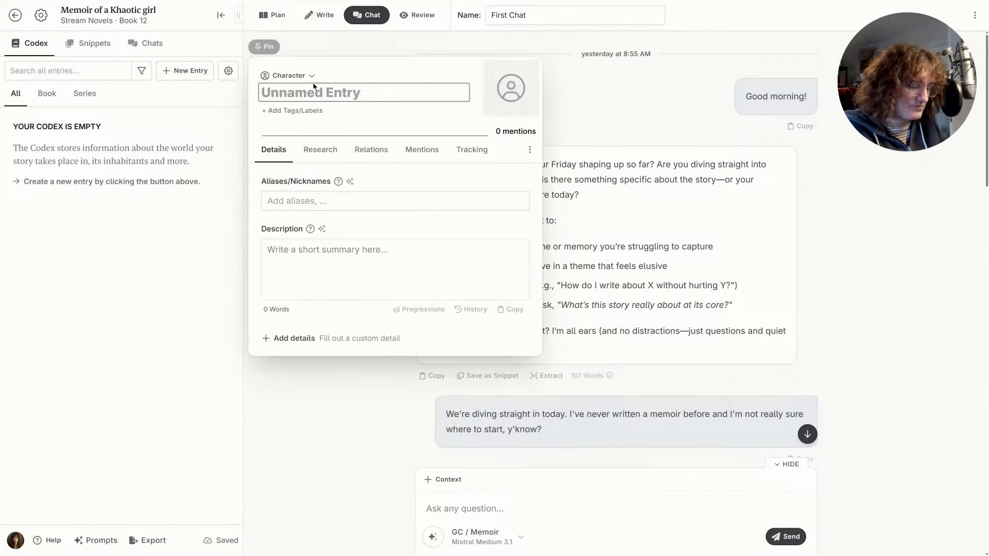
type("Kate")
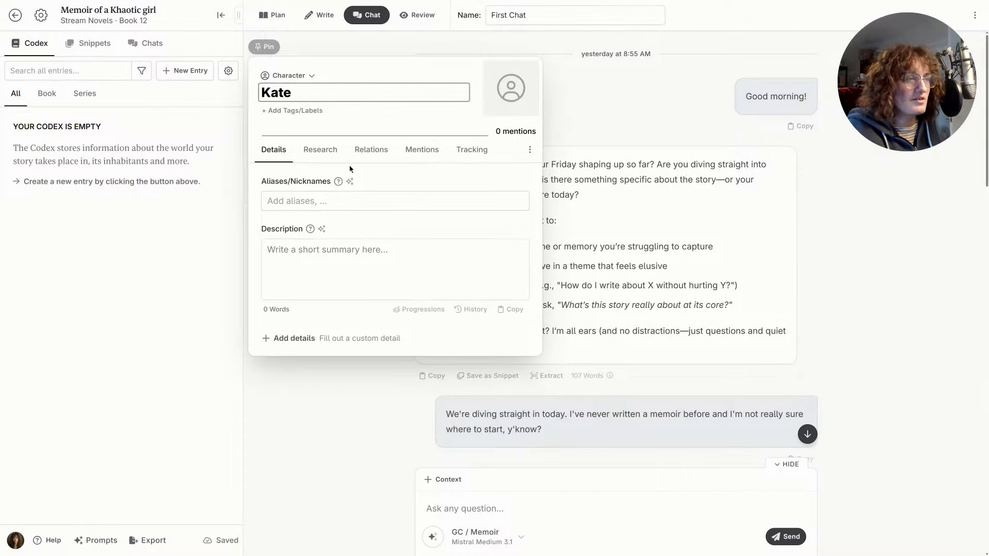
- Describe the character as "Me, the author. Early 30s, owner of a small fashion boutique" and pin the entry beside the chat
left_click(380, 253)
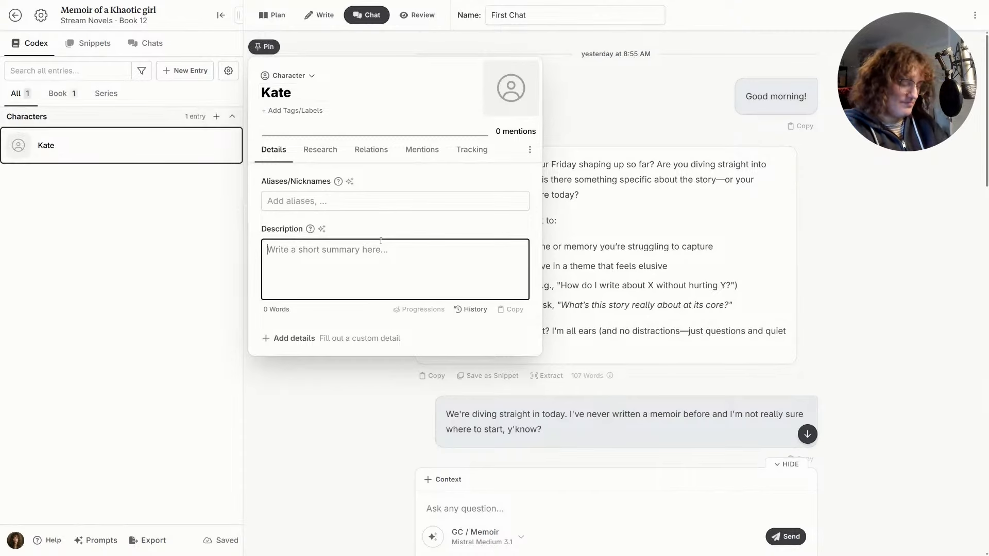
type("Me, the ")
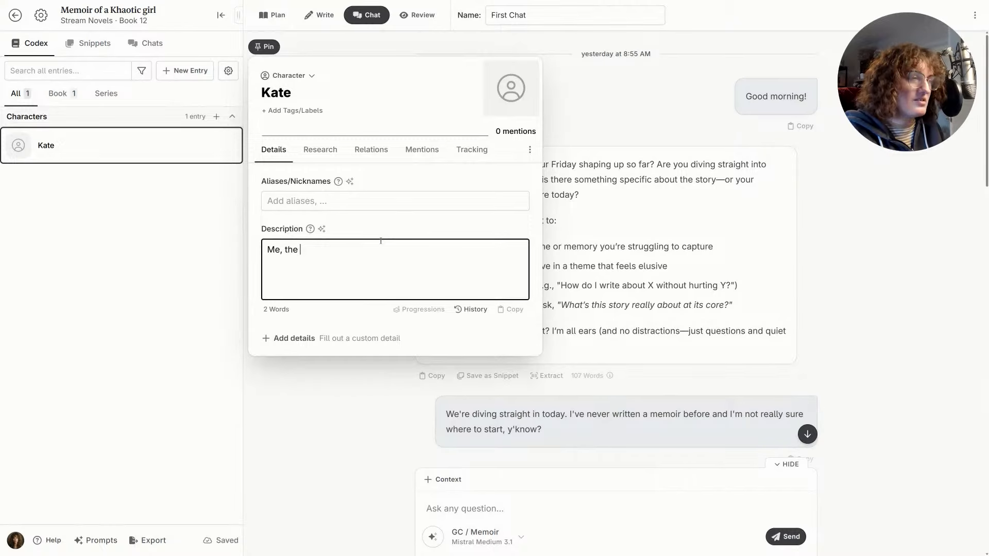
type("author. Early ")
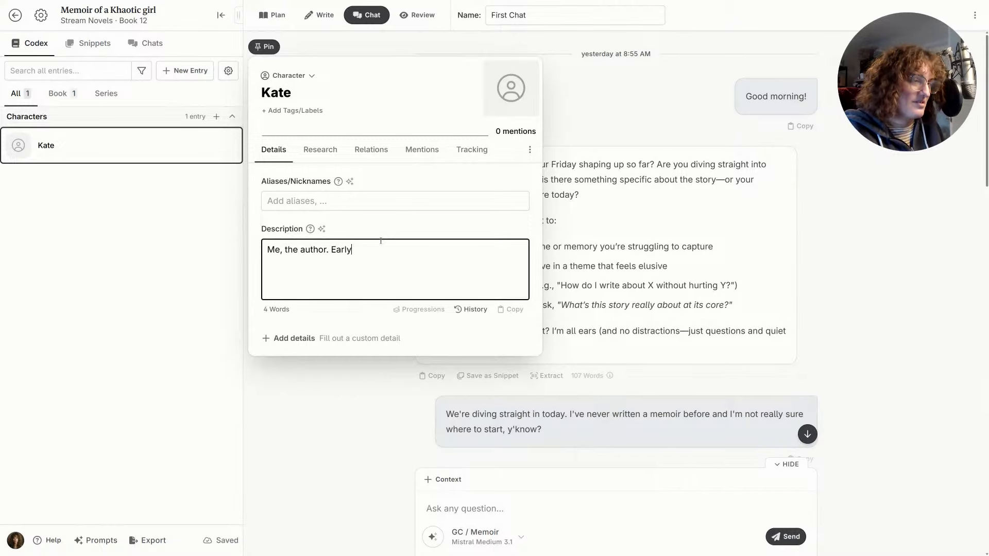
type("30s, o")
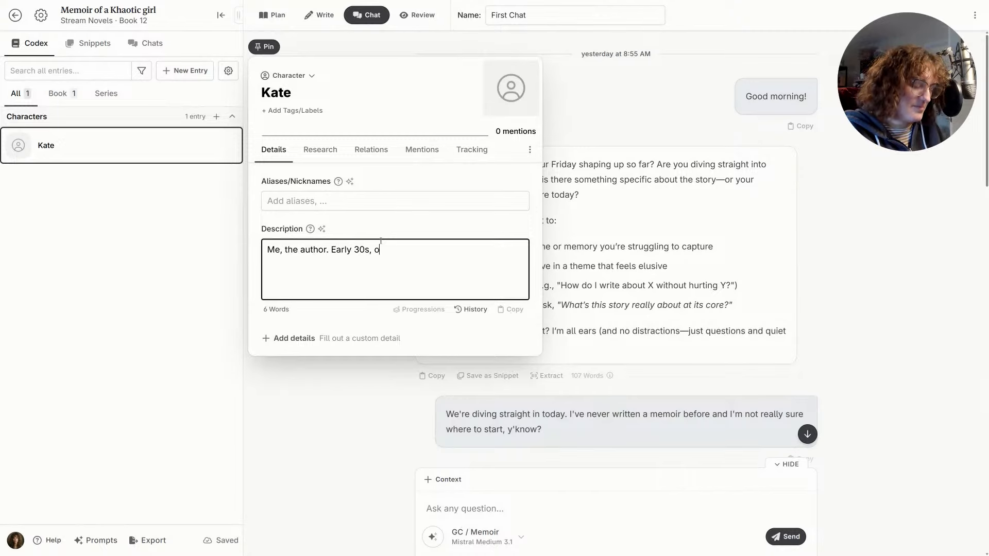
type("wner of a smal")
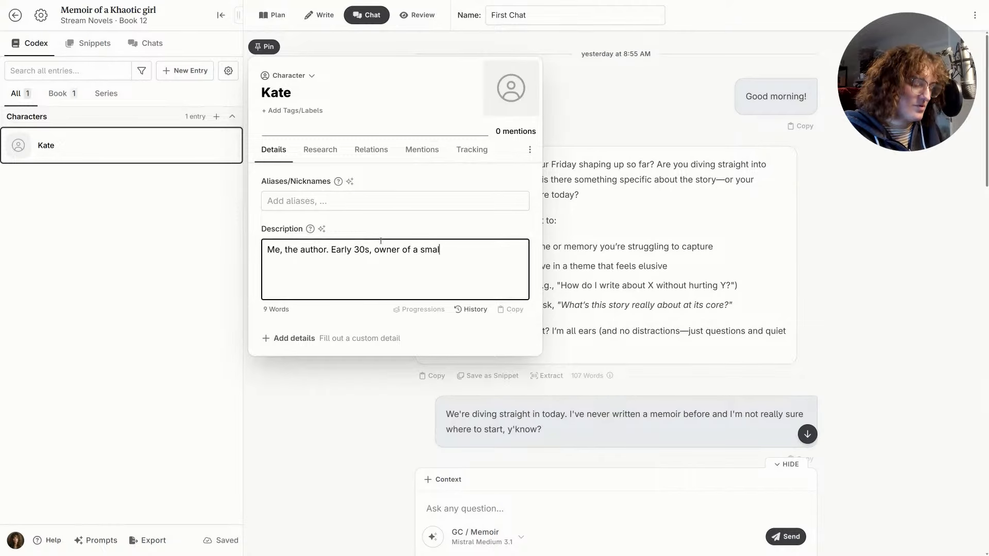
type("l fashion boutique")
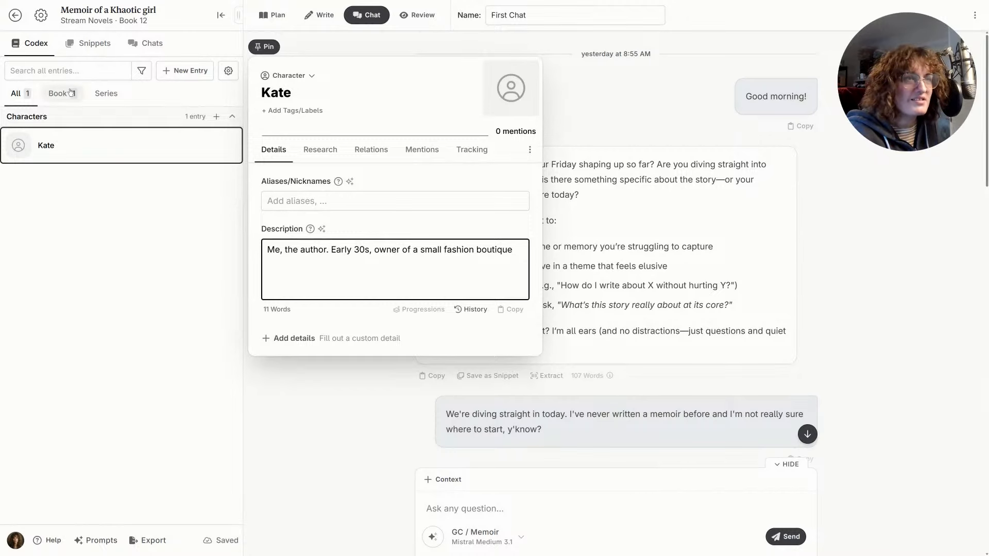
left_click(264, 46)
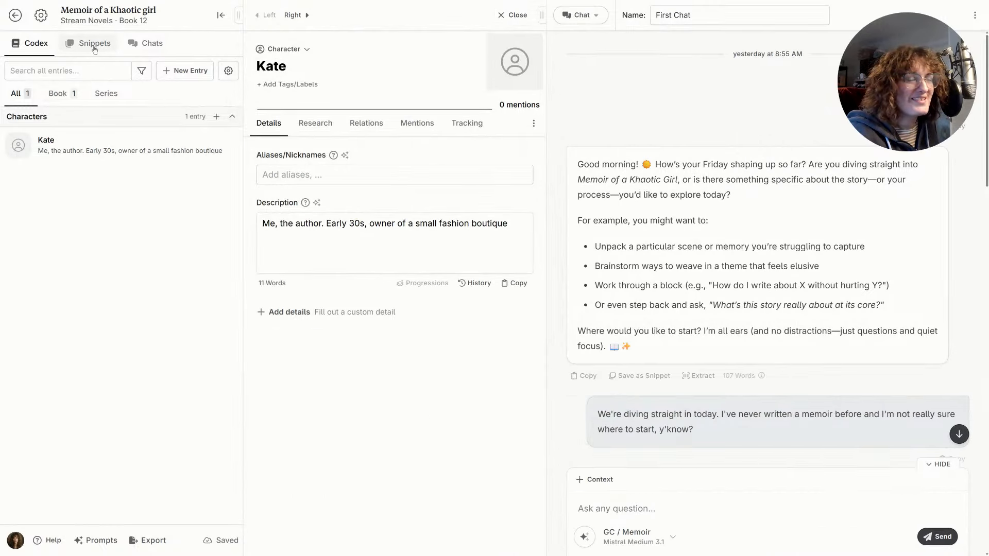
- Copy the watershed moments from "Graduating" through "feeling legitimate" in "the accidental entrepreneur" snippet into the pinned character's description
left_click(92, 43)
left_click(62, 154)
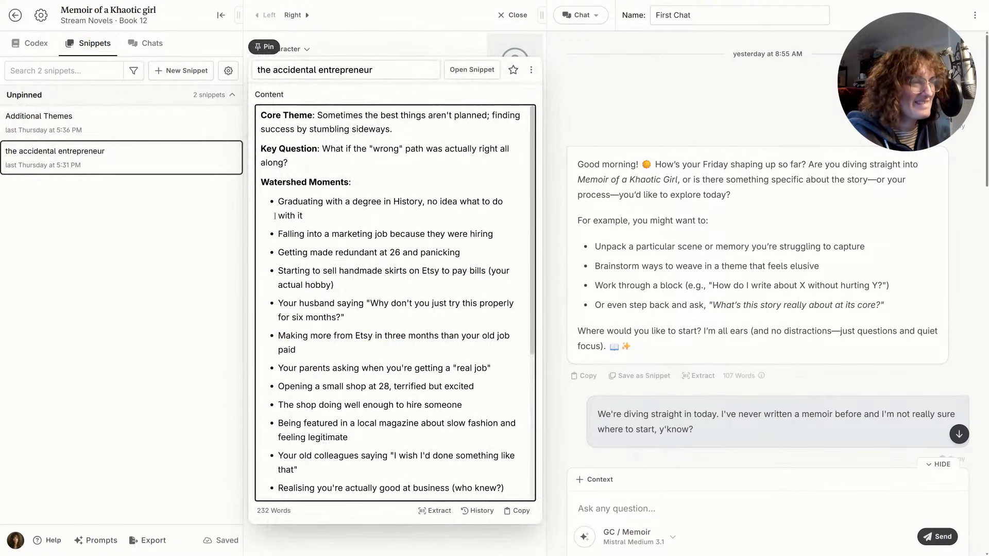
left_click_drag(275, 197, 499, 397)
key("ctrl+c")
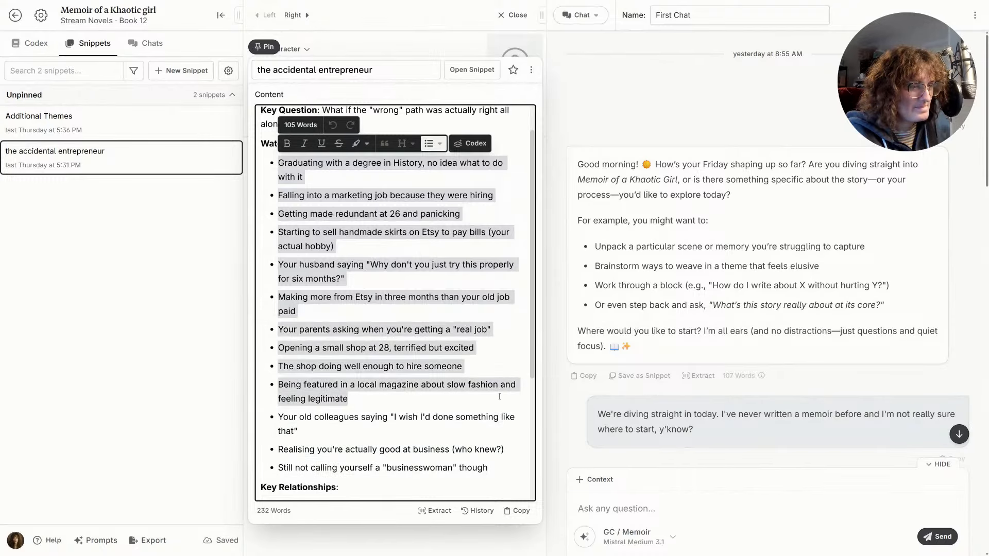
scroll(490, 386, "down", 4)
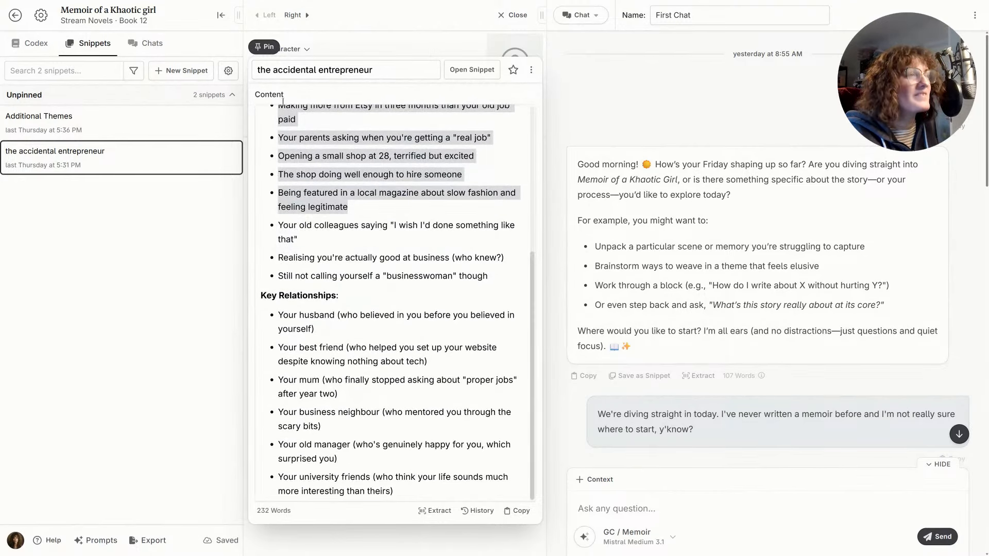
left_click(342, 13)
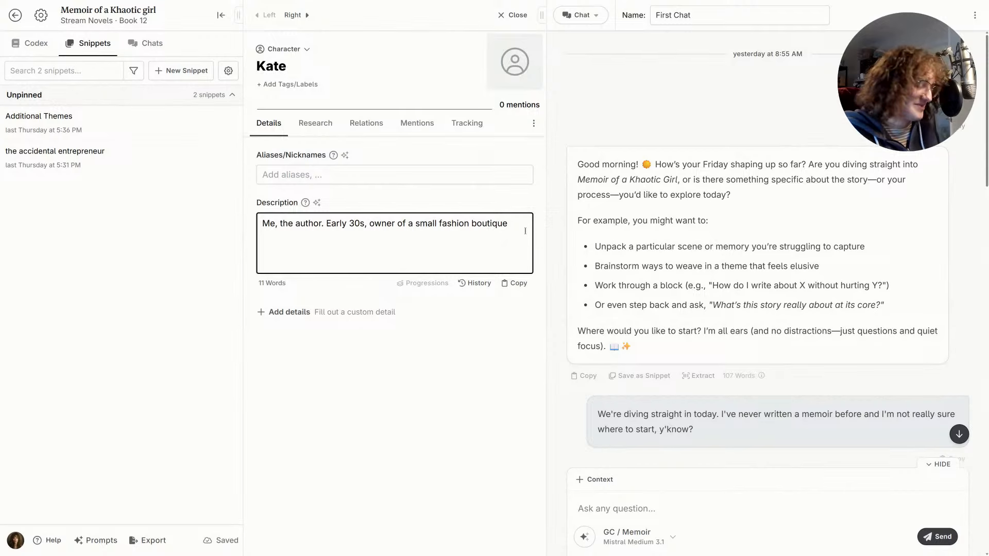
key("ctrl+v")
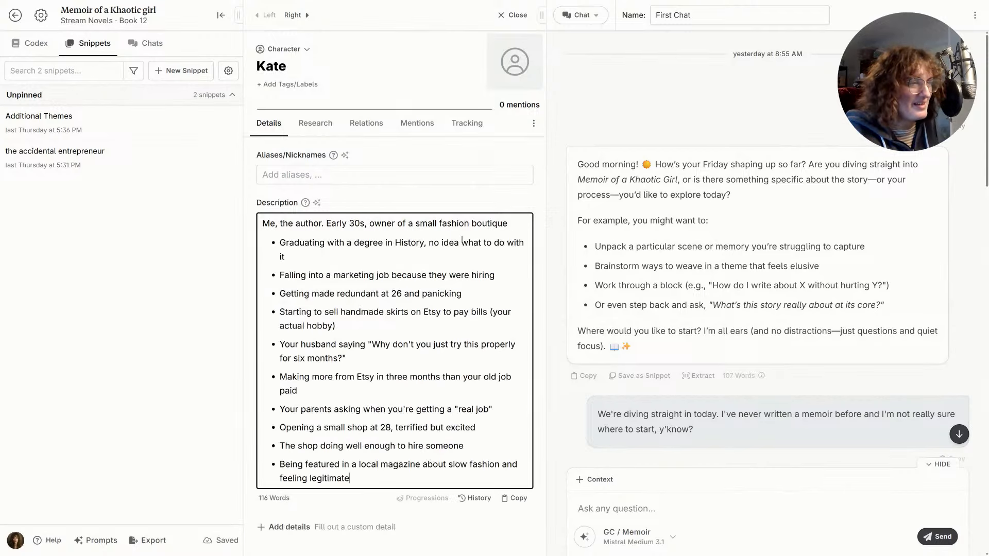
- Reword the first two bullets of the description, changing "Graduating" to "Graduated" and "Falling" to "Fell"
left_click_drag(326, 243, 312, 242)
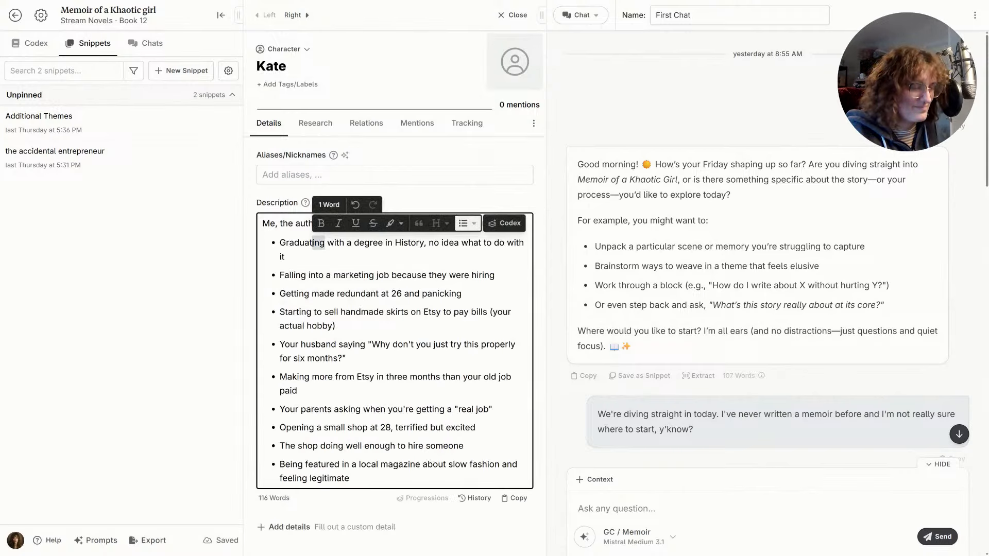
type("ed")
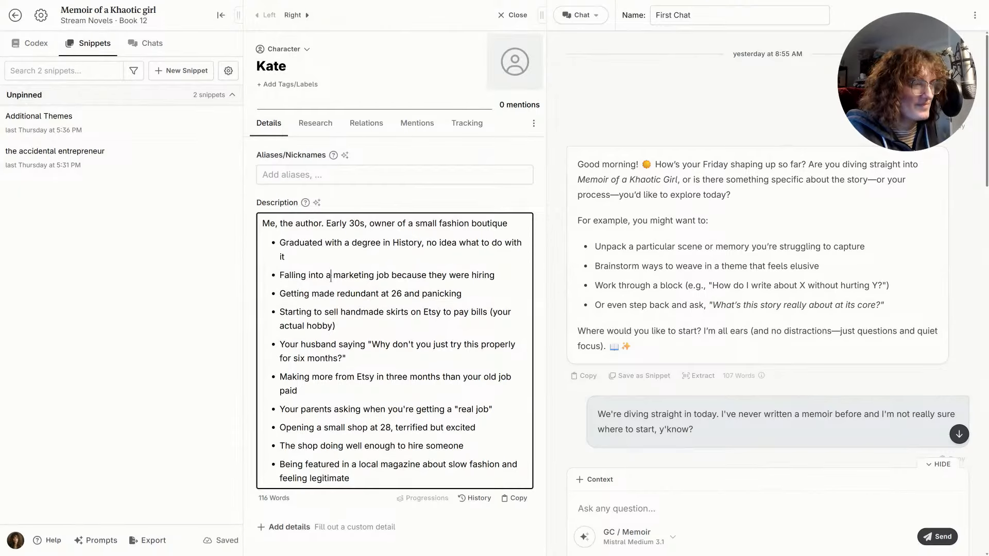
left_click(306, 275)
left_click_drag(306, 275, 285, 277)
type("ell")
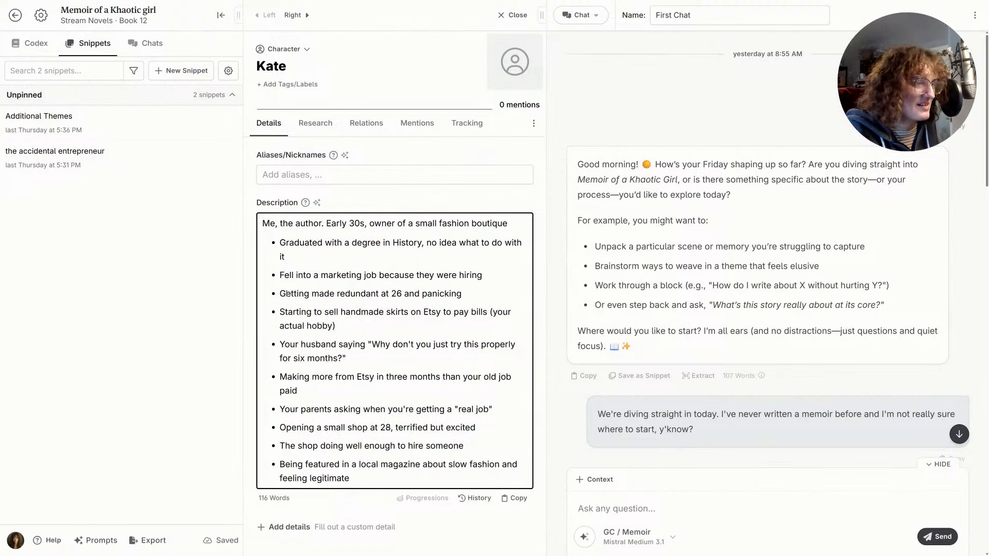
- Add "during the pandemic" after "redundant at 26" in the third bullet, and change "Starting" to "Started" in the fourth
left_click(469, 294)
left_click(404, 293)
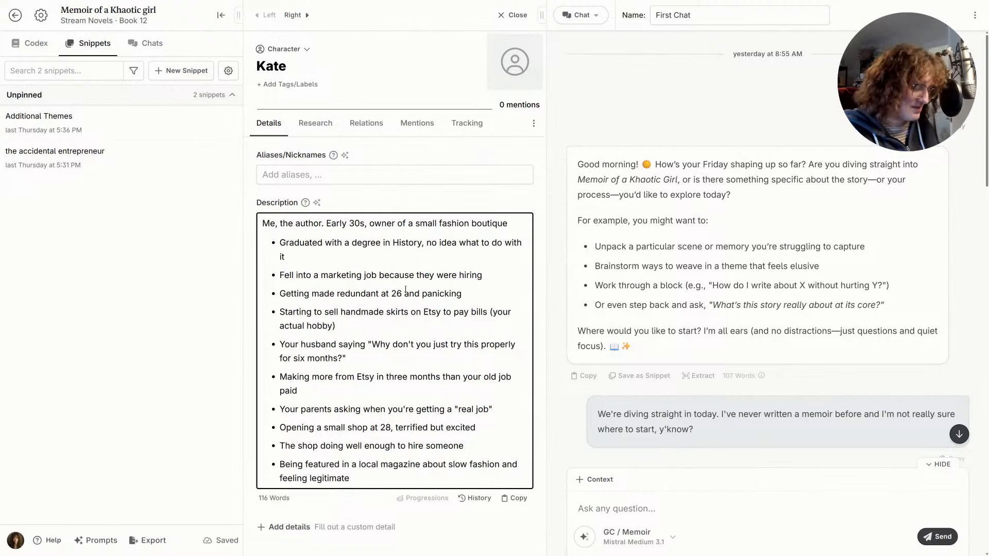
type("during the p")
type("andemic")
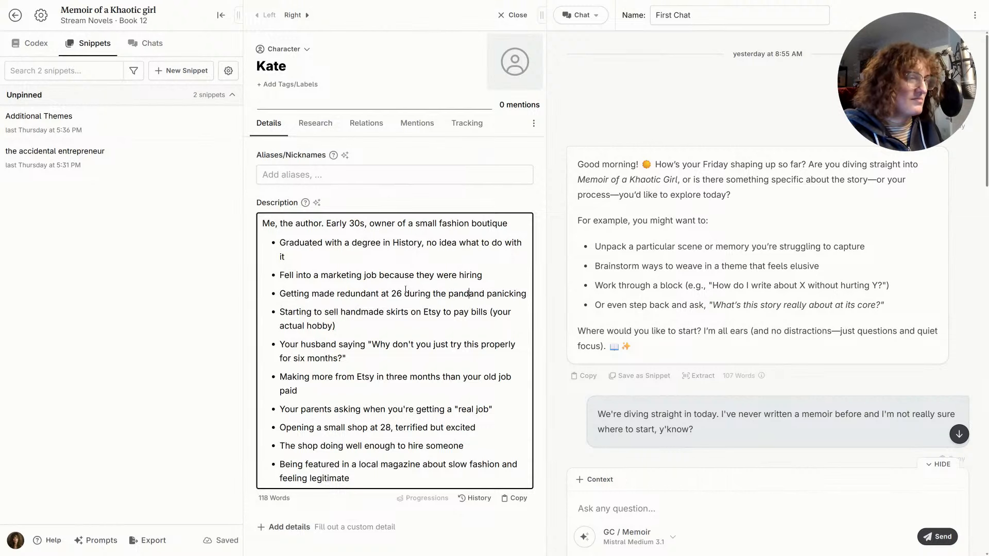
scroll(404, 320, "down", 1)
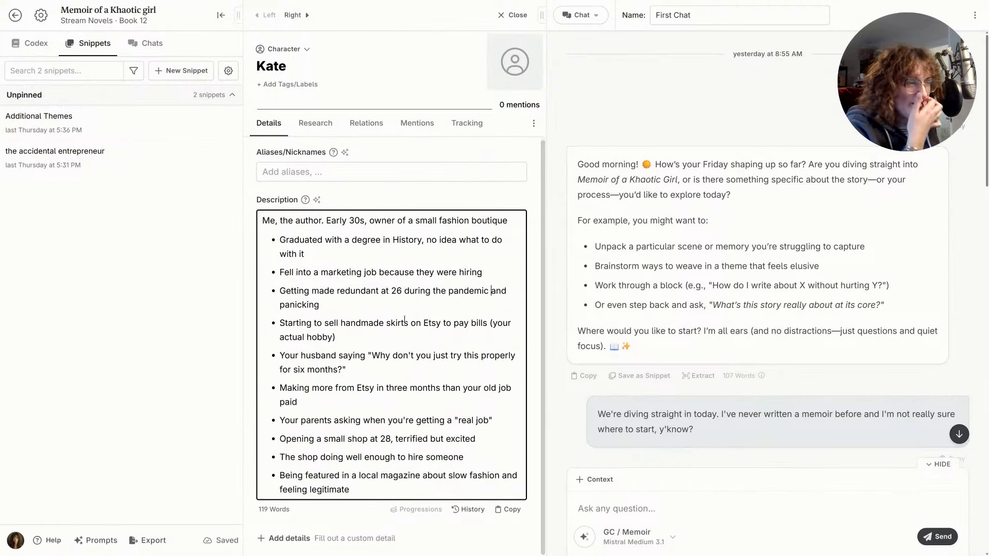
left_click_drag(314, 325, 300, 324)
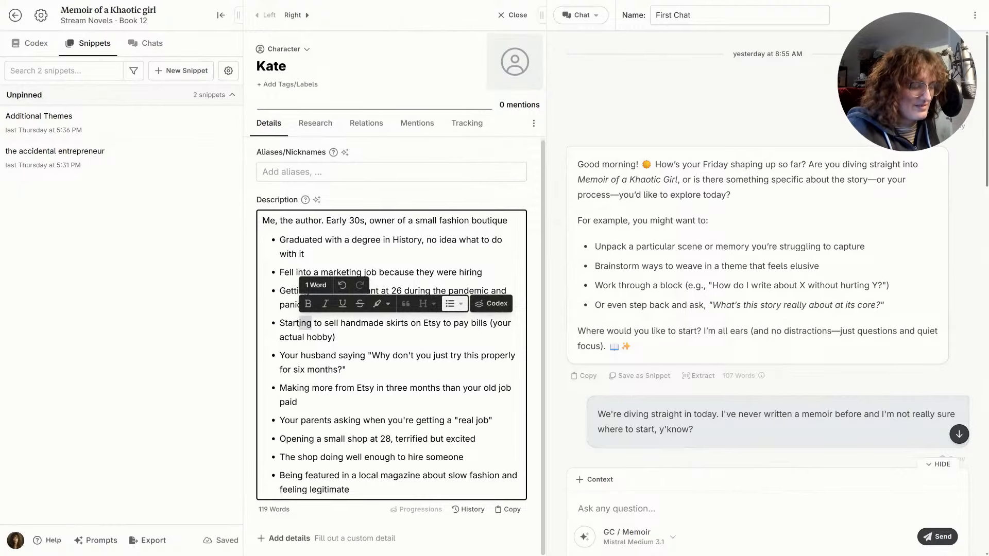
type("ed")
- Insert the line "A history of me" above the bullet list in the description, and close the pinned character entry
left_click(515, 222)
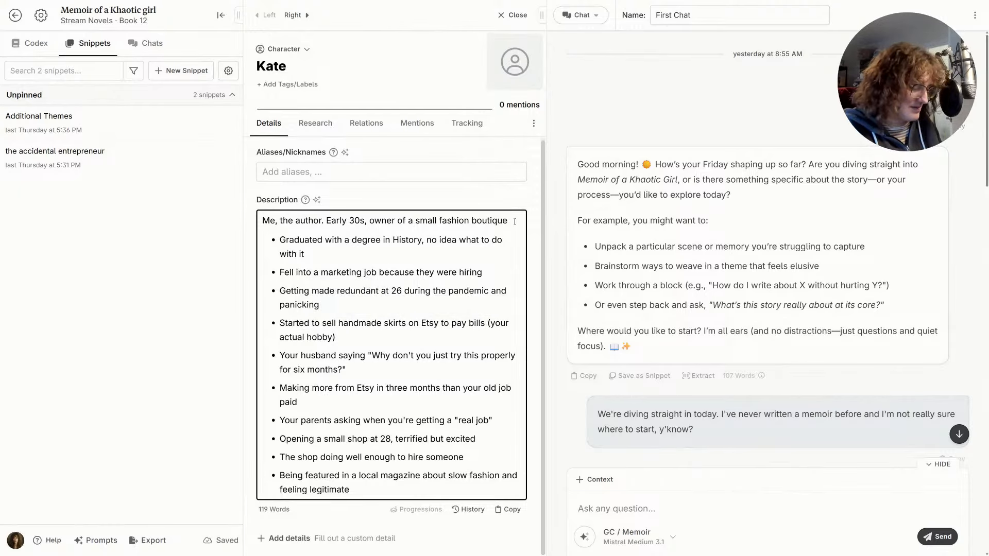
key("Return")
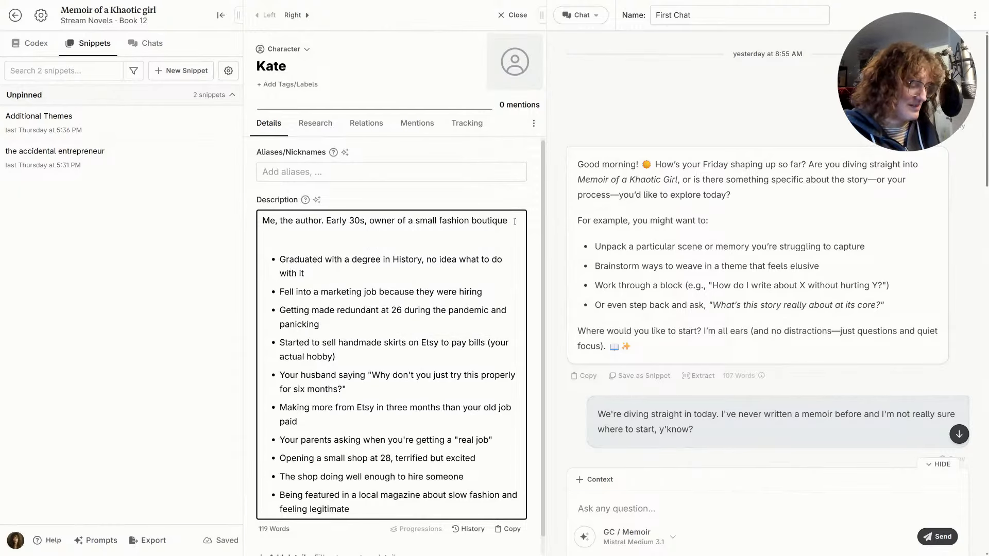
type("A histor")
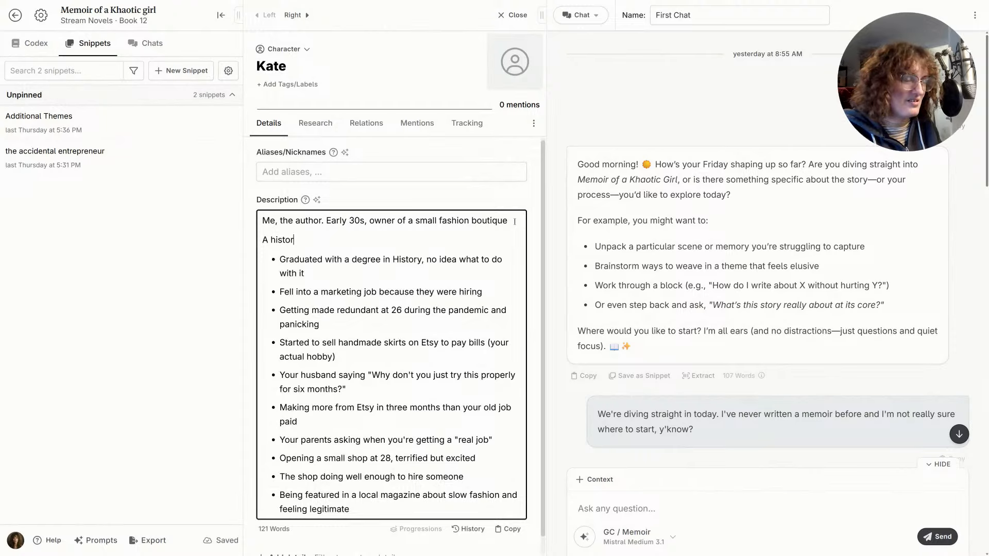
type("y of me")
scroll(541, 279, "down", 1)
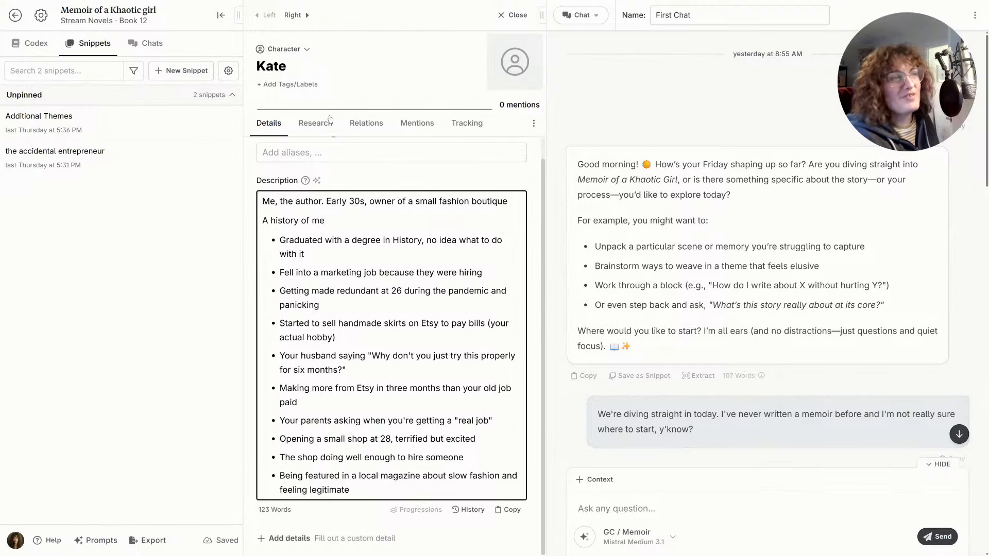
left_click(499, 20)
left_click(181, 75)
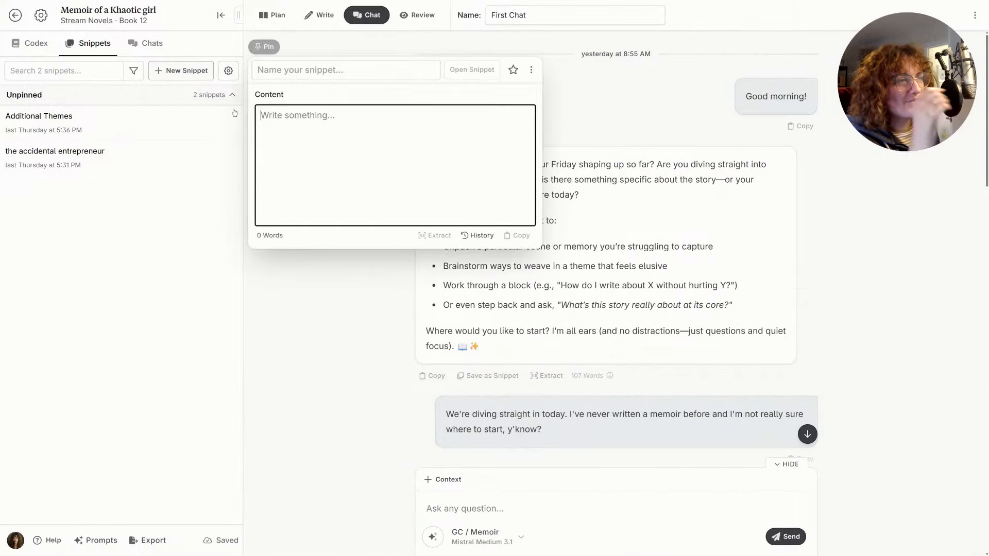
left_click(45, 49)
left_click(184, 71)
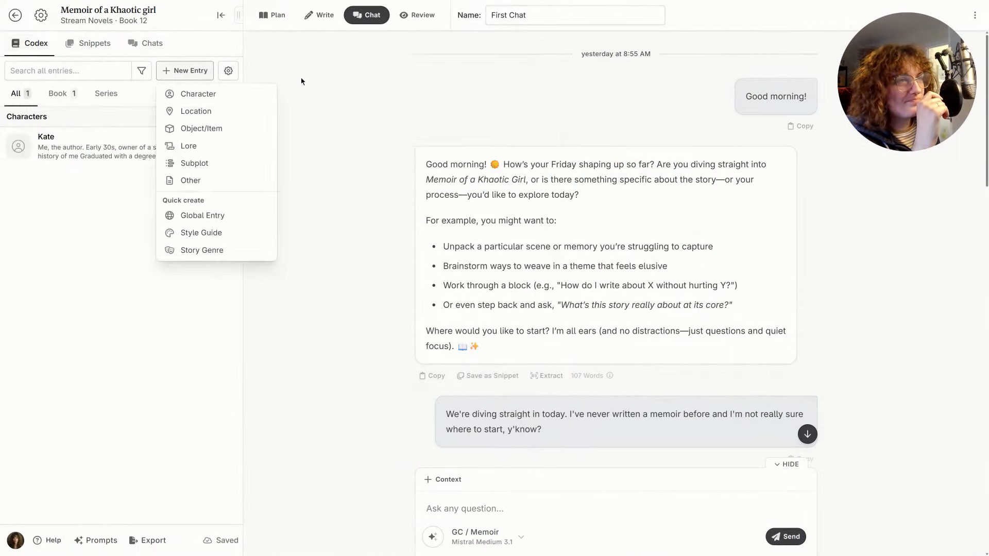
left_click(194, 111)
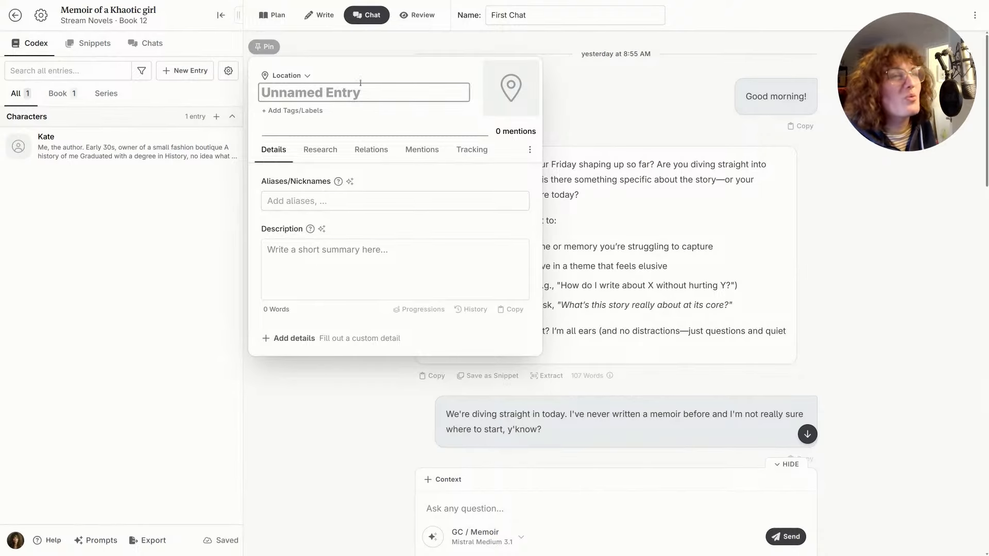
- Start a new chat thread and send the request "Please give me 10 pun-based names for a handmade clothing shop"
left_click(146, 44)
left_click(182, 70)
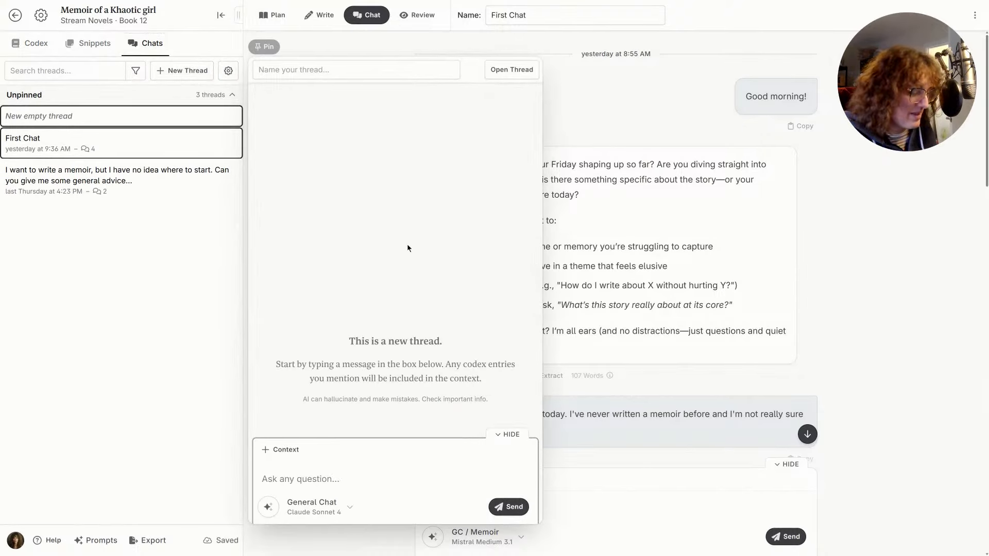
type("Please give me")
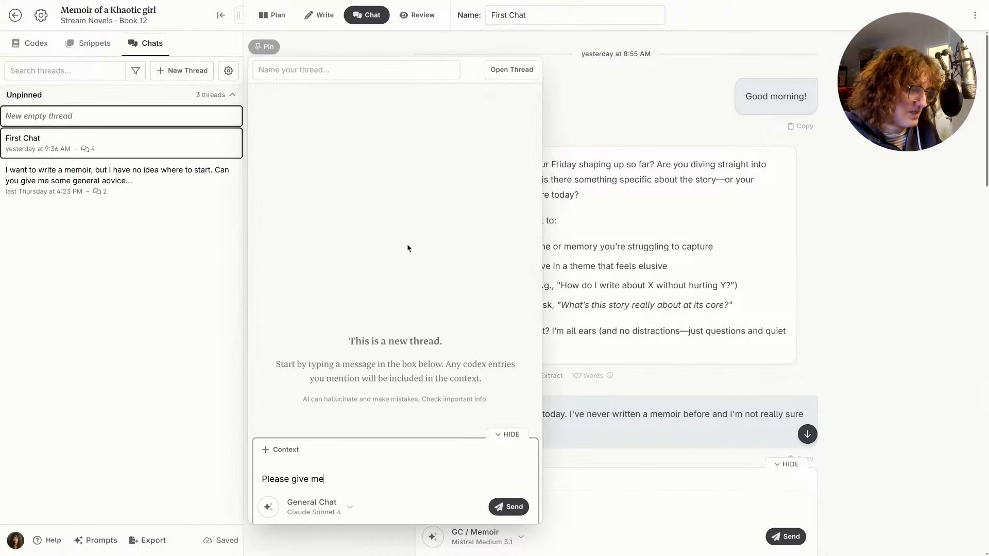
type(" 10 names")
key("BackSpace")
key("BackSpace")
key("BackSpace")
key("BackSpace")
key("BackSpace")
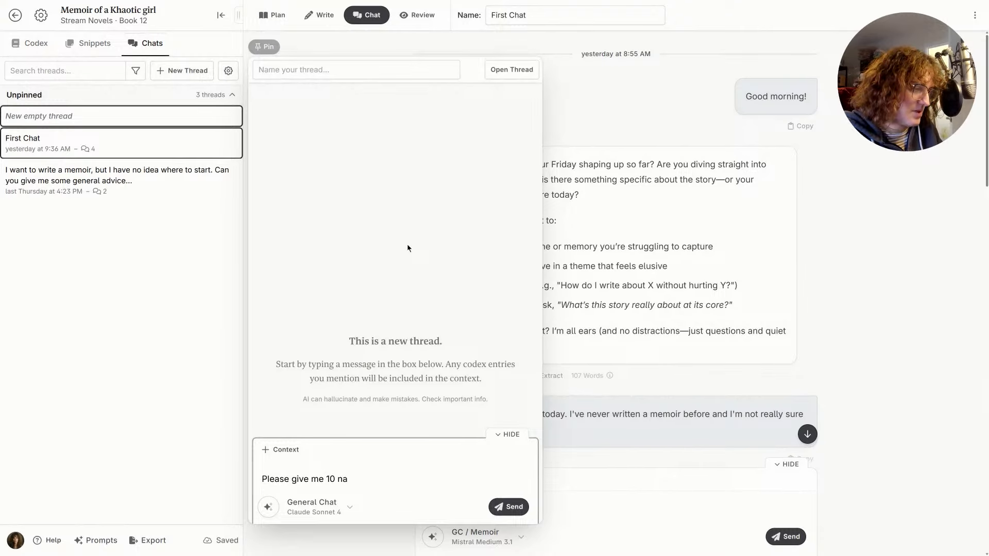
type("pun-based")
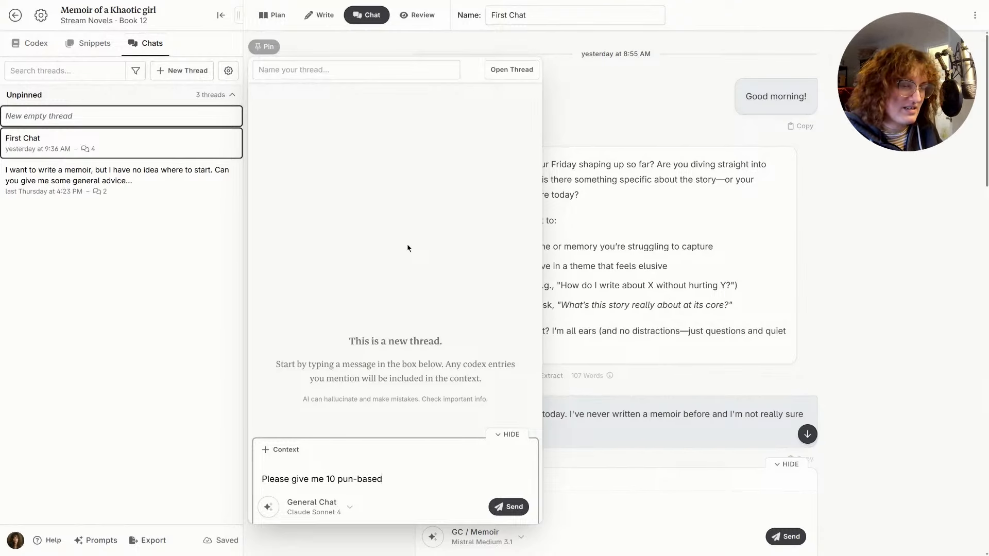
type(" names for a ")
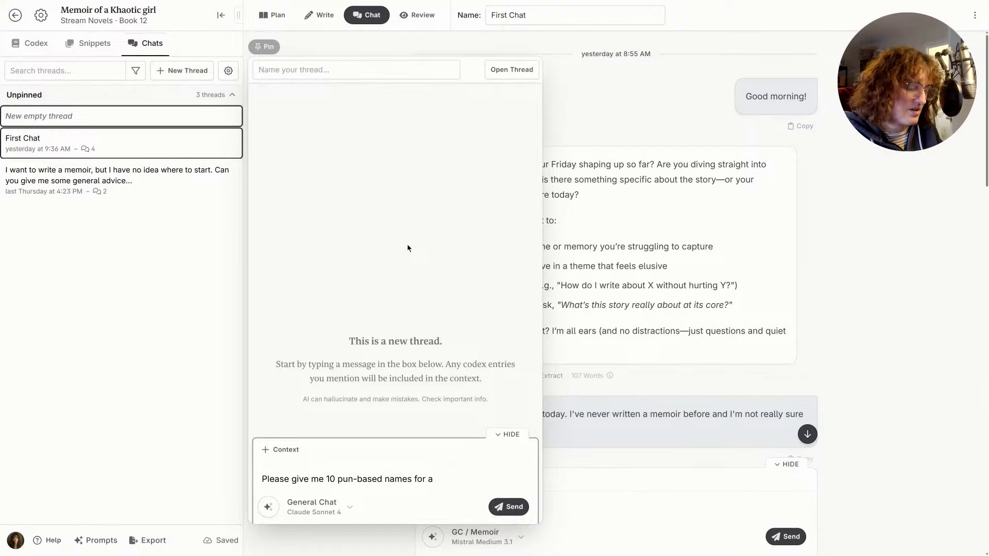
type("handmade clothing")
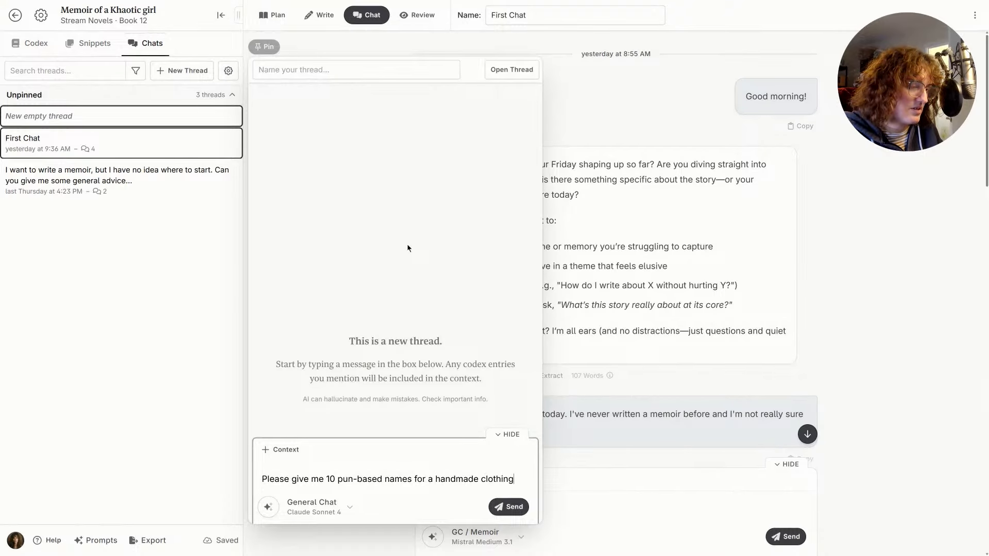
type(" shop")
key("Return")
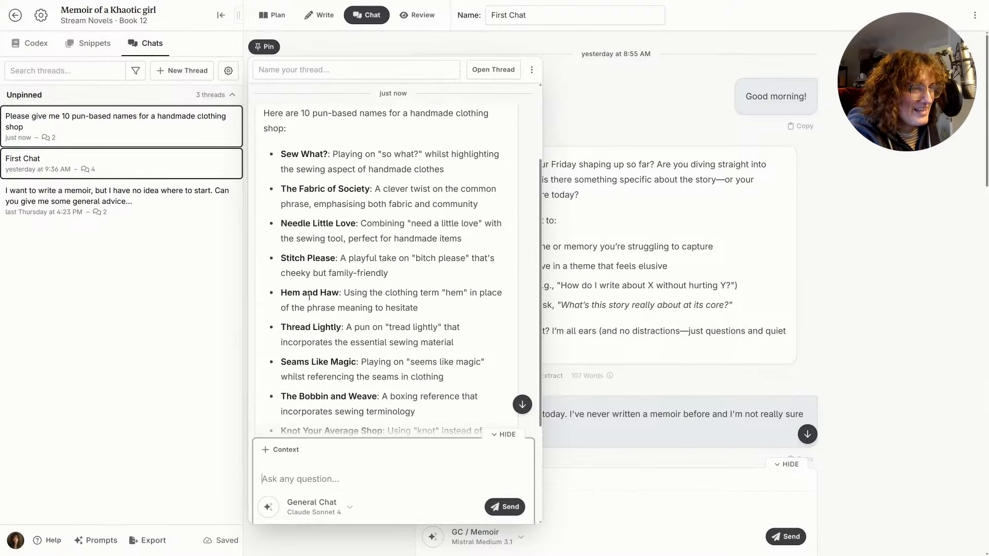
- Review the suggested shop names in the reply and copy "Seams Like Magic"
scroll(309, 297, "down", 3)
scroll(309, 297, "up", 2)
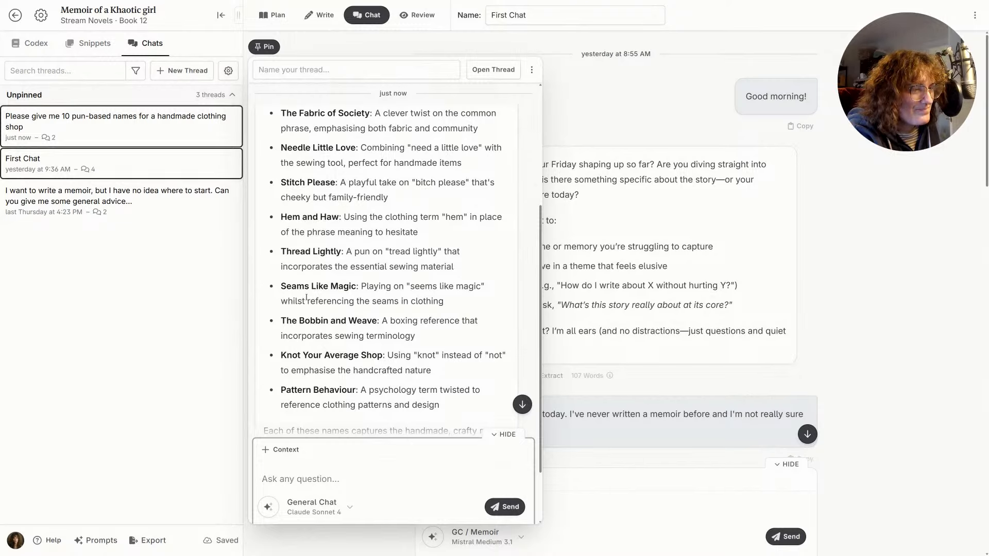
scroll(306, 298, "up", 3)
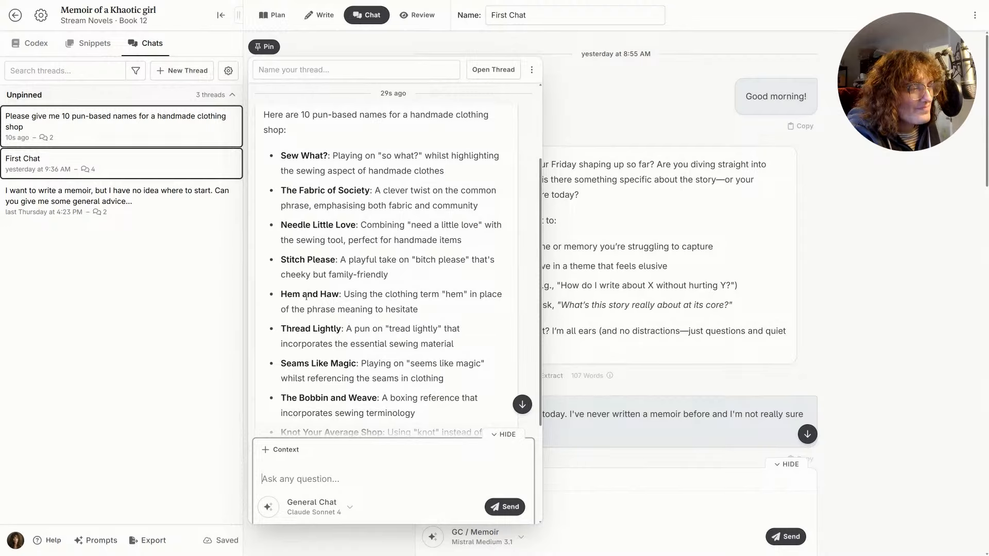
left_click(356, 364)
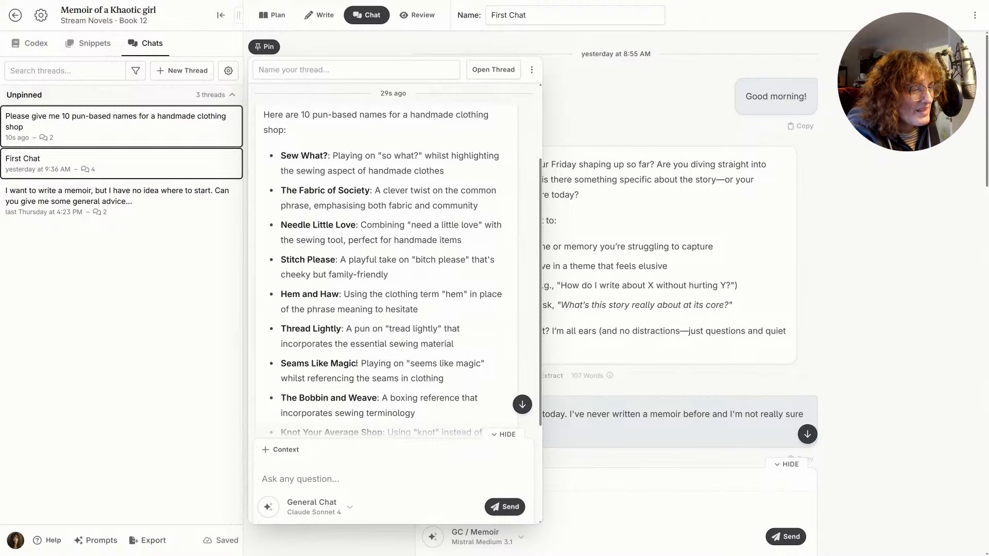
left_click_drag(356, 363, 279, 364)
key("ctrl+c")
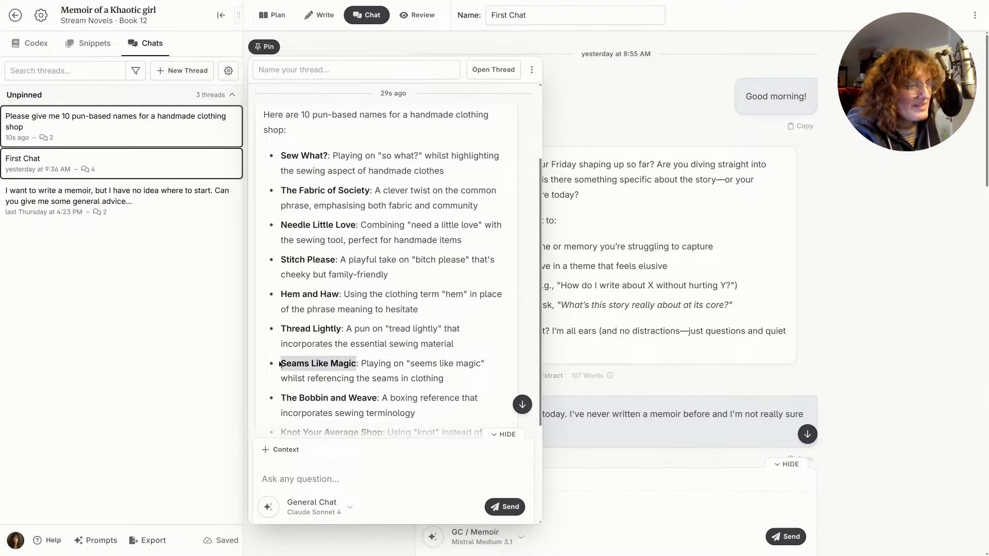
- Create a new Location entry in the Codex and name it with the copied text "Seams Like Magic"
left_click(41, 42)
left_click(208, 72)
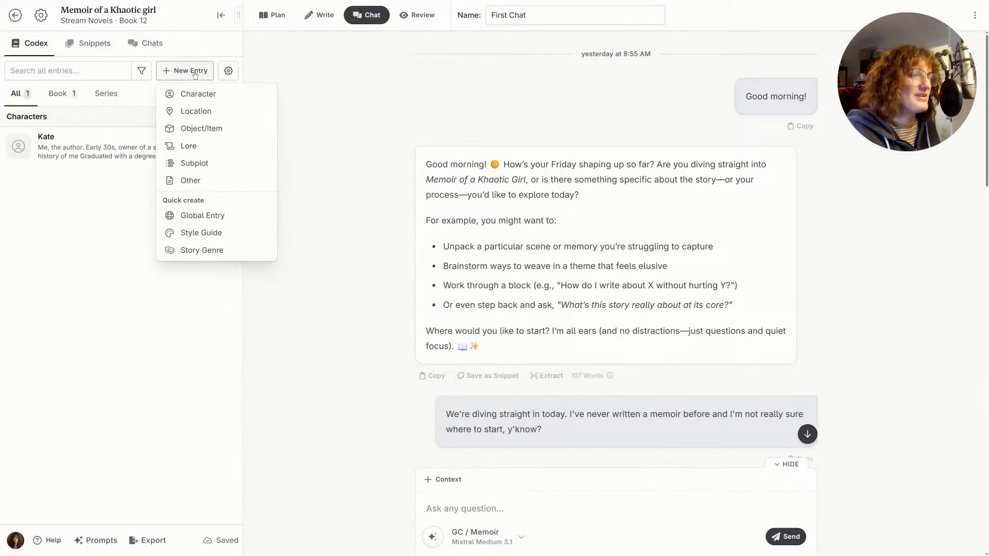
left_click(188, 113)
key("ctrl+v")
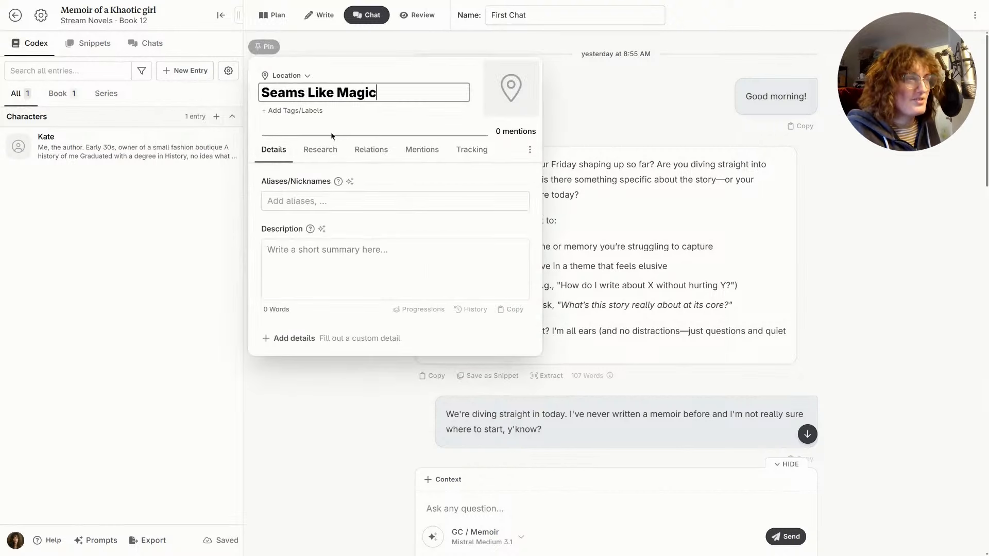
left_click(292, 76)
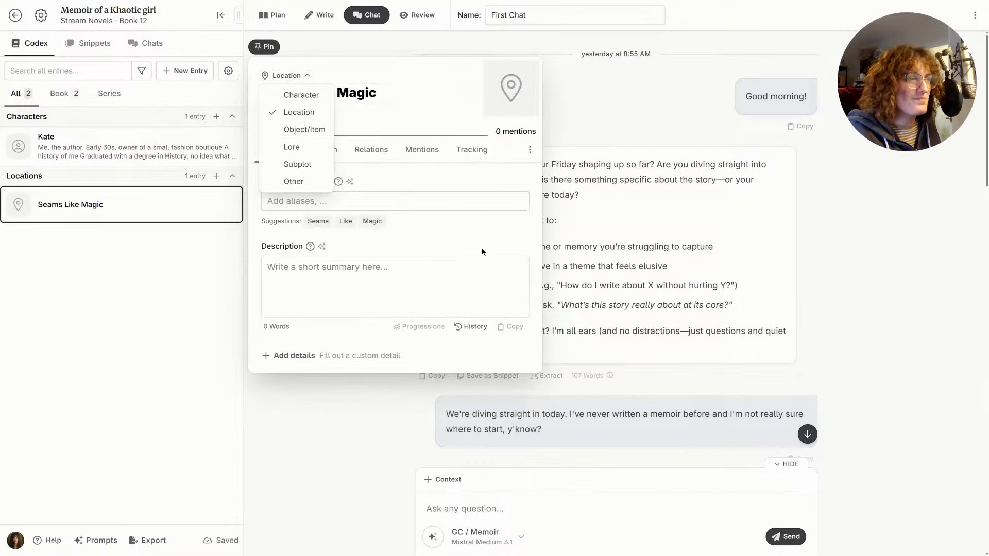
left_click(434, 200)
- Write the description "My boutique, where I sell handmade clothes" for the Seams Like Magic location
left_click(390, 259)
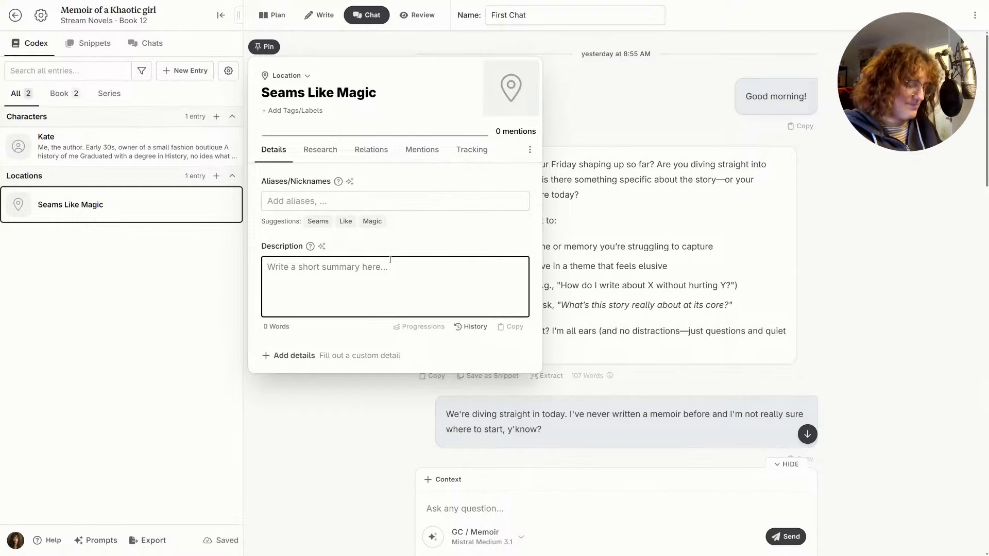
type("My ")
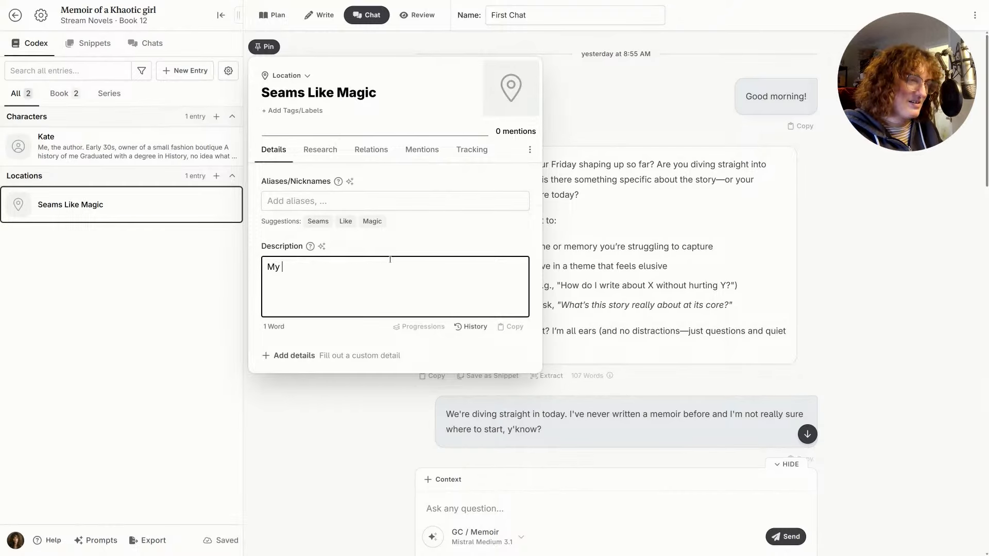
type("fashion")
key("ctrl+a")
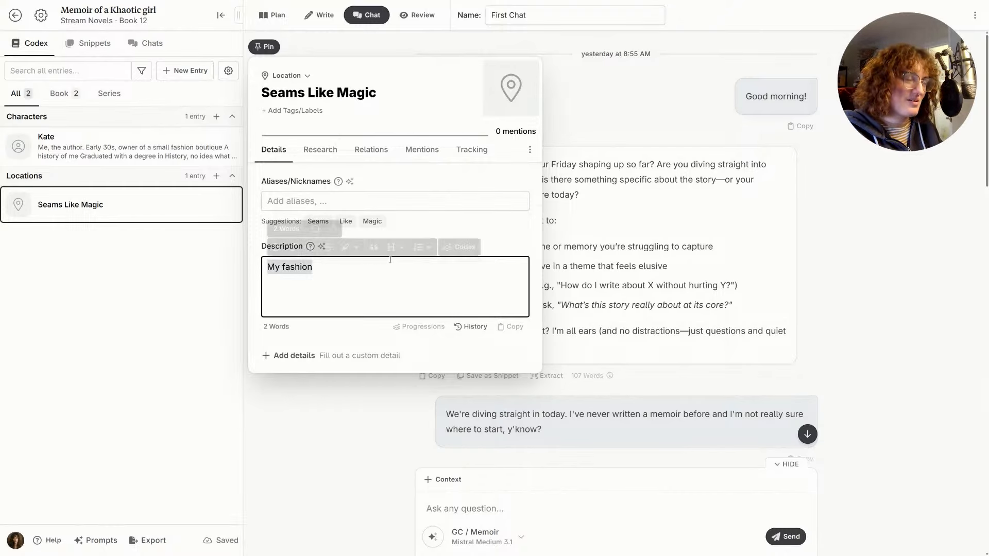
type("My boutique")
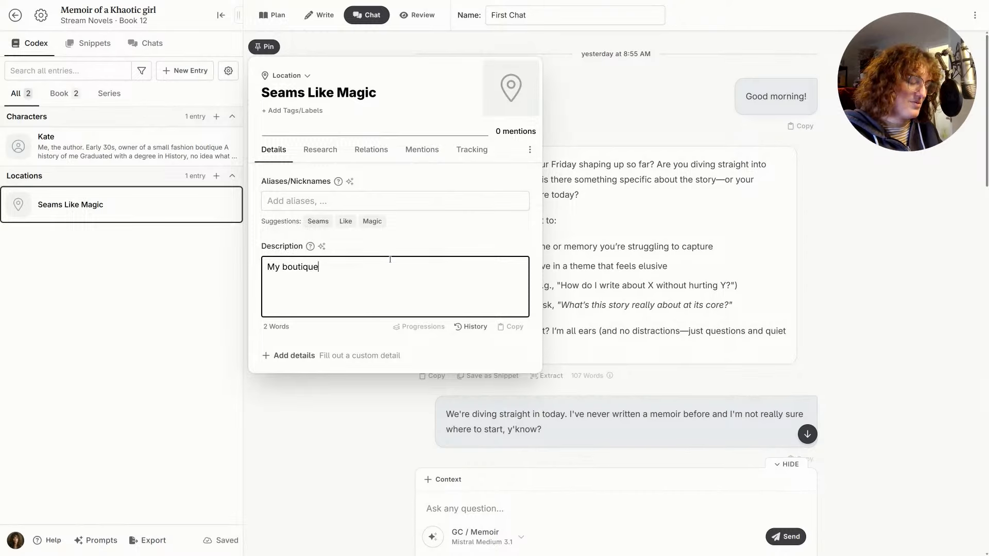
type(", where I sell handmade vlo")
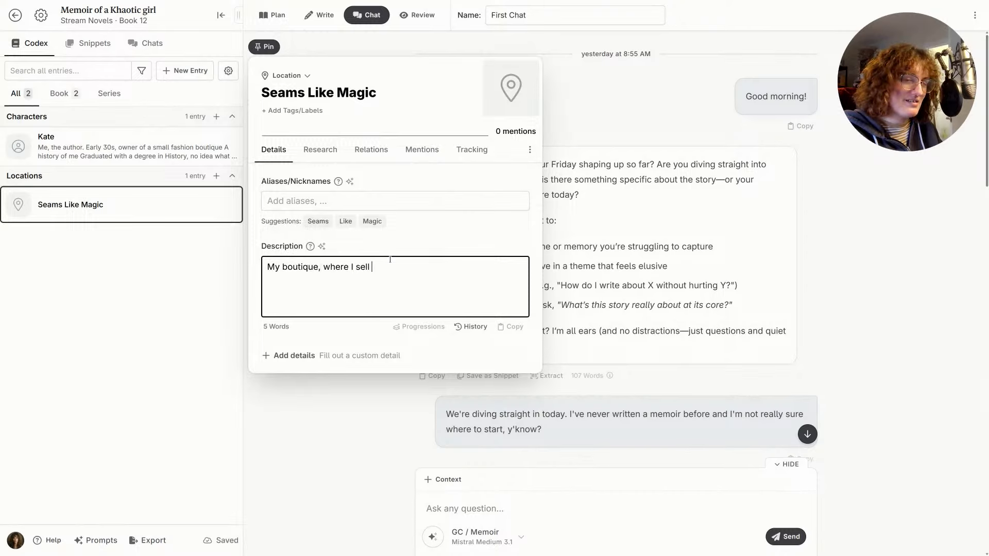
key("BackSpace")
key("BackSpace")
key("BackSpace")
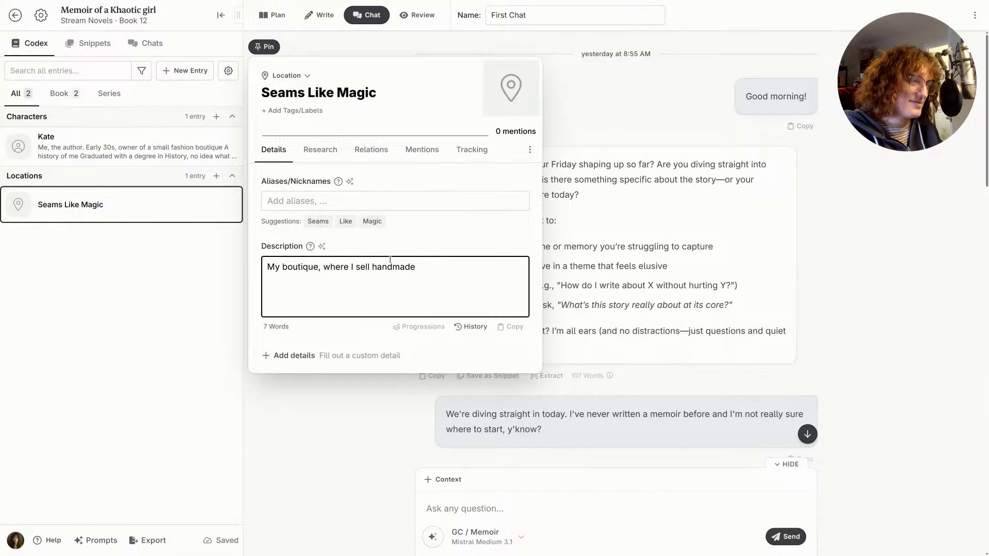
type("clothes")
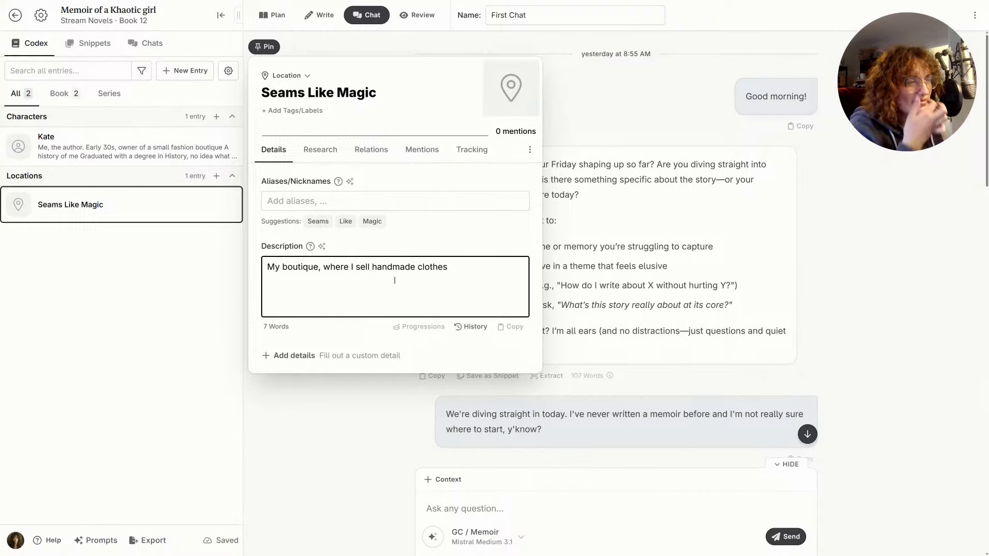
left_click(444, 243)
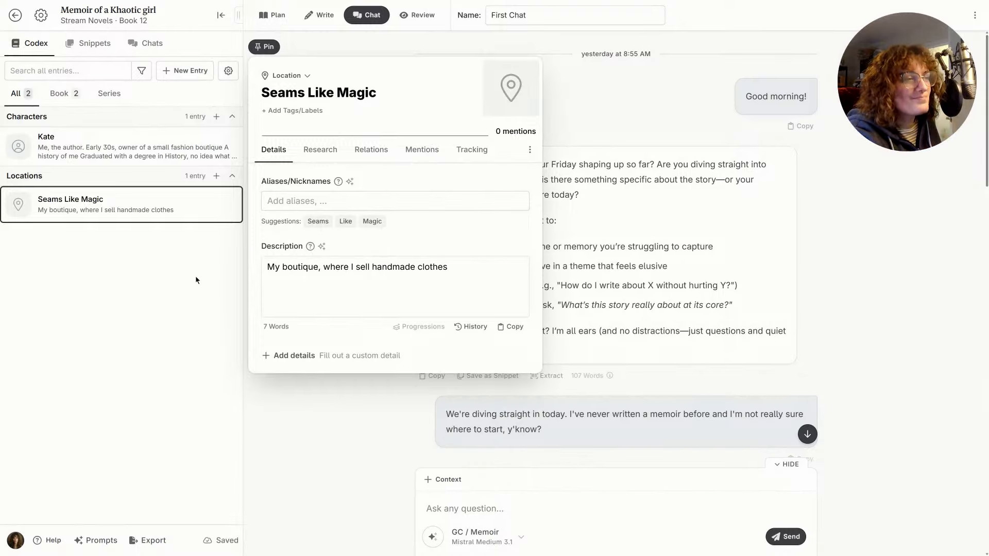
- Extend the Seams Like Magic description with "and misc handmade items" and close the entry
left_click(484, 267)
type("and mis")
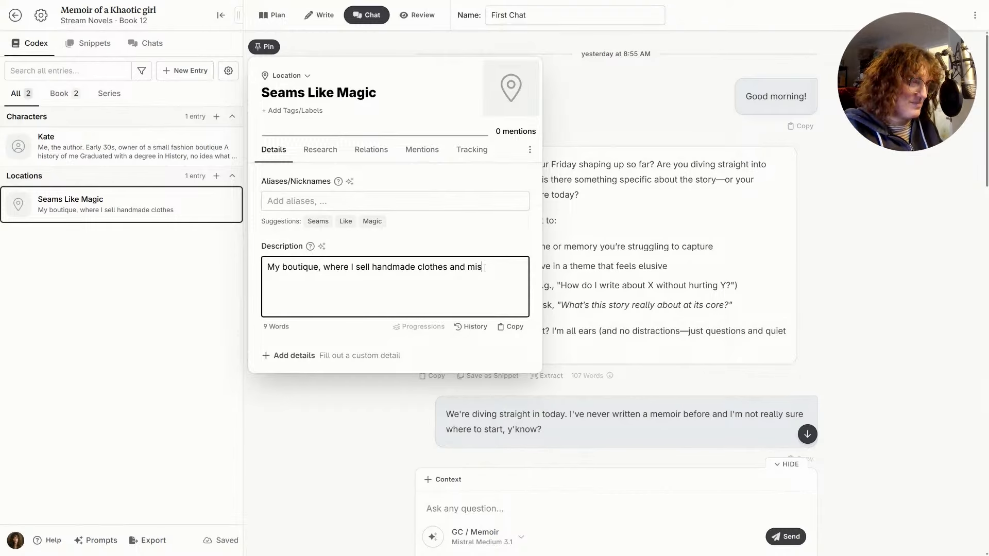
type("c sewing")
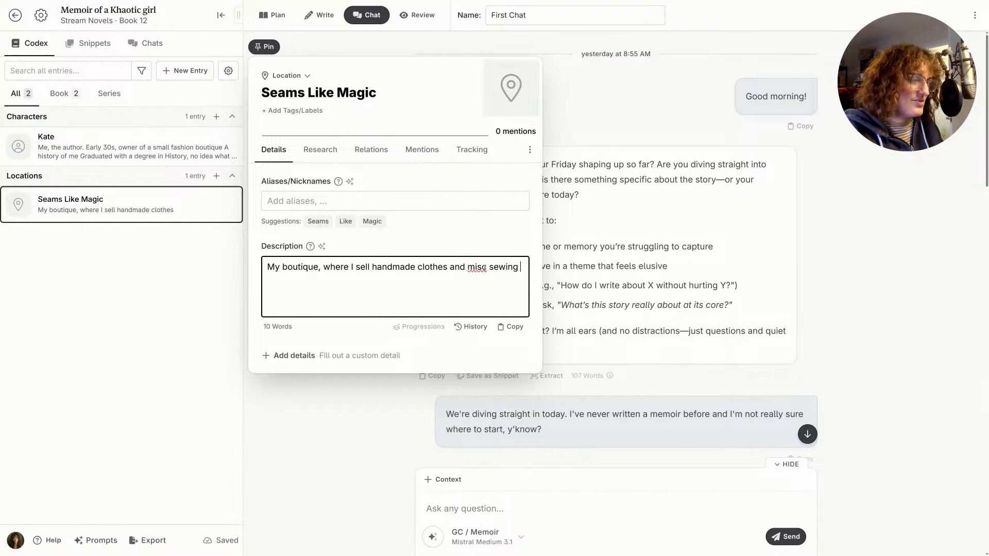
key("BackSpace")
key("BackSpace")
key("BackSpace")
key("BackSpace")
key("BackSpace")
key("BackSpace")
type("handmade ")
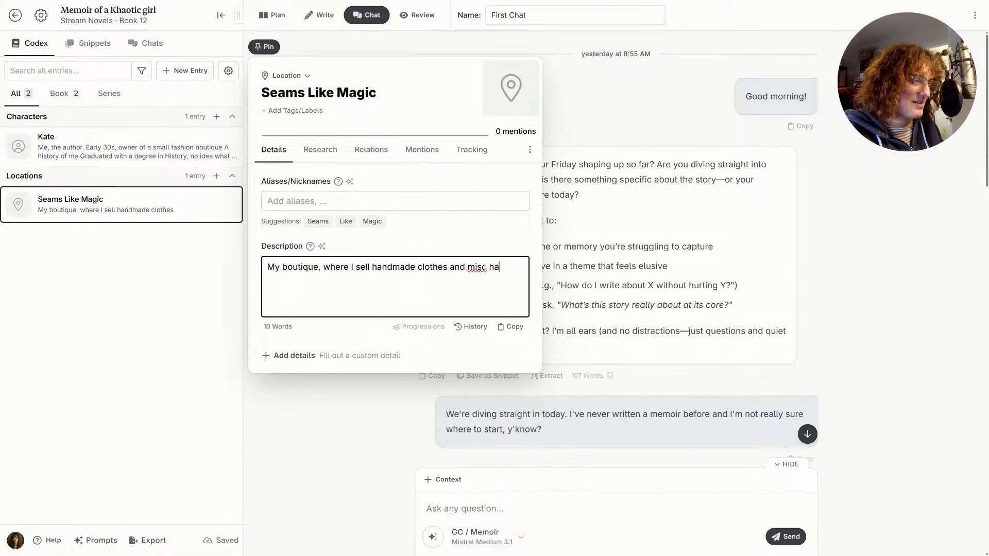
type("items")
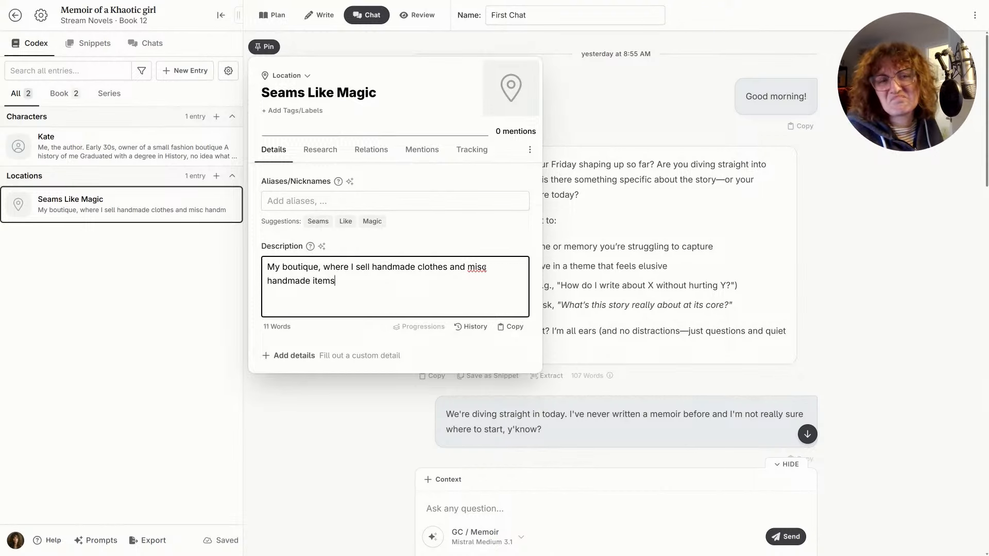
left_click(171, 425)
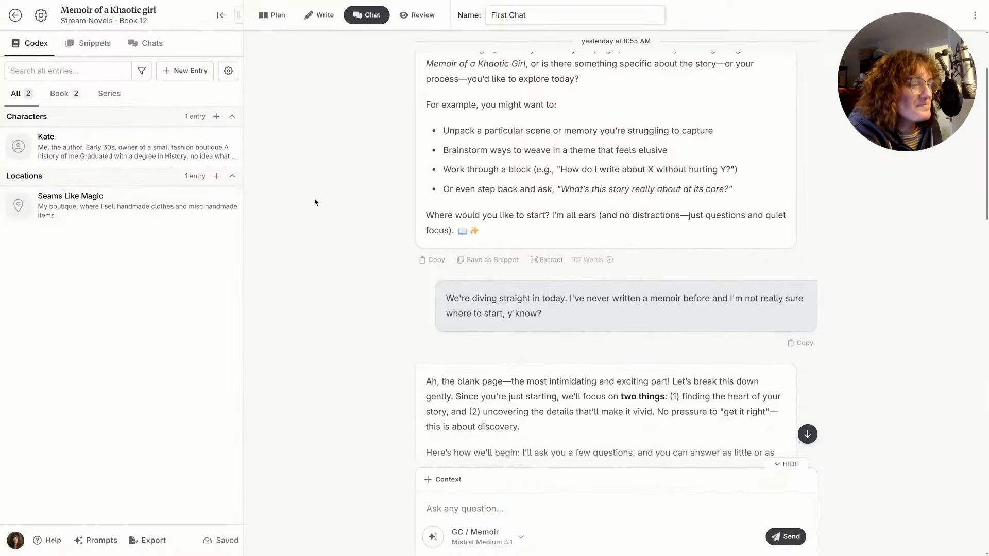
- Read through First Chat, from the opening exchange to the memoir coach's questions under "Finding the Heart of Your Story"
scroll(548, 236, "up", 3)
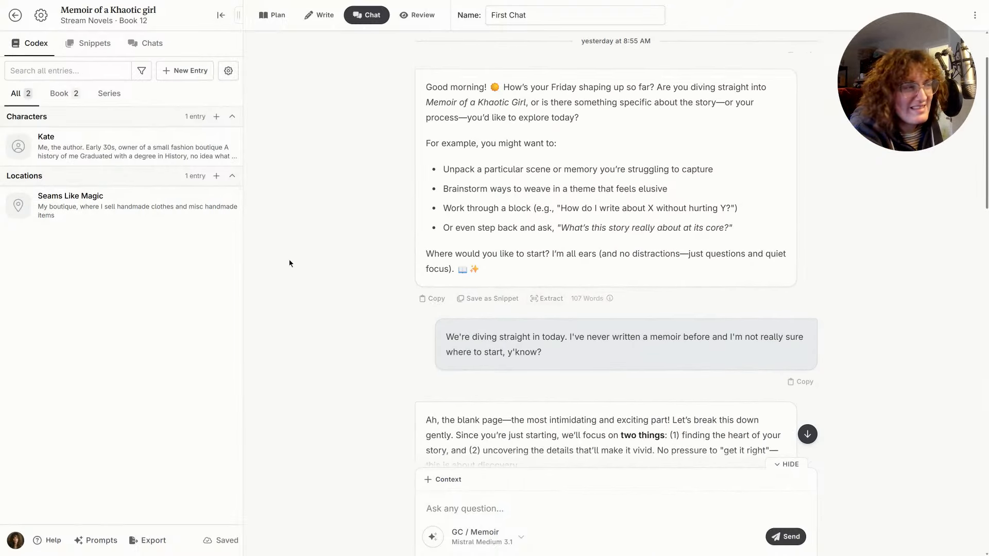
scroll(437, 316, "up", 2)
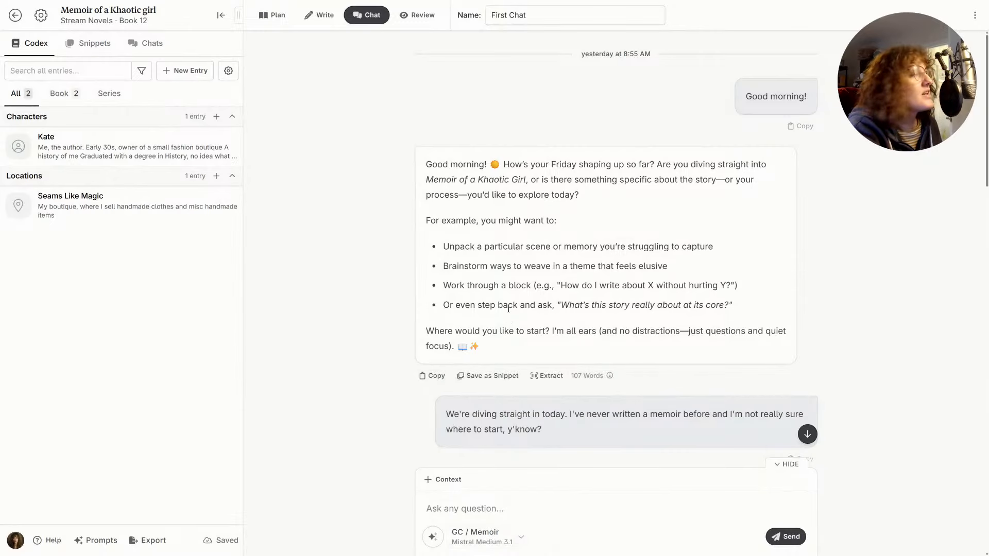
scroll(393, 320, "down", 4)
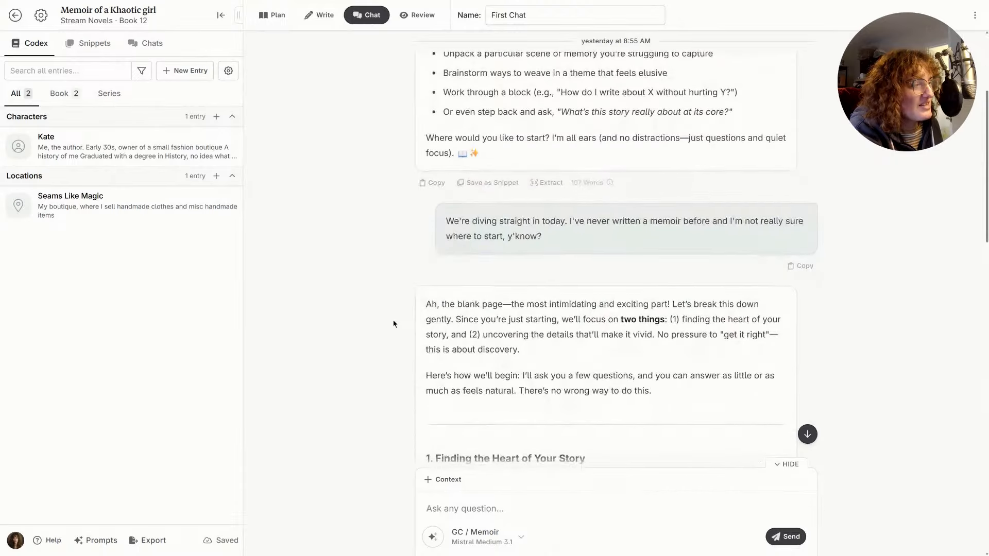
scroll(393, 320, "down", 1)
left_click_drag(445, 182, 626, 202)
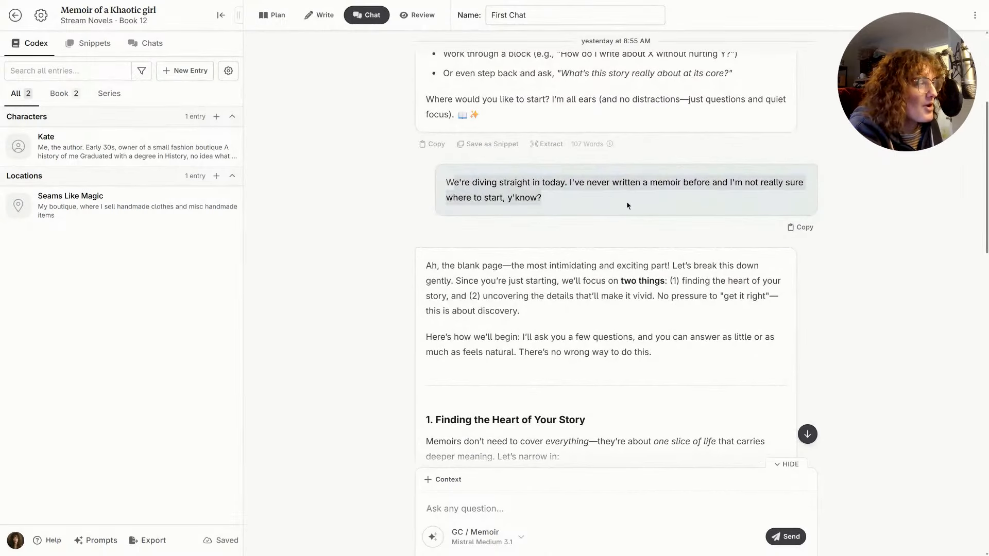
left_click(627, 202)
scroll(369, 291, "down", 2)
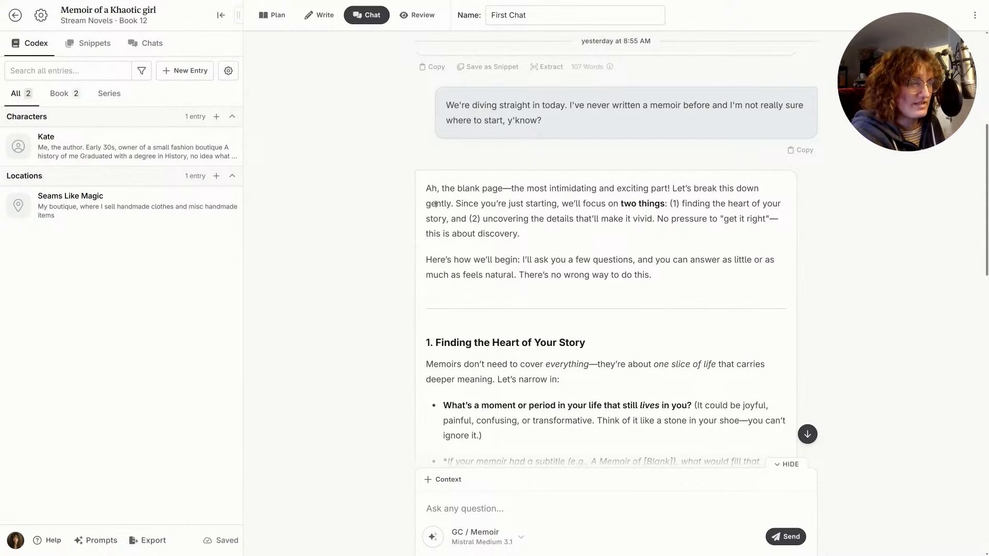
scroll(436, 204, "down", 2)
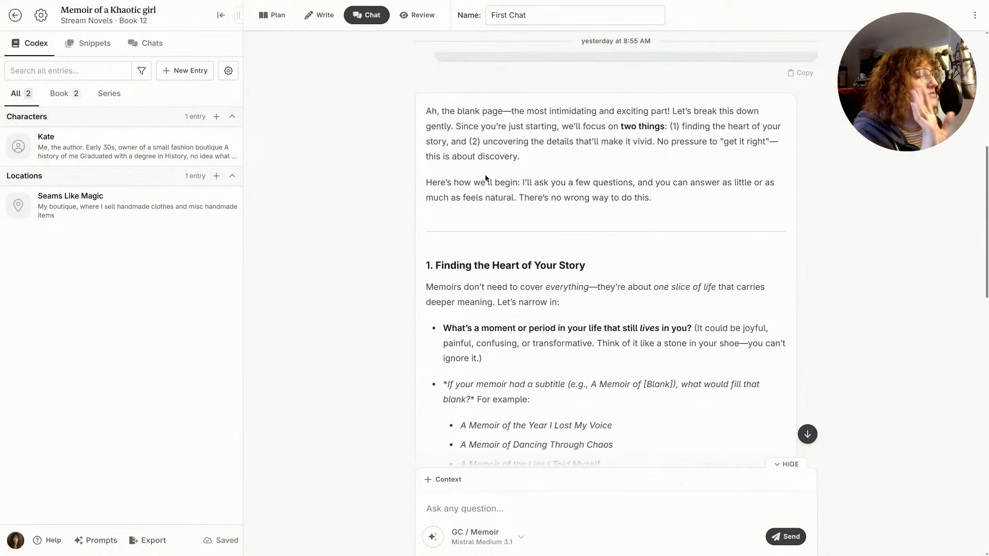
scroll(482, 244, "down", 2)
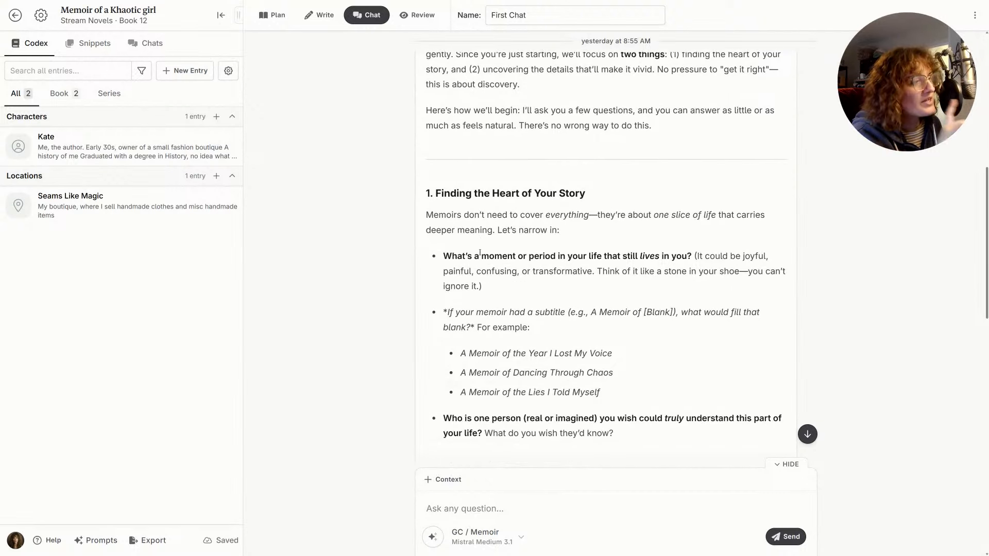
scroll(480, 252, "down", 2)
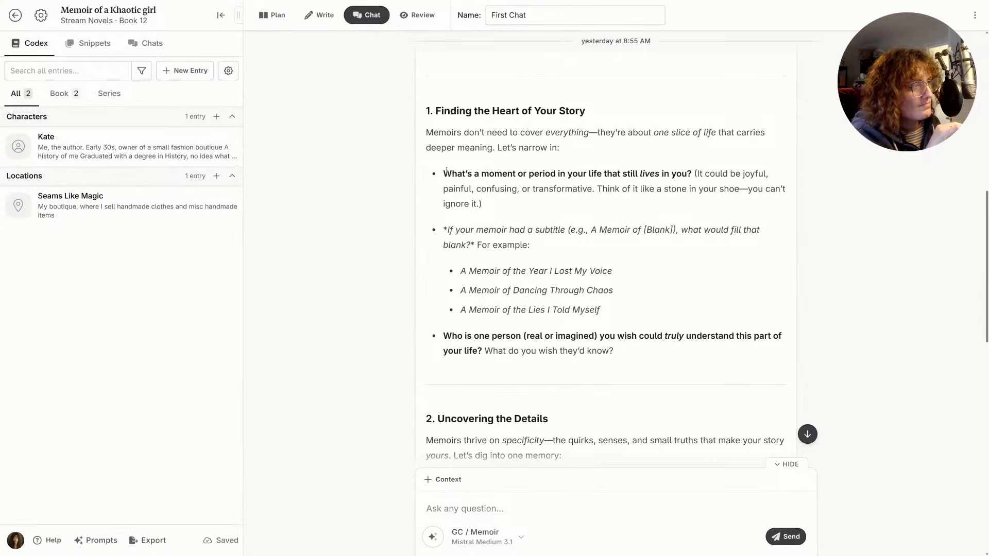
- Copy the coach's question "What's a moment or period in your life that still lives in you?" into the chat message
left_click_drag(443, 173, 691, 174)
key("ctrl+c")
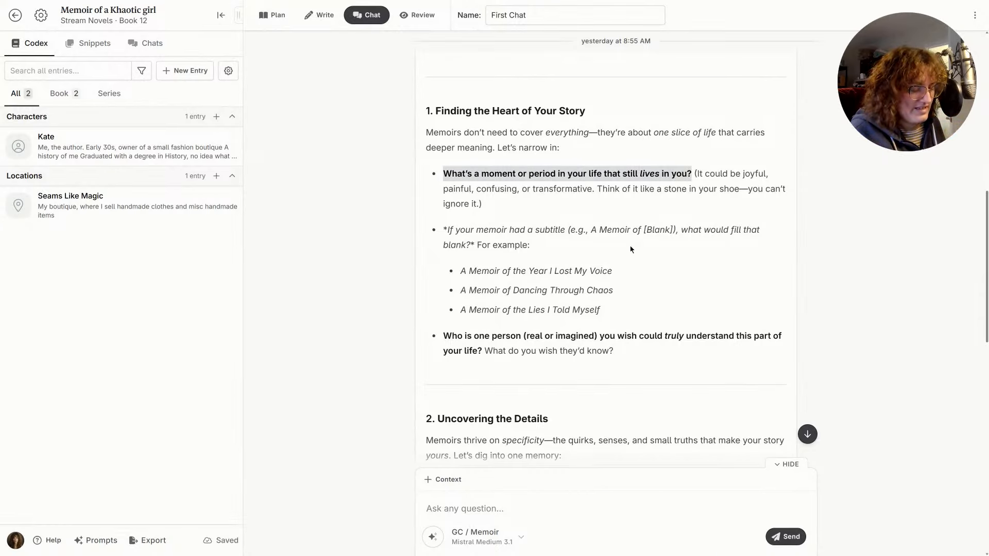
left_click(437, 505)
key("ctrl+v")
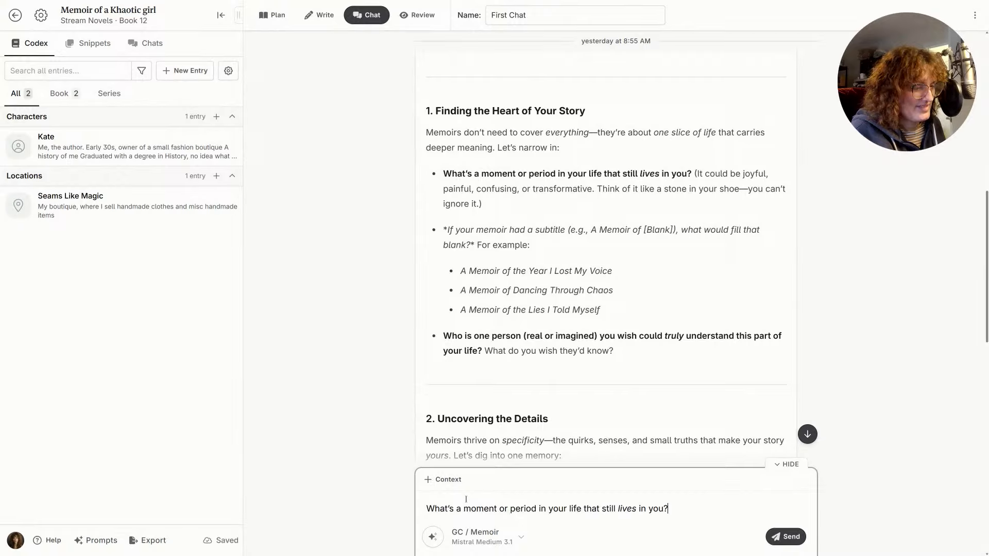
- Start a bulleted answer below the question with "Did a presentation about a research project."
key("shift+Return")
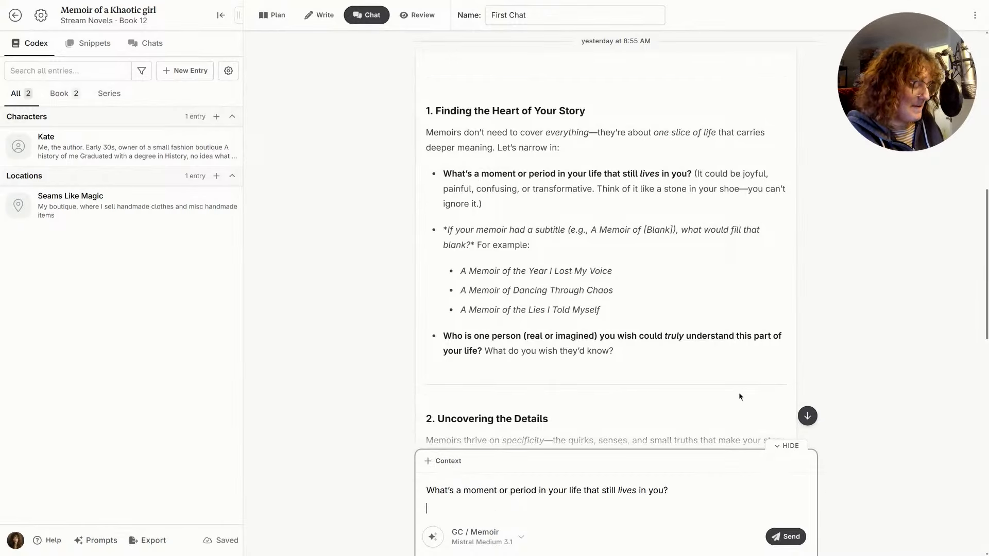
type("-")
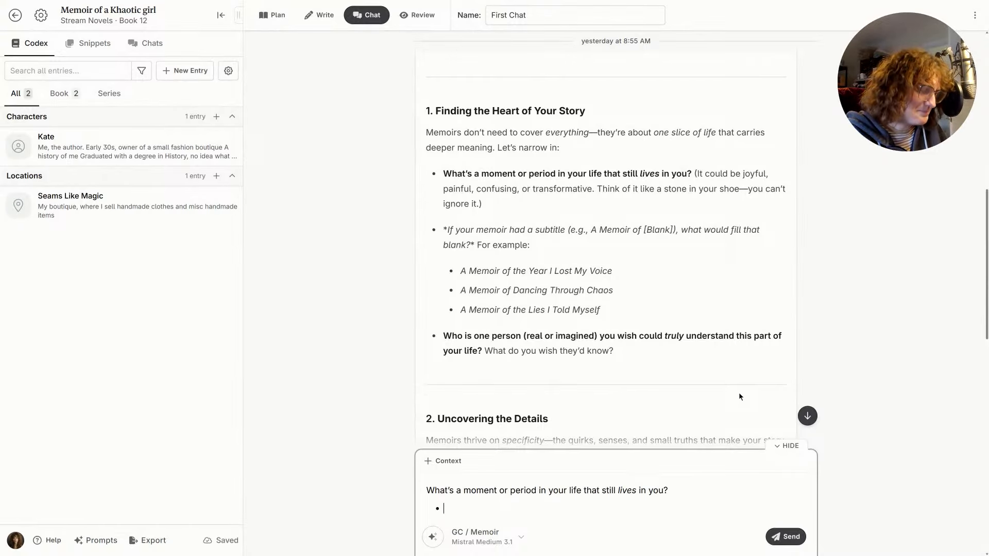
type("W")
key("BackSpace")
type("Did ")
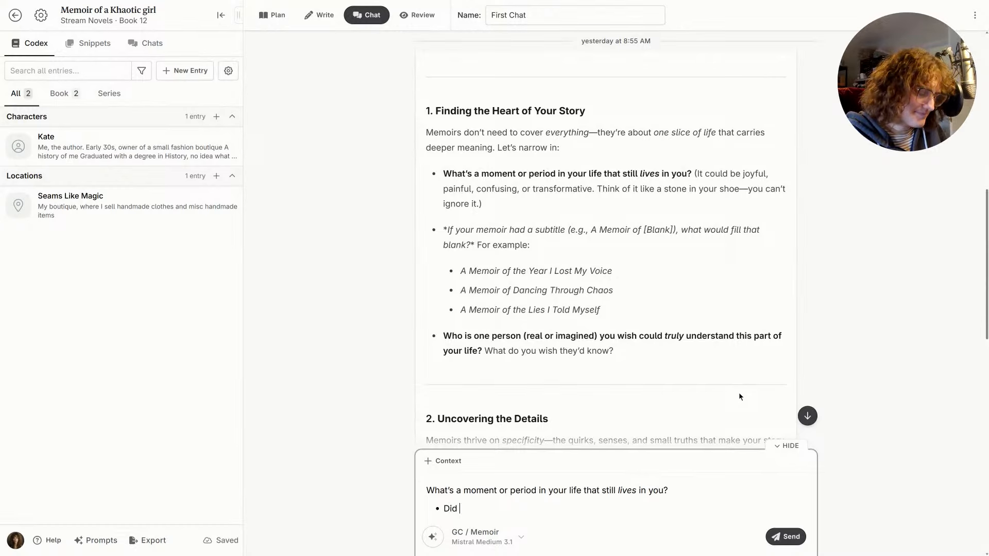
type("a presentation a")
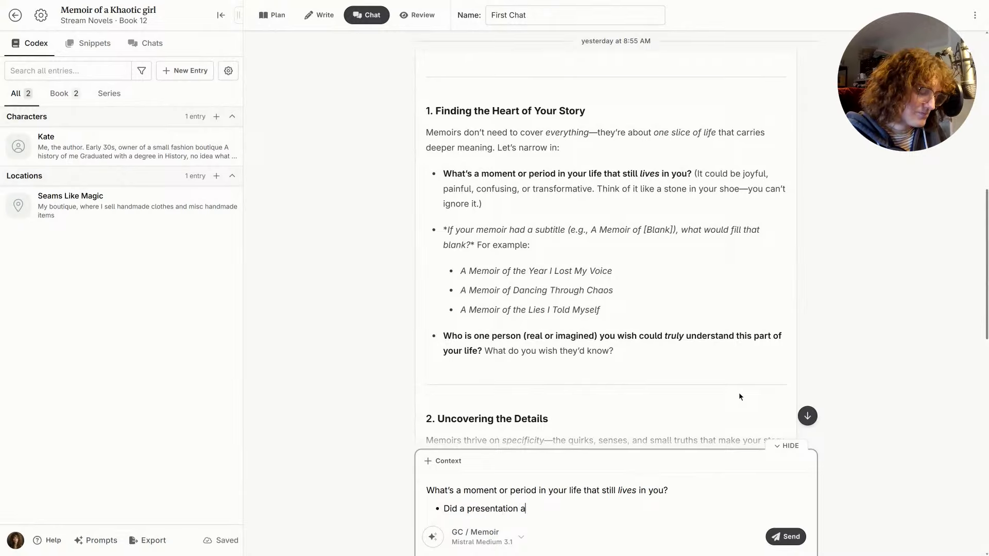
type("bout a research project.")
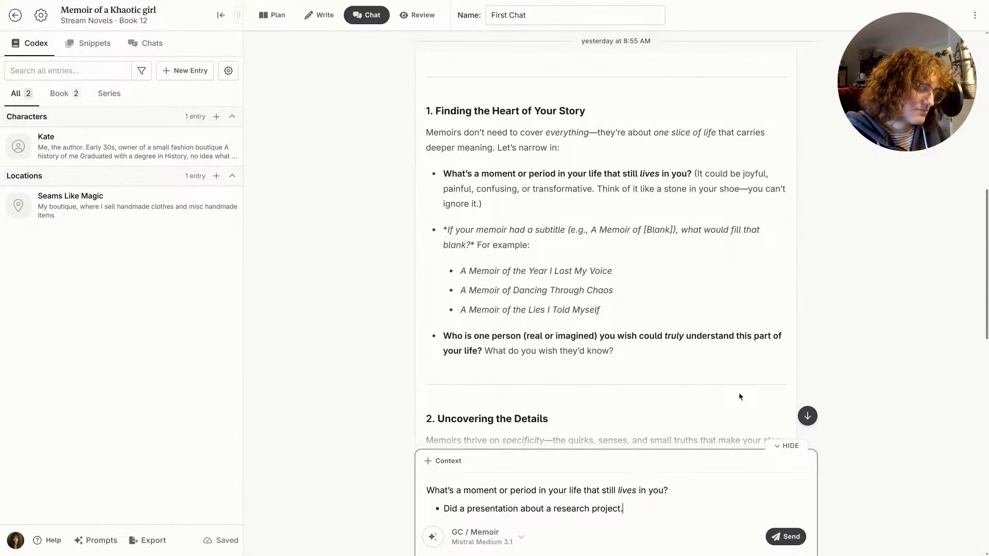
- Begin a second bullet in the answer with "During the Q&A, instead of asking about my work, one"
key("Return")
type("During the Q")
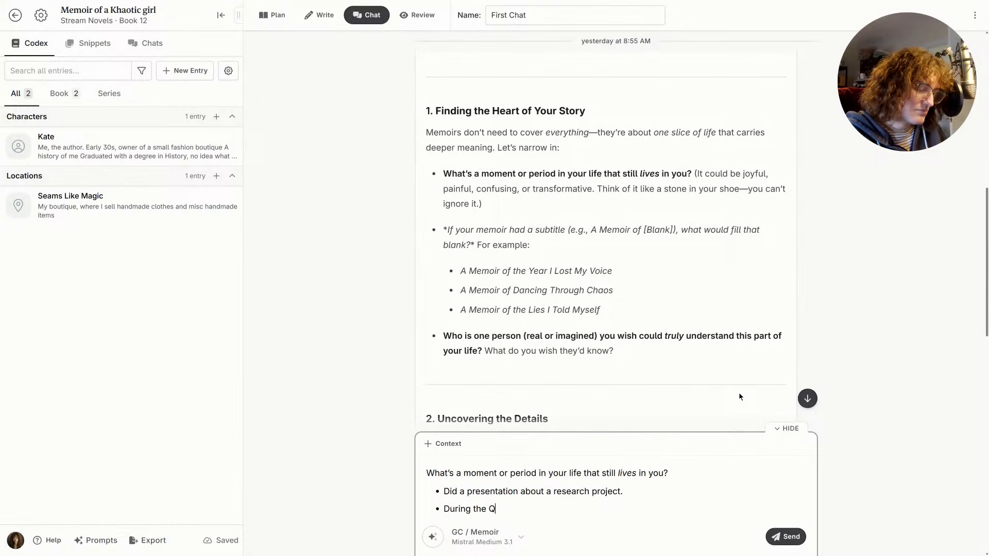
type("&A, ")
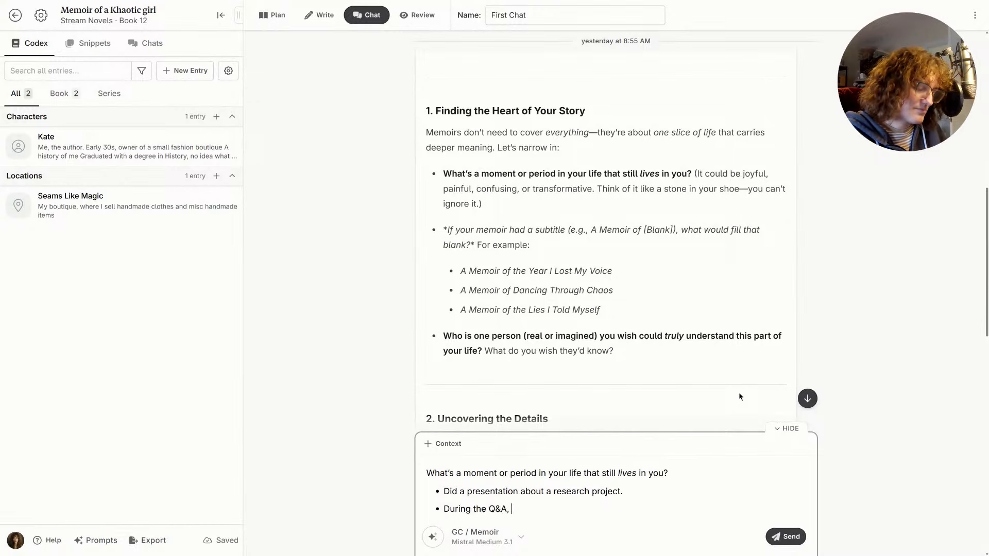
type("instead of ask")
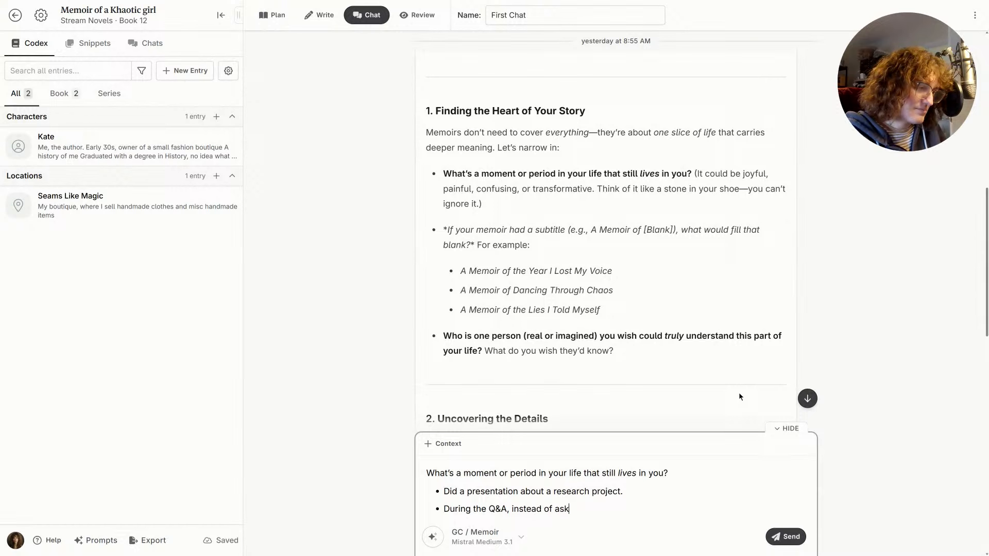
type("ing about my work, ")
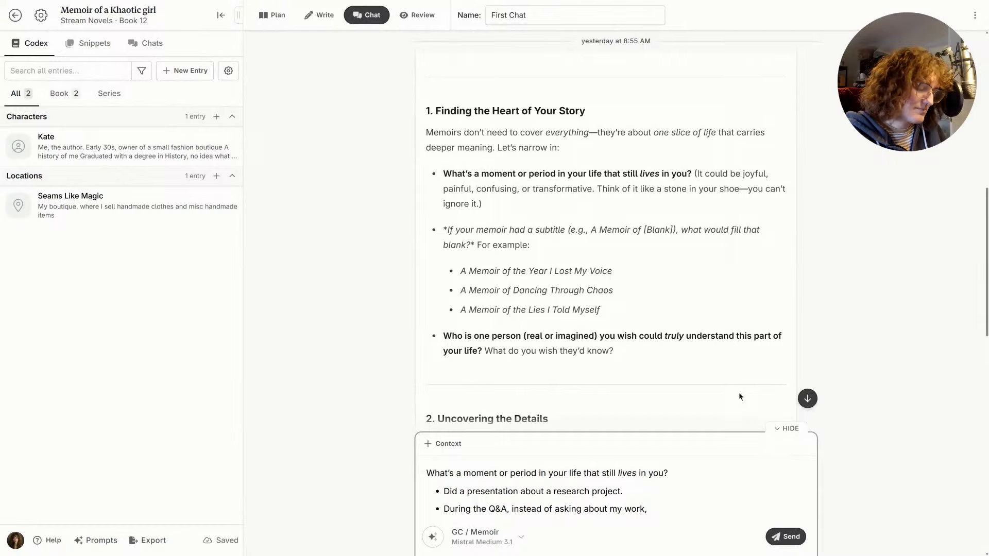
type("one ")
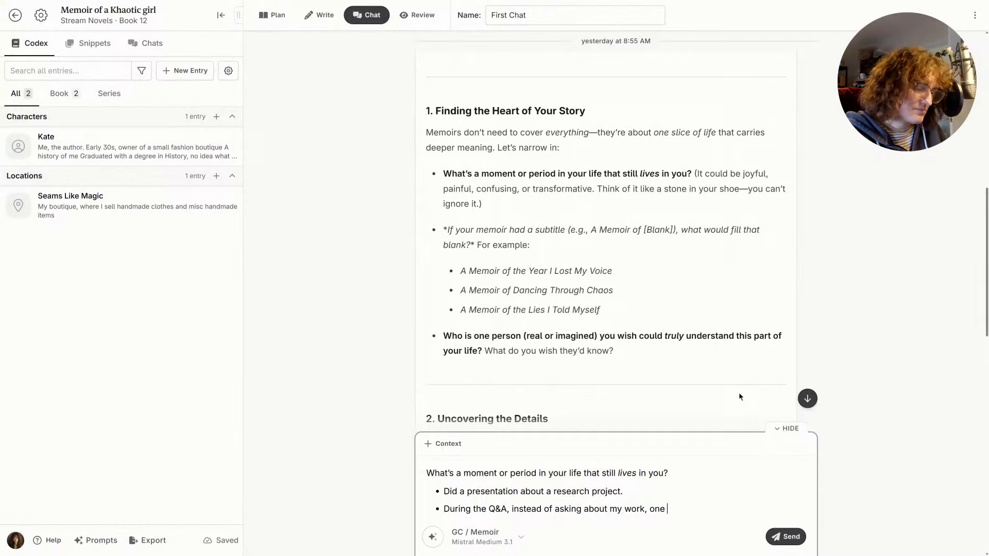
- Complete the Q&A bullet with "panel member asked why I used "we" when describing who did the work, when all the male presenters used "I"."
type("panel member asked wh")
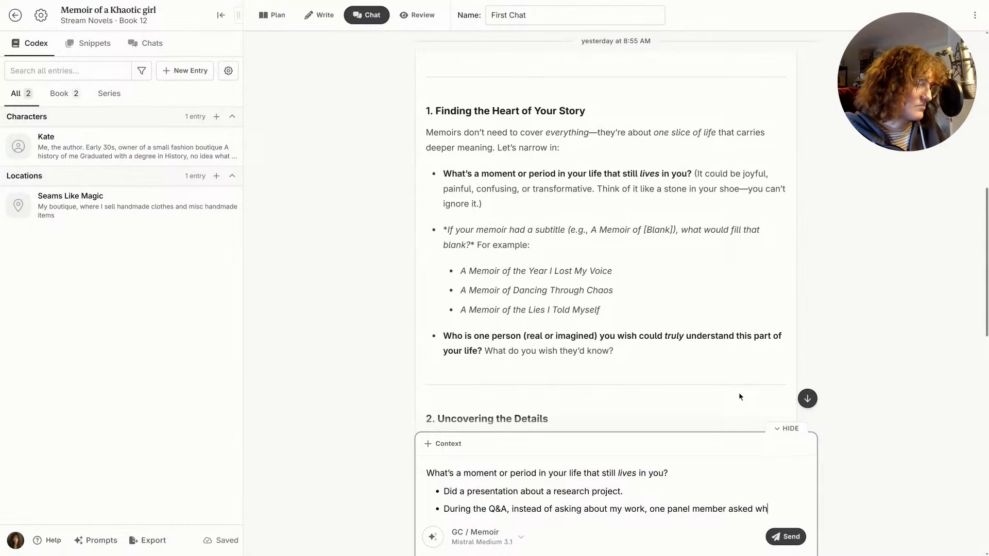
type("y I used \"we")
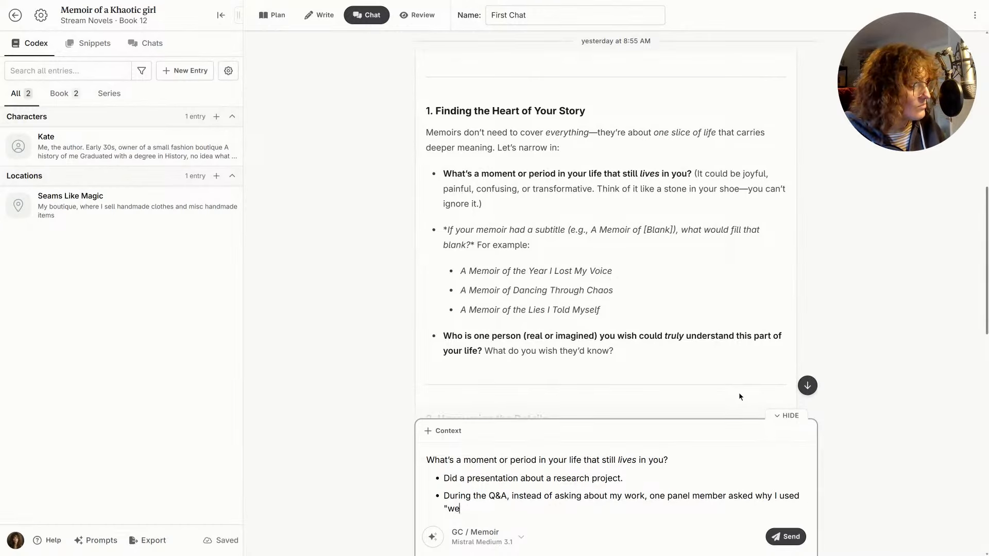
type("\" when descr")
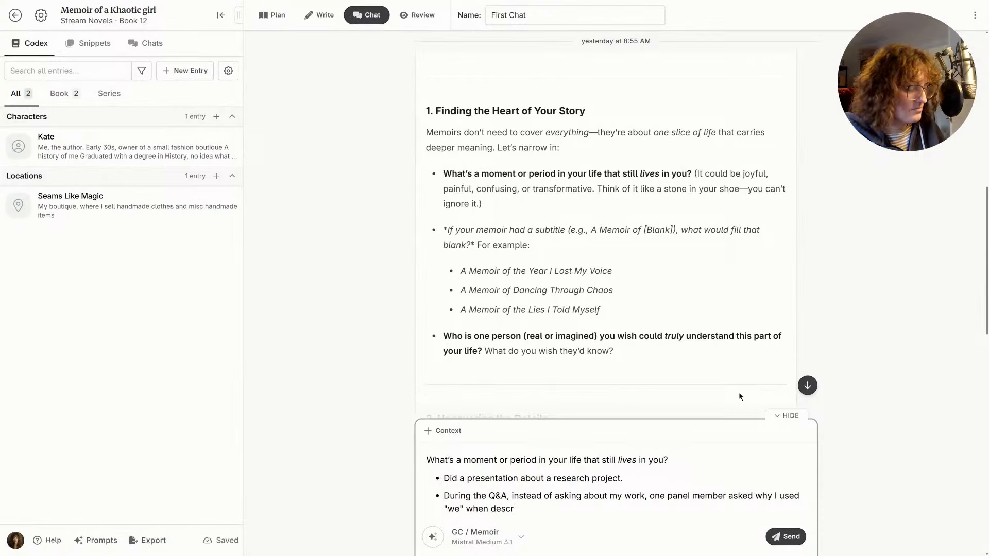
type("ibing who did the ")
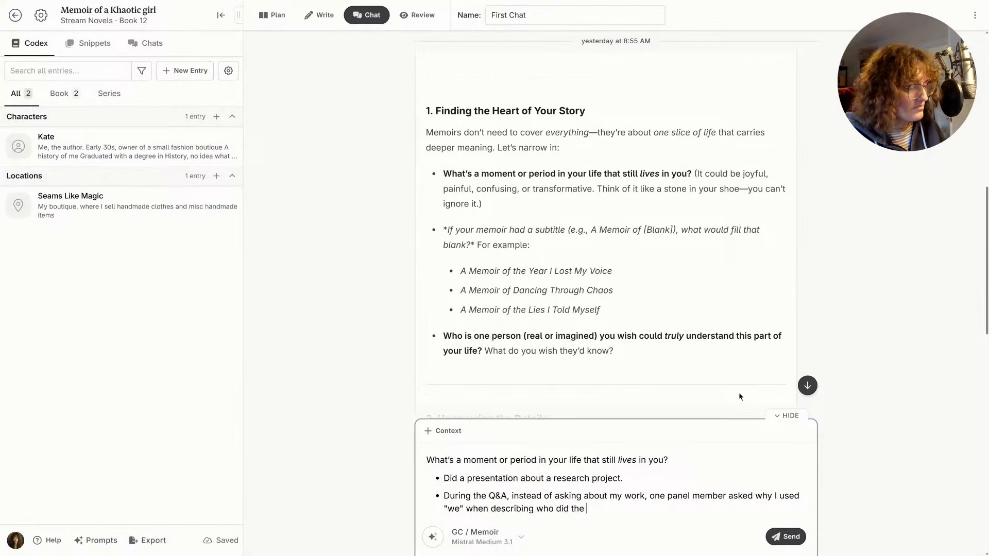
type("work, when all")
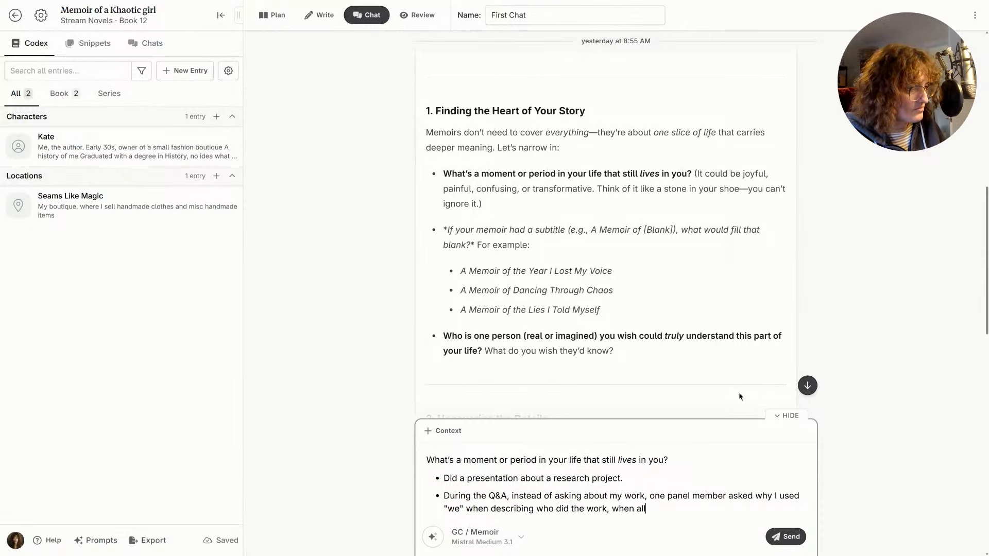
type(" the ma")
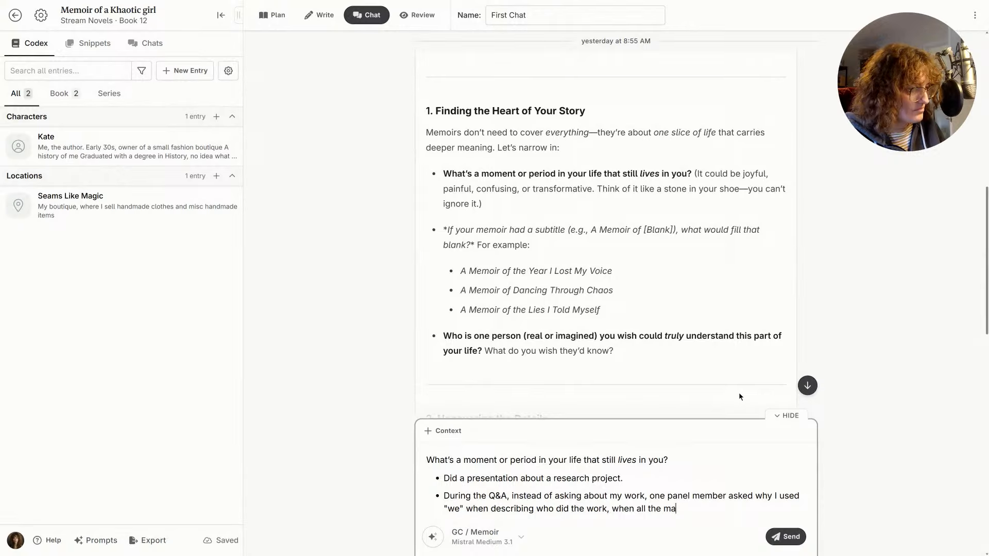
type("le presentors")
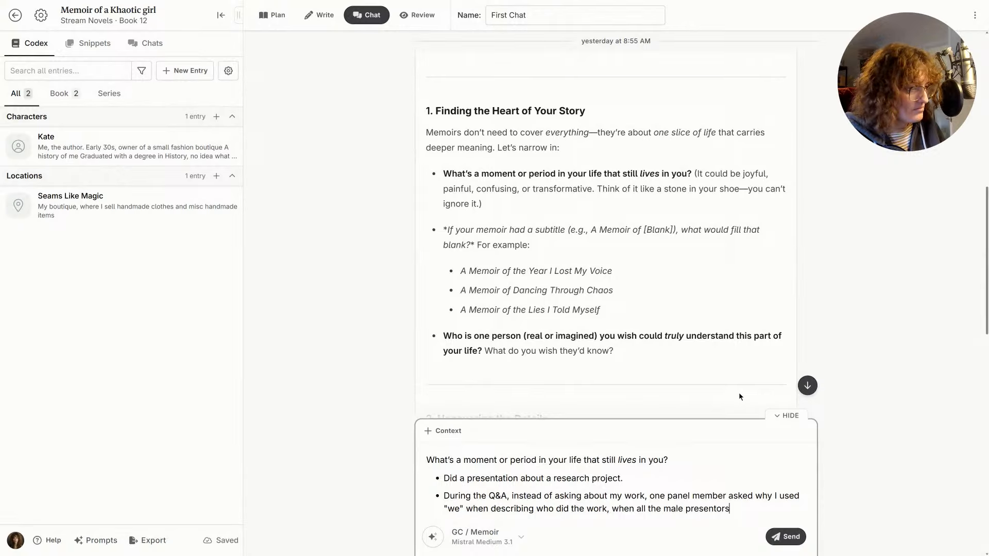
key("BackSpace")
key("BackSpace")
key("BackSpace")
type("ers u")
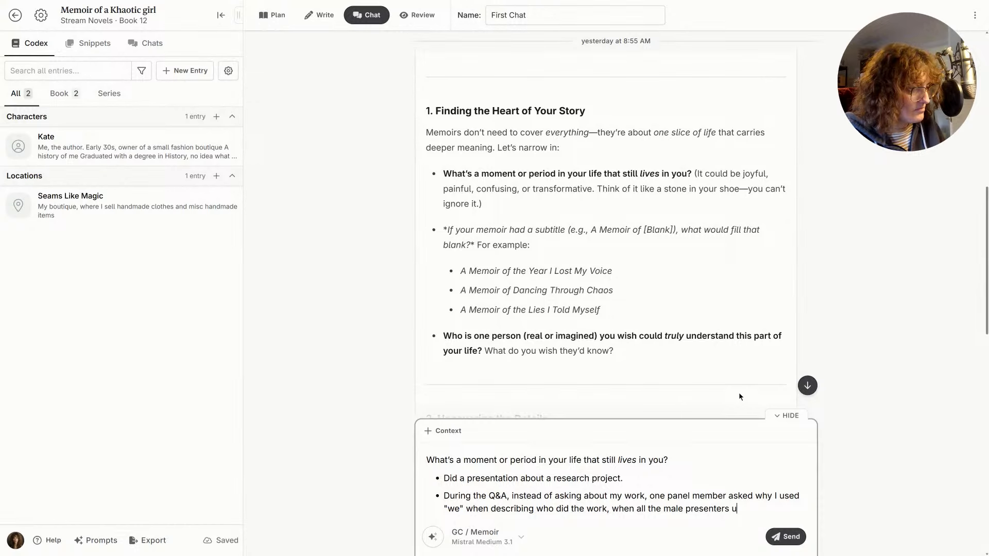
type("sed \"I\".")
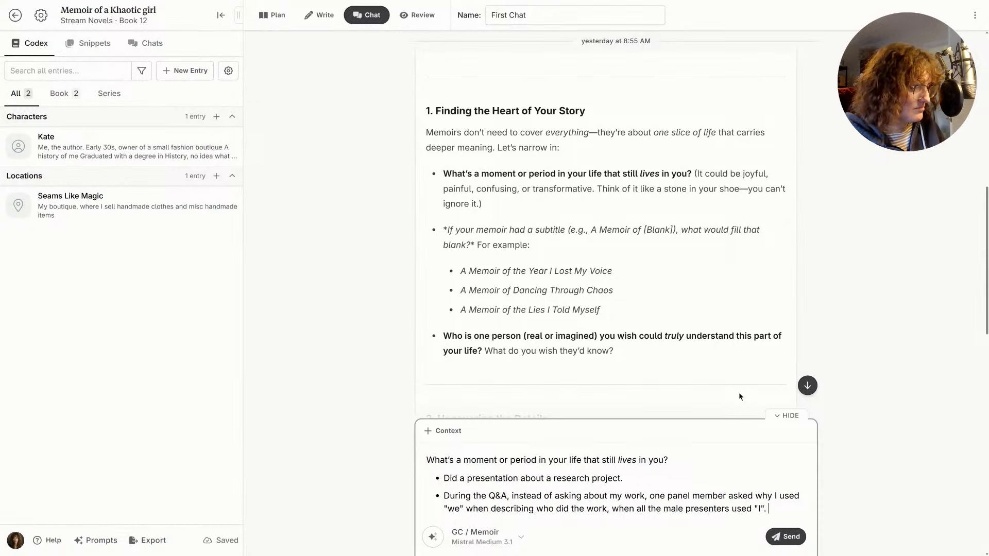
- Add a third bullet to the answer reading "He hadn't asked any of the men the reverse question"
key("Return")
type("He ")
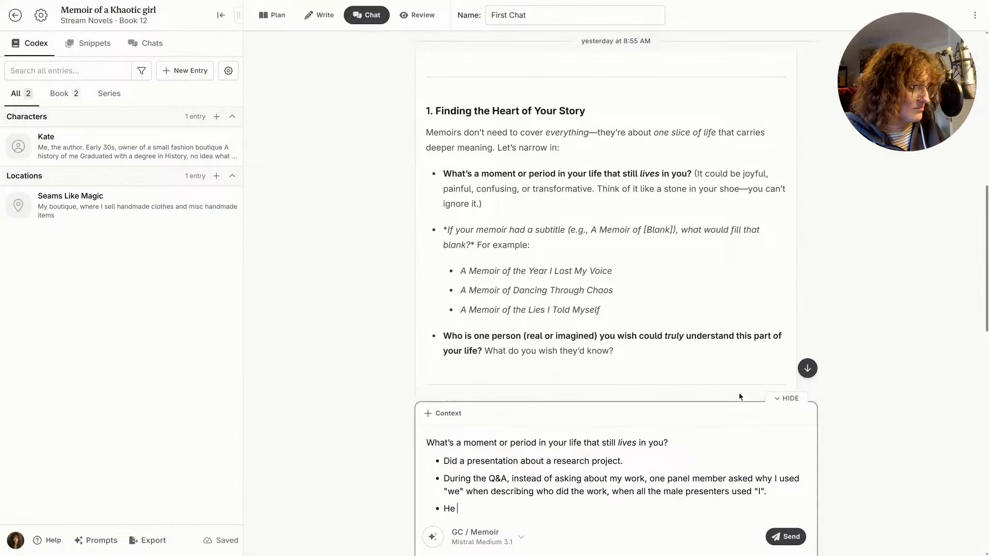
type("obviously")
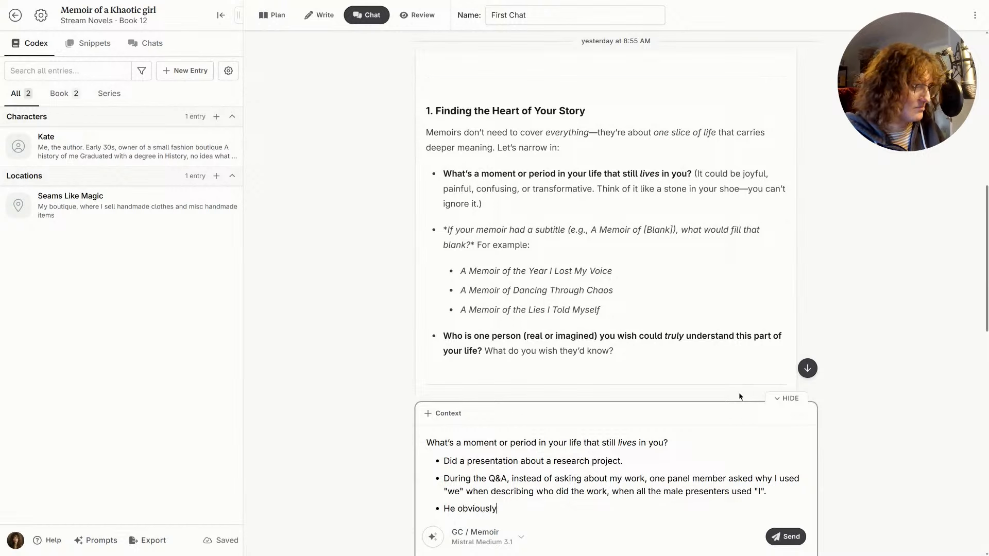
type(" hadn't asked any")
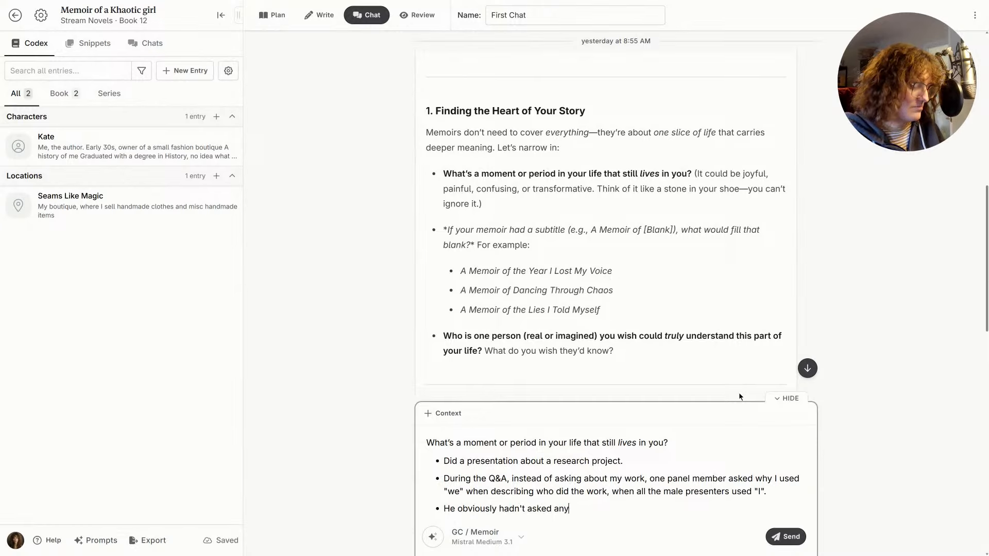
type(" of the men the r")
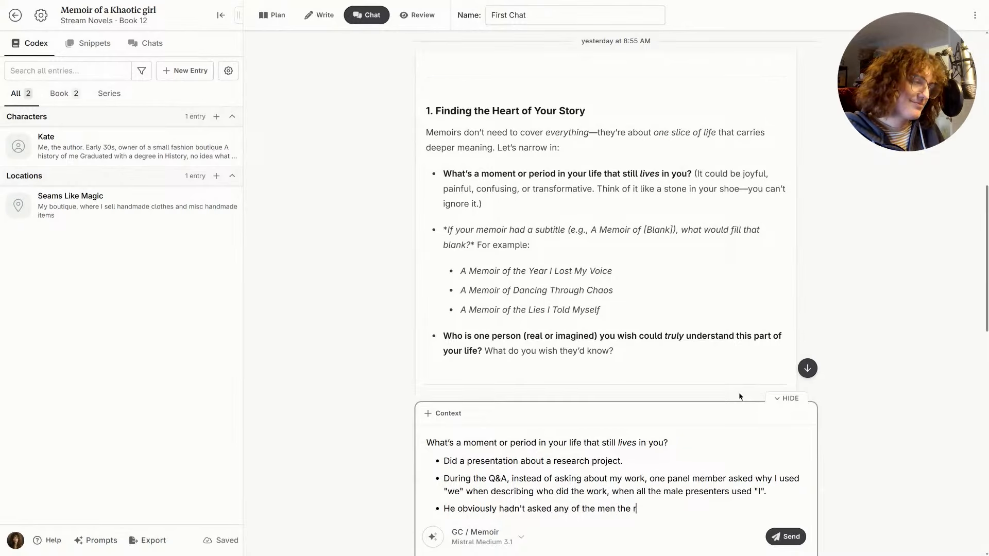
type("everse question")
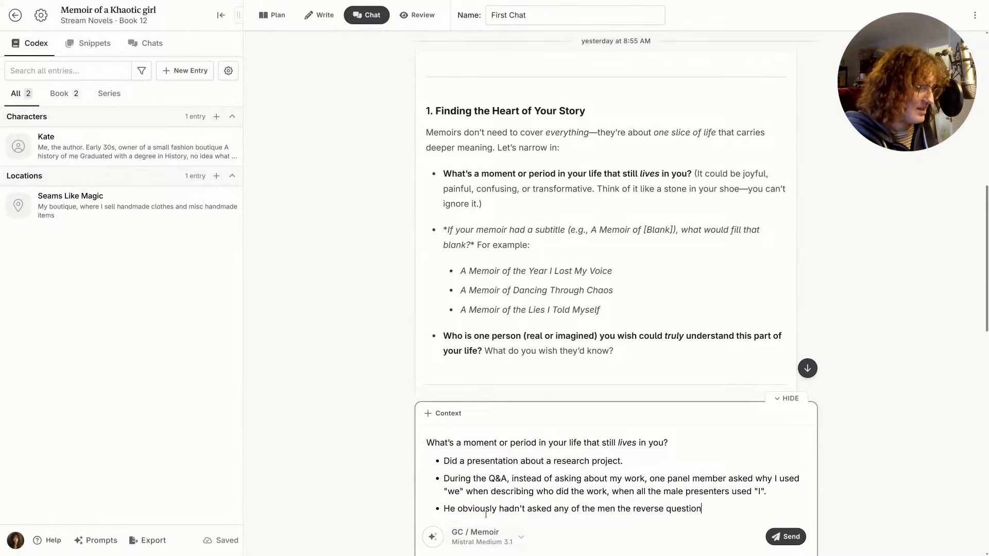
double_click(486, 510)
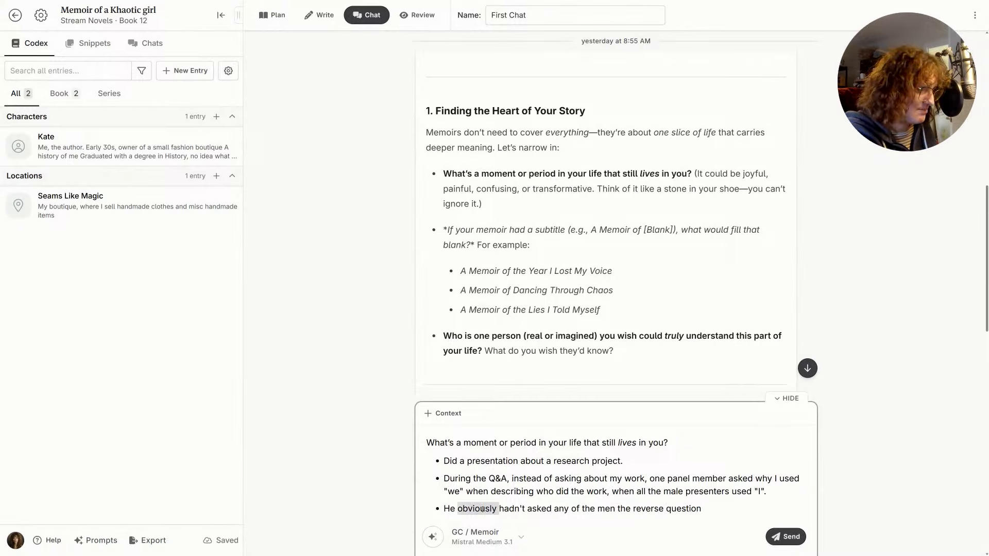
key("BackSpace")
- Add a fourth bullet reading "It kinda got my back up, and has irritated me ever since."
key("Return")
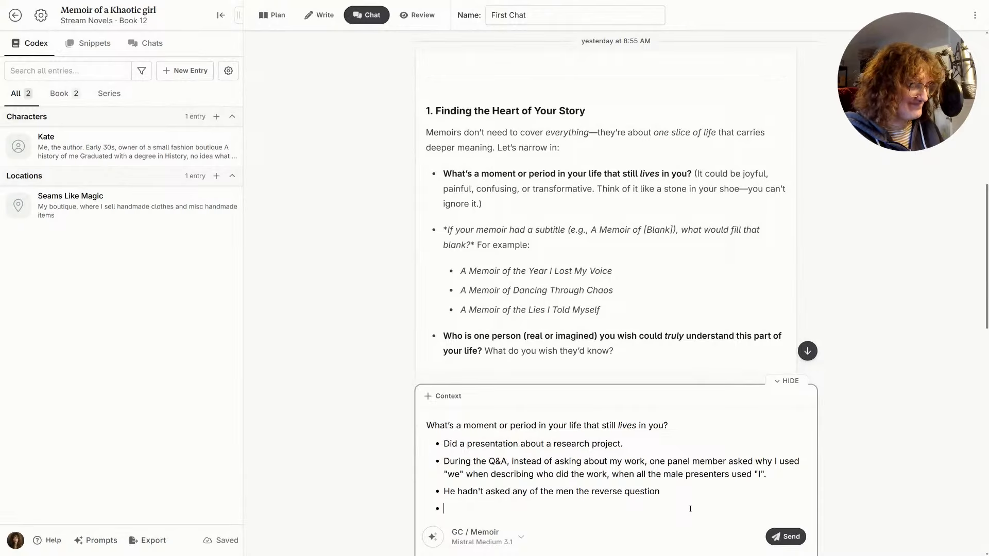
type("It kinda got my ")
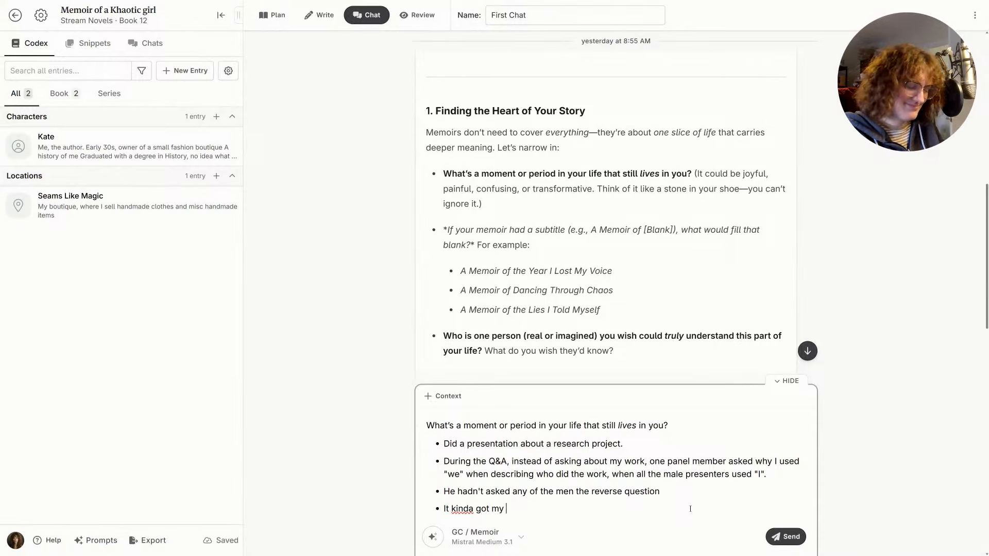
type("back up, and ")
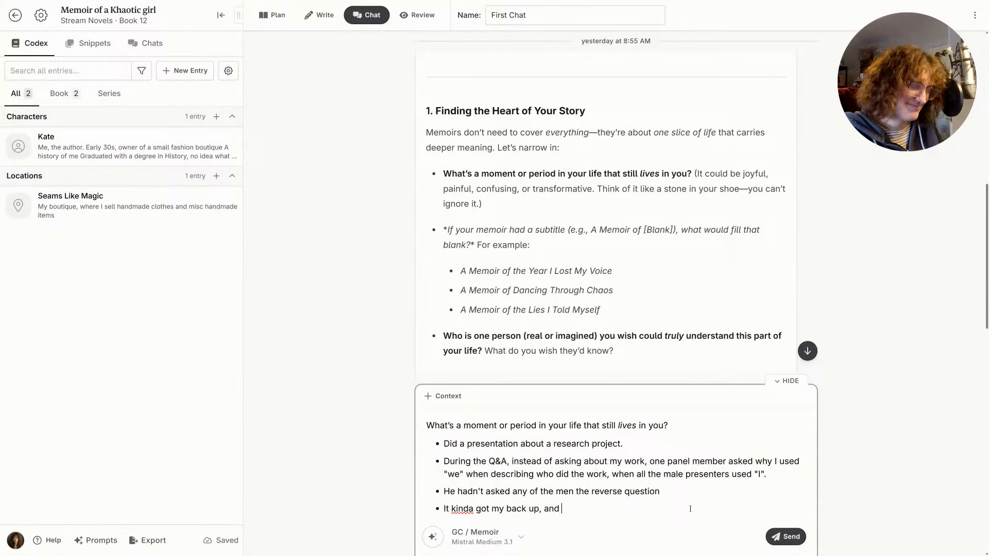
type("has irritated ")
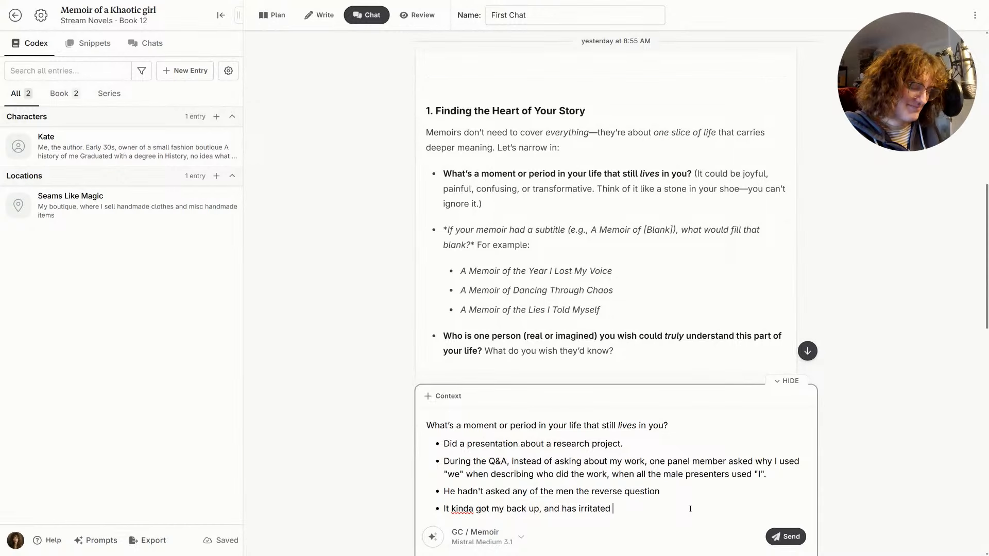
type("me ever since. Becaus")
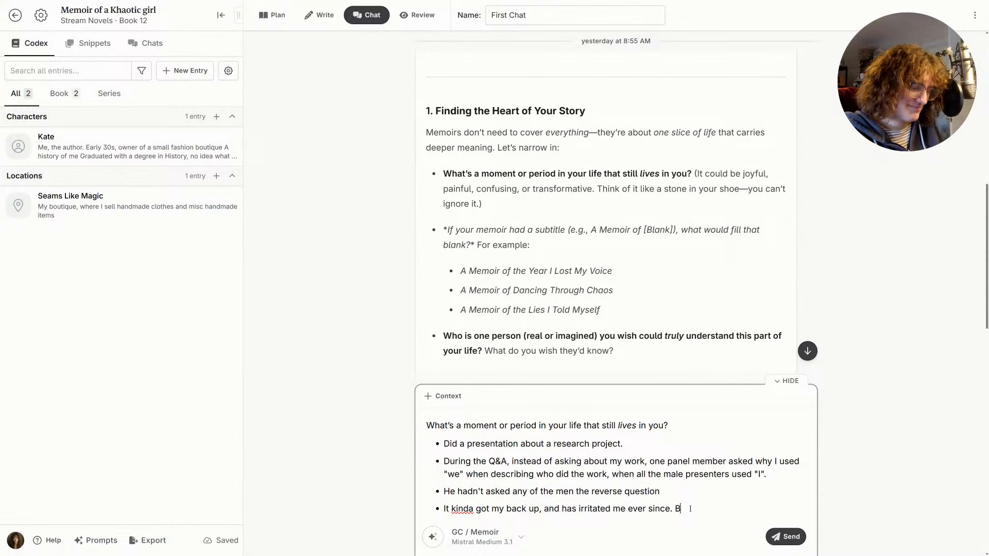
key("BackSpace")
key("BackSpace")
key("BackSpace")
key("BackSpace")
key("BackSpace")
key("BackSpace")
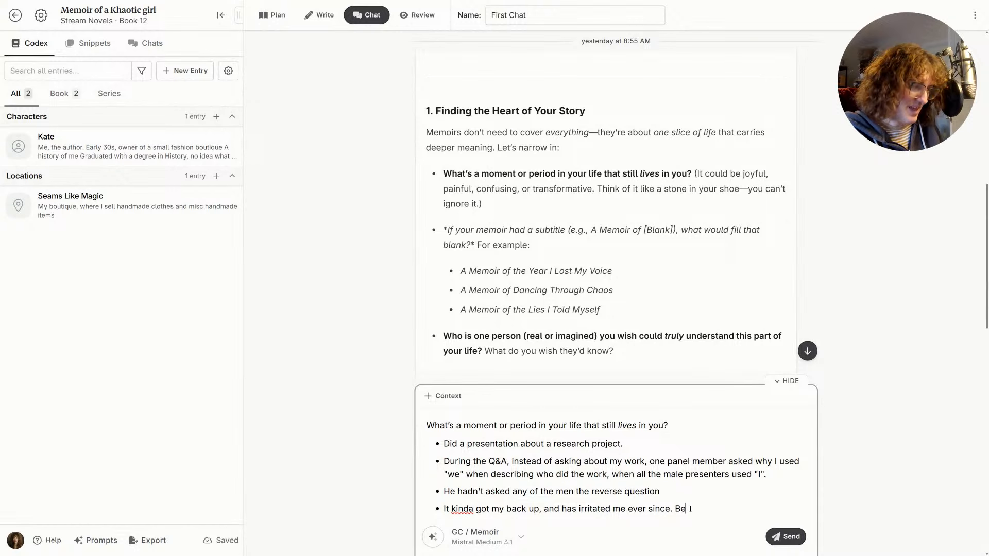
- Extend the fourth bullet with "Just because I chose to share attribution of others helping, no matter how large or small a role it was. Y'know?"
type("Just because ")
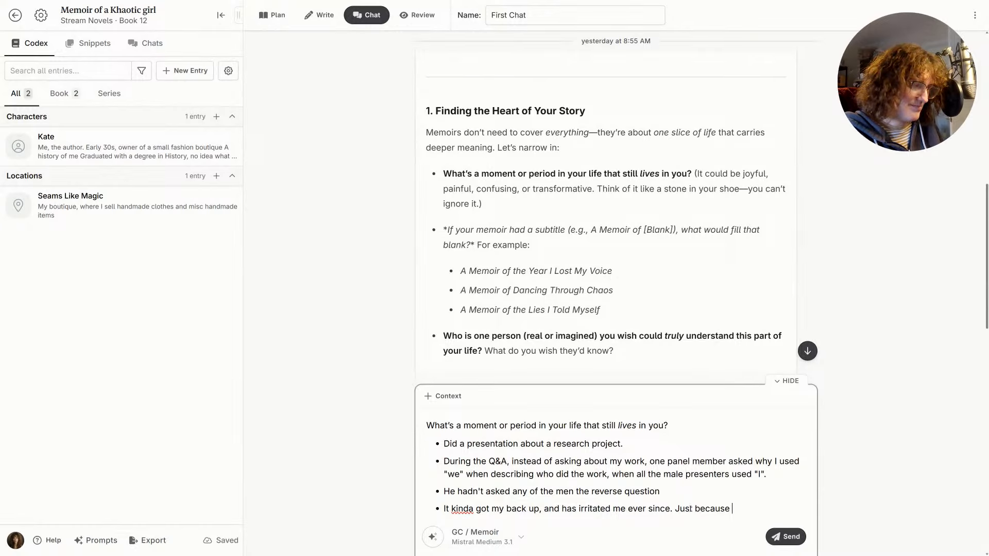
type("I chose to shar")
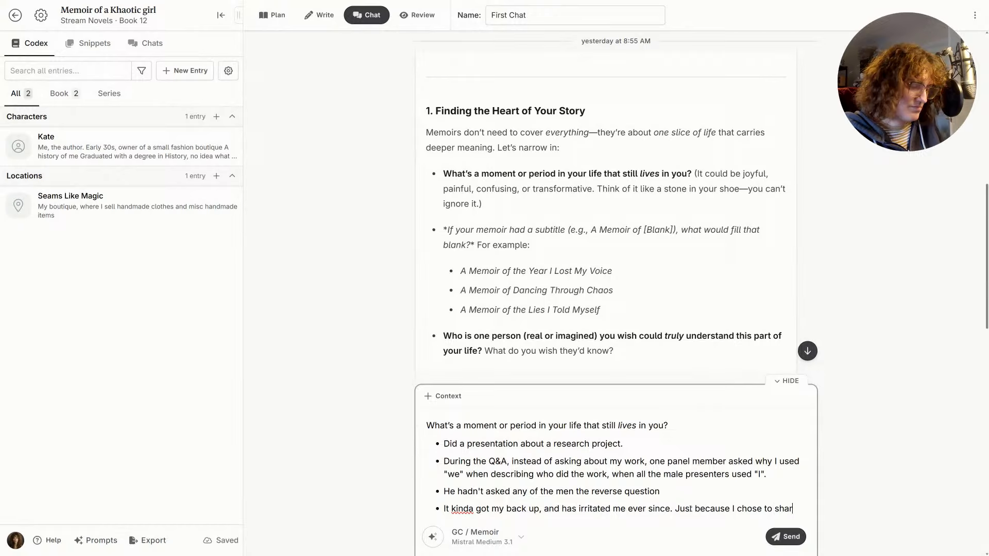
type("e attribution ")
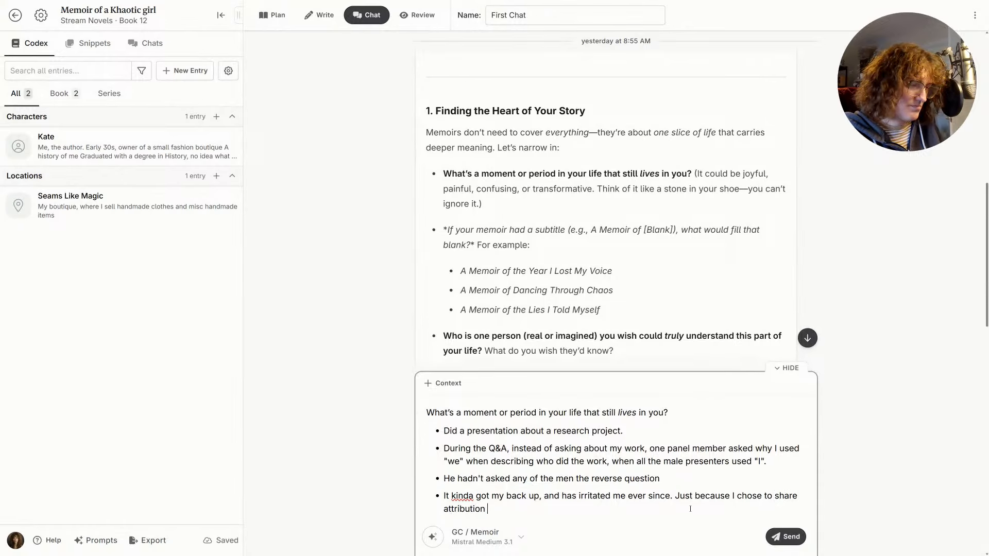
type("of others helping, no")
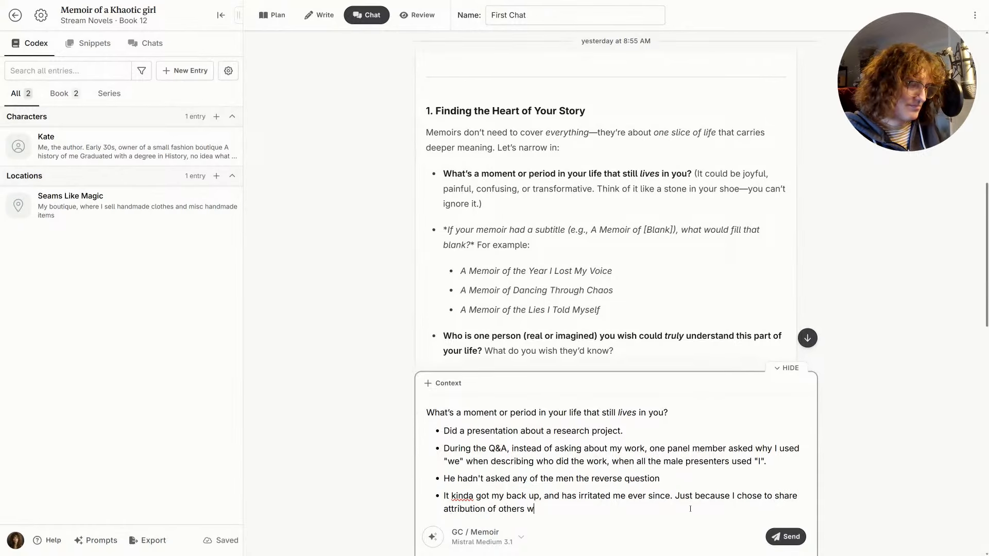
type(" mat")
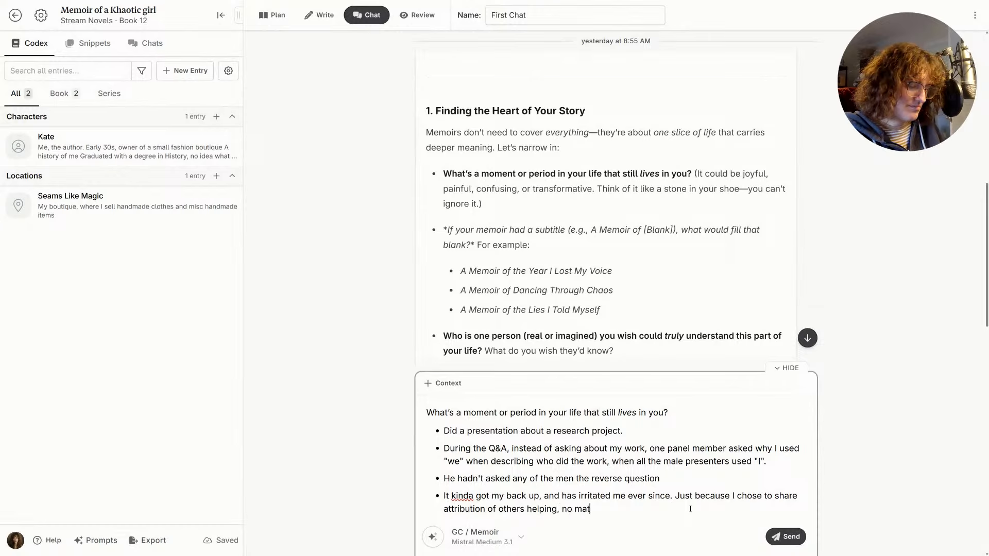
type("ter how large or small a ")
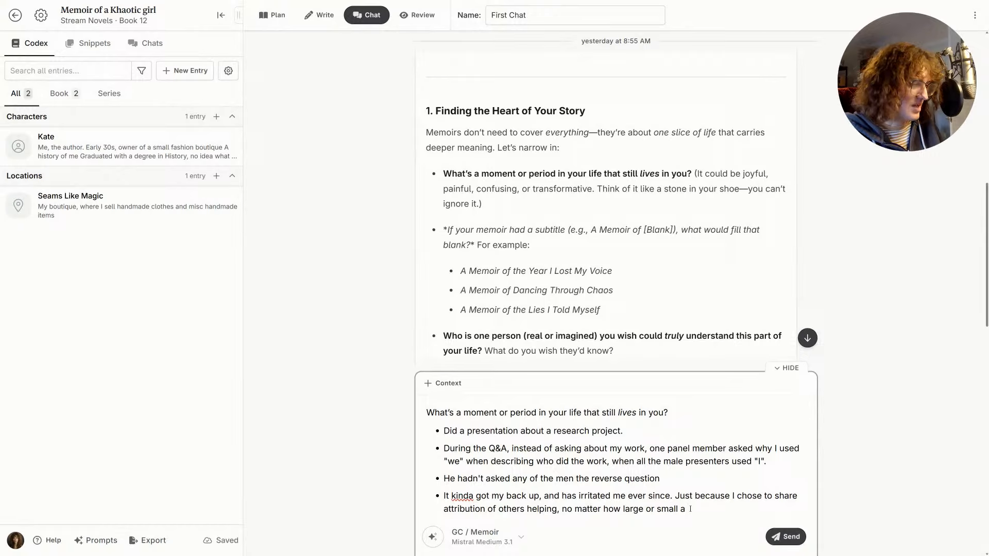
type("role it was.")
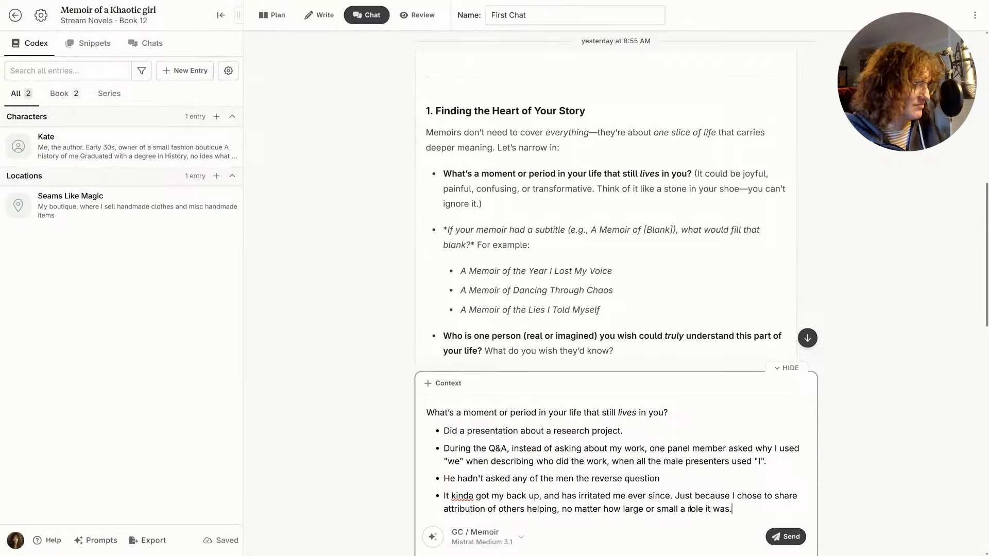
type(" Y'know?")
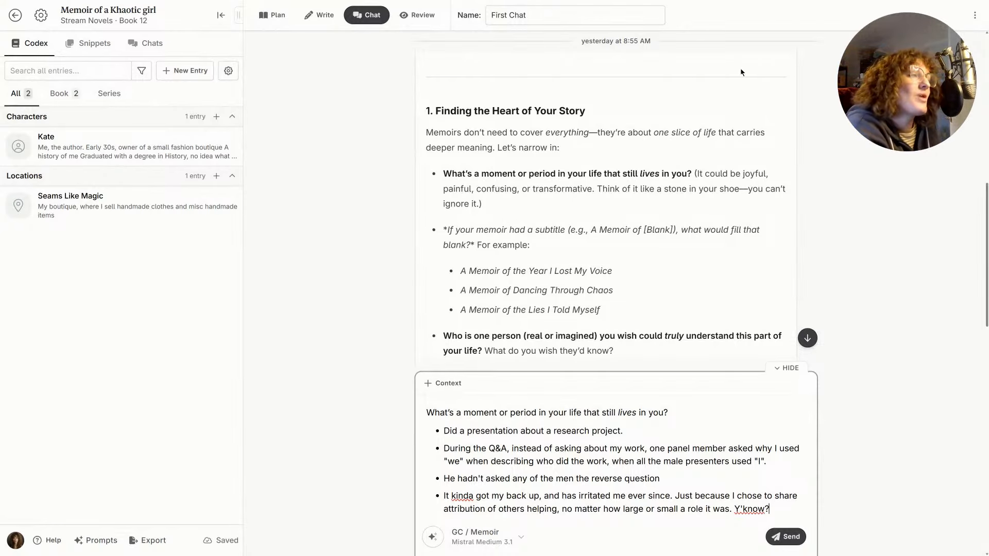
- Read the rest of the coach's message, from its remaining story questions through the "How This Works" examples and the P.S
scroll(554, 185, "down", 2)
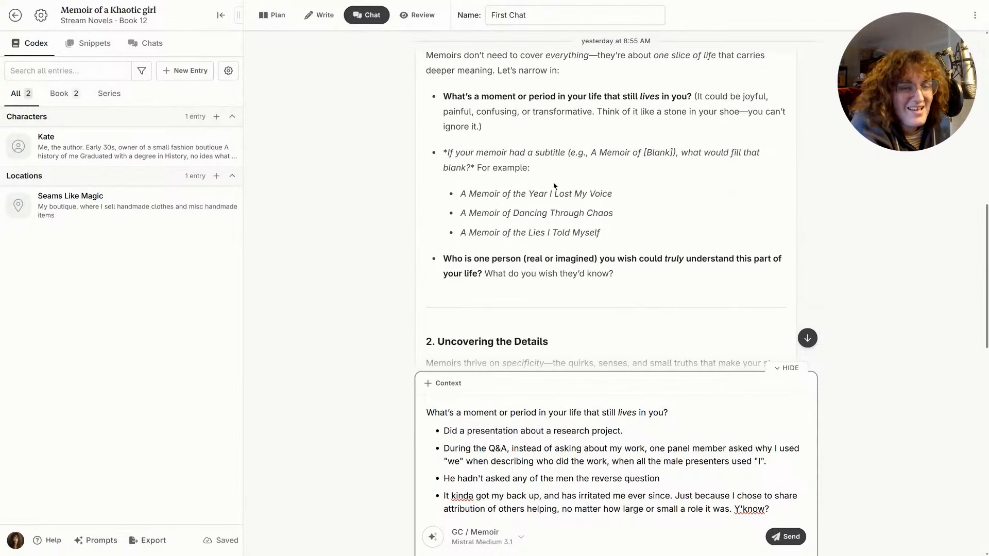
scroll(549, 192, "down", 3)
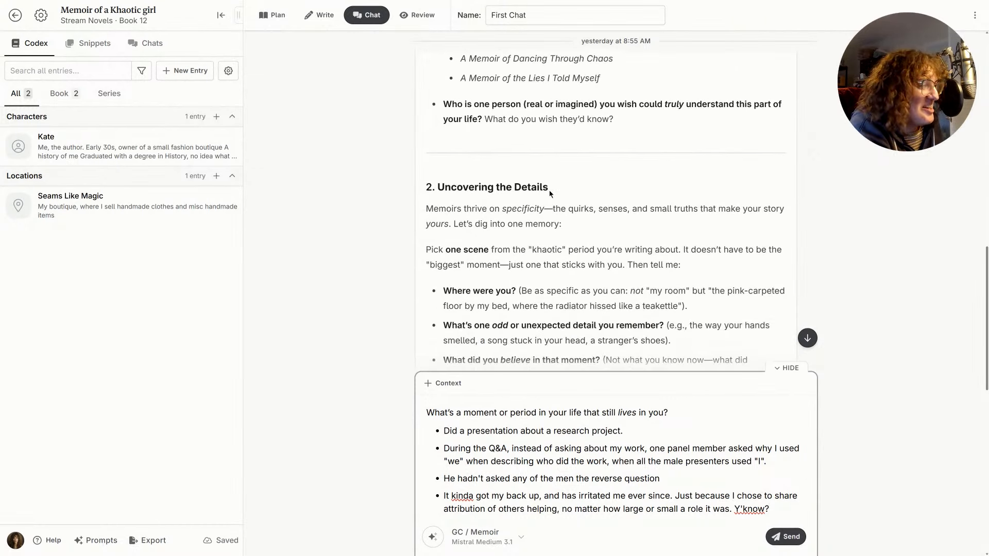
scroll(549, 193, "down", 3)
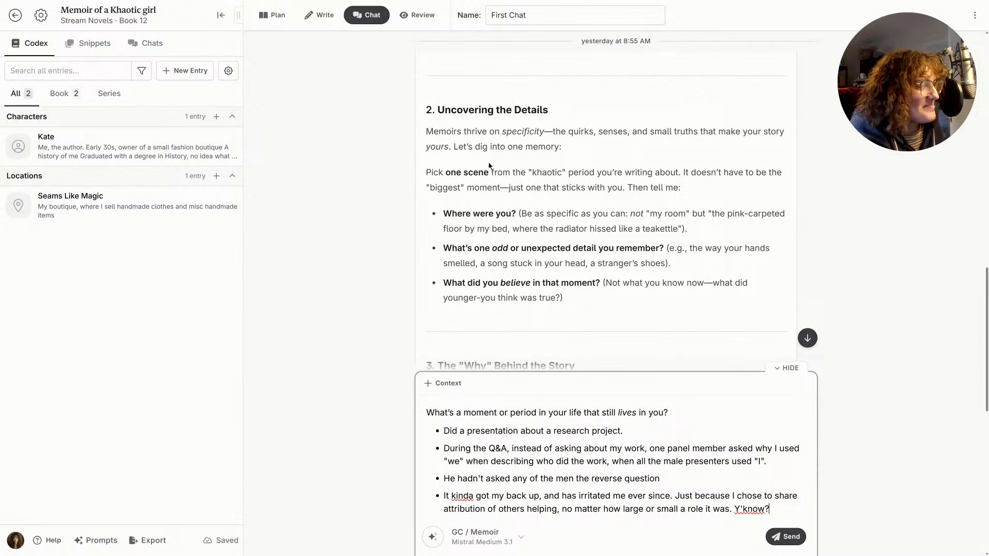
left_click_drag(425, 106, 606, 148)
left_click(533, 164)
scroll(533, 160, "down", 1)
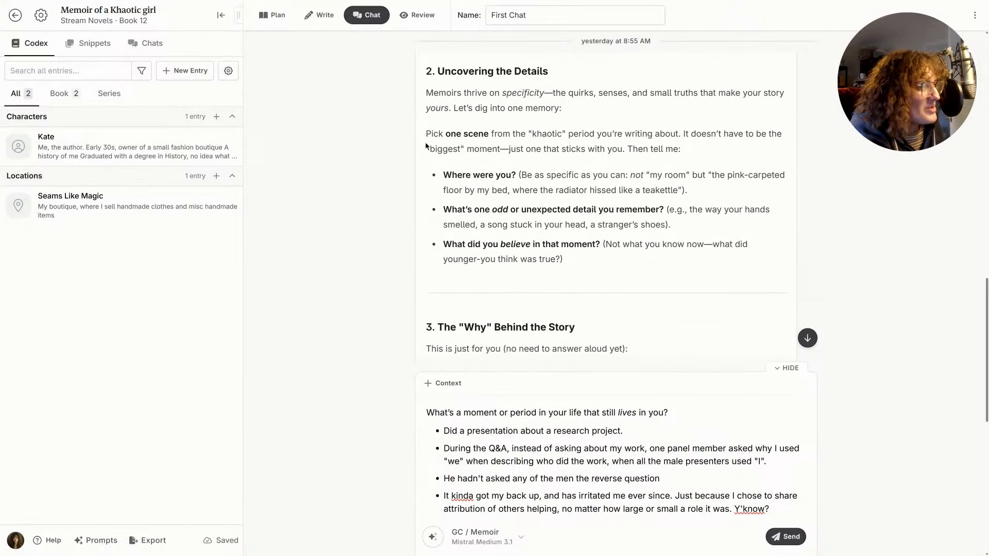
scroll(426, 146, "down", 3)
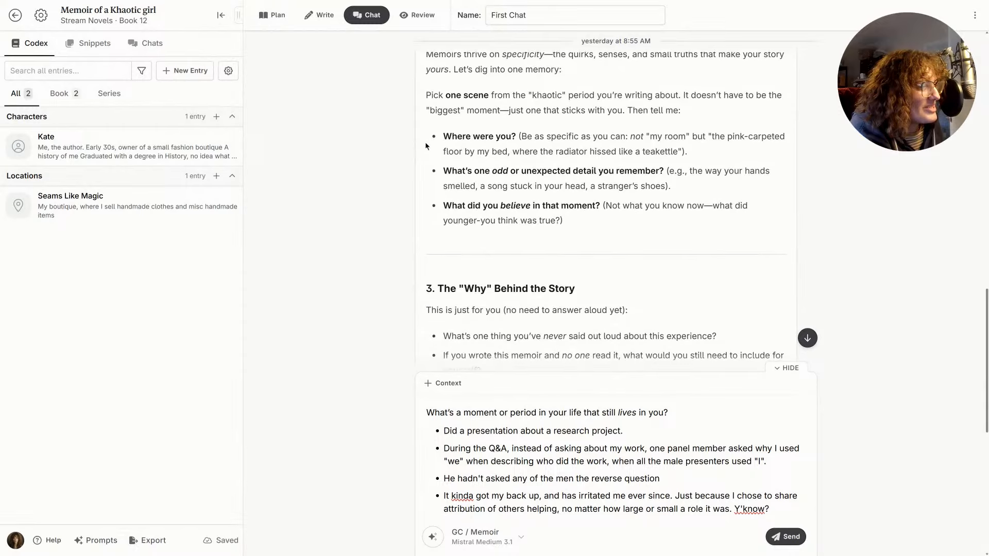
scroll(426, 146, "up", 3)
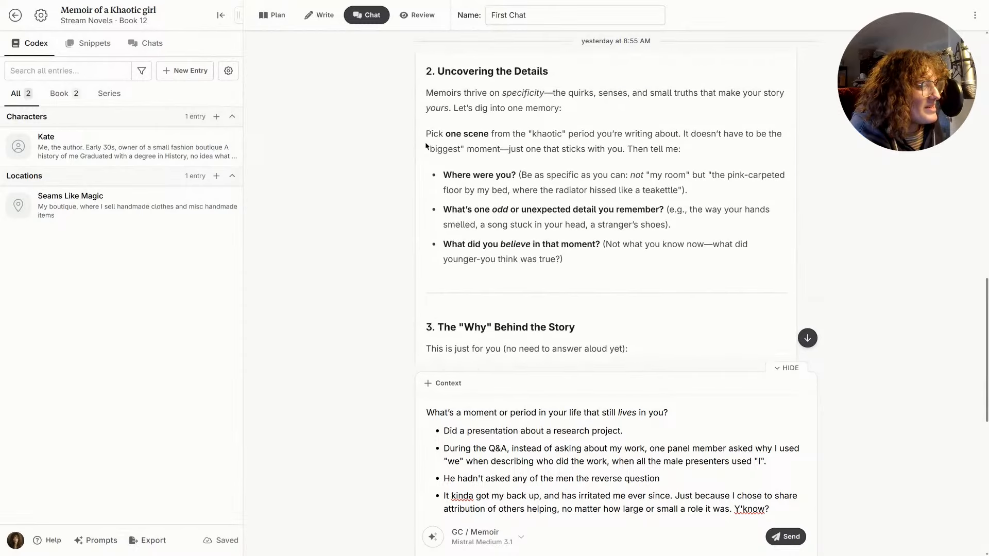
scroll(426, 145, "down", 1)
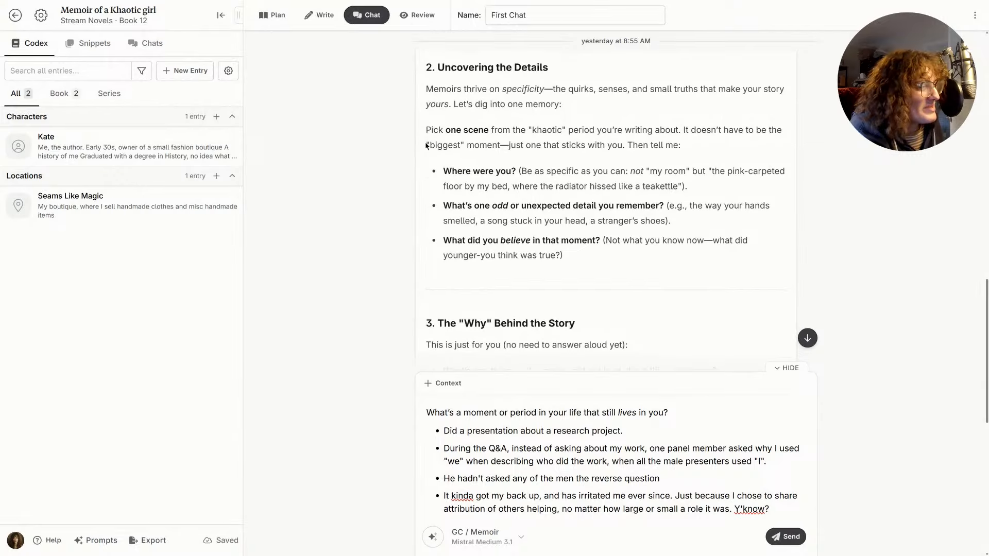
scroll(426, 146, "down", 5)
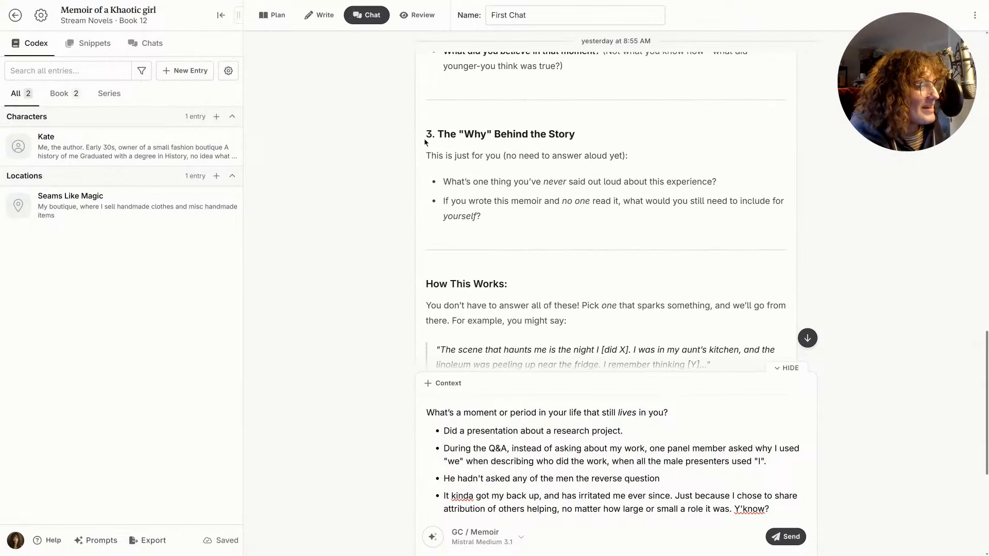
scroll(468, 271, "down", 4)
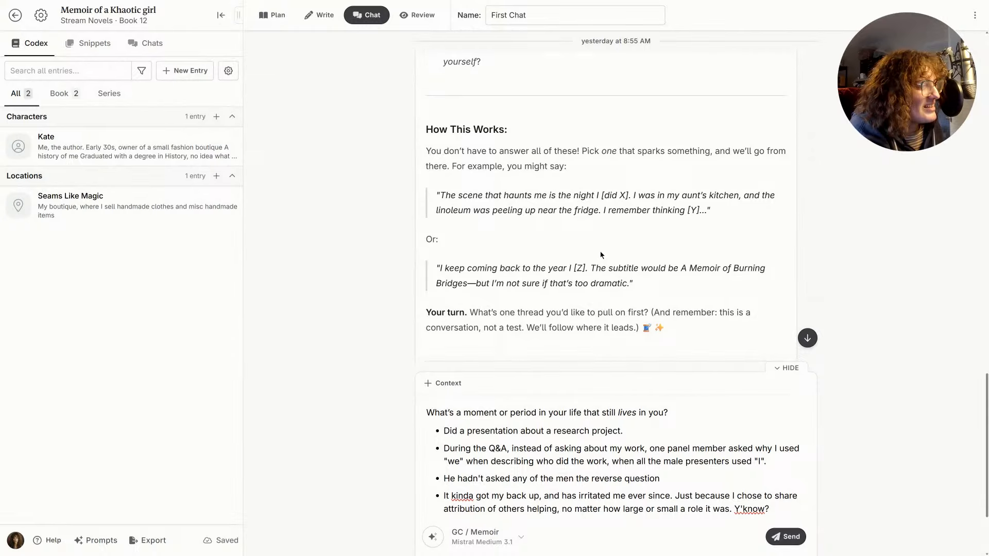
scroll(600, 255, "down", 1)
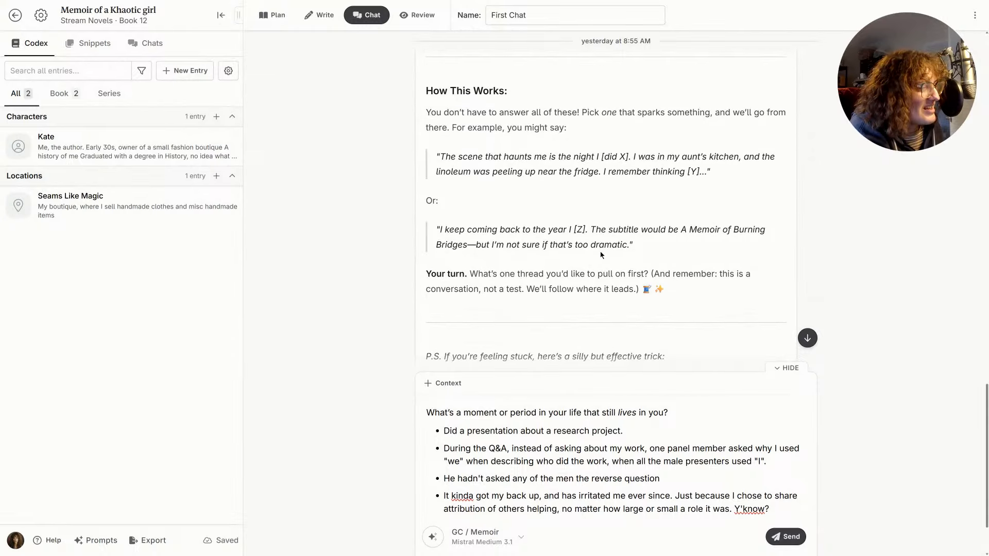
scroll(633, 289, "down", 2)
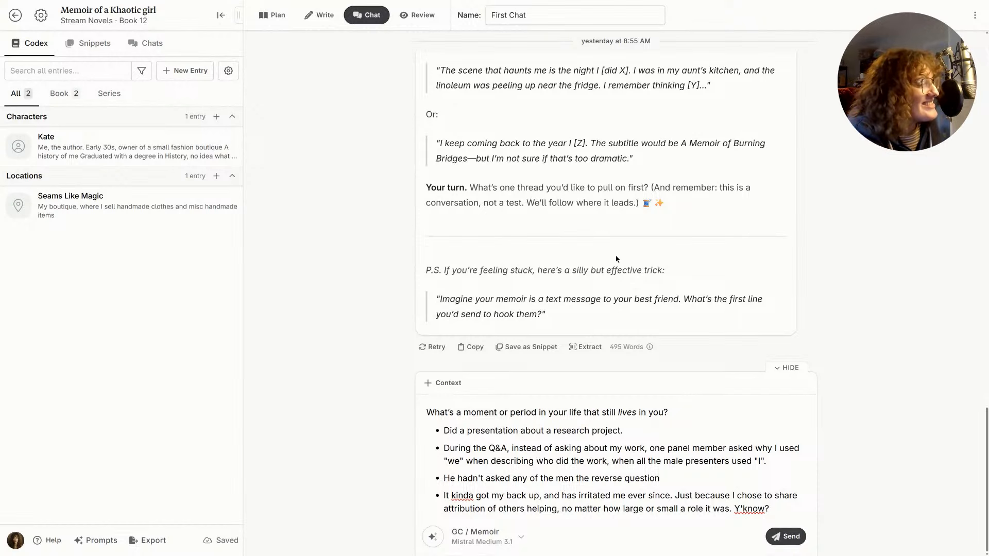
- Send the bulleted answer about the research presentation to the memoir coach
scroll(588, 305, "up", 10)
scroll(585, 323, "down", 3)
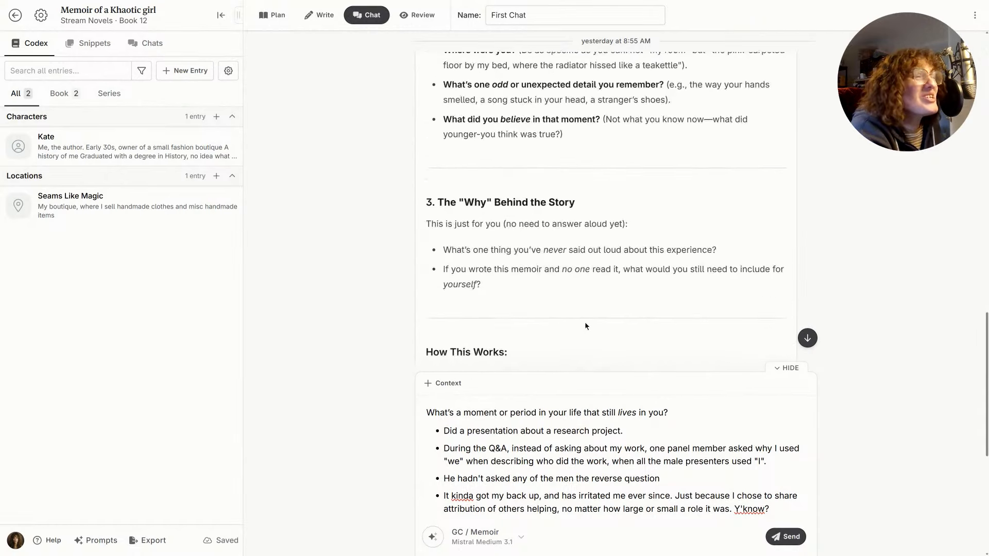
scroll(585, 322, "down", 8)
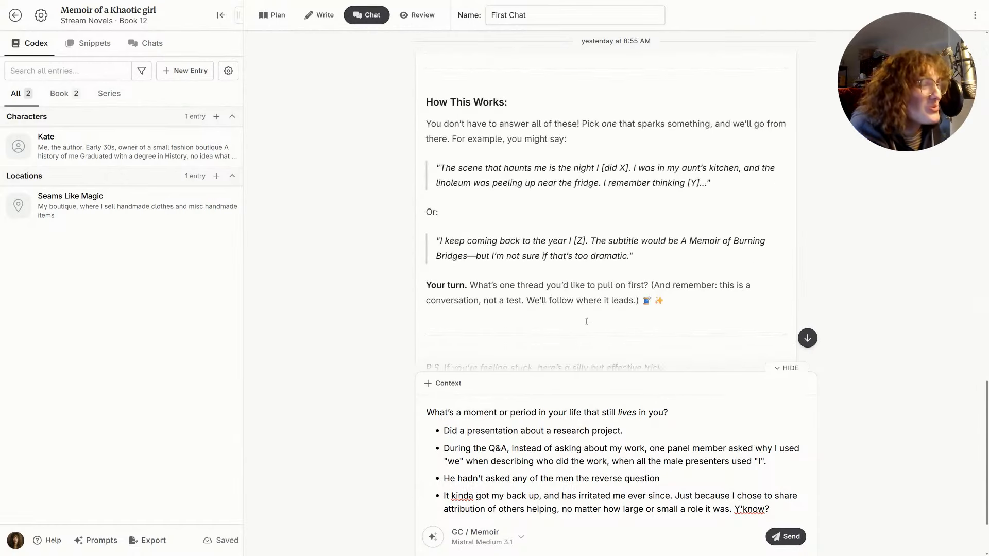
left_click(428, 411)
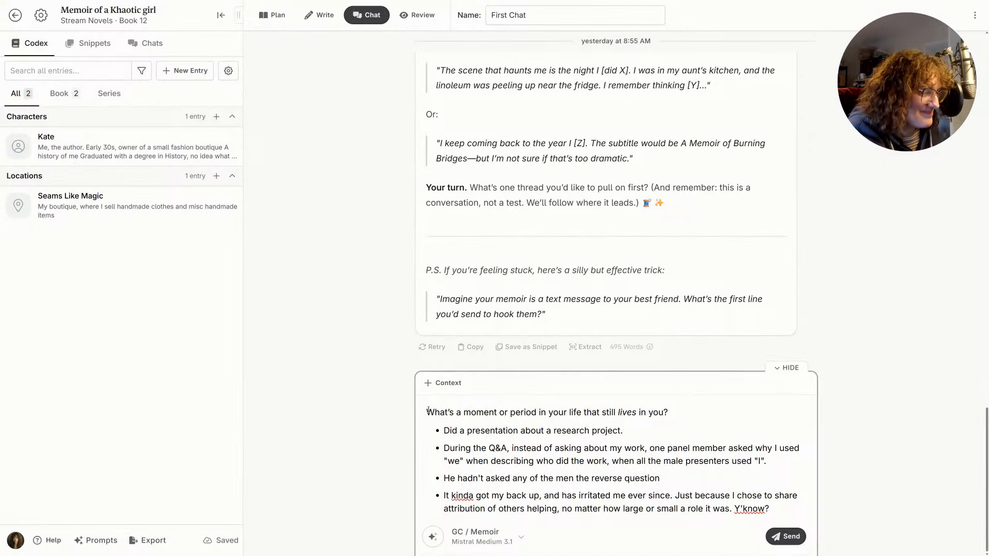
left_click(788, 536)
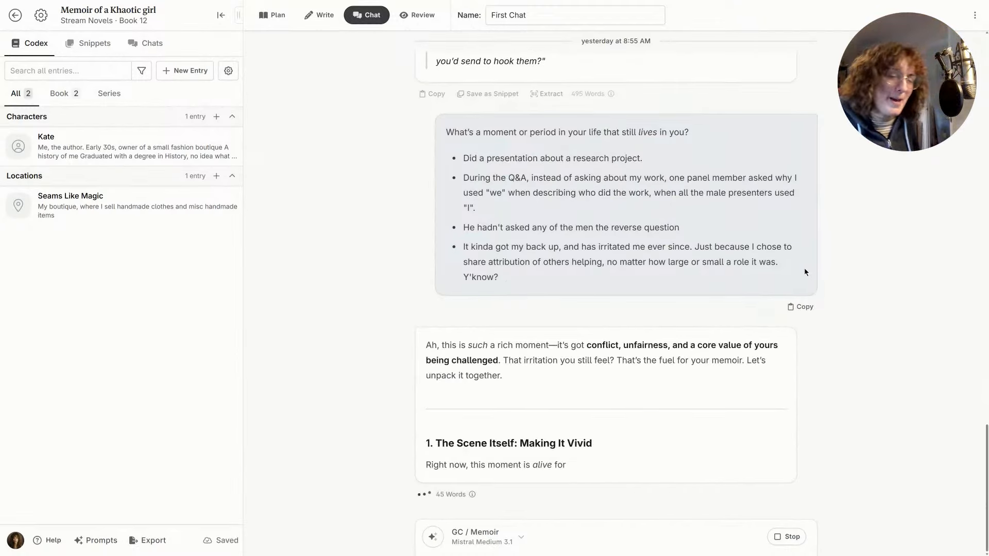
- Read the coach's reply, from the scene and ripple-effect questions through the bigger picture and how the moment fits into the memoir
scroll(813, 302, "up", 2)
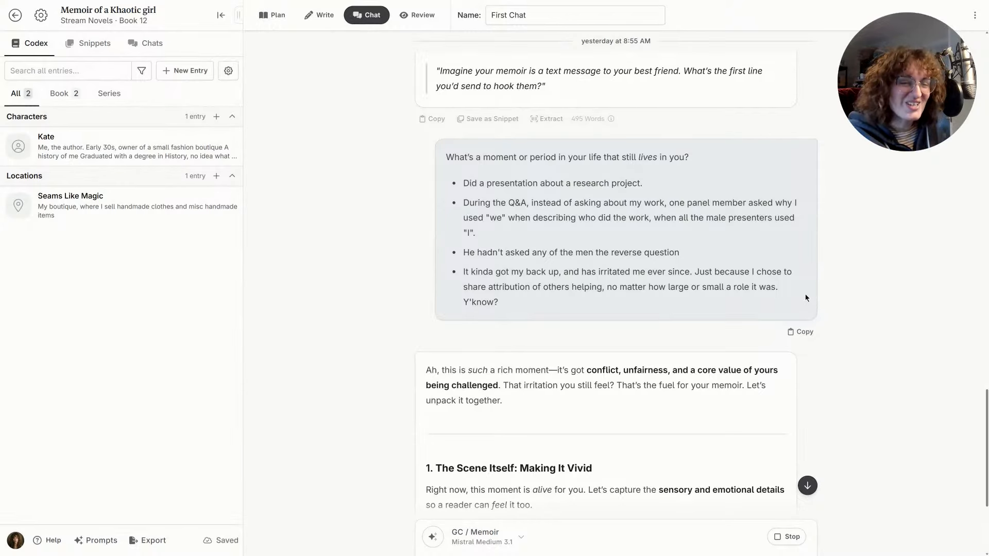
scroll(804, 301, "down", 1)
scroll(805, 309, "down", 1)
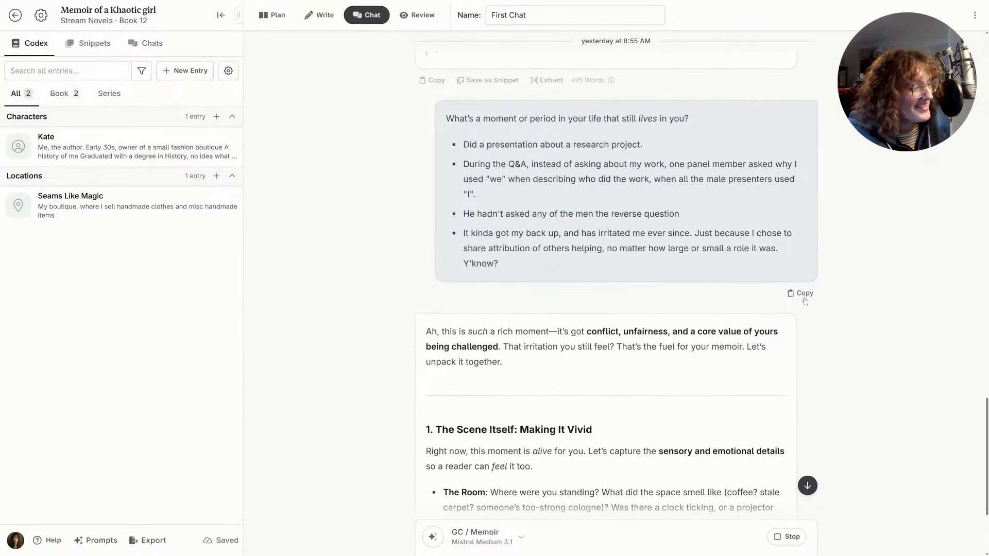
scroll(807, 360, "down", 1)
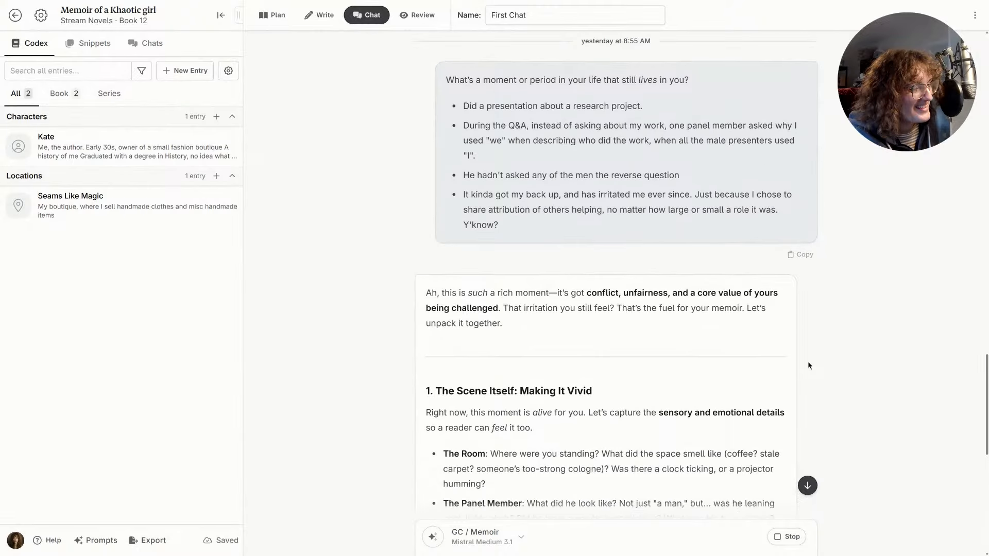
scroll(808, 365, "down", 3)
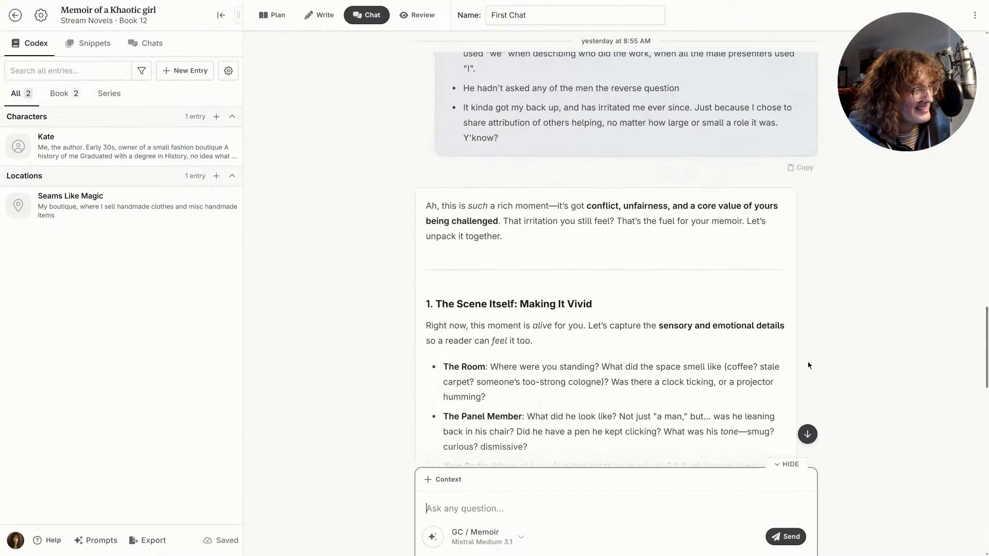
scroll(808, 364, "down", 3)
scroll(807, 364, "down", 3)
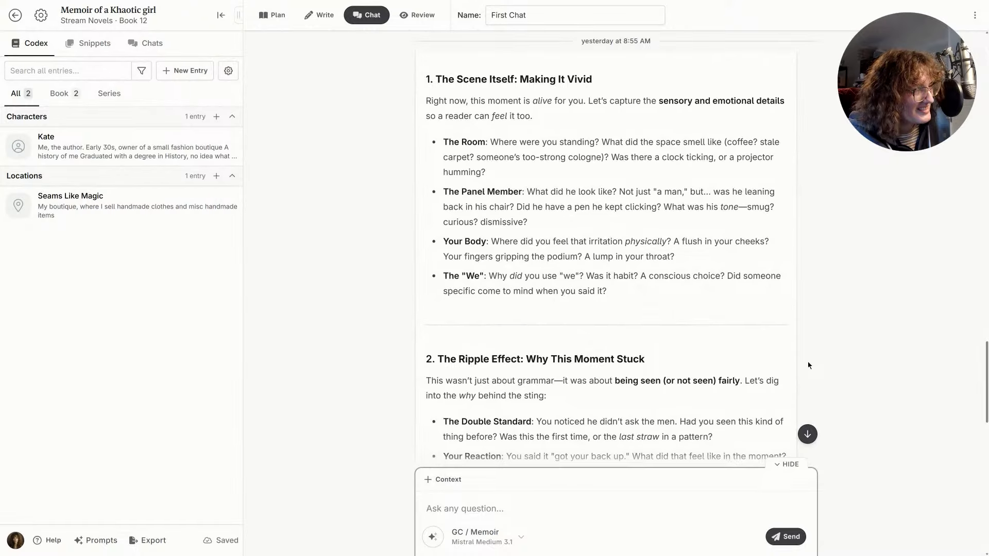
scroll(807, 364, "down", 2)
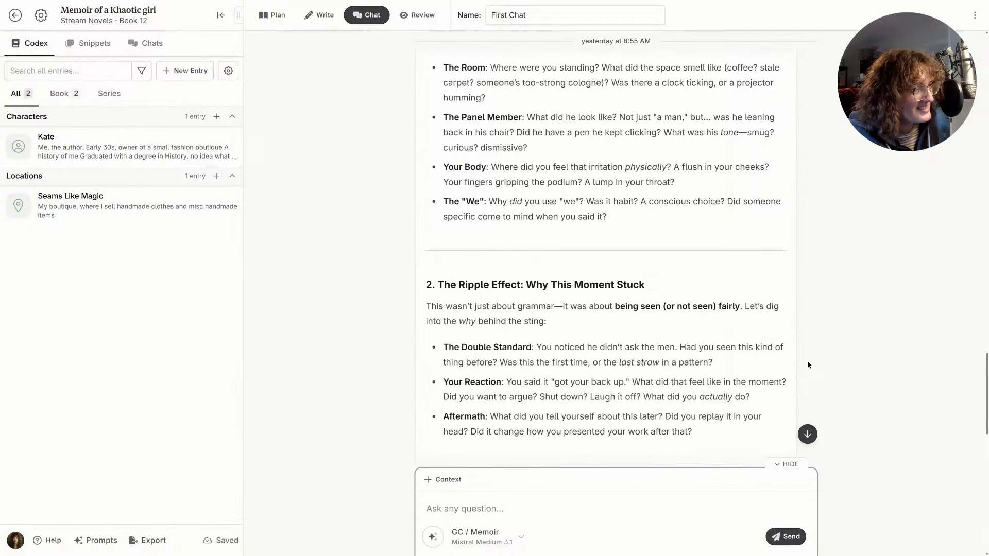
scroll(808, 364, "down", 2)
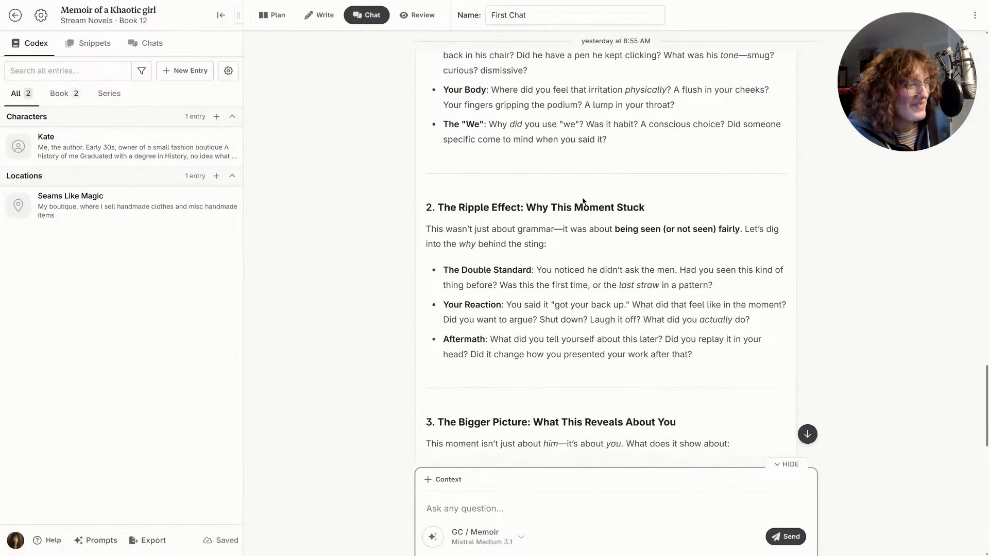
scroll(637, 335, "down", 1)
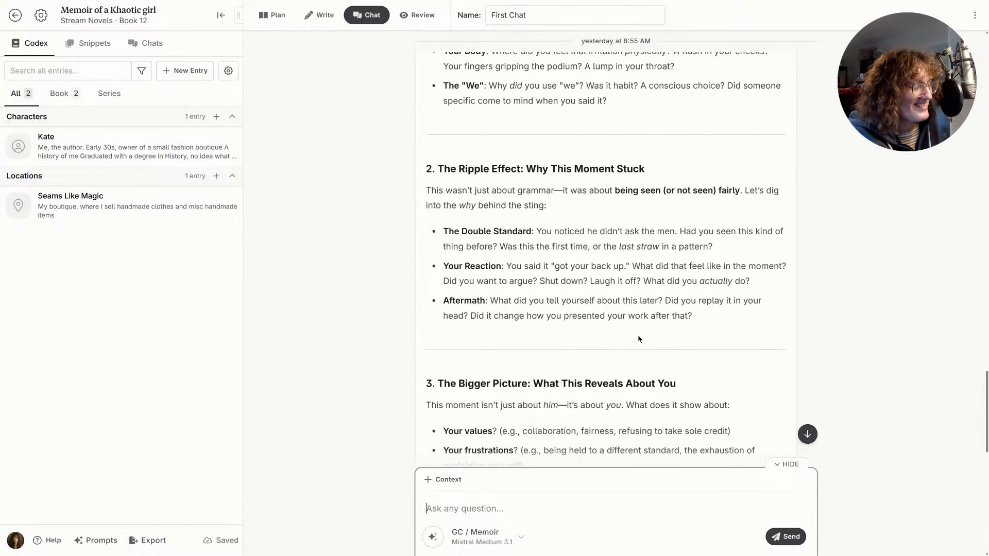
scroll(639, 338, "down", 1)
scroll(638, 338, "down", 1)
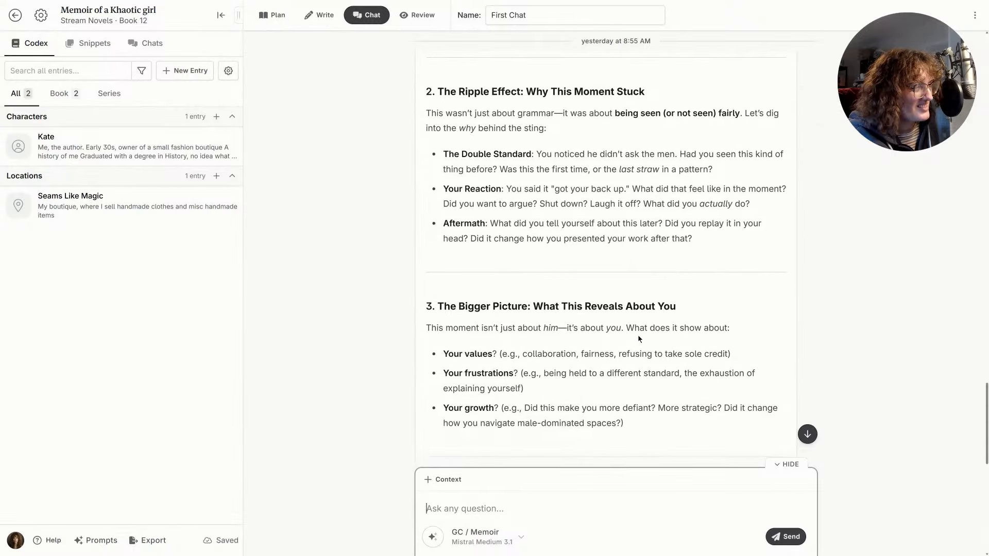
scroll(639, 338, "down", 3)
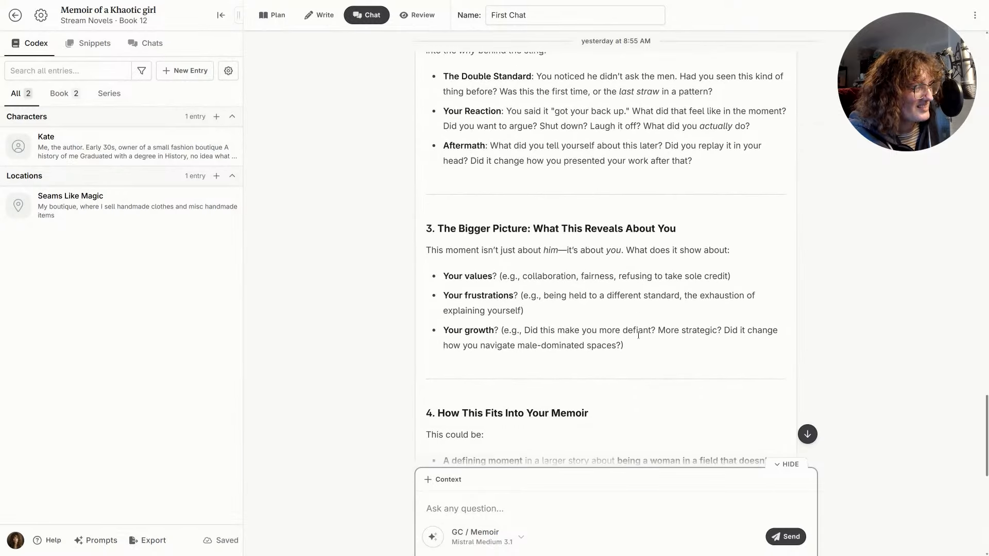
scroll(638, 336, "down", 3)
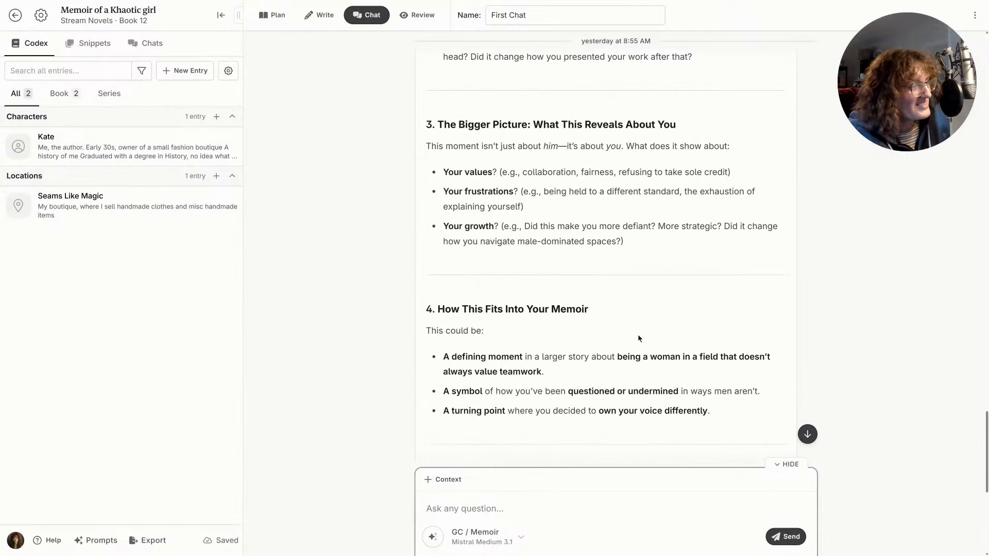
scroll(639, 338, "down", 3)
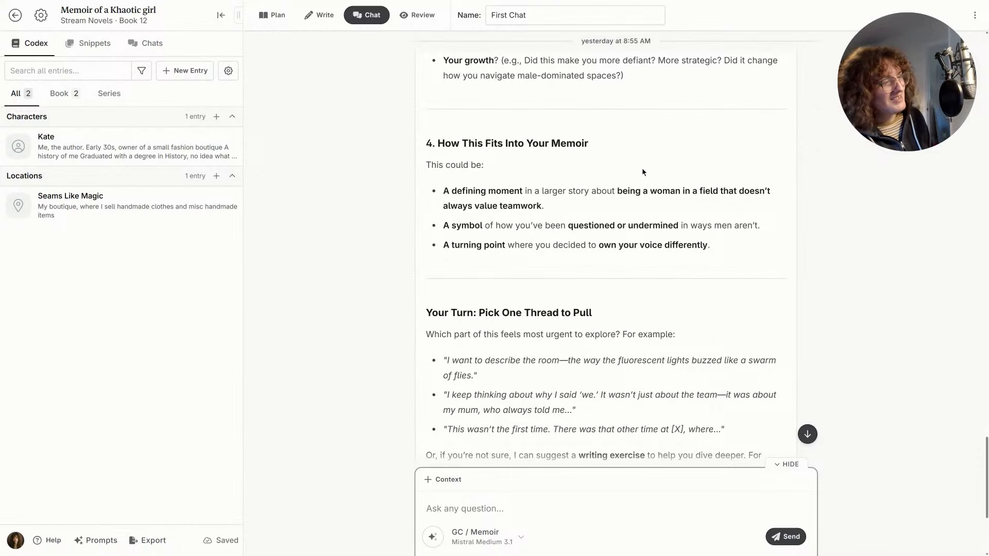
- Read the end of the coach's reply, including the "Your Turn: Pick One Thread to Pull" examples, the writing exercise and the closing reminder
scroll(419, 239, "down", 2)
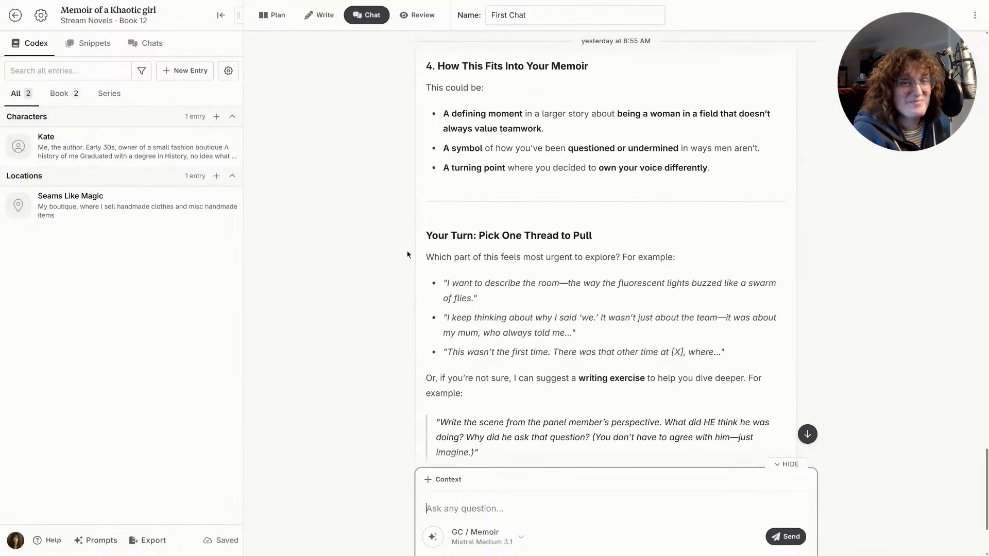
scroll(384, 181, "down", 3)
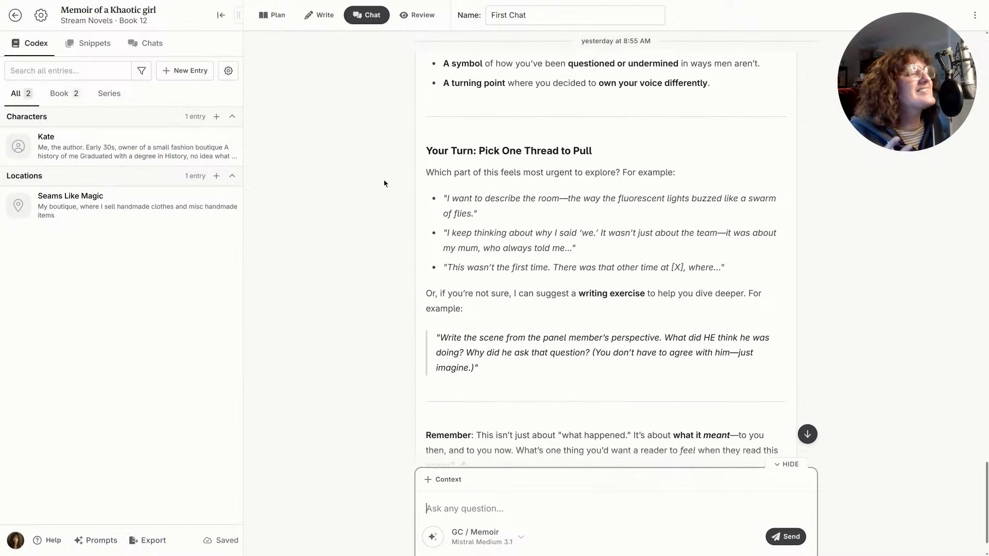
scroll(384, 178, "down", 1)
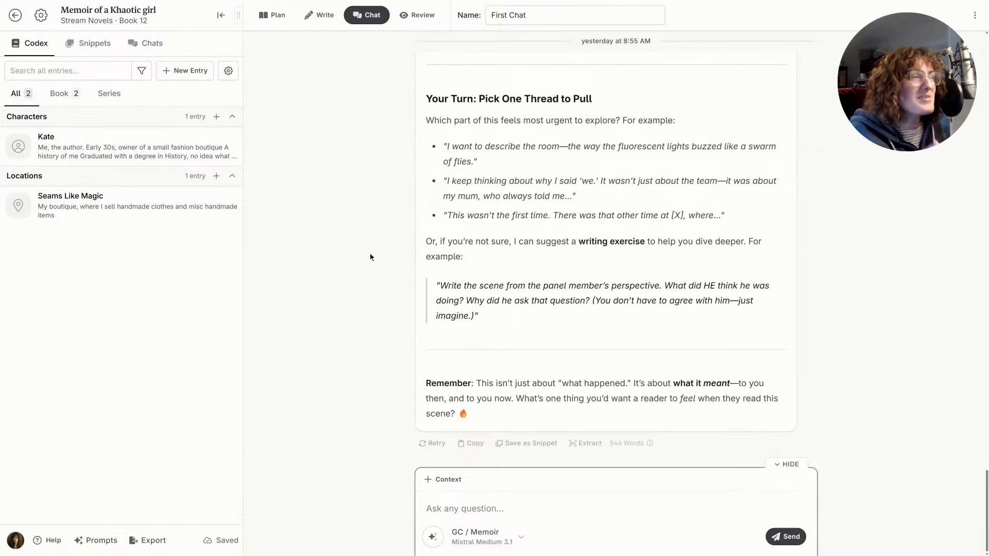
scroll(371, 256, "up", 2)
- Create the first scene in the memoir's empty plan and display the plan as a grid
left_click(272, 15)
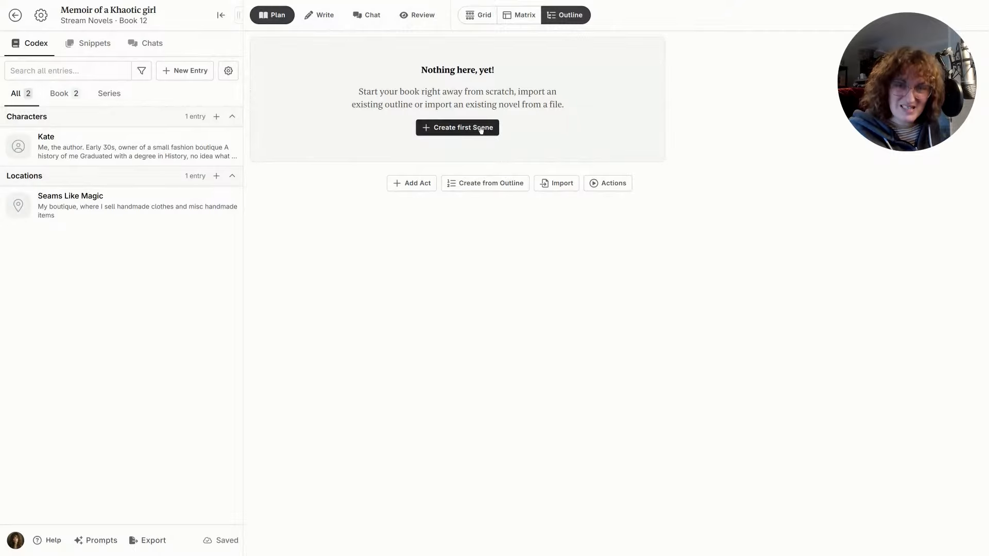
left_click(480, 128)
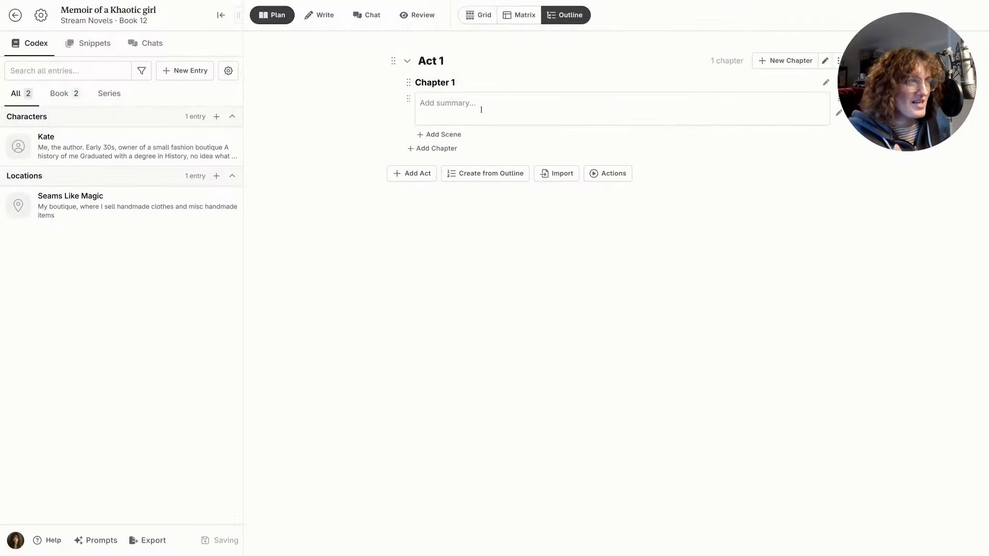
left_click(481, 108)
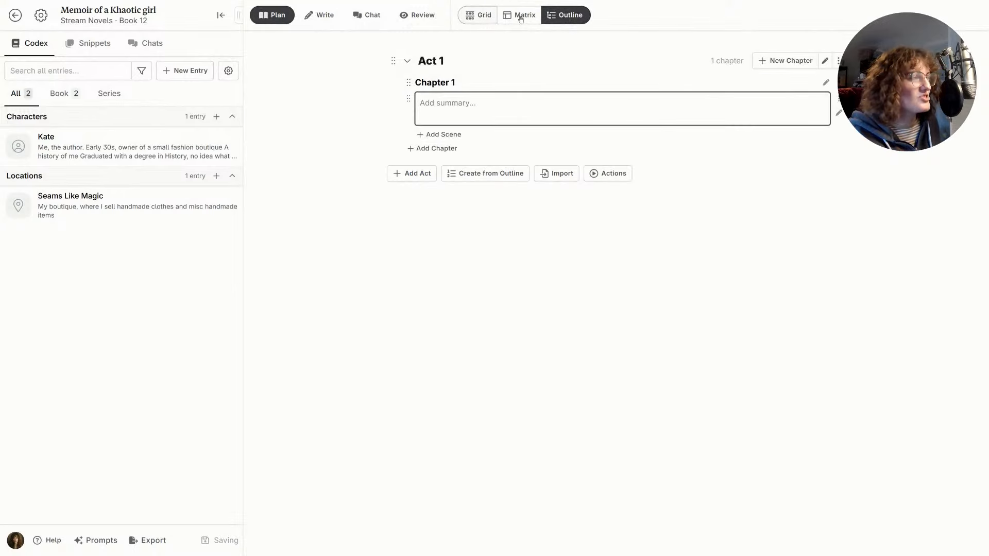
left_click(479, 15)
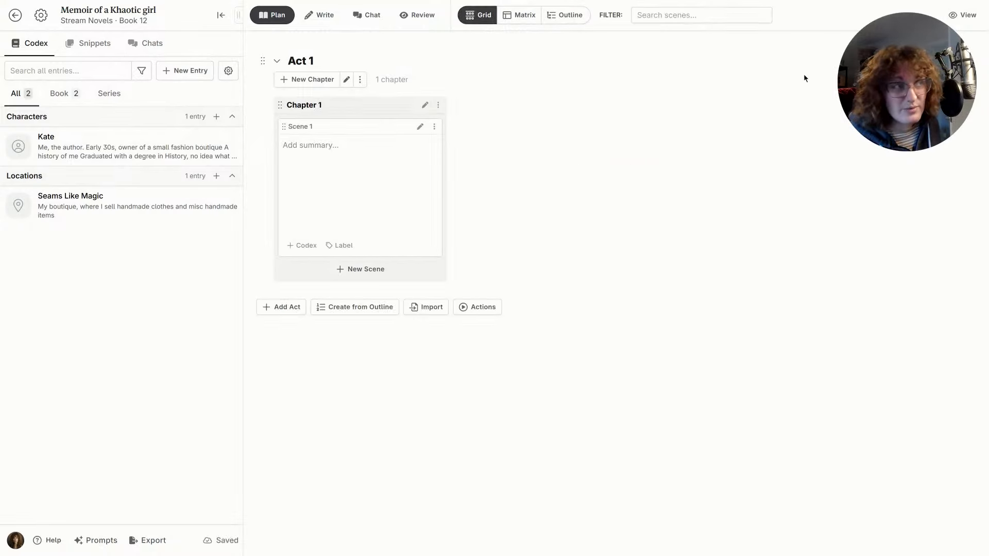
- Write the Scene 1 summary "Moment where I was asked we/I question"
left_click(389, 176)
type("Moment")
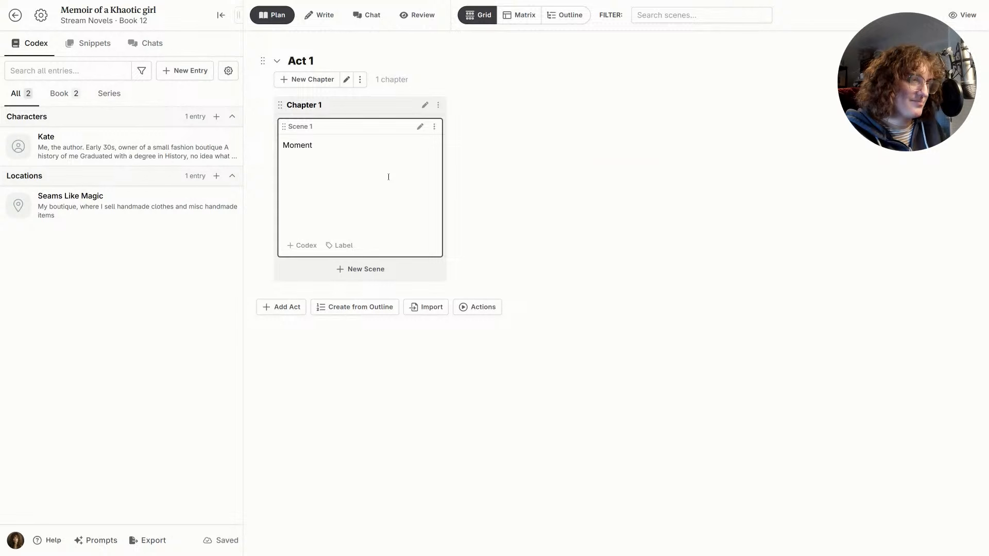
type(" where I was")
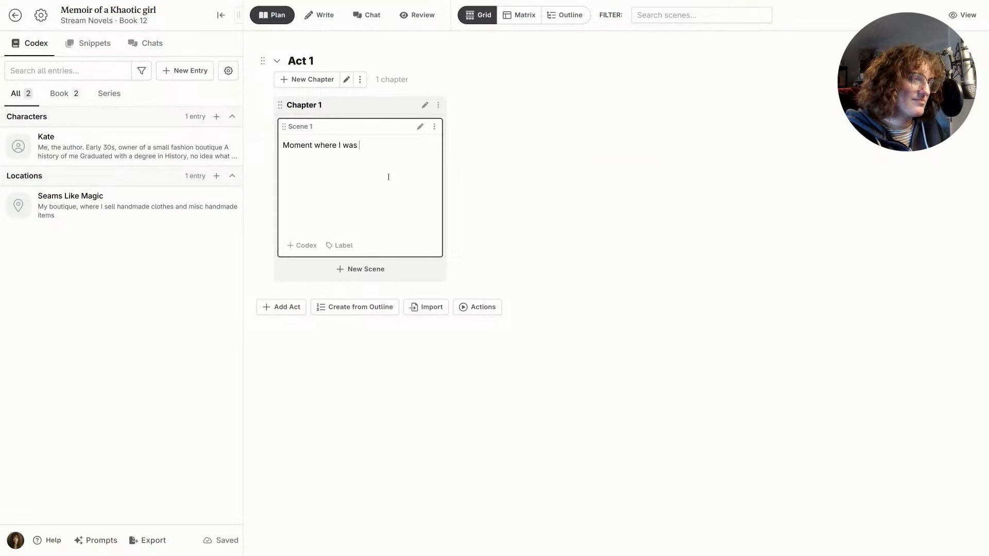
type(" asked")
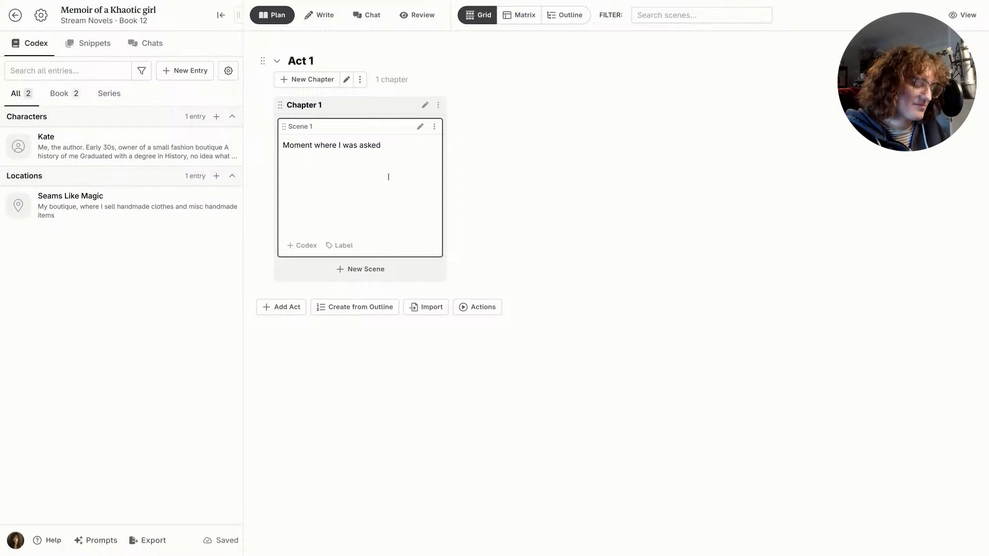
type(" we/l")
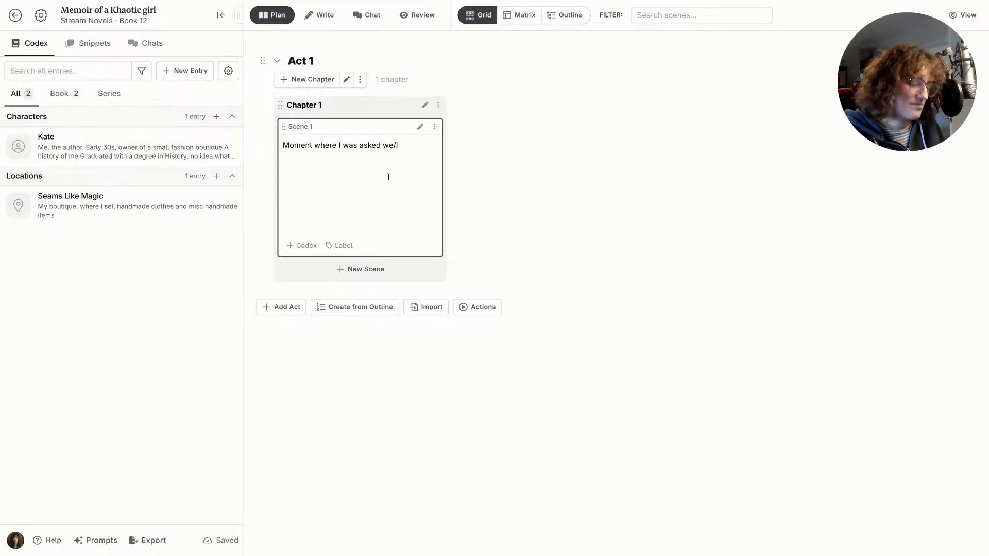
type(" question")
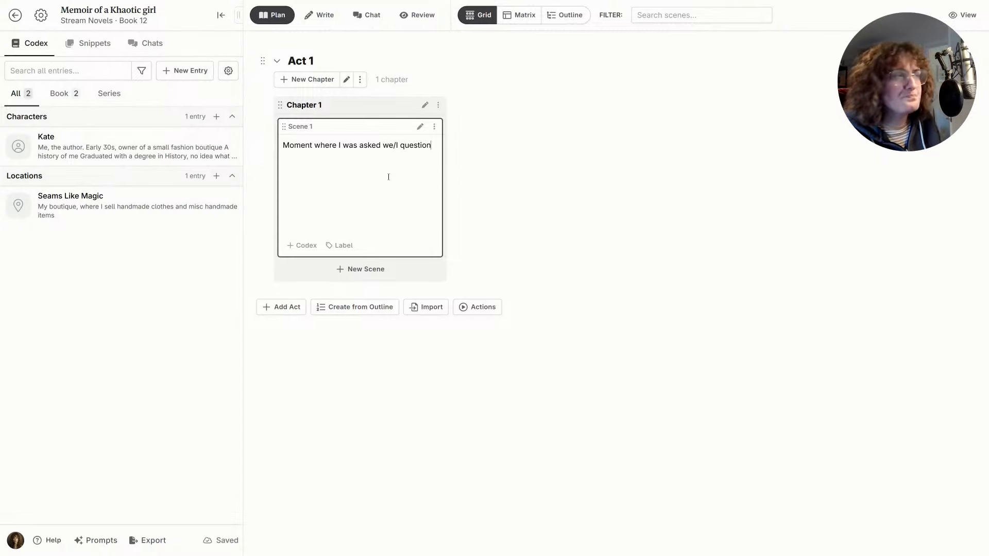
- Create a Lore entry in the Codex named "We/I Question"
left_click(194, 76)
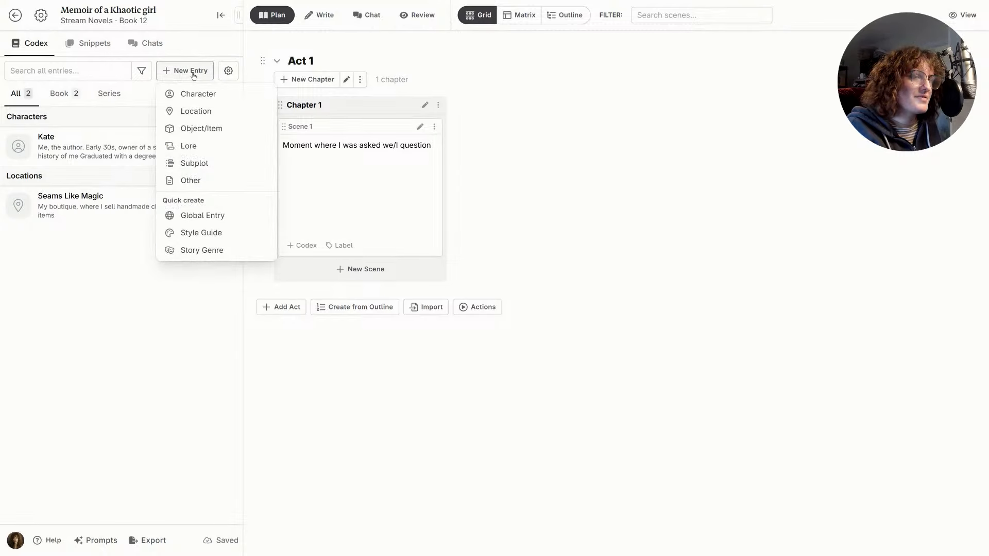
left_click(209, 147)
type("We")
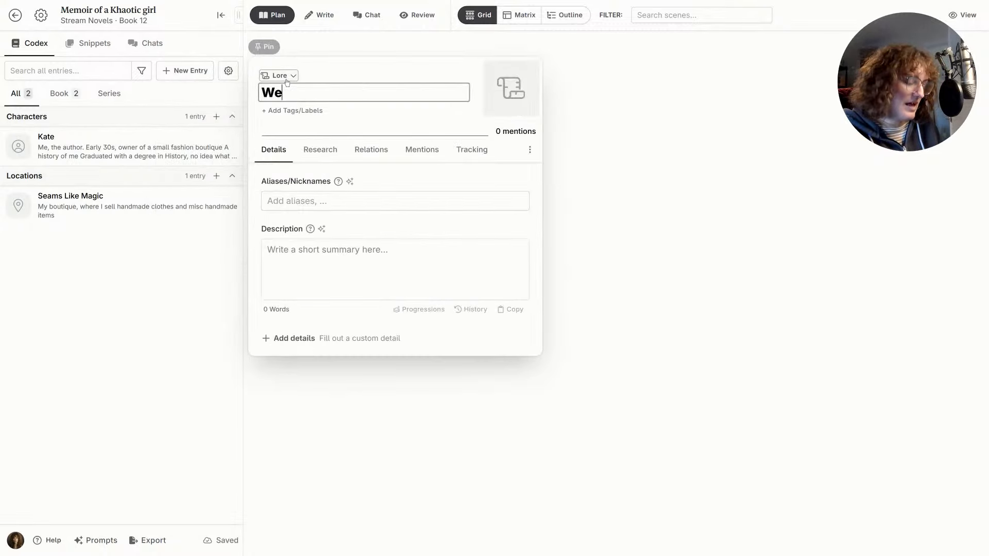
type("/I Q")
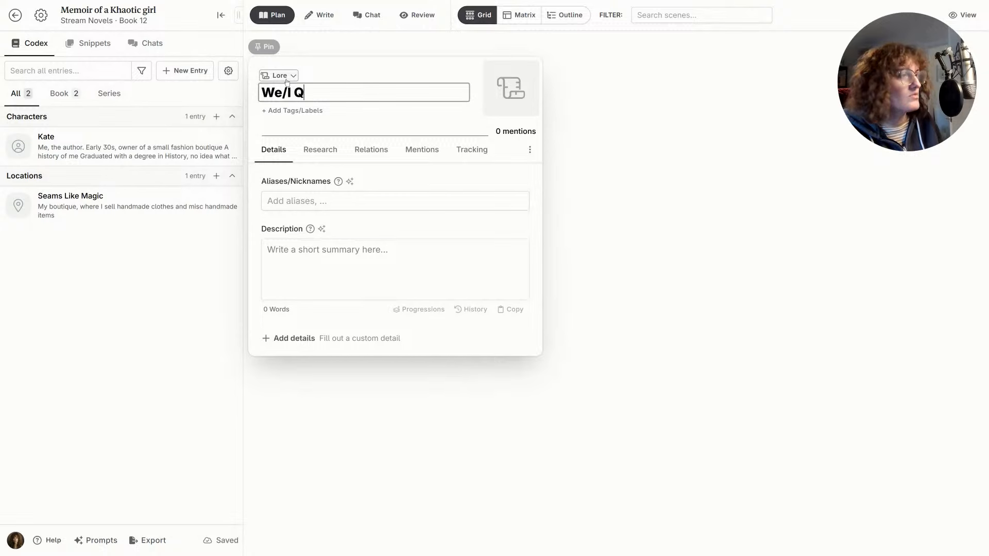
type("uestion")
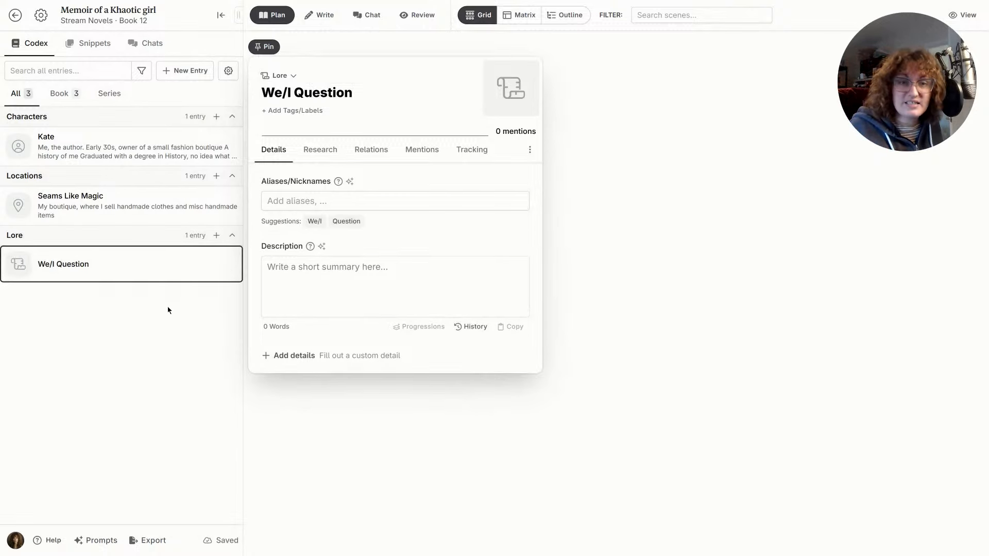
- Add a Location entry named "Conference Centre" to the Codex
left_click(180, 71)
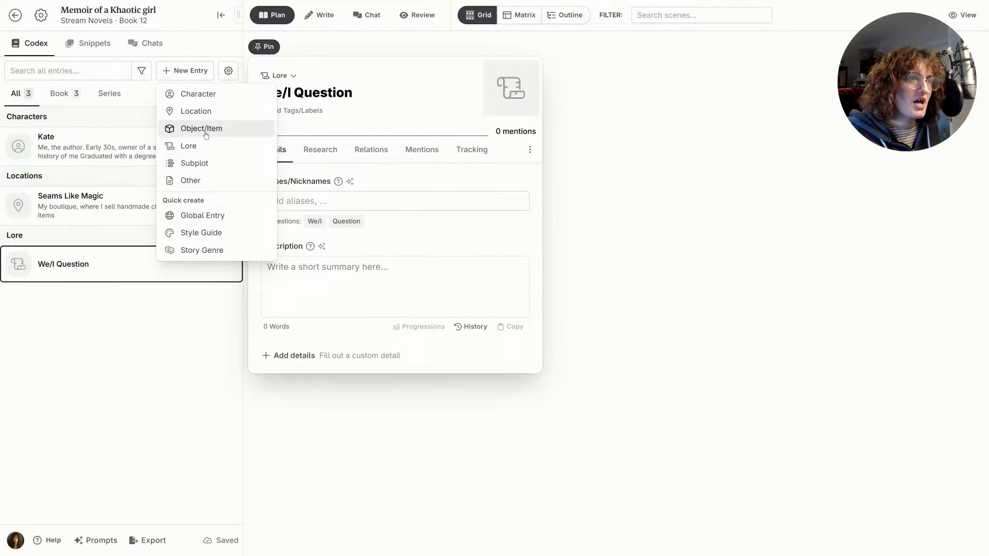
left_click(196, 111)
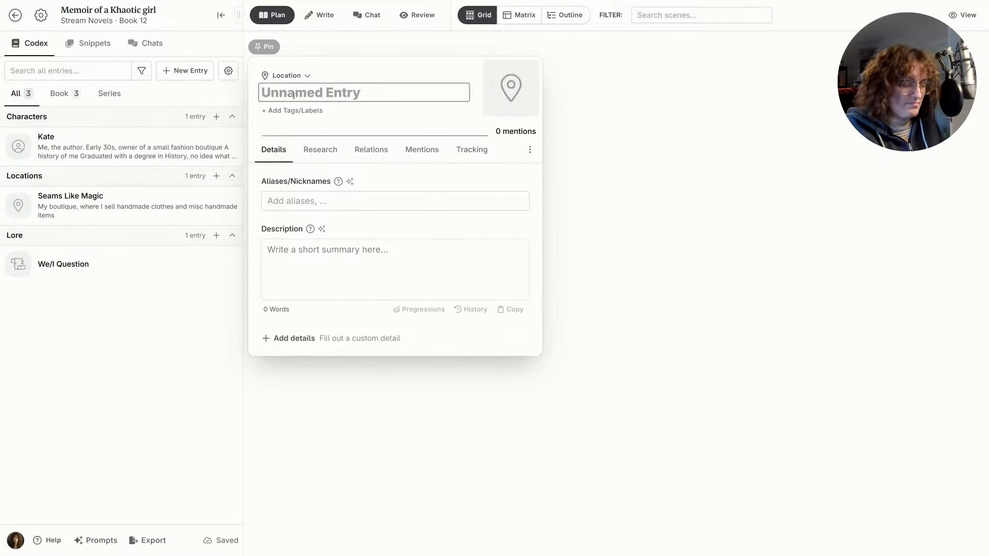
type("Conference")
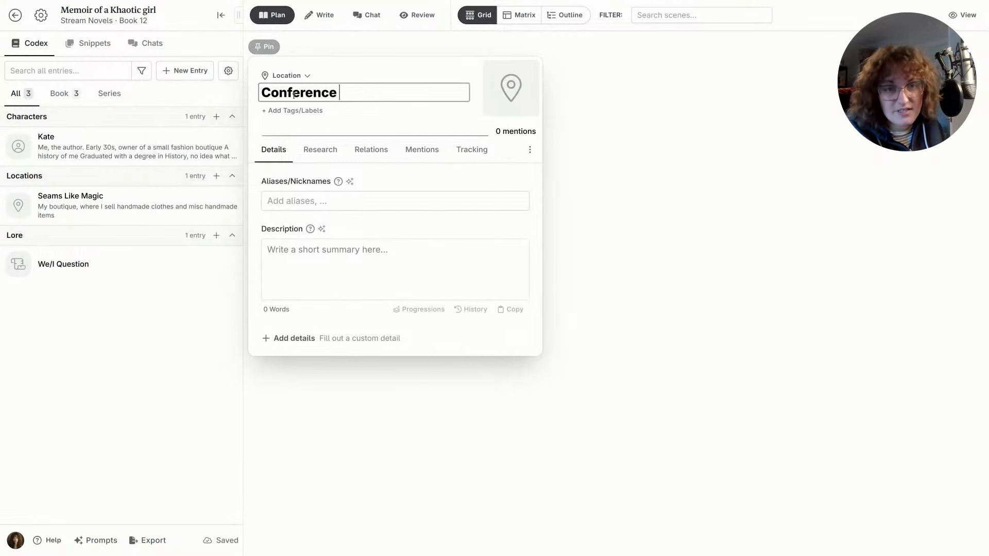
type(" Centre")
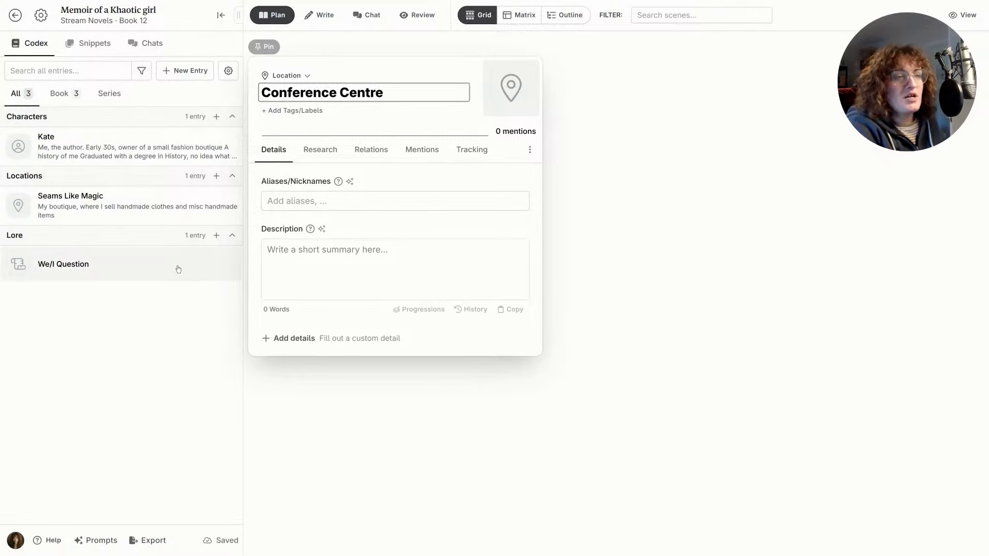
key("Return")
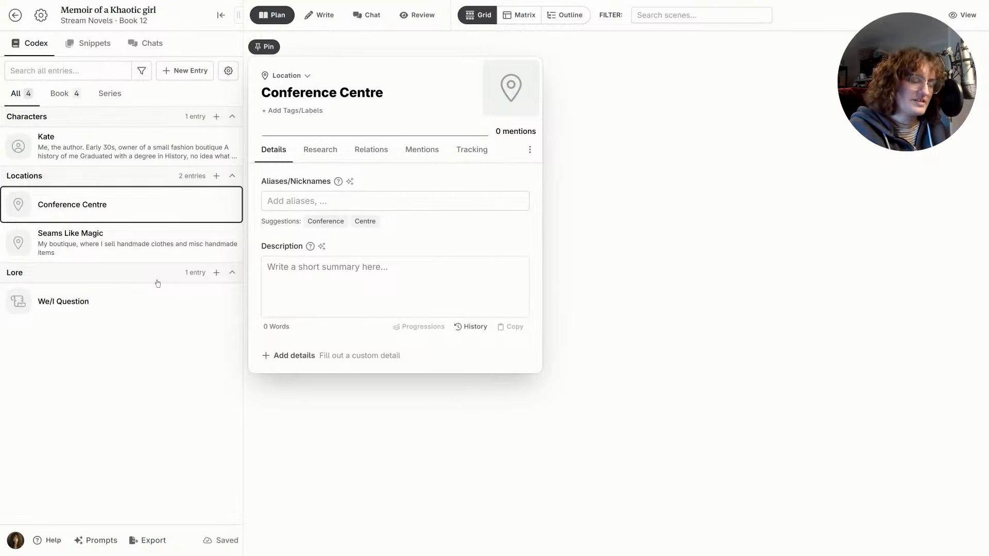
- Start a Codex entry of type Other and name it "Theme: Comparisons"
left_click(184, 75)
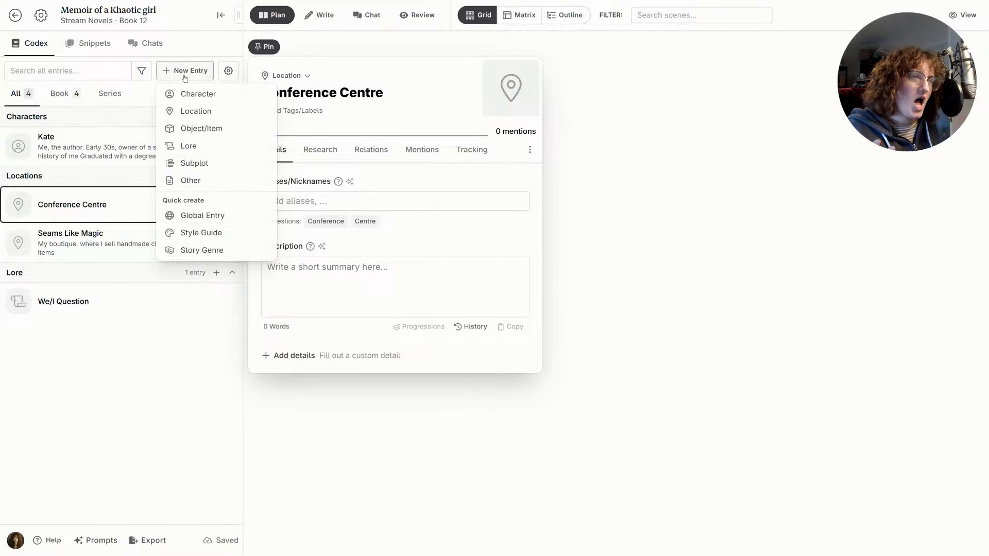
left_click(241, 182)
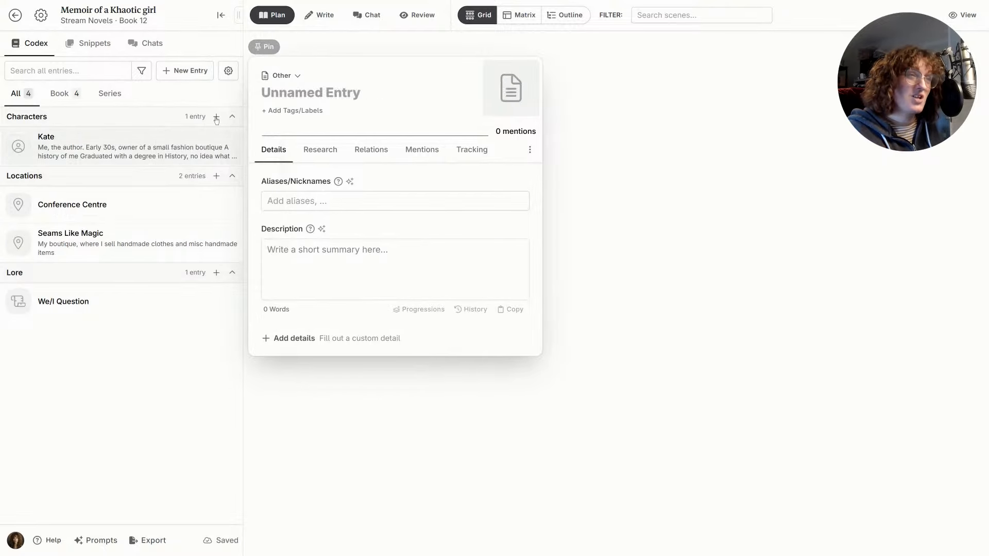
left_click(295, 92)
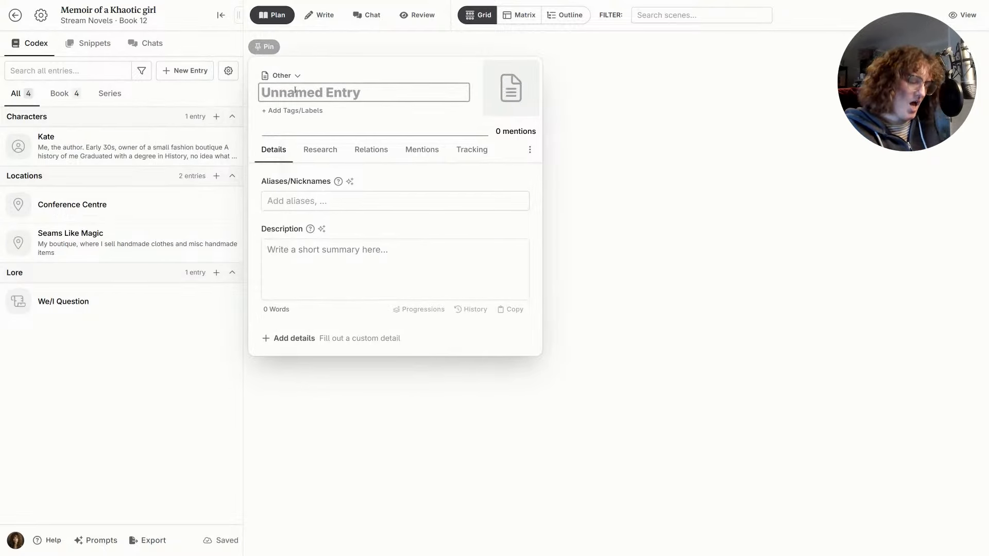
type("Theme:")
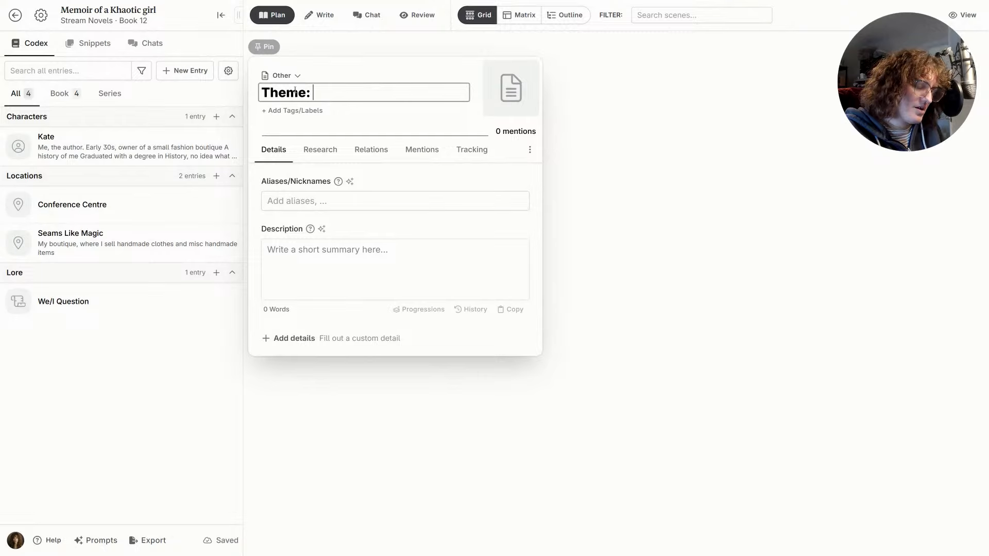
type("Comparison")
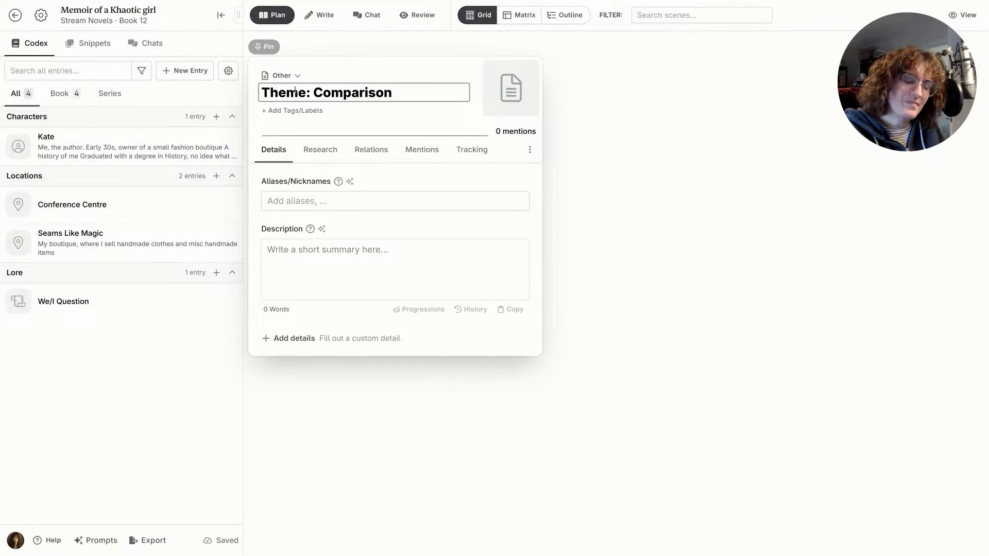
type("s")
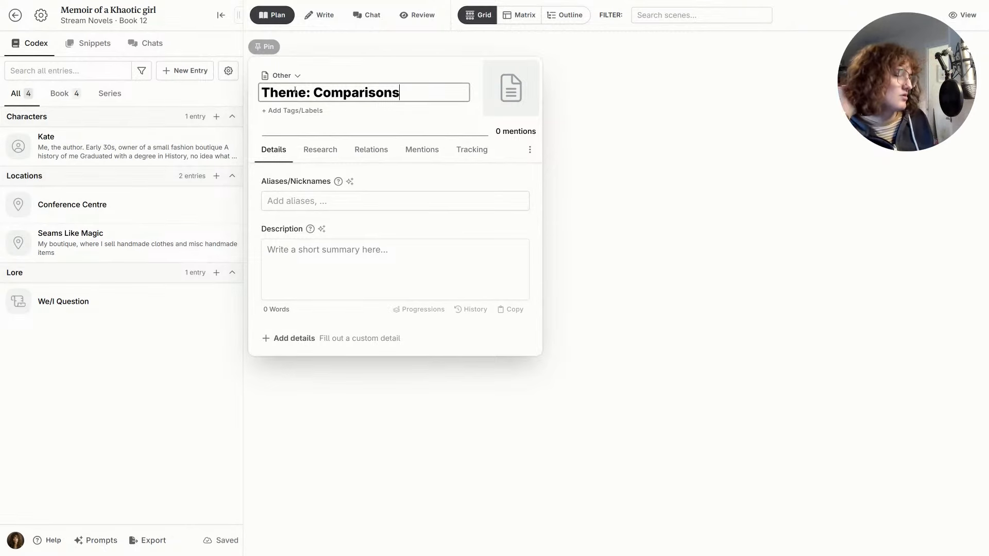
- Describe the comparisons theme as "How perception of self differs, the filter through which we live" and close the entry
left_click(415, 246)
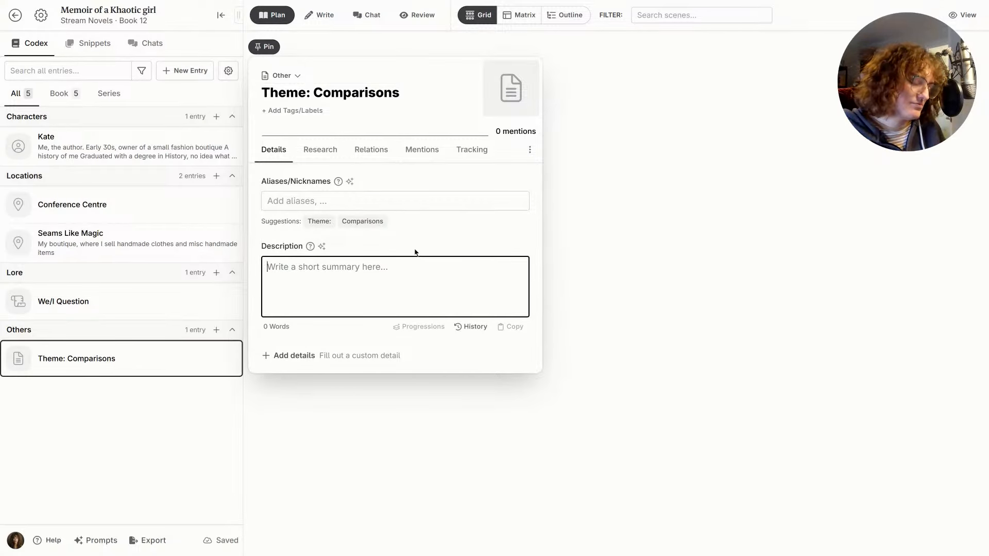
type("How pe")
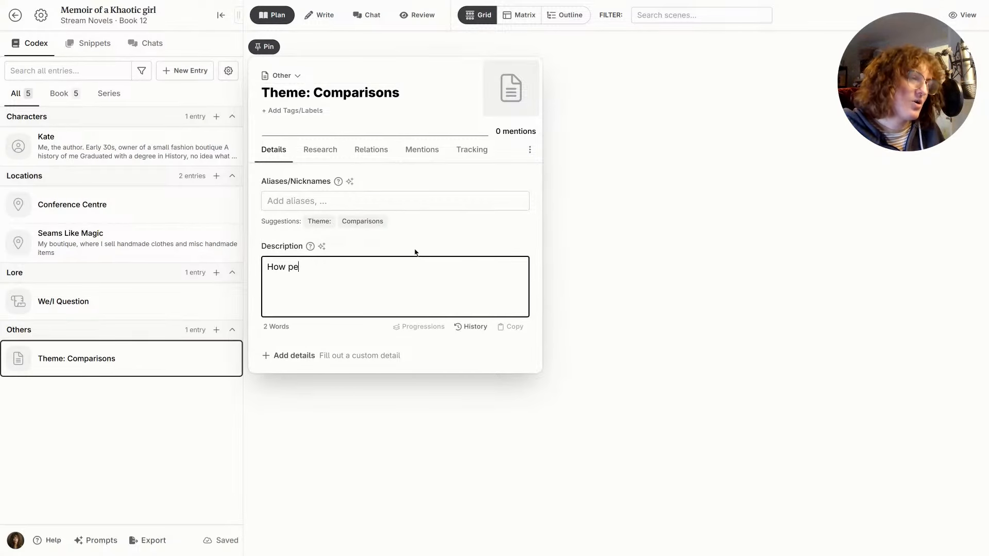
type("rception of self ")
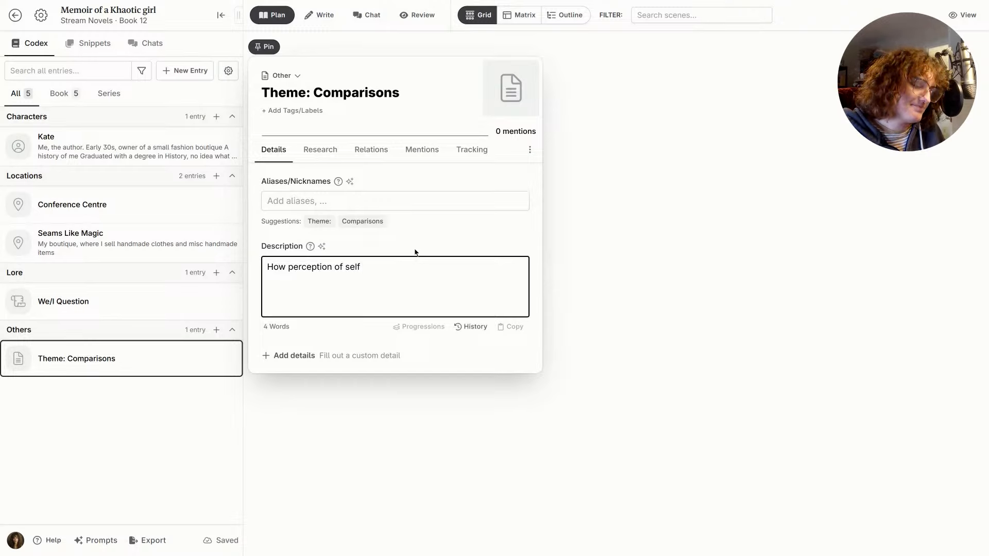
type("differ")
type("s,")
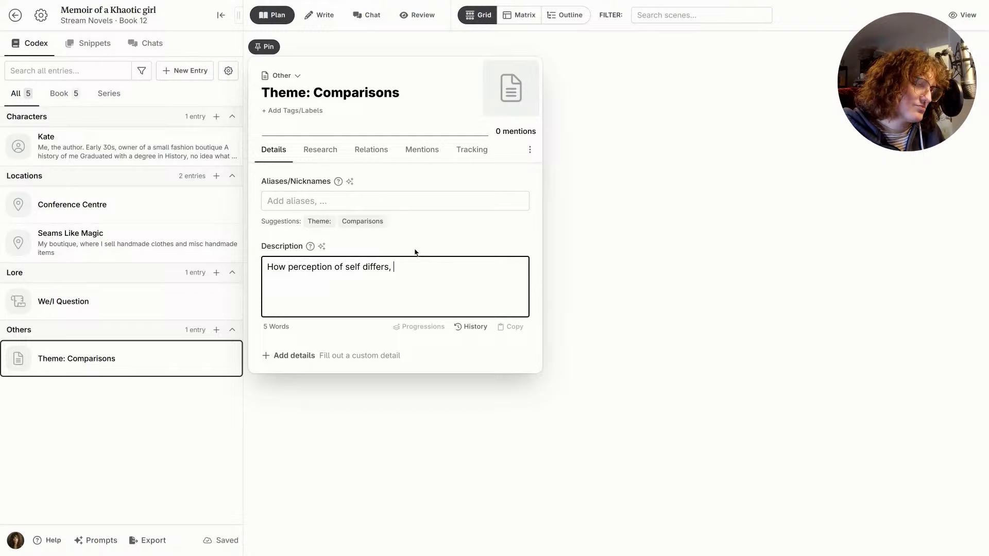
type("the filter throu")
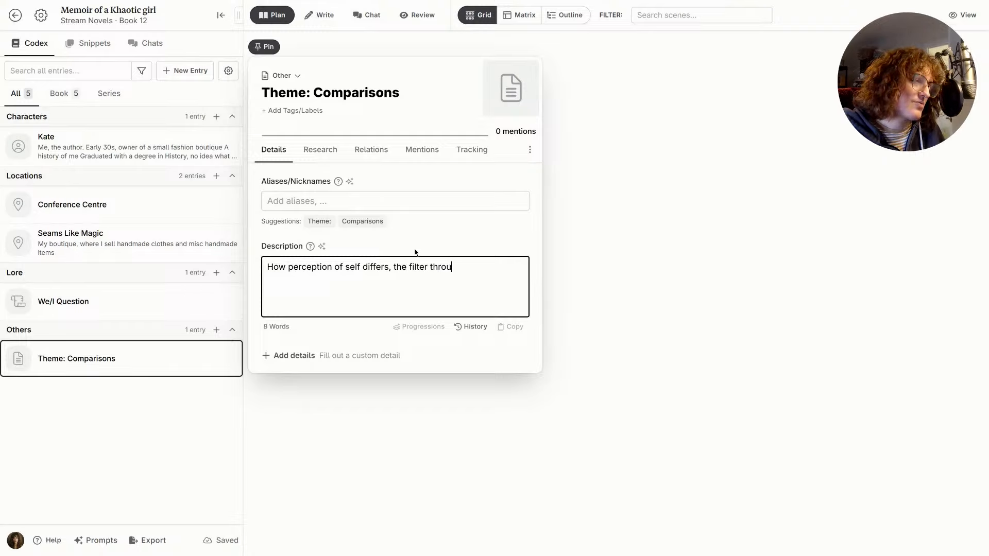
type("gh which we")
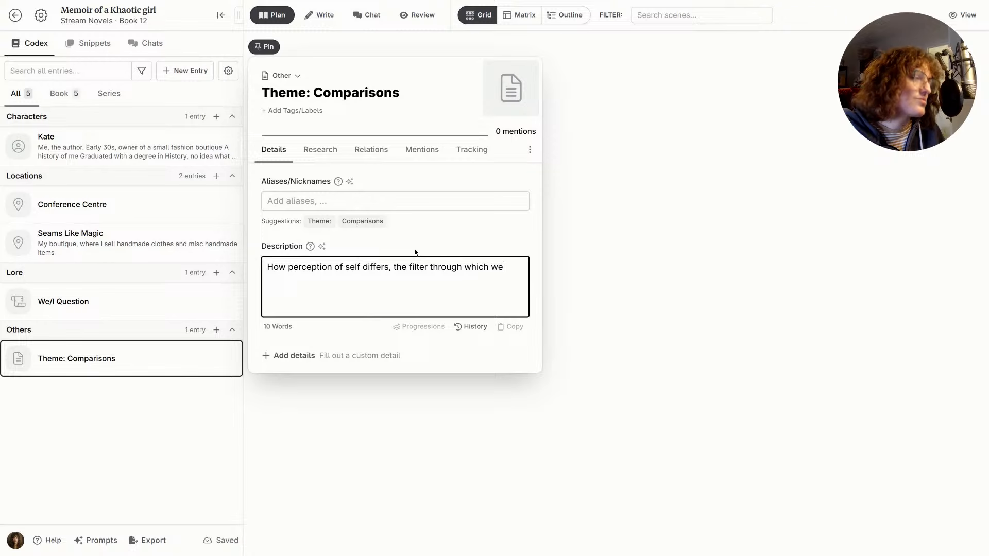
type(" live")
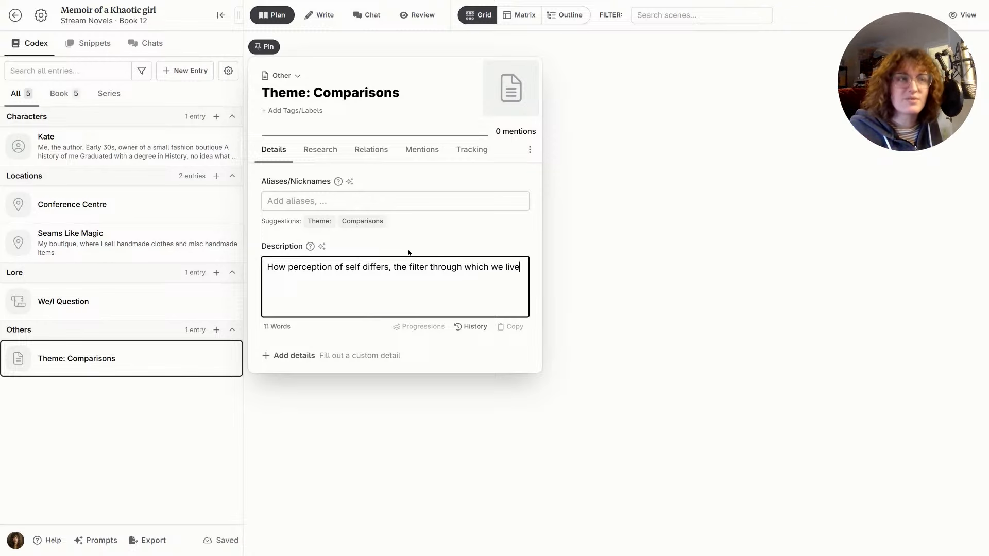
left_click(661, 265)
left_click(661, 265)
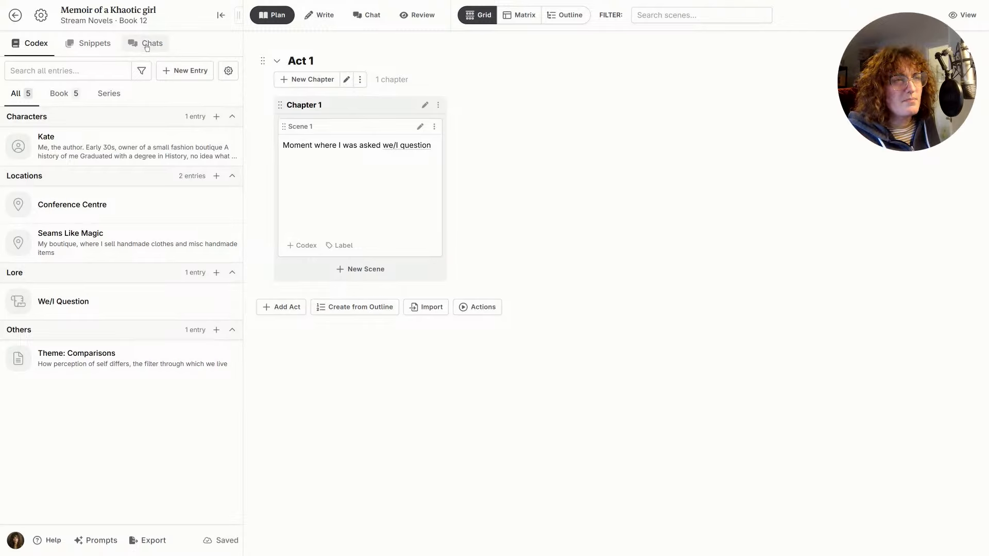
- Read through the "Additional Themes" snippet, from the identity themes to the background thread themes
left_click(105, 49)
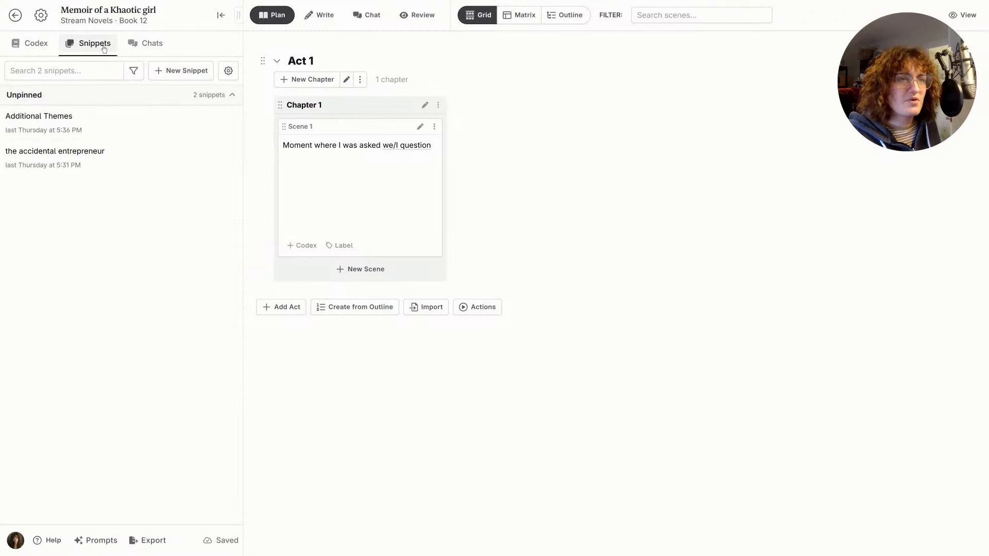
left_click(81, 131)
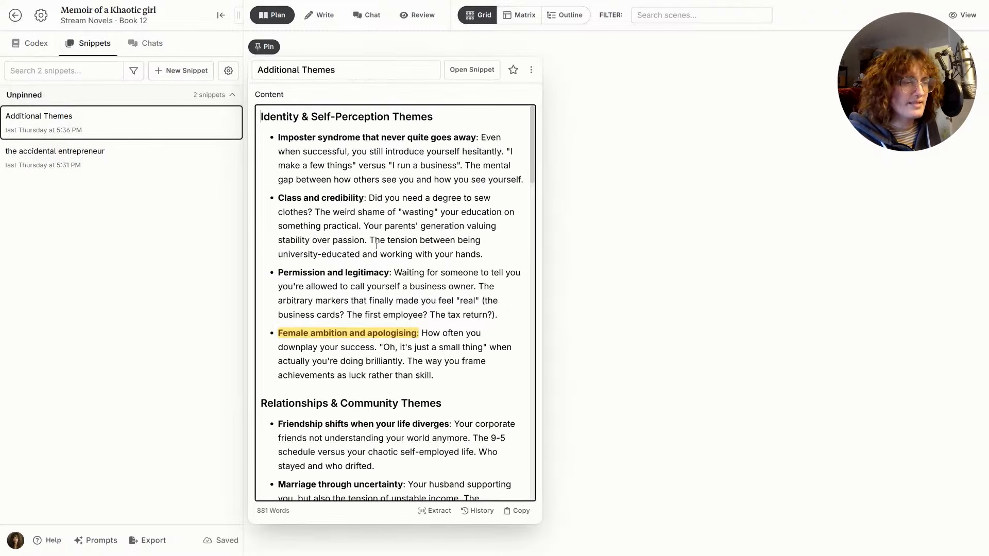
scroll(376, 247, "down", 5)
scroll(384, 234, "up", 5)
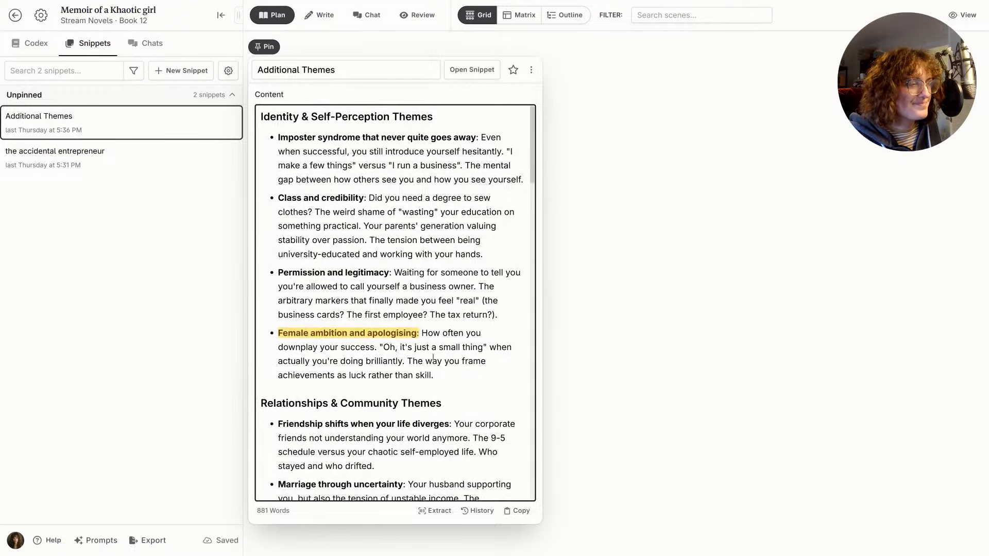
scroll(433, 346, "down", 8)
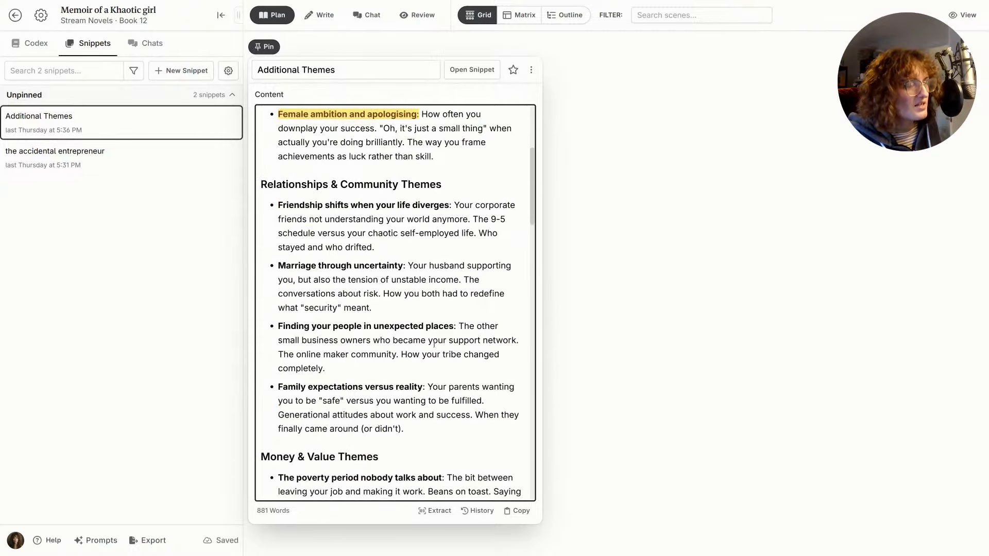
scroll(435, 345, "down", 8)
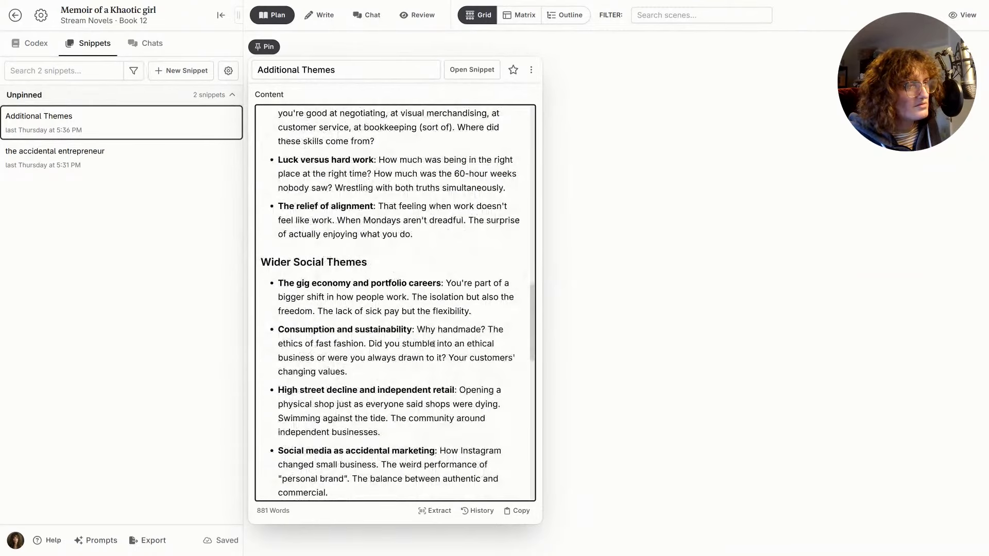
scroll(433, 344, "down", 7)
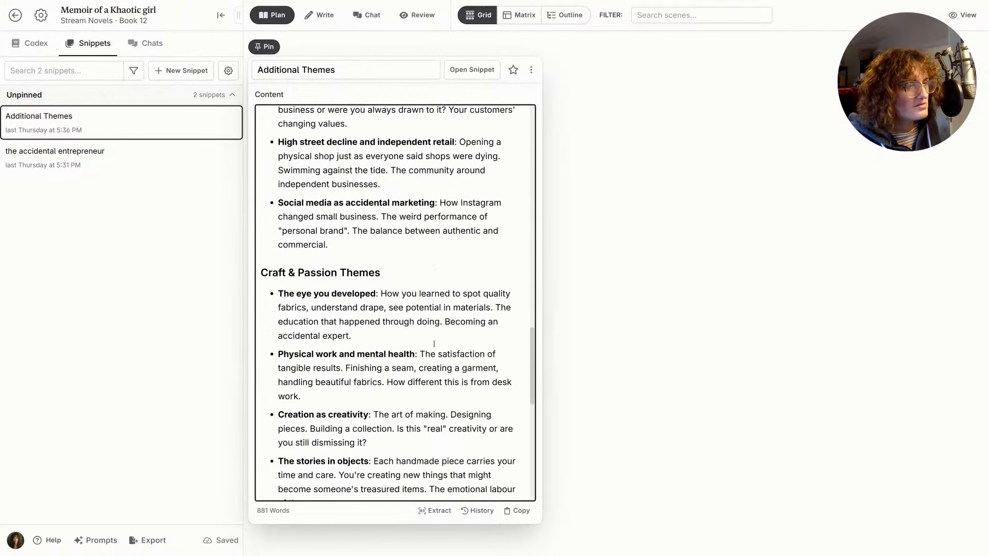
scroll(434, 344, "down", 7)
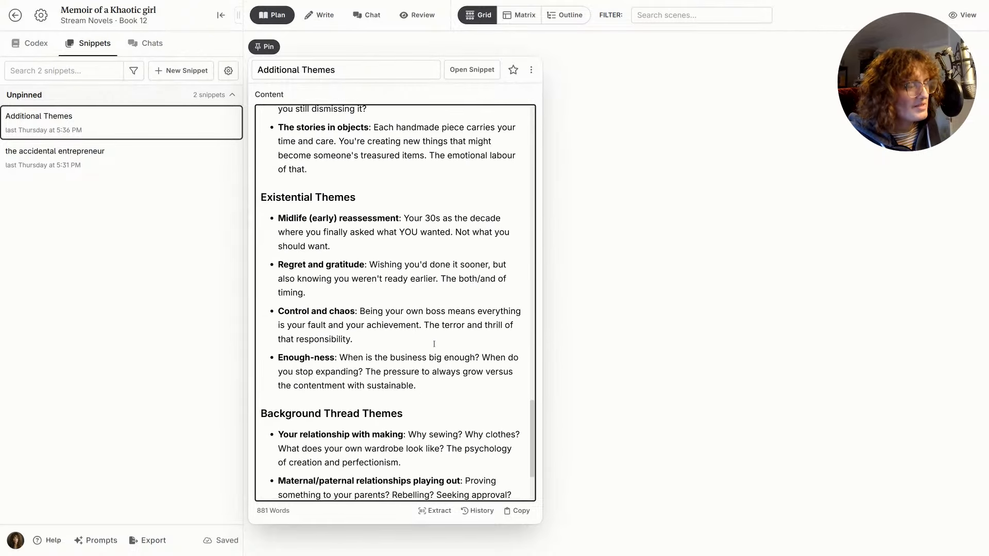
- Review the core theme, watershed moments and key relationships in the "the accidental entrepreneur" snippet
left_click(116, 163)
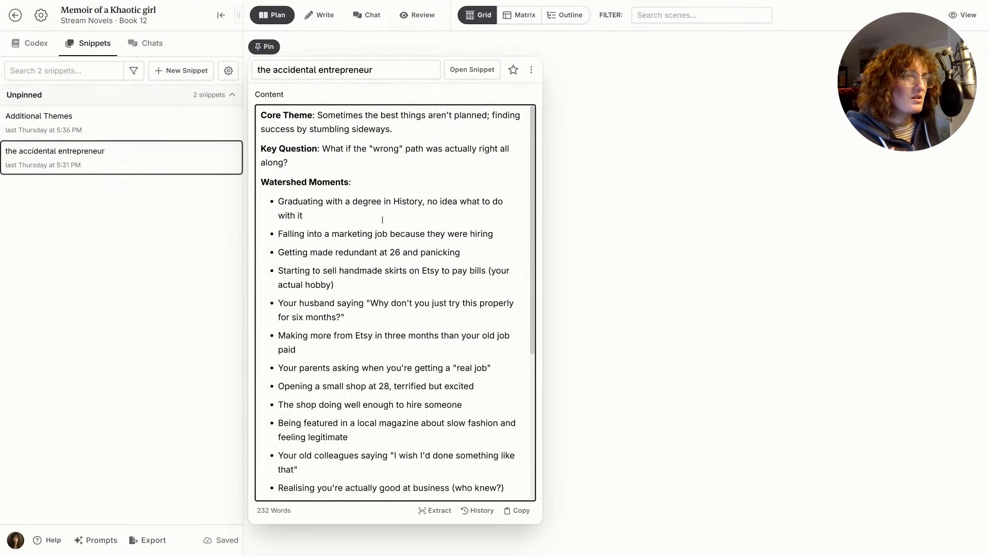
scroll(383, 219, "down", 4)
scroll(381, 220, "up", 4)
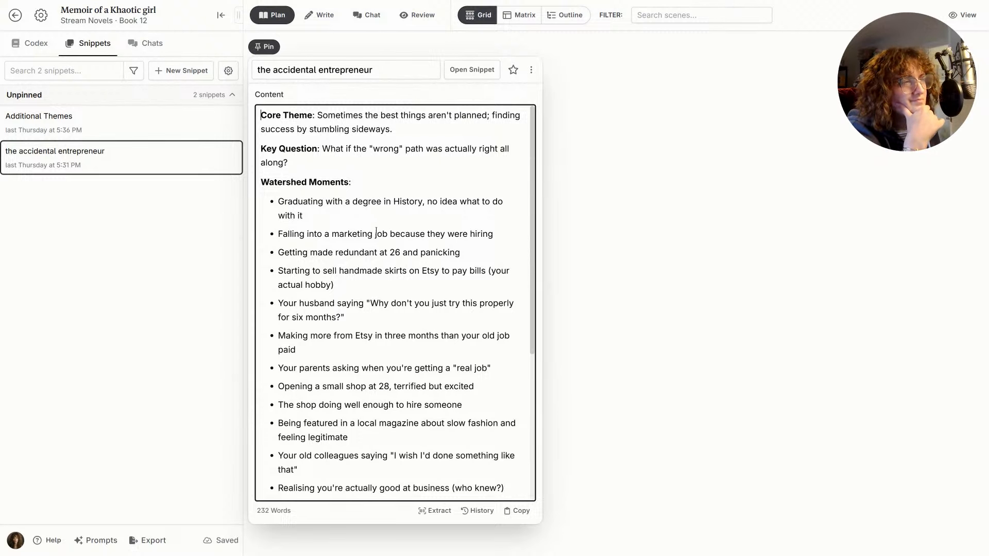
scroll(376, 233, "down", 5)
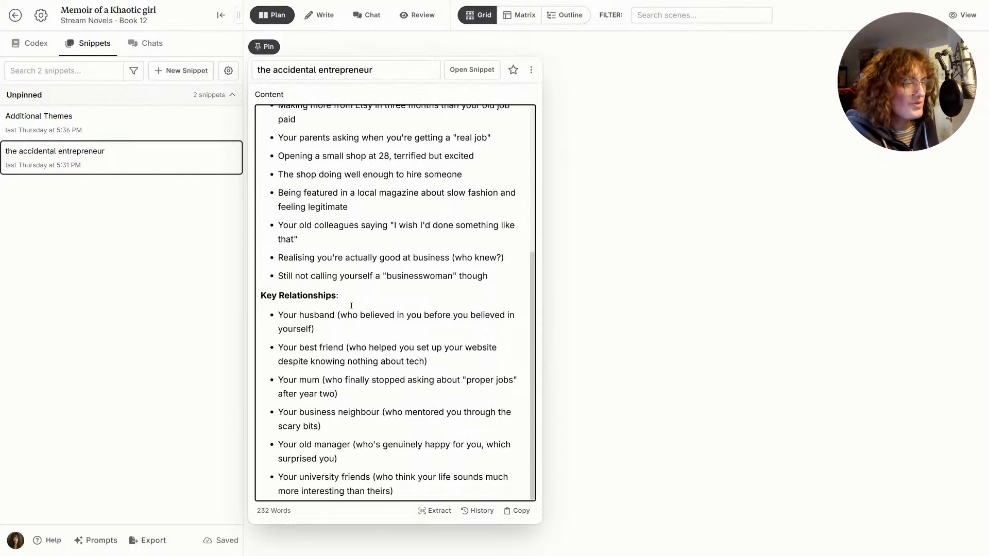
- Preview the Codex entries that Extract detects in the accidental entrepreneur snippet, closing without saving, and look over its key relationships
left_click(434, 510)
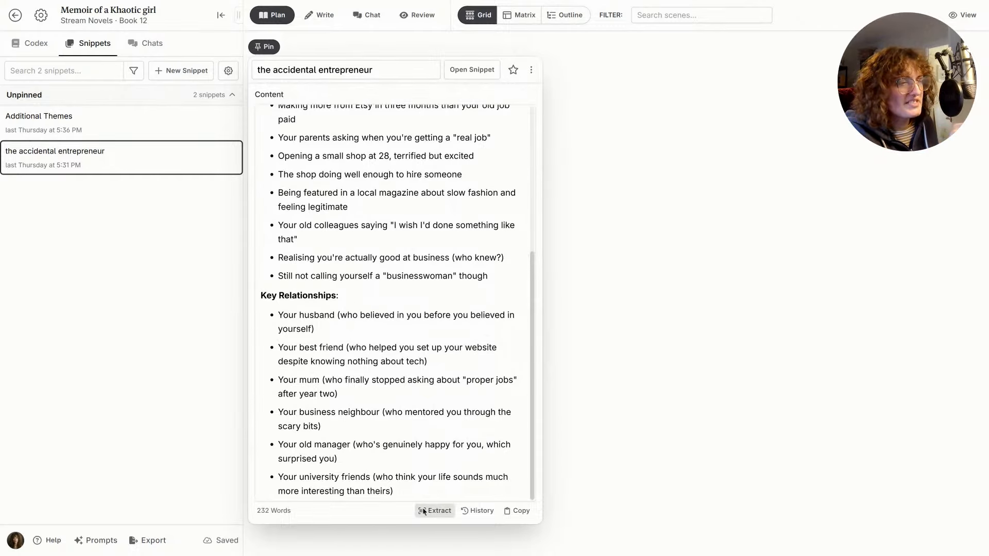
left_click(416, 137)
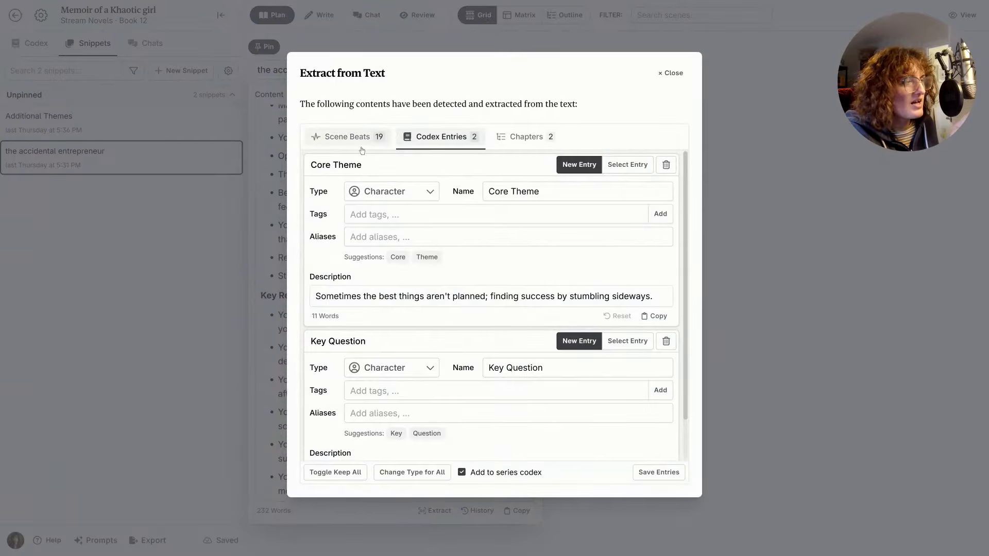
left_click(669, 73)
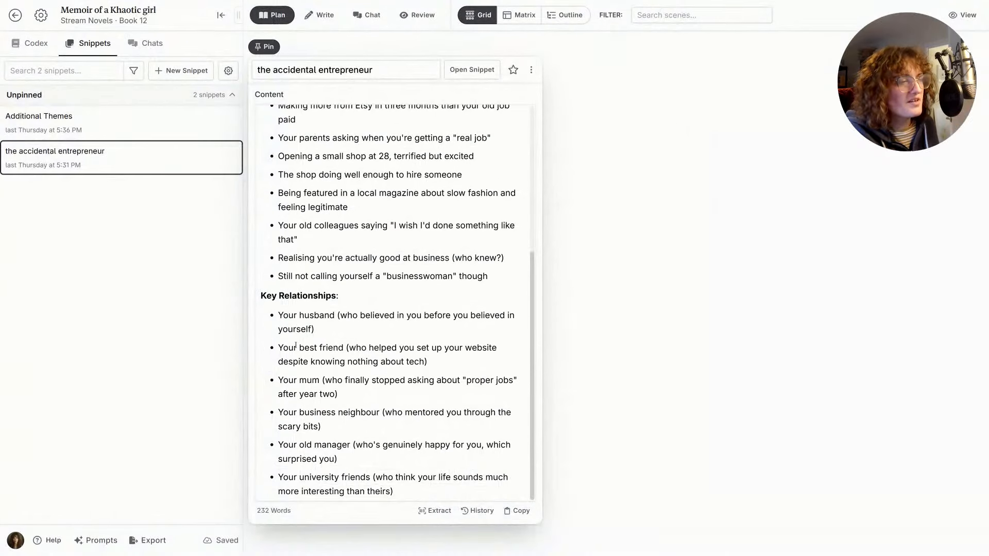
scroll(298, 349, "up", 2)
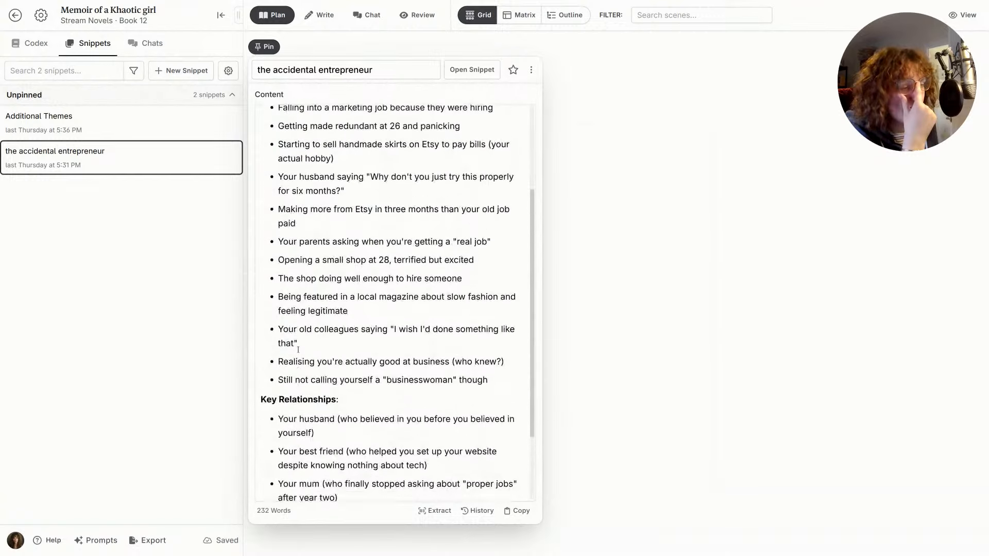
scroll(297, 350, "down", 2)
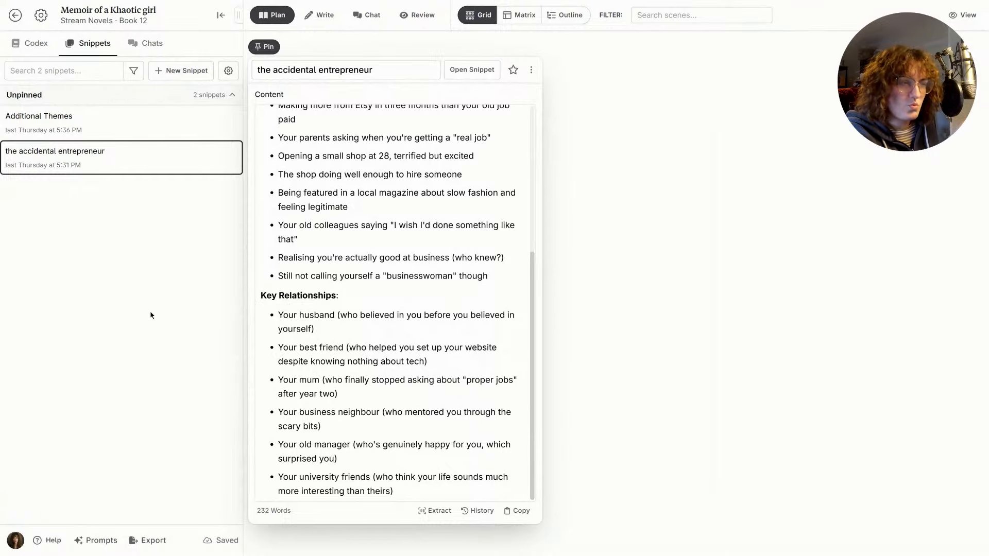
- Create a Character entry in the Codex named "AU-Mum" with the alias "Mum"
left_click(31, 44)
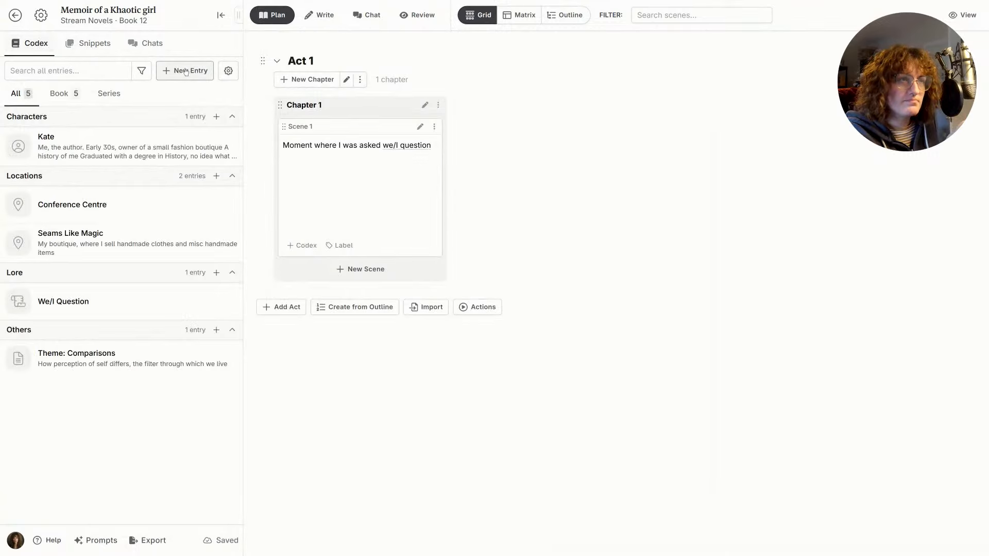
left_click(170, 70)
left_click(198, 94)
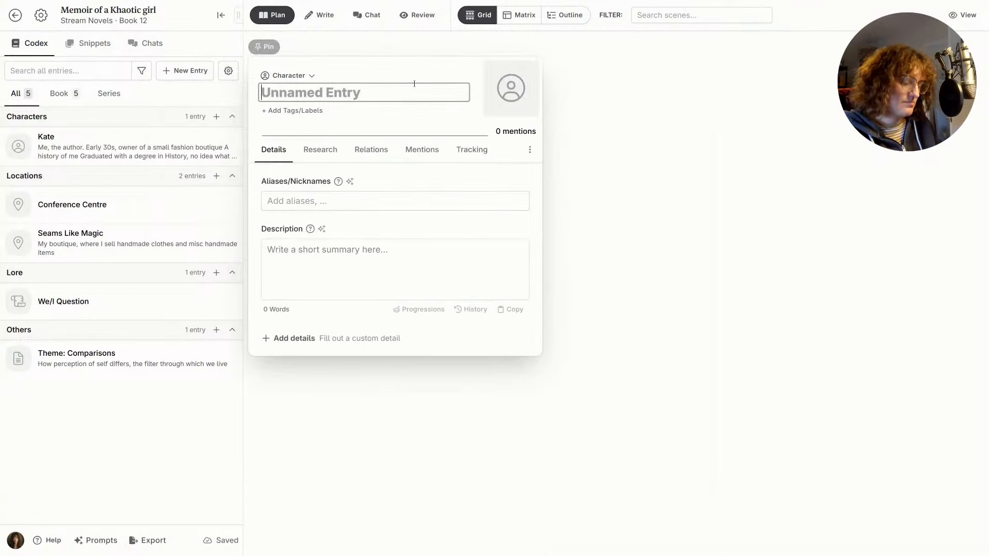
type("AU-Mum")
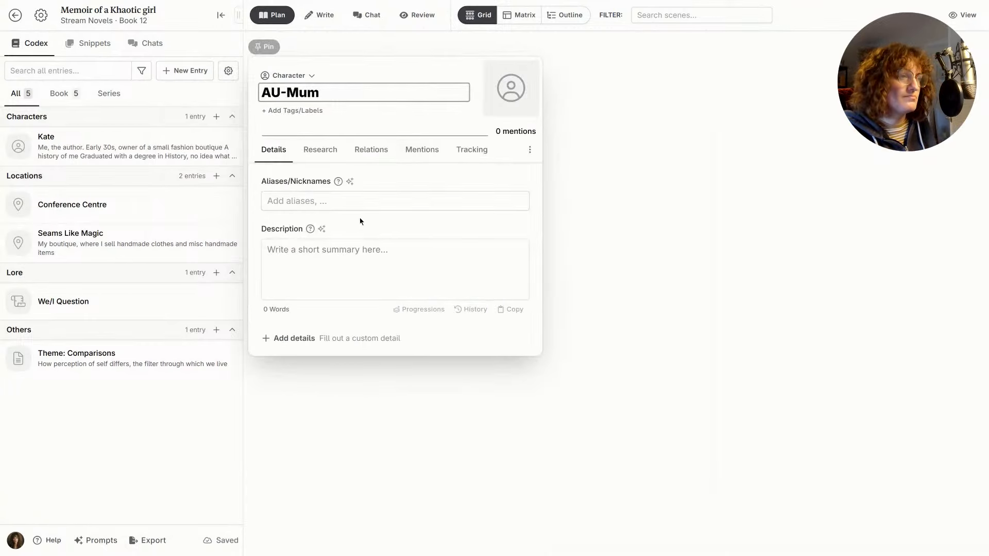
left_click(371, 203)
type("Mum")
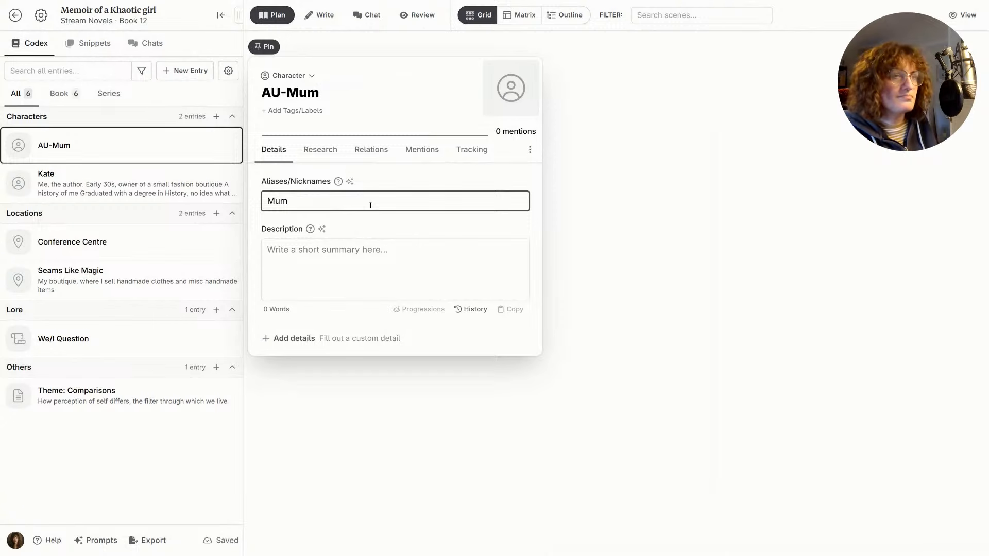
- Create another Character entry in the Codex and name it "AU-Husband"
left_click(188, 71)
left_click(196, 94)
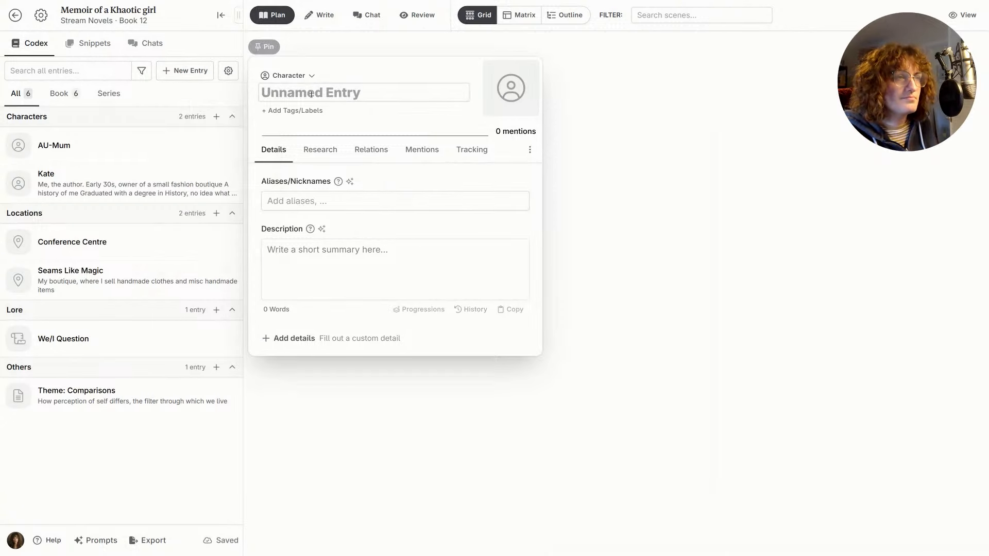
left_click(311, 94)
type("AU-Husb")
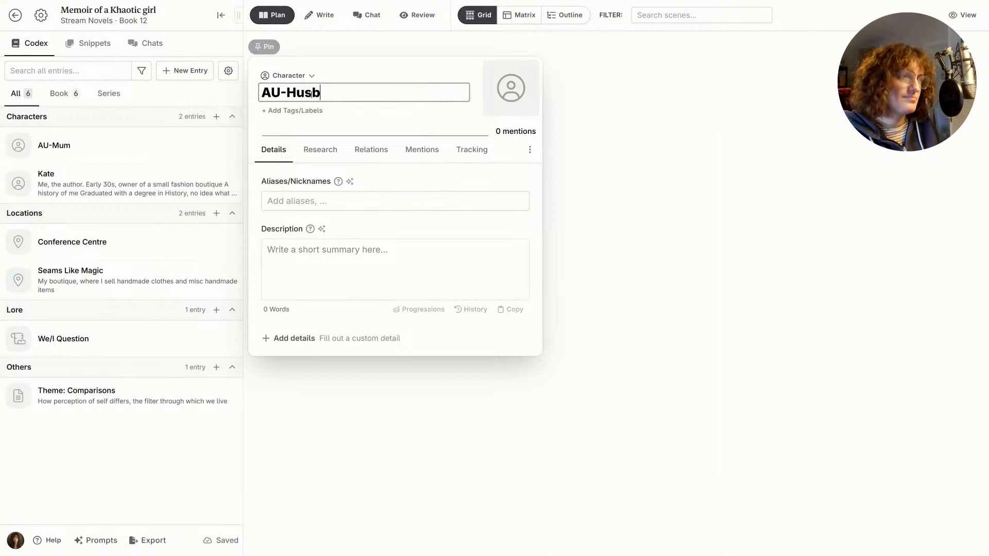
type("nad")
key("BackSpace")
key("BackSpace")
key("BackSpace")
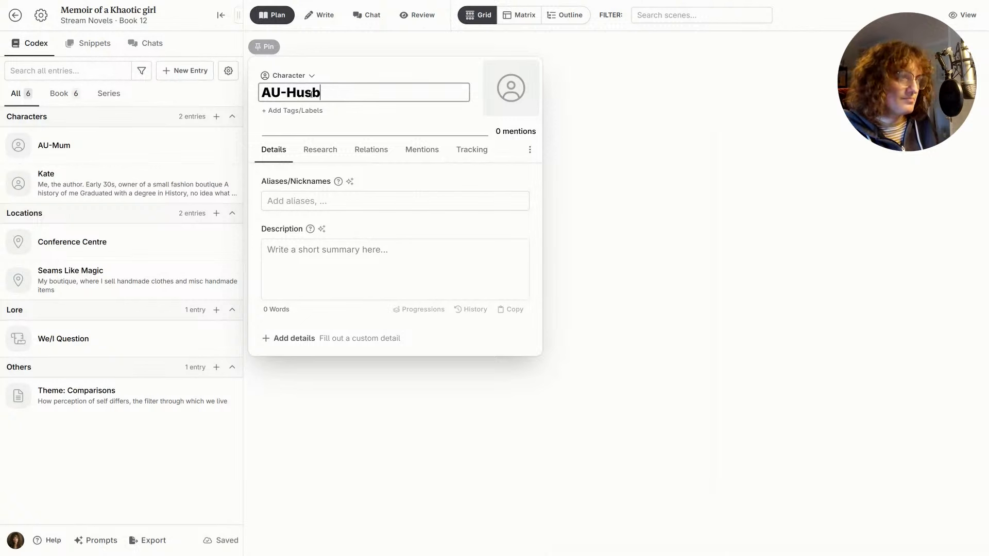
type("and")
- Give AU-Husband the alias "husband" plus the husband's first name, and switch to the AU-Mum entry
left_click(269, 200)
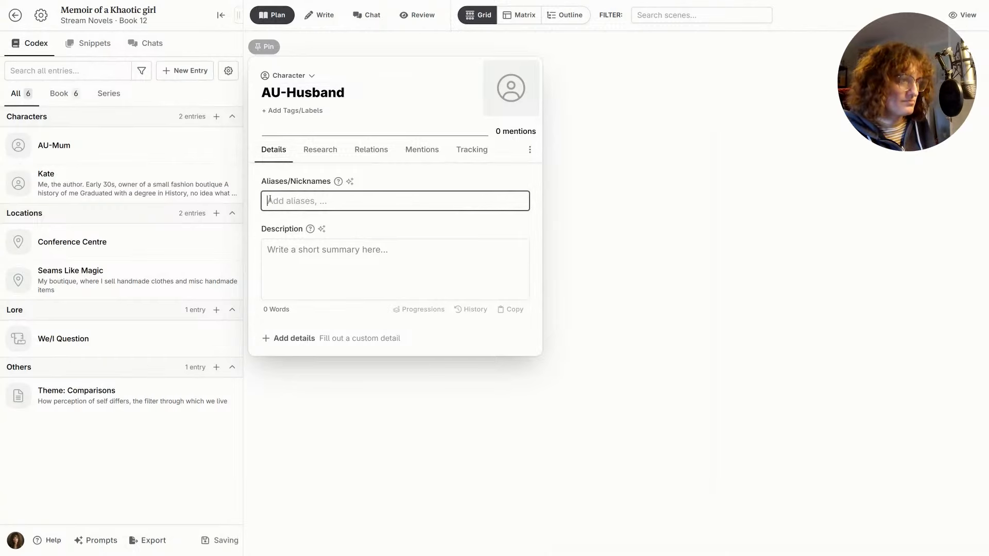
type("husband,")
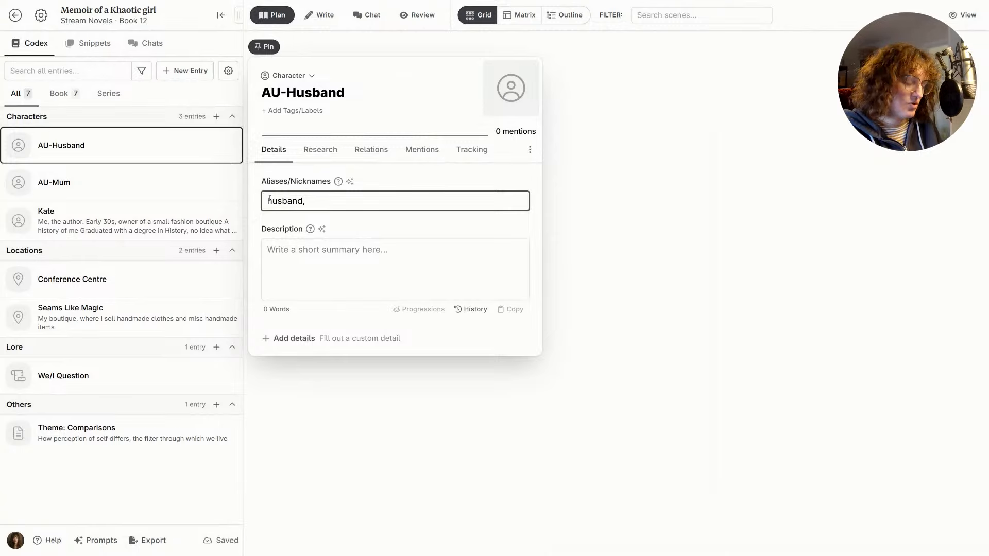
type("Sem")
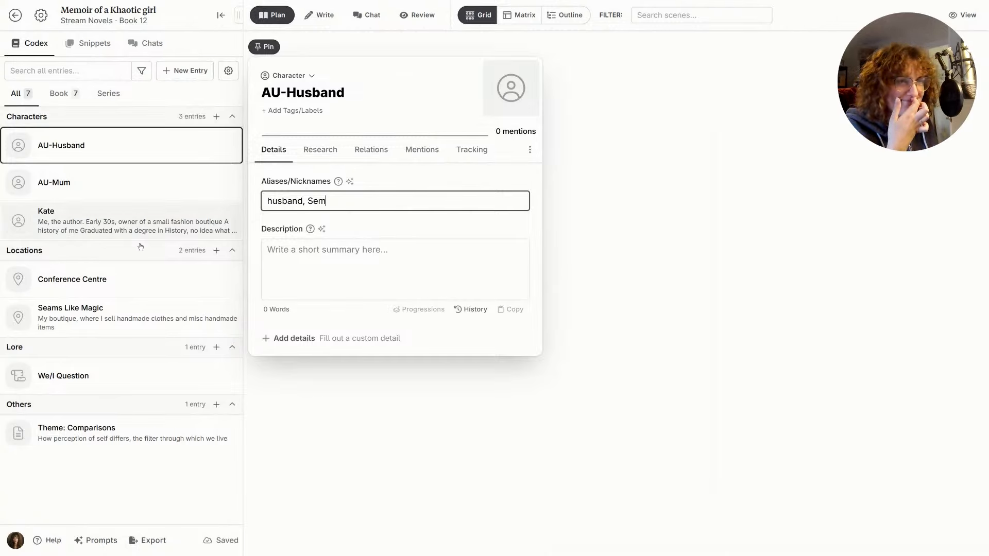
left_click(114, 178)
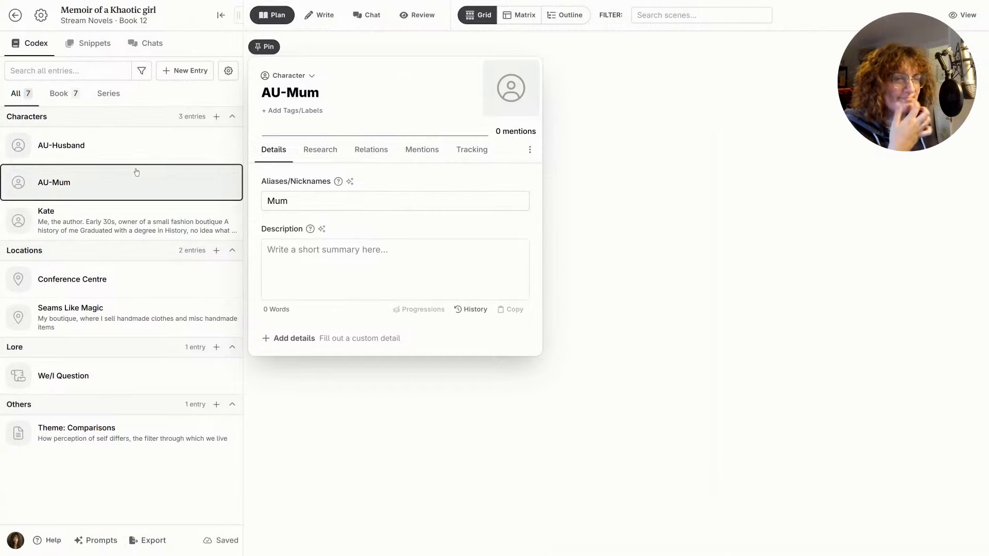
- Add a Character entry named "AU-Mentor" to the Codex
left_click(195, 71)
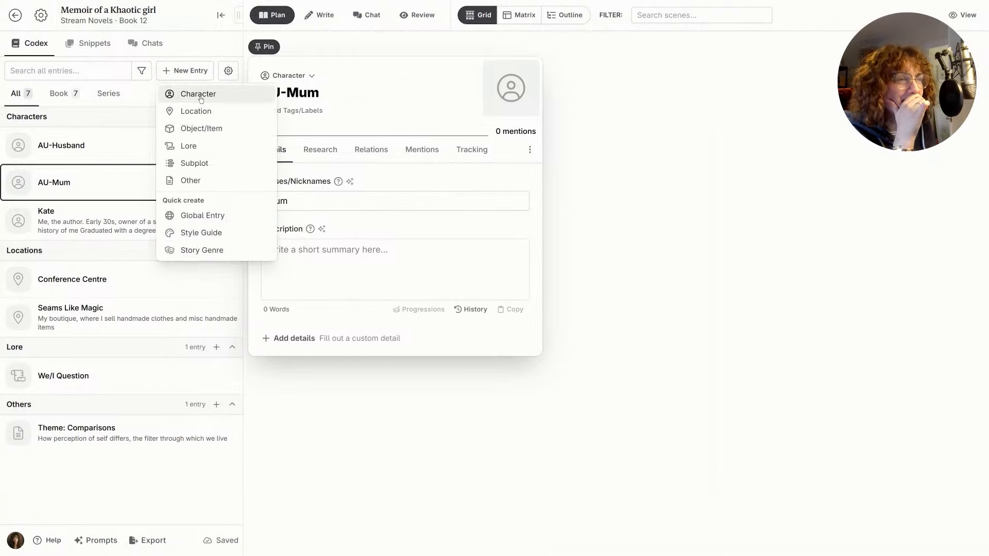
left_click(200, 94)
left_click(303, 91)
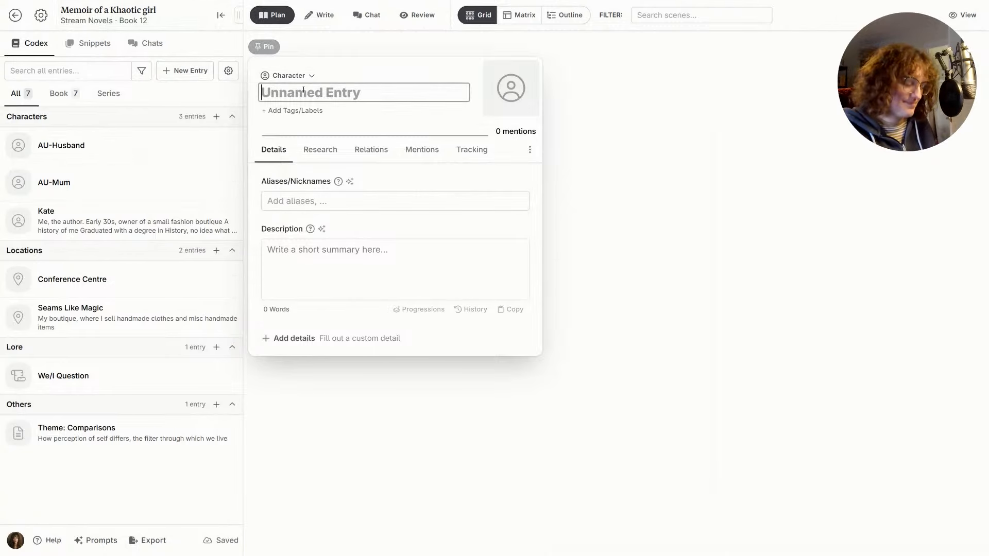
type("AU-Mu")
key("BackSpace")
key("BackSpace")
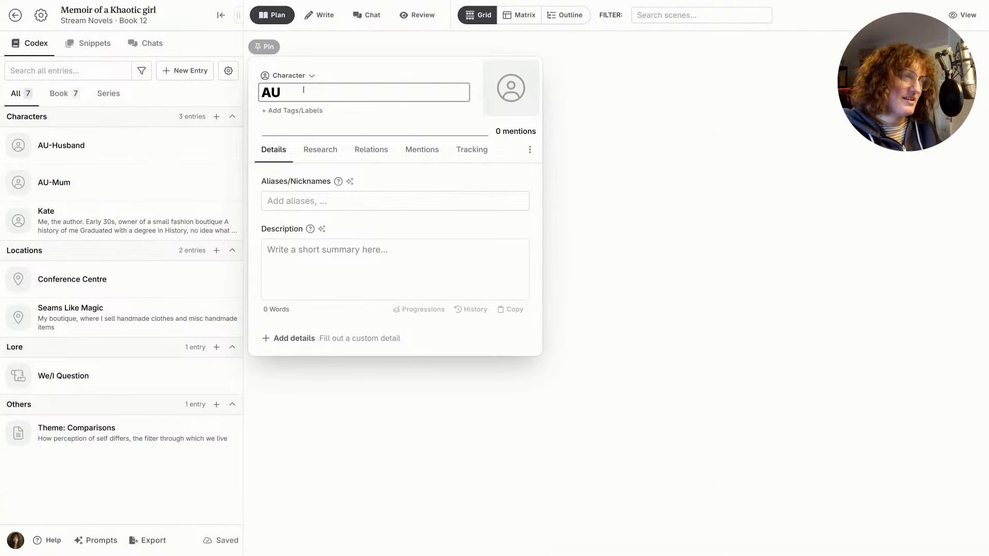
type("-Mentor")
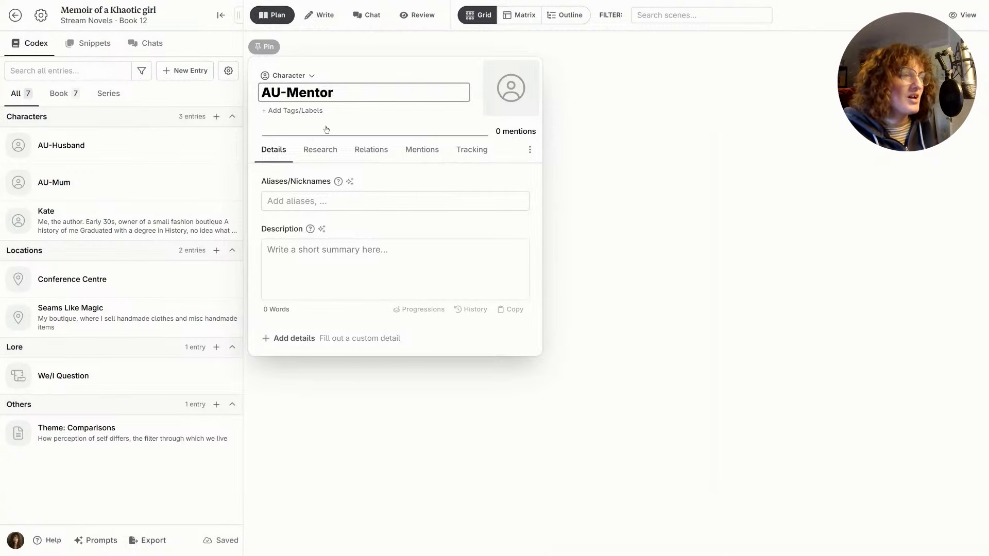
- Enter the mentor's first name as the alias of the AU-Mentor entry
left_click(348, 198)
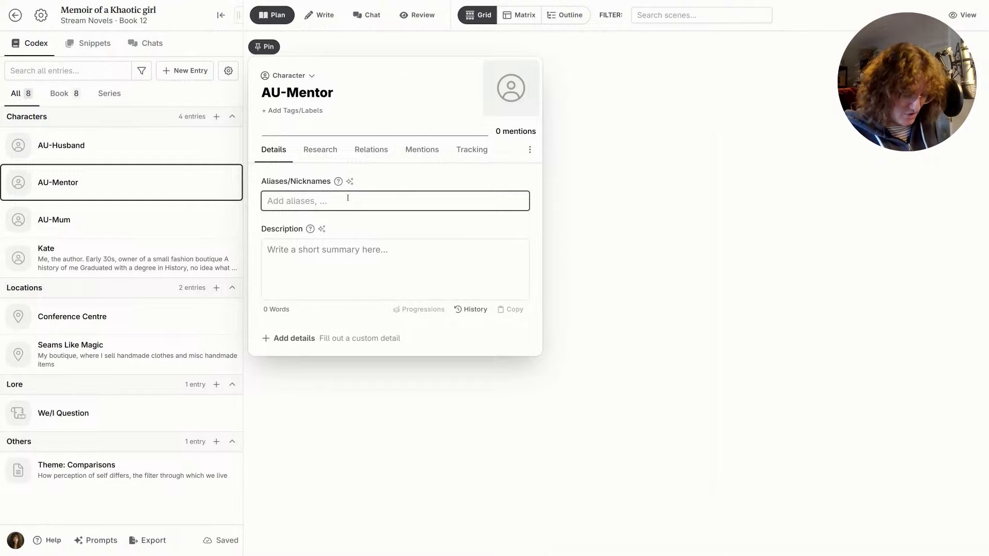
type("Dave")
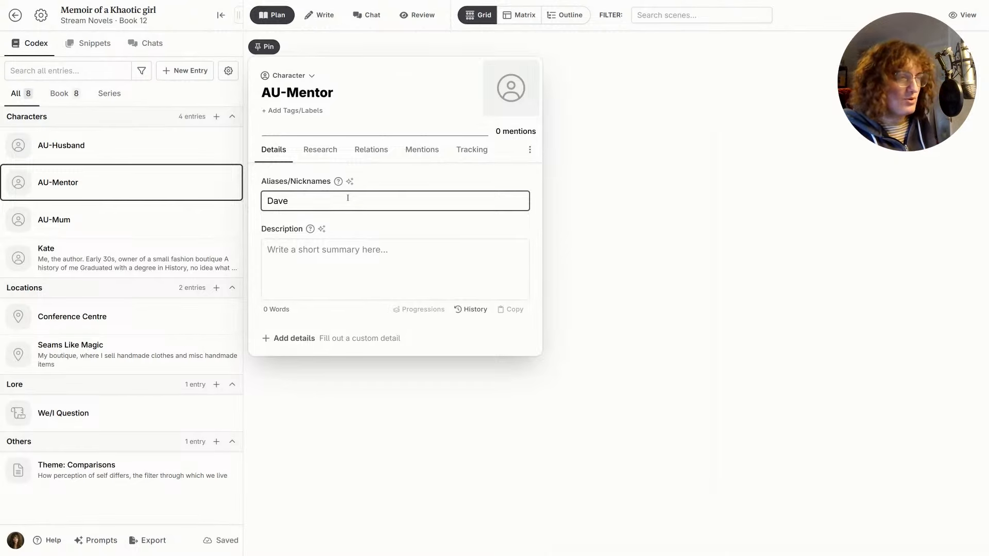
left_click(381, 231)
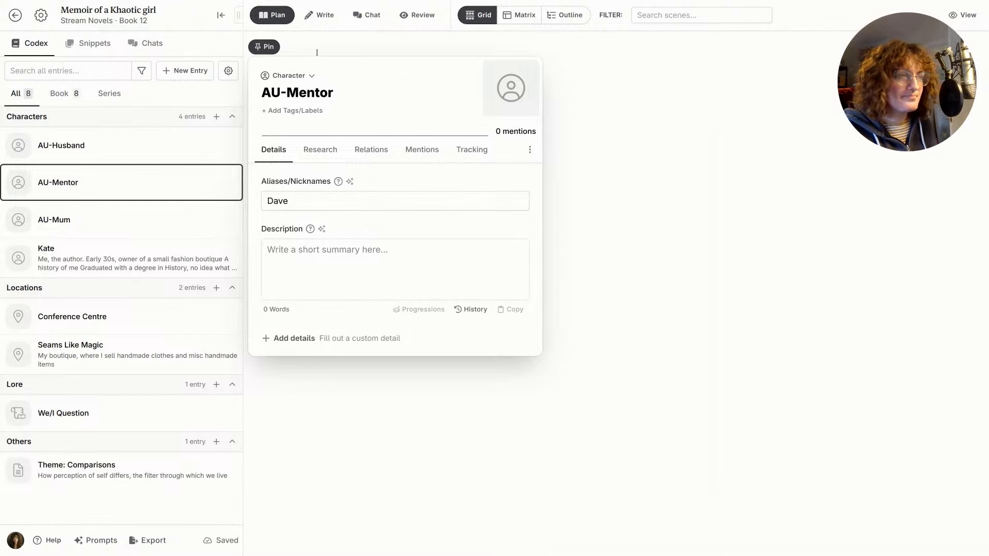
- Review the key relationships listed in the snippet "the accidental entrepreneur"
left_click(165, 68)
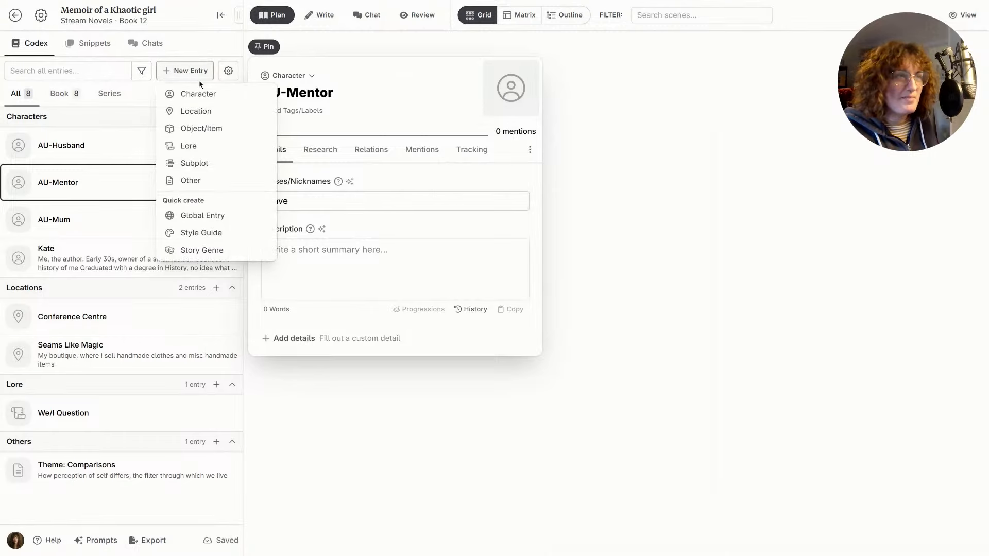
left_click(90, 43)
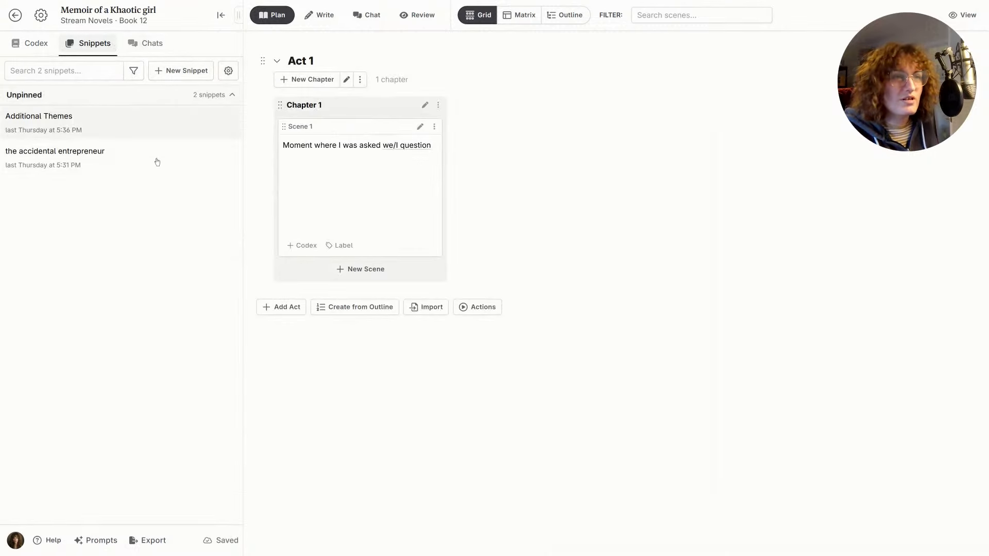
left_click(54, 155)
scroll(453, 352, "down", 5)
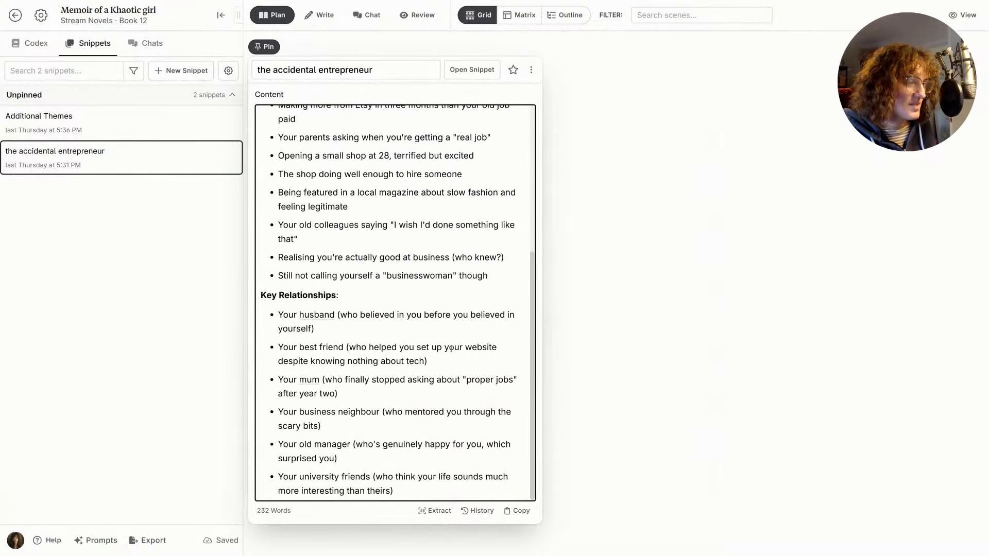
- Create a new character entry in the Codex named AU-Bestie
left_click(32, 43)
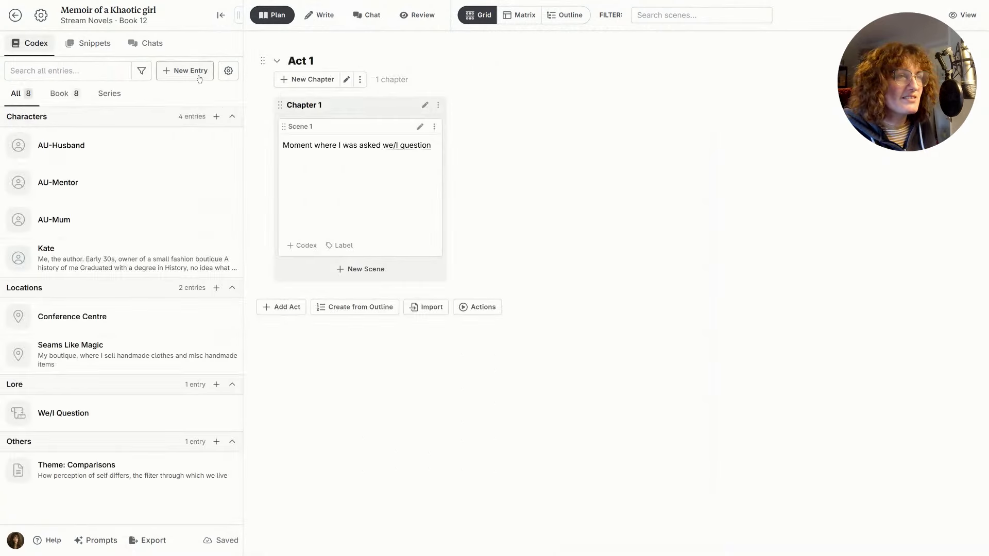
left_click(196, 73)
left_click(220, 99)
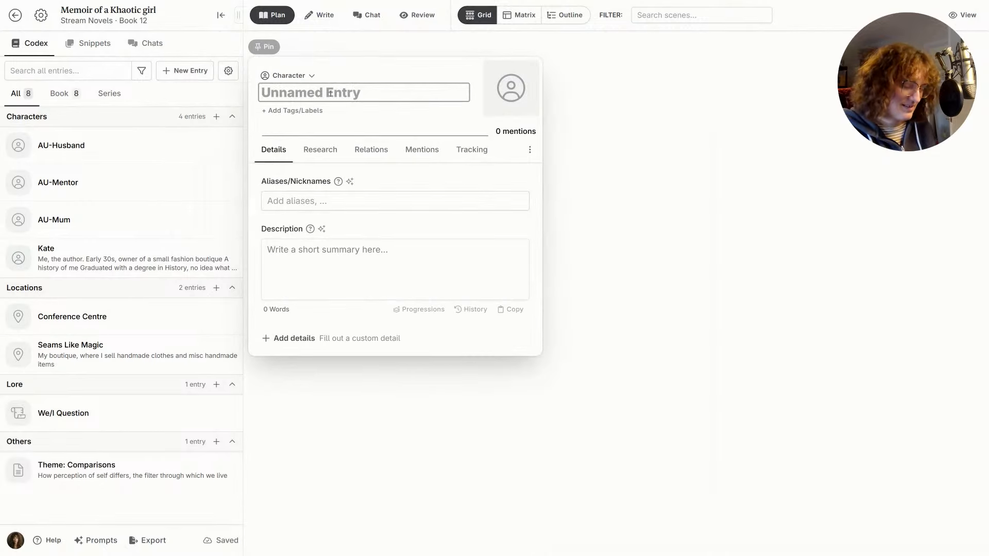
type("AU Be")
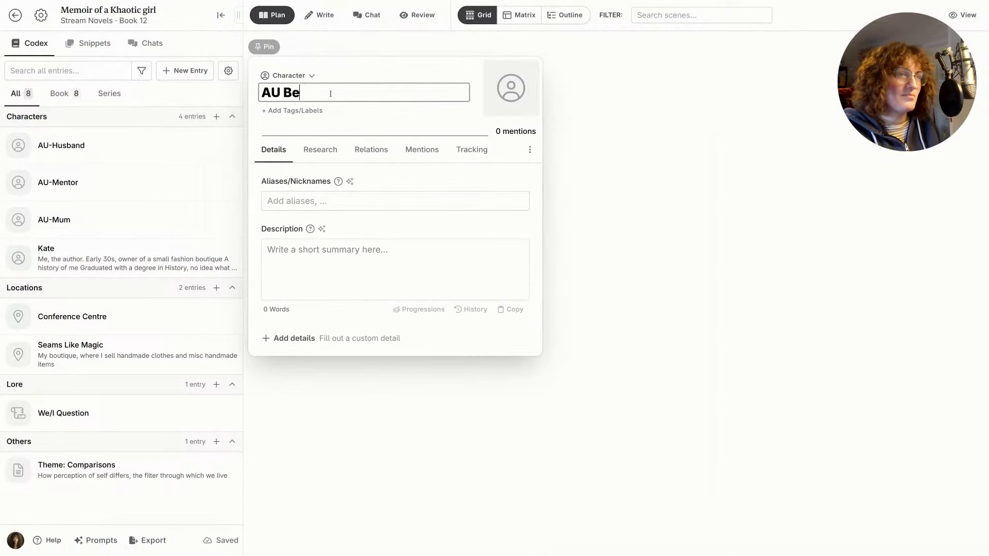
key("BackSpace")
key("BackSpace")
type("-Bestie")
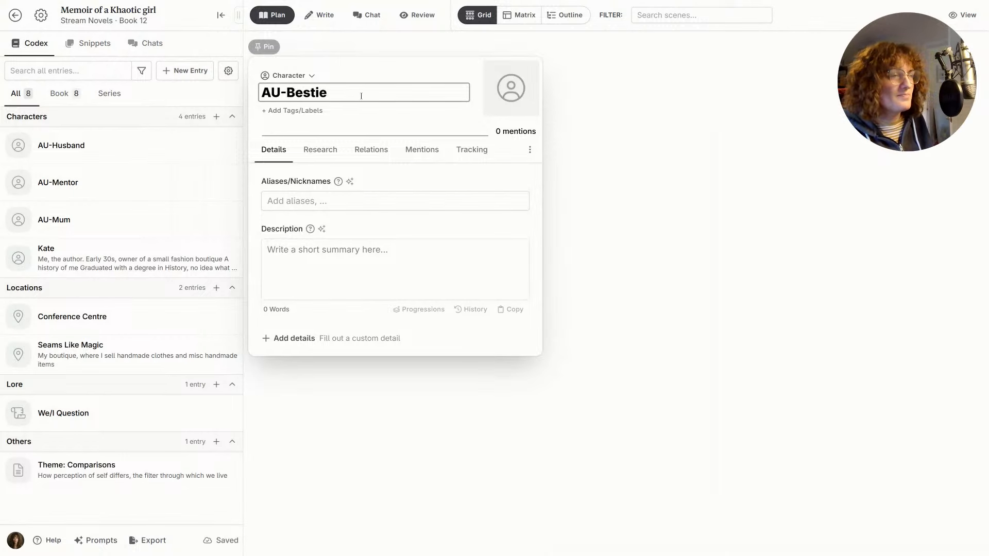
- Enter a first name as the alias of the AU-Bestie character and close the entry
left_click(386, 203)
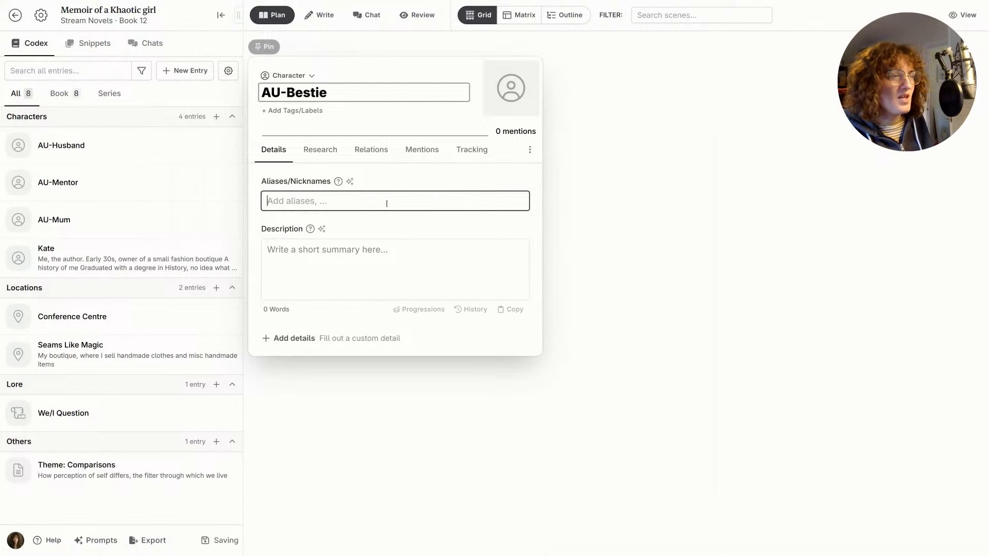
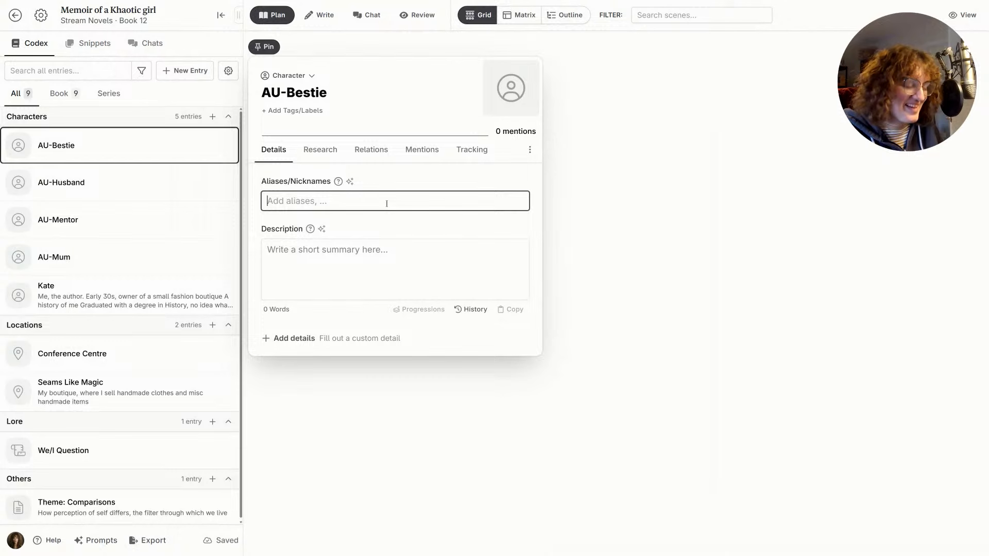
type("Dolly")
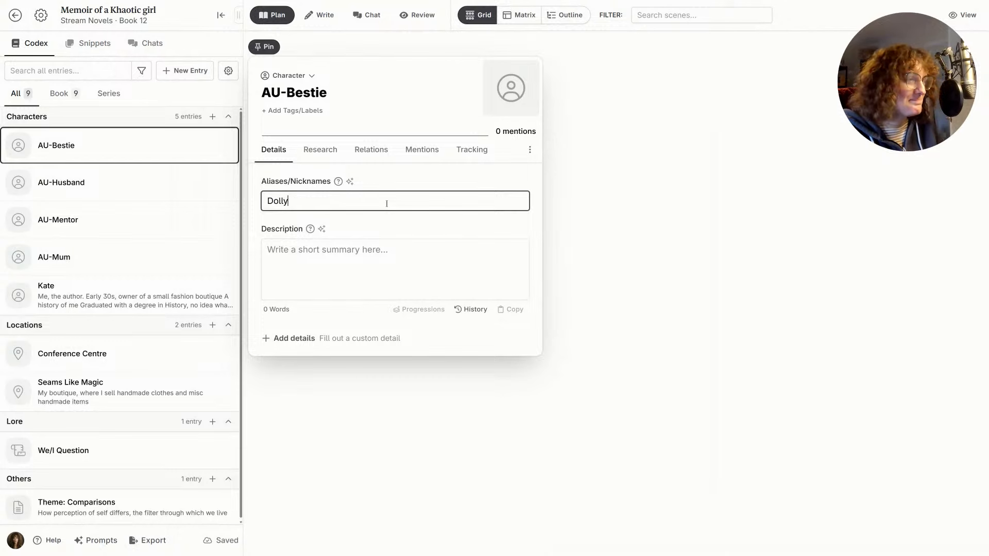
left_click(748, 122)
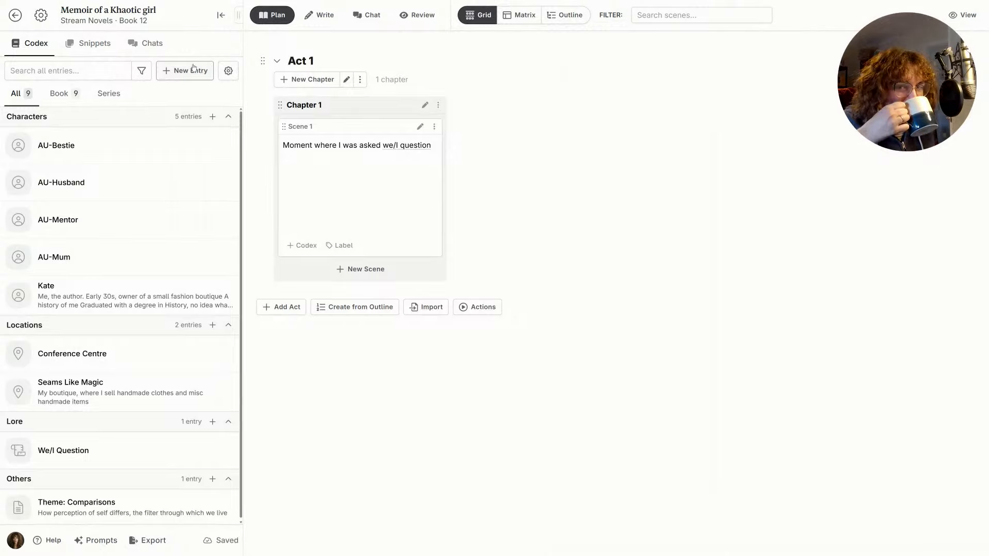
left_click(101, 46)
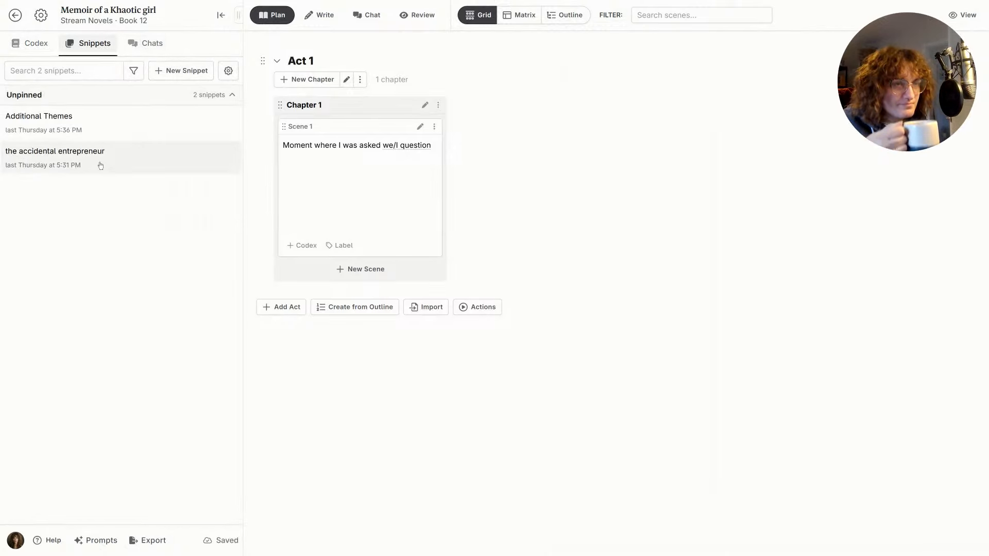
left_click(36, 49)
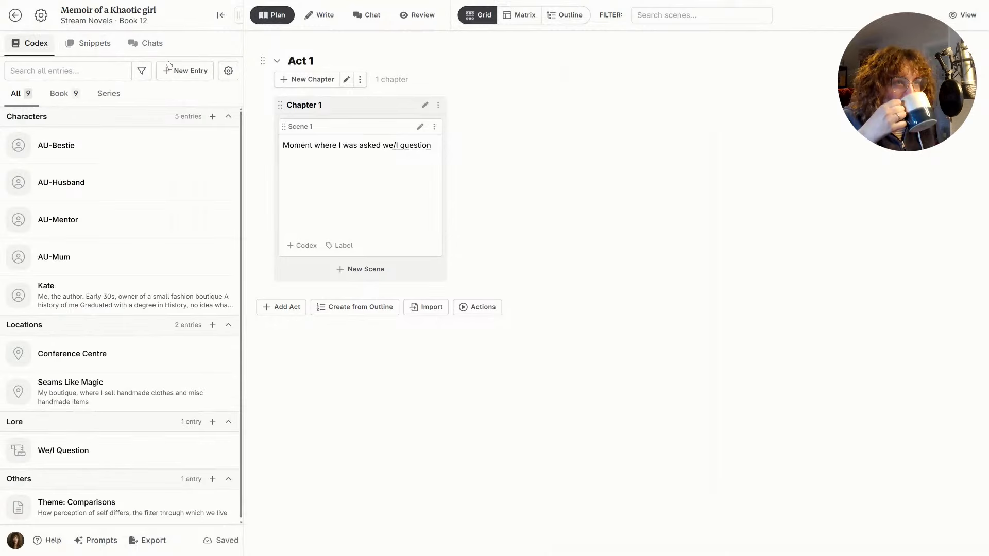
left_click(200, 72)
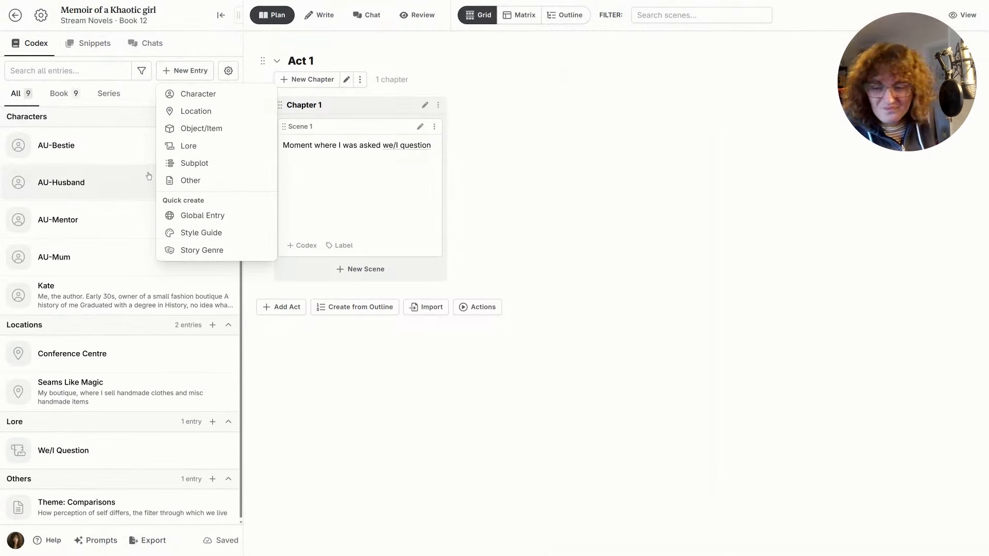
- Reopen the AU-Bestie character and replace its alias with a different first name
left_click(85, 149)
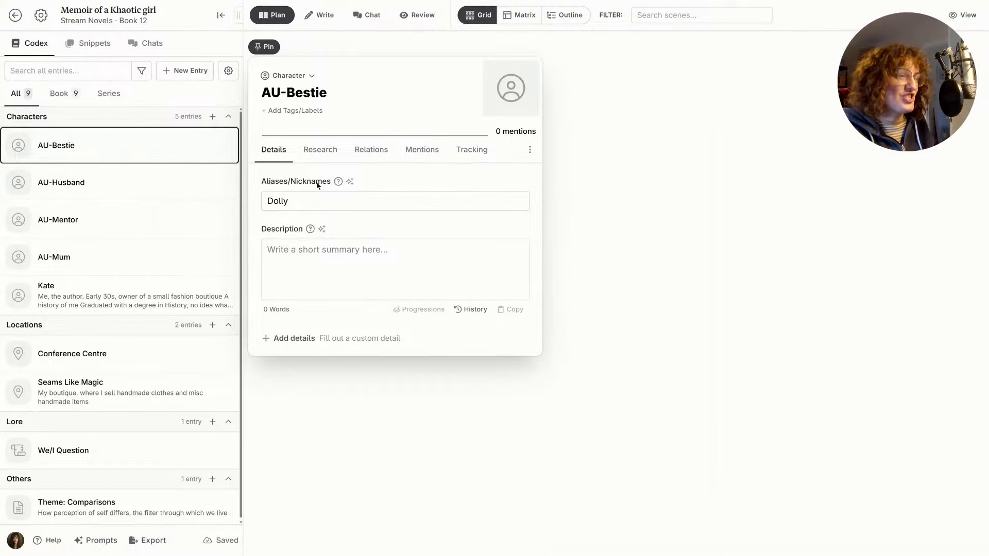
left_click(310, 202)
type("Regina")
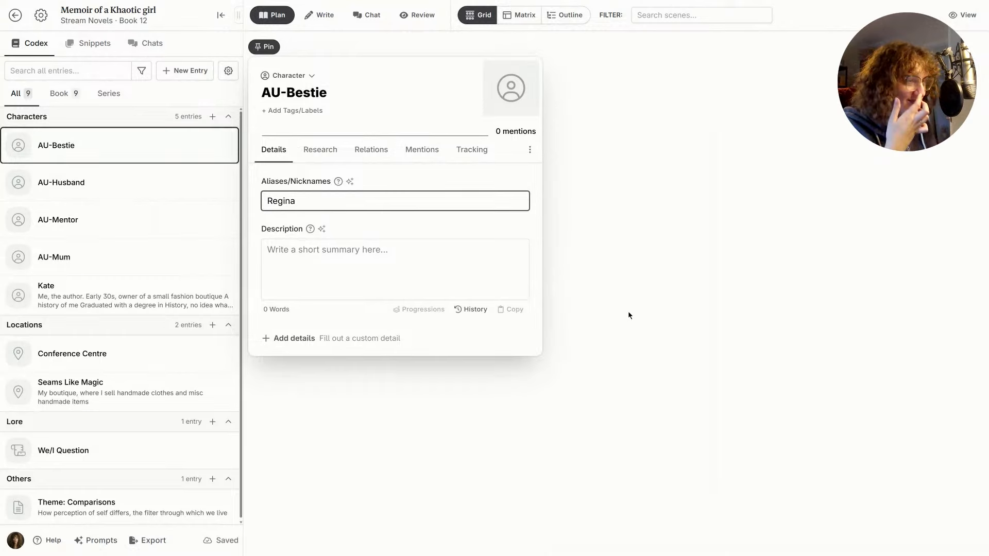
left_click(618, 275)
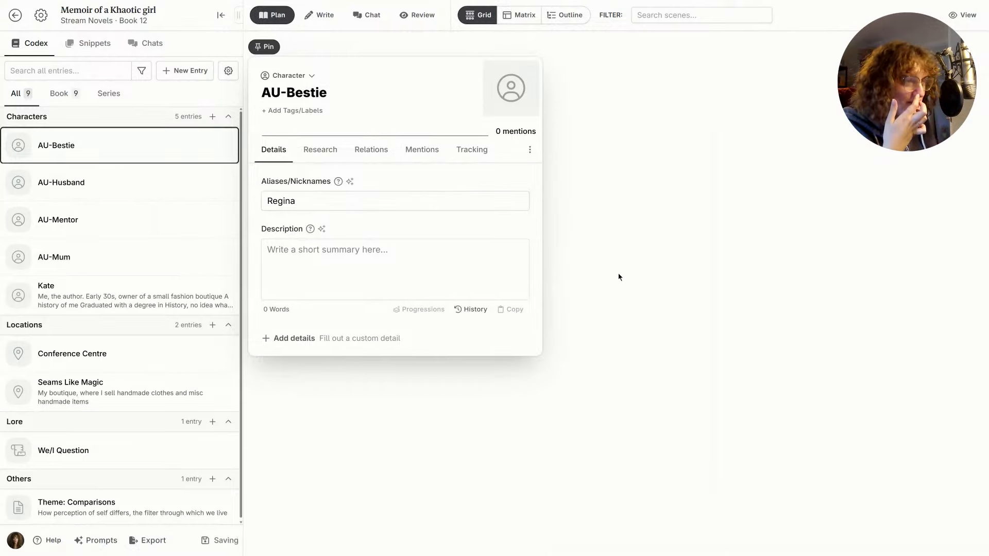
- Create a location entry named AU-House and give it the alias "house"
left_click(160, 76)
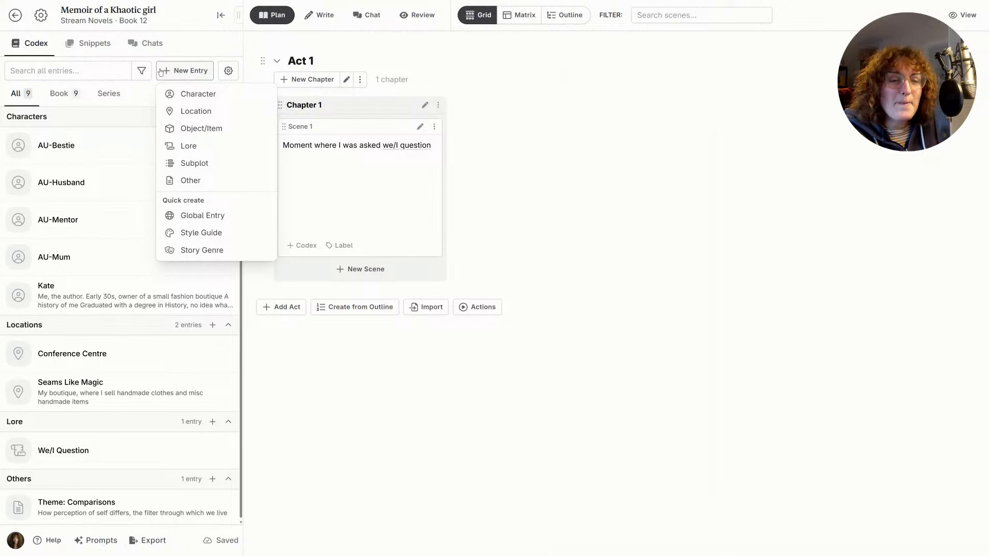
left_click(224, 117)
type("AU-House")
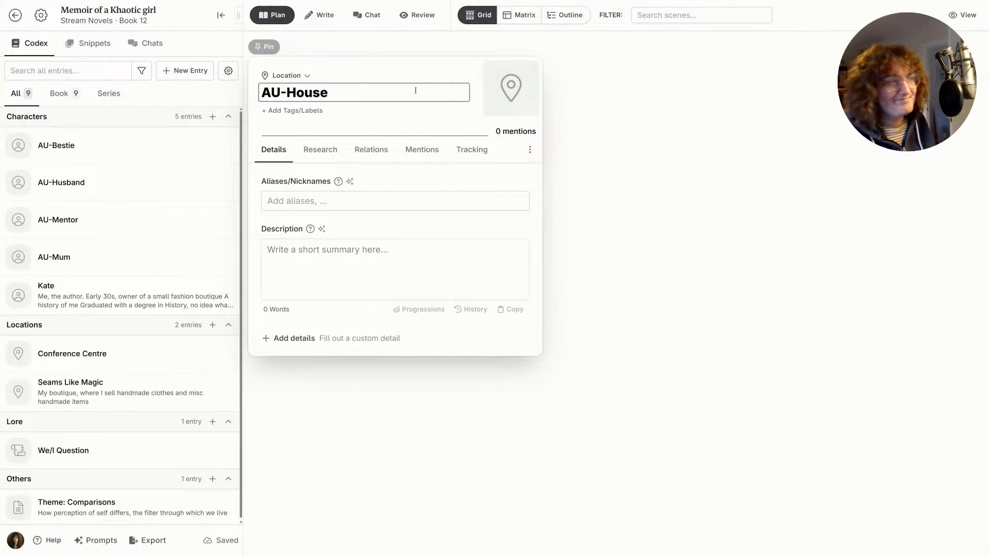
key("Return")
left_click(276, 203)
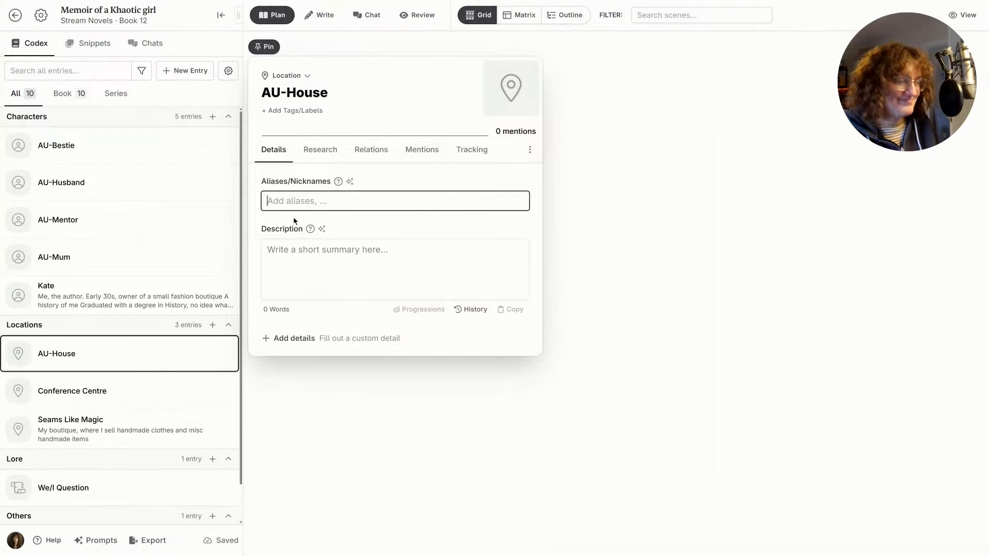
left_click(404, 223)
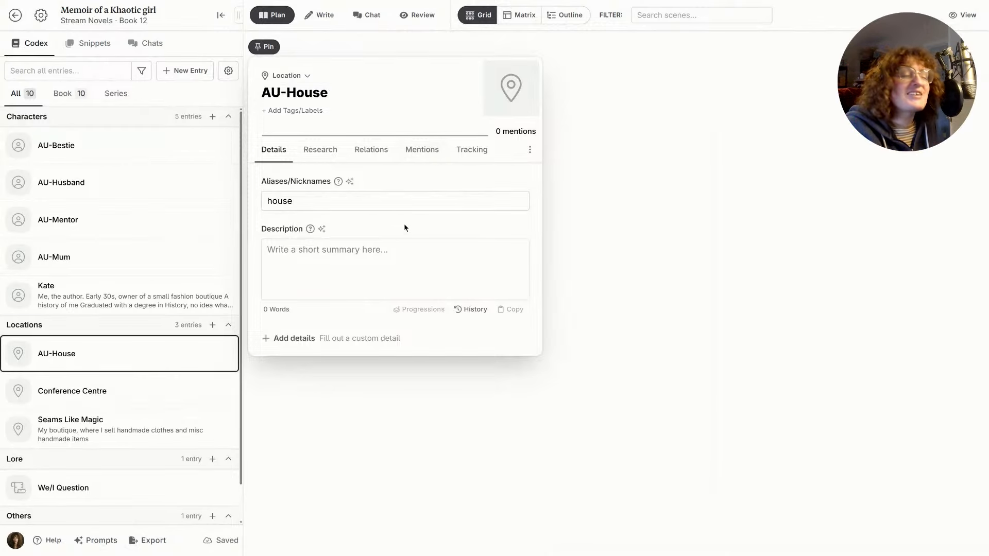
left_click(486, 453)
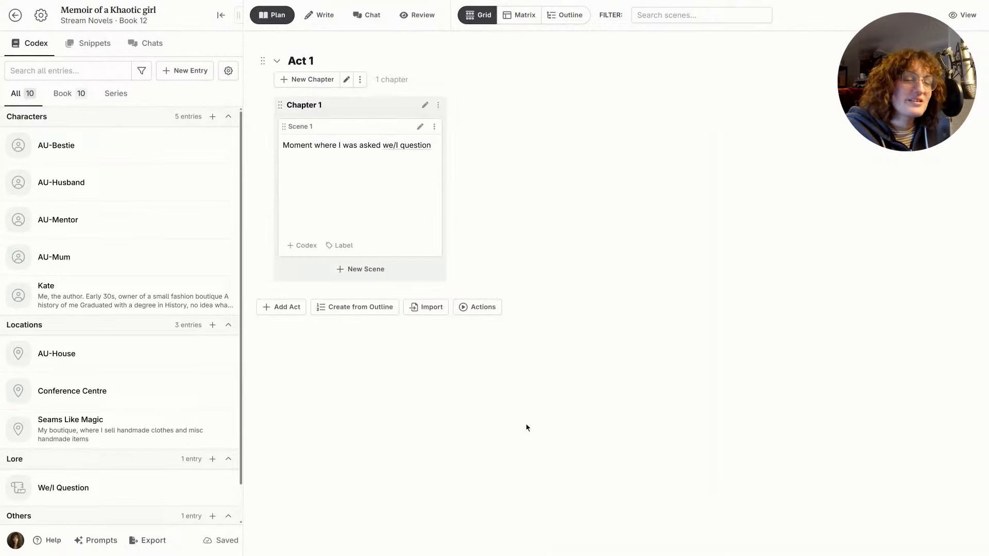
- Relate the We/I Question lore entry to the author's character, the Conference Centre location and the Theme: Comparisons entry
scroll(165, 329, "down", 1)
scroll(166, 326, "up", 1)
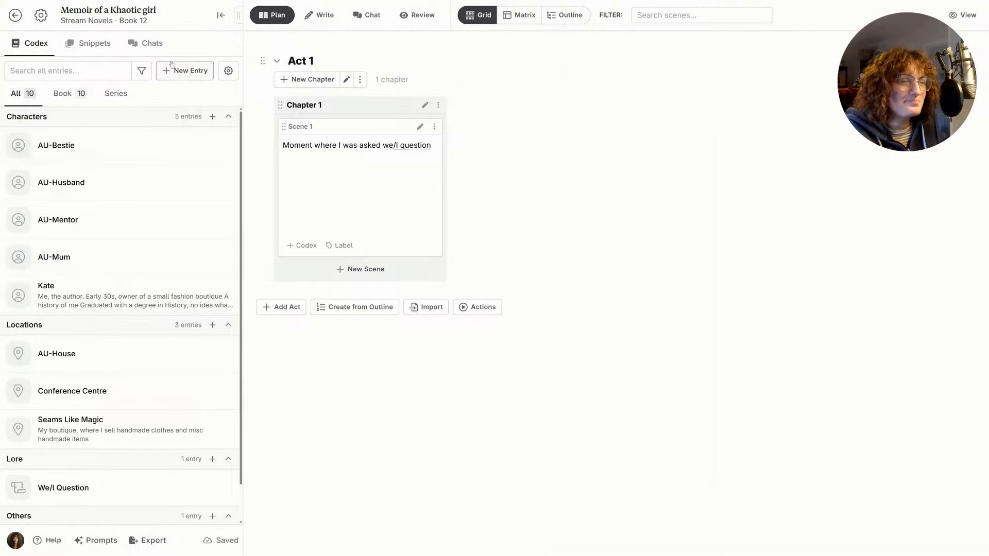
scroll(183, 266, "down", 1)
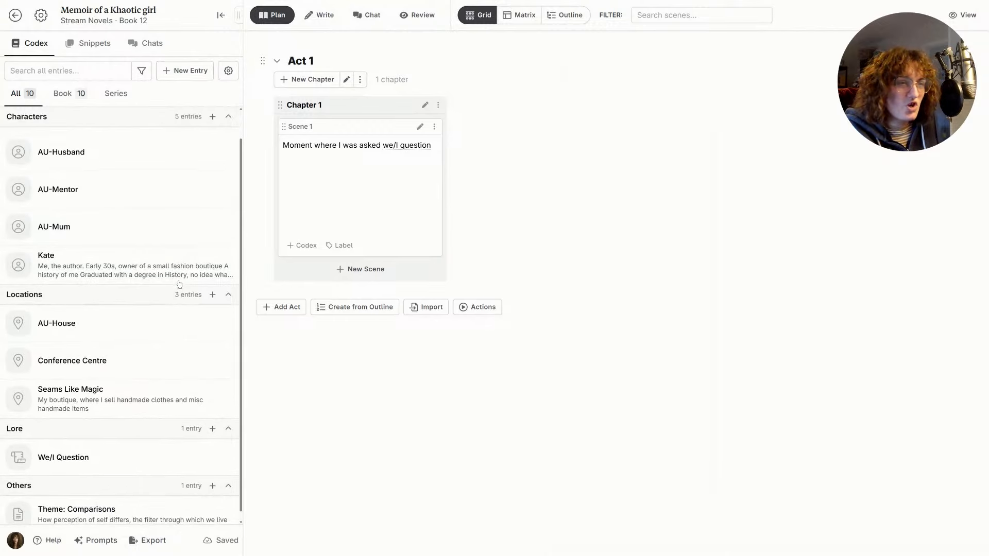
scroll(179, 284, "up", 1)
scroll(179, 285, "down", 1)
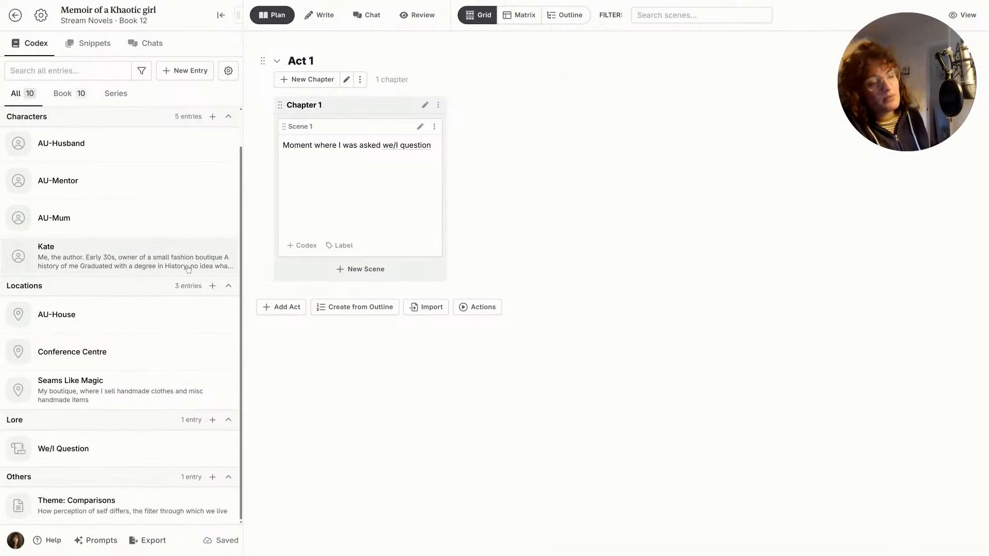
left_click(114, 446)
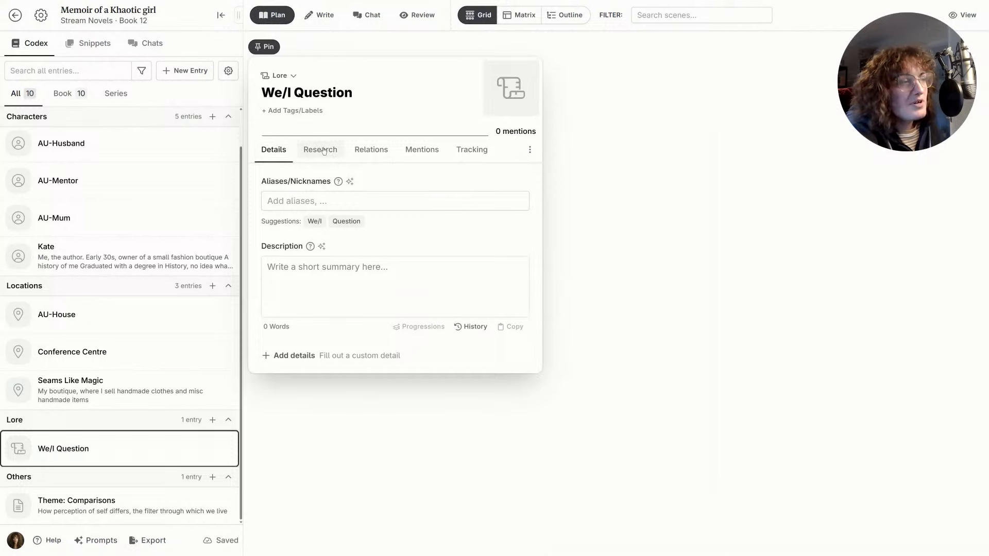
left_click(378, 151)
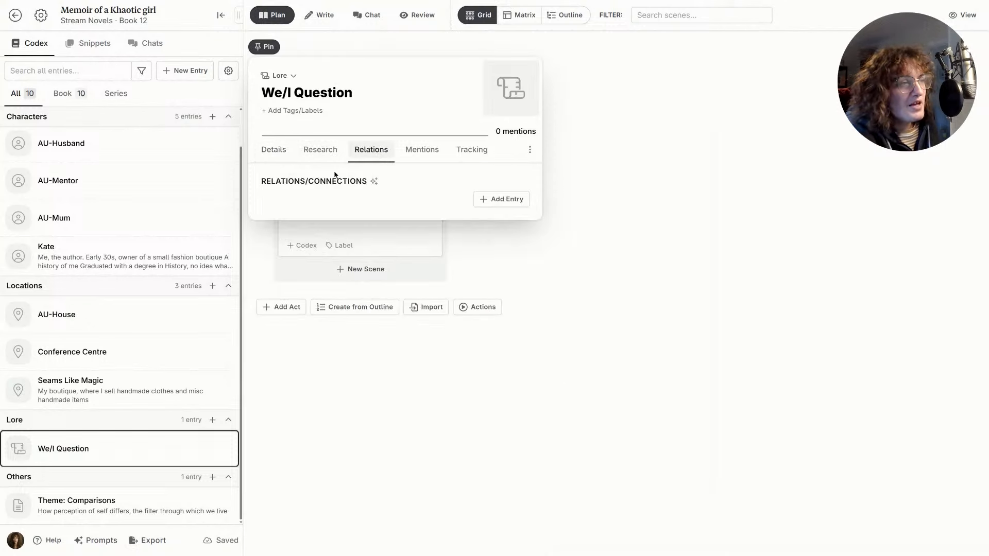
left_click(509, 203)
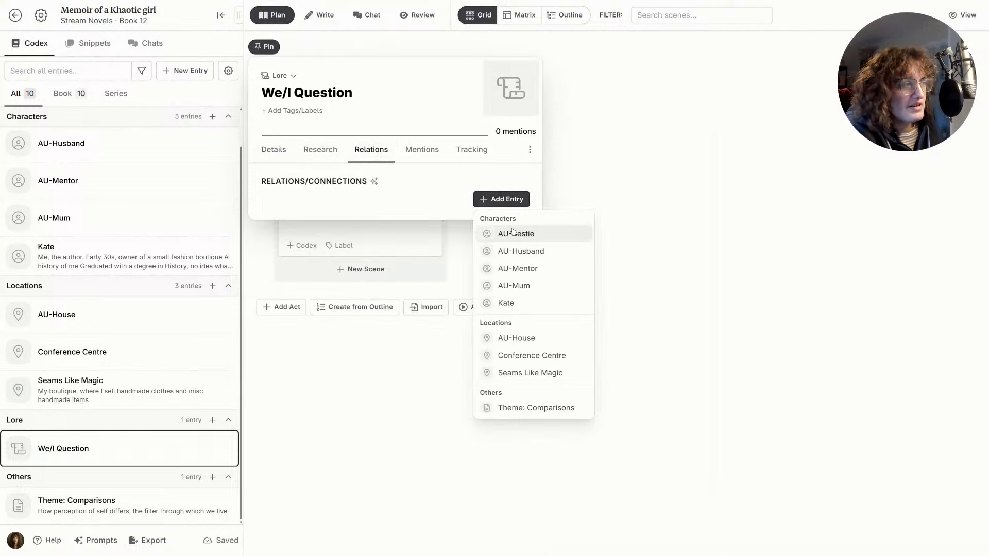
left_click(516, 305)
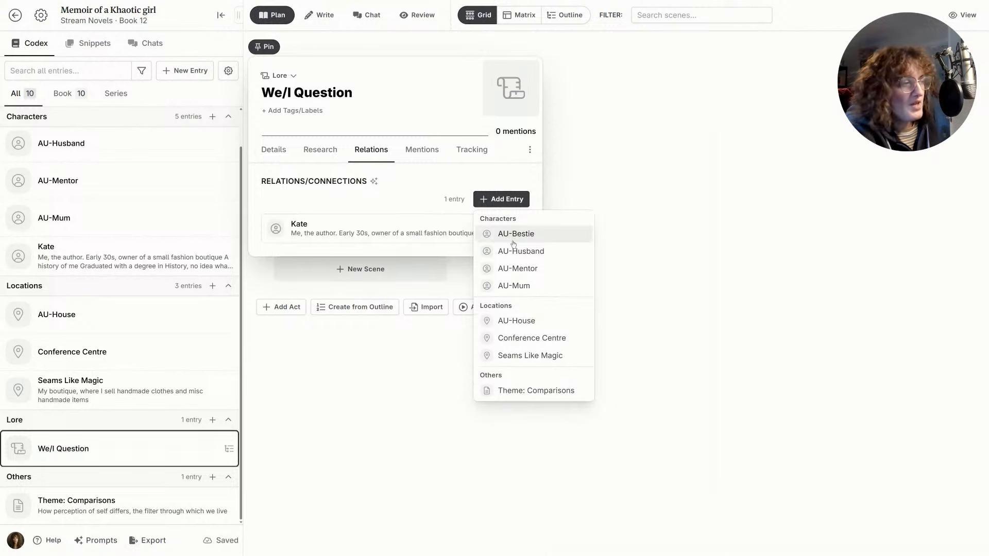
left_click(528, 341)
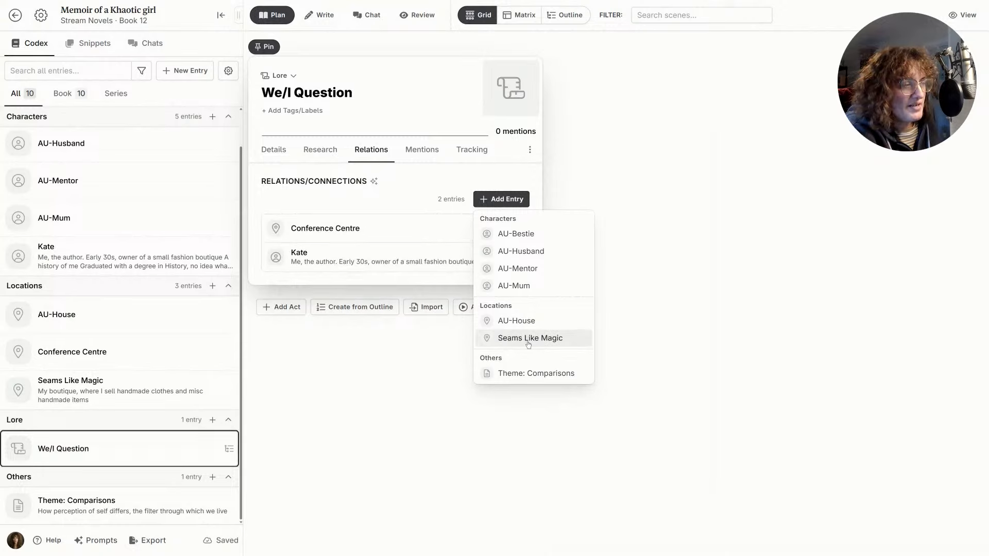
left_click(536, 373)
left_click(433, 411)
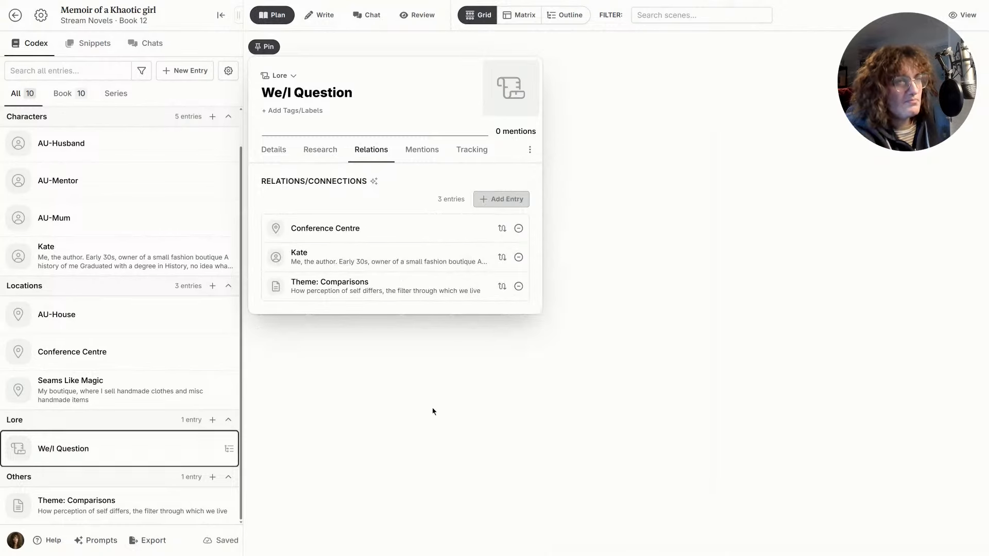
- Create a new character entry in the Codex named Presentation Host
left_click(185, 71)
left_click(214, 94)
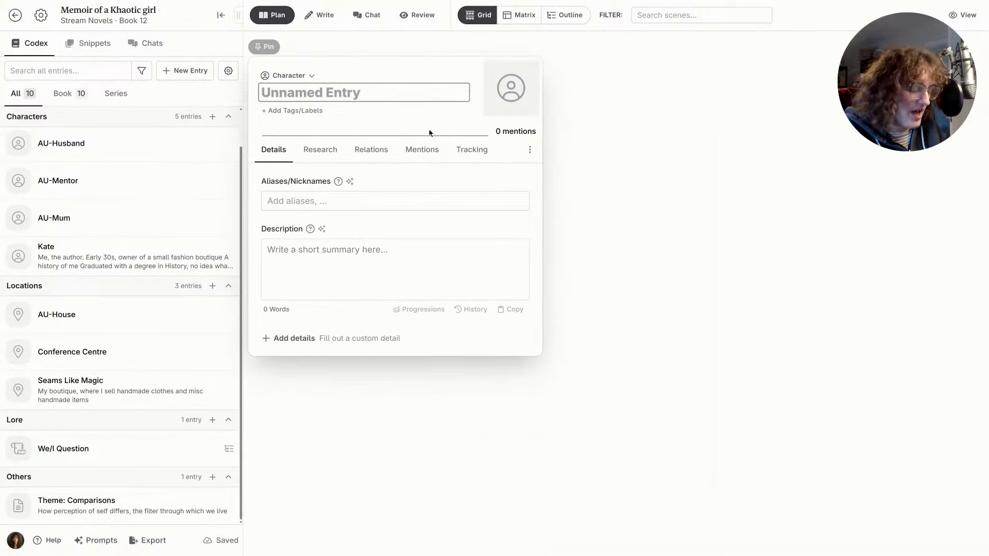
type("PRese")
key("ctrl+a")
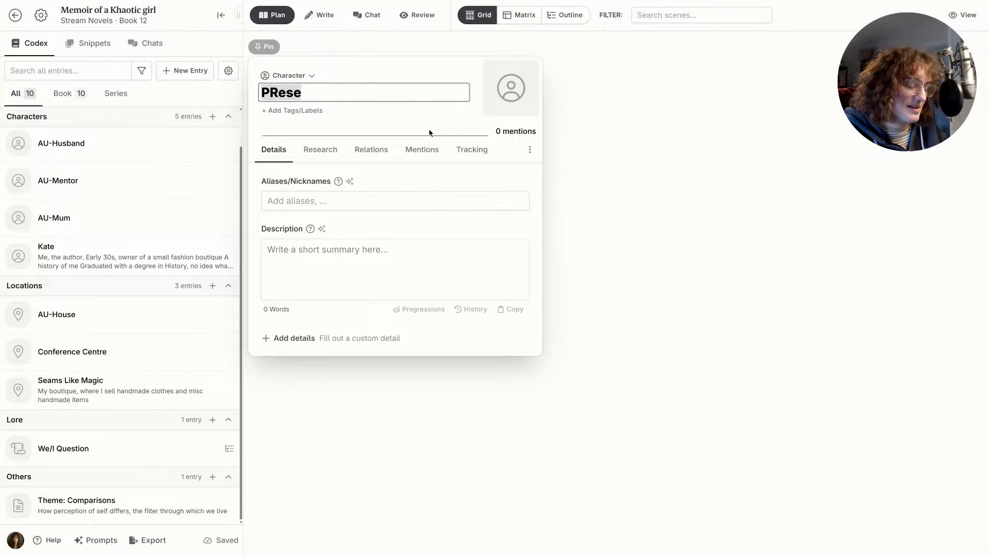
type("Presentation Host")
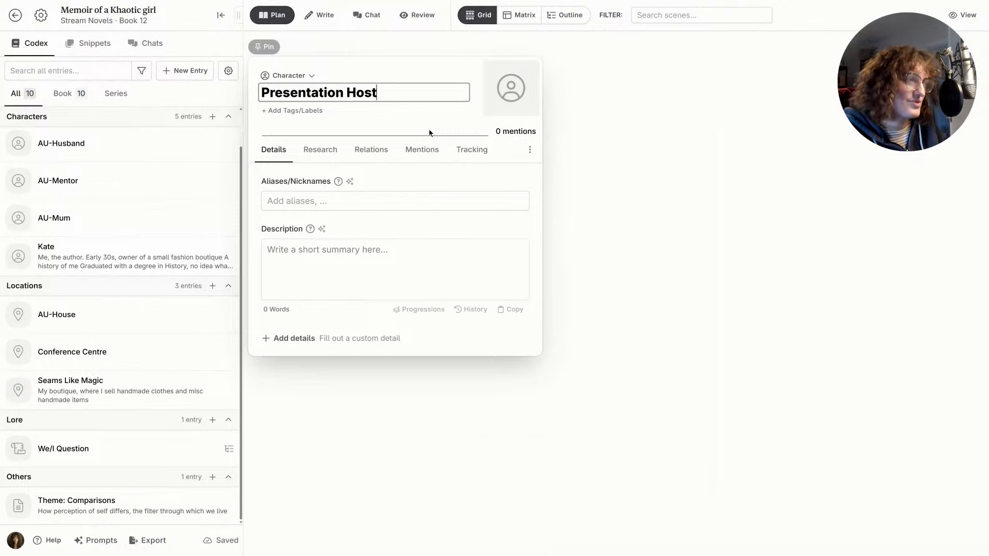
left_click(413, 264)
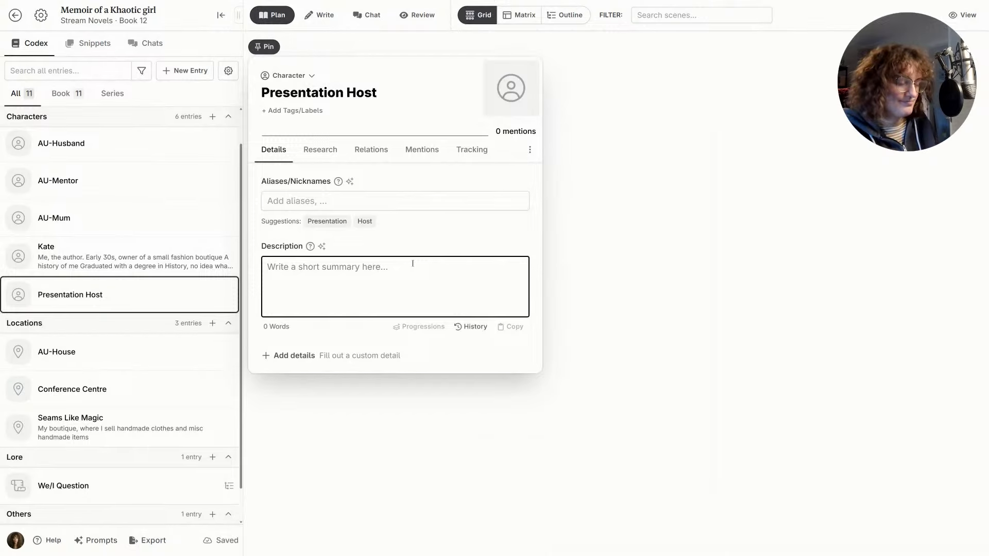
- Describe the Presentation Host character as "Middle aged, overly cheery and enthusiastic, life coach style" and close the entry
type("Middle aged")
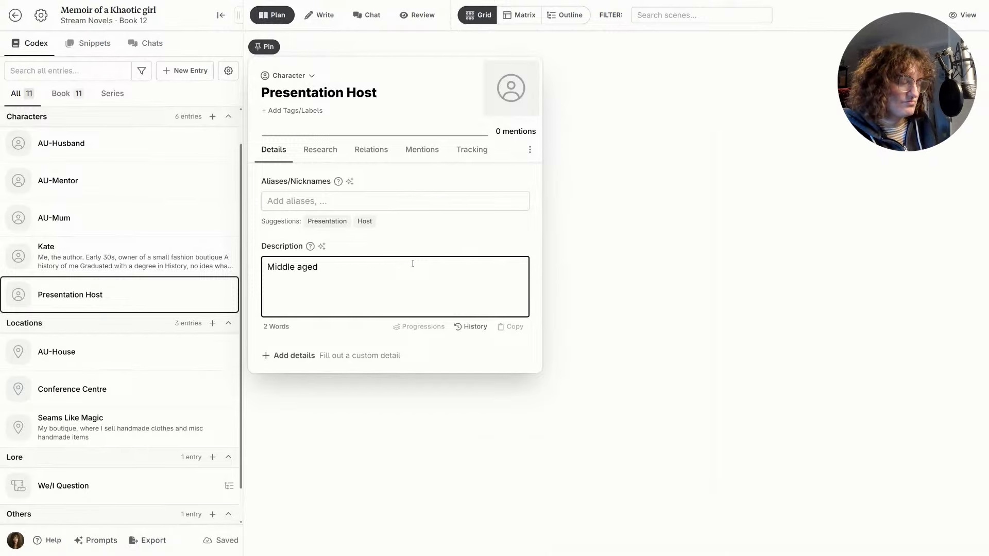
type(", overly chee")
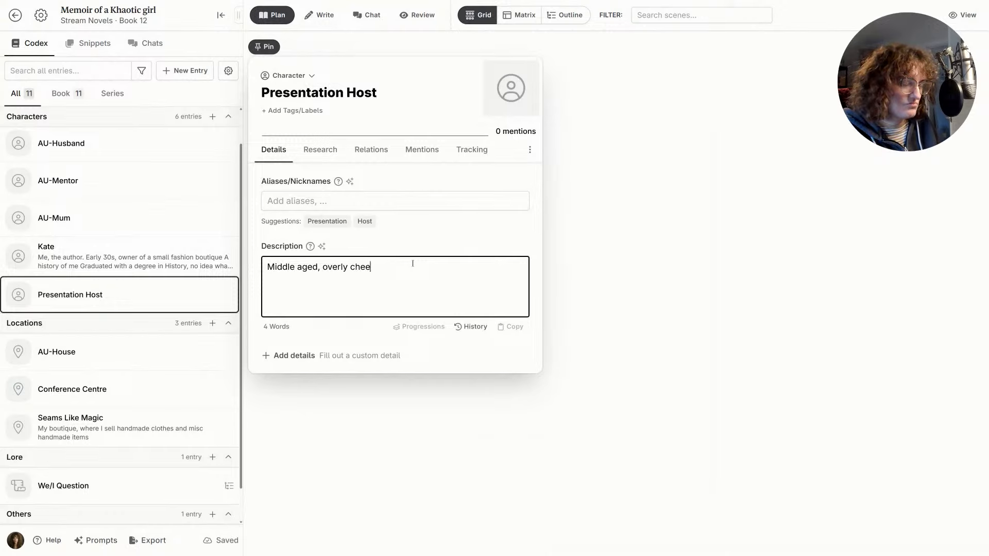
type("ry and enthu")
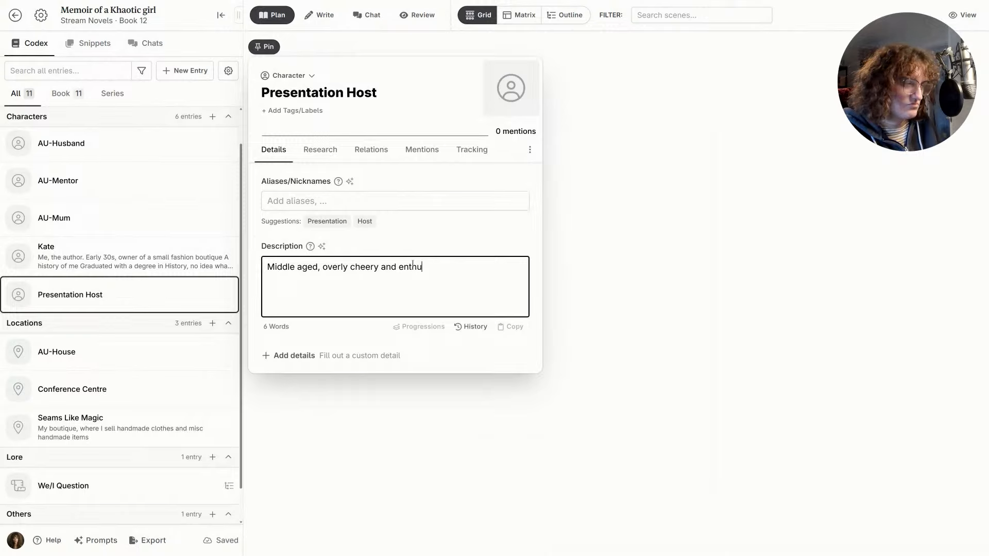
type("siastic, life c")
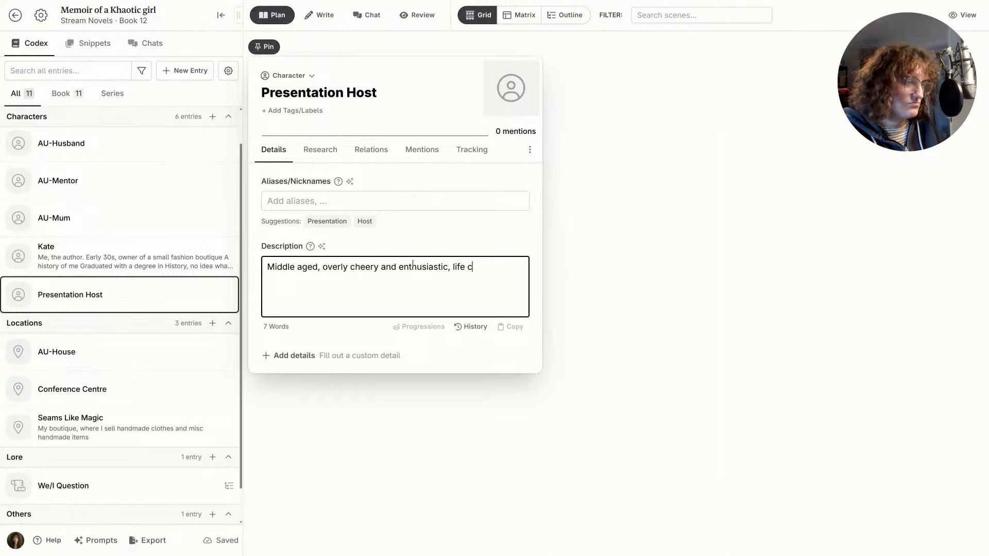
type("oach style")
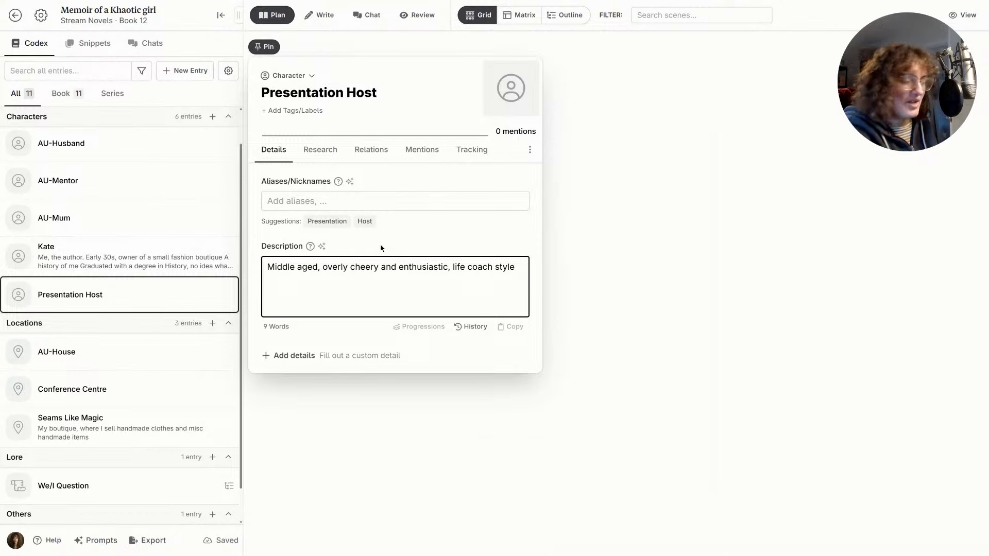
left_click(601, 231)
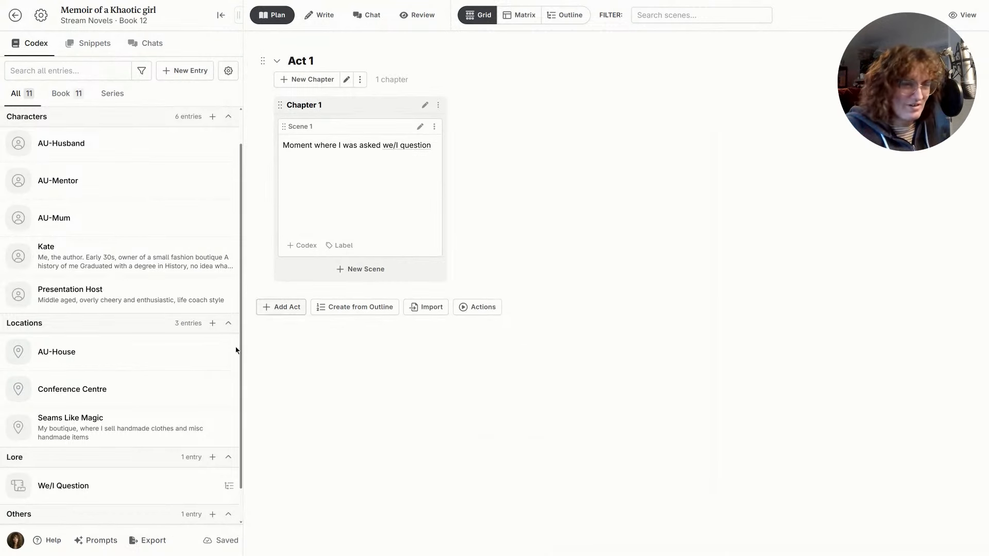
- Add Presentation Host to the relations of the We/I Question lore entry
scroll(206, 360, "down", 1)
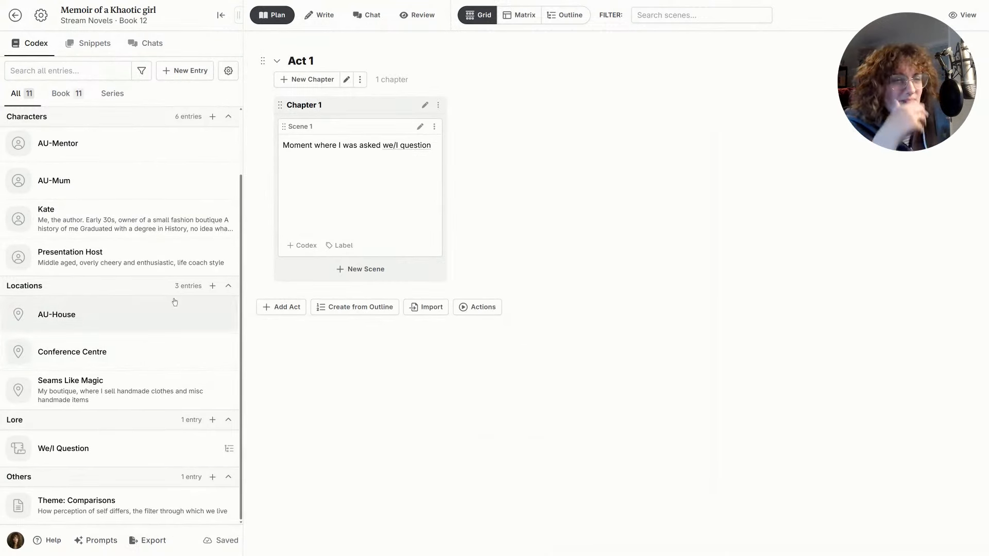
left_click(94, 454)
left_click(371, 150)
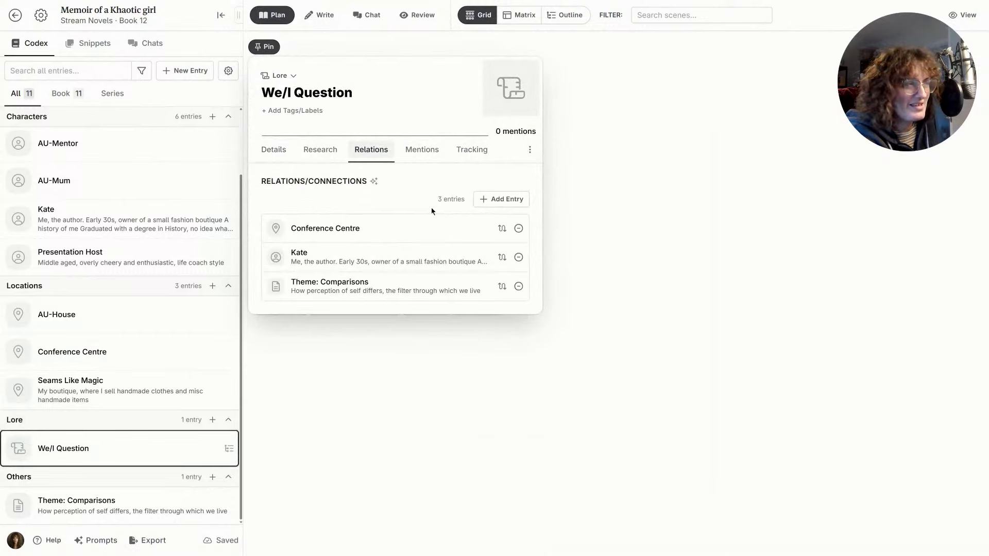
left_click(494, 199)
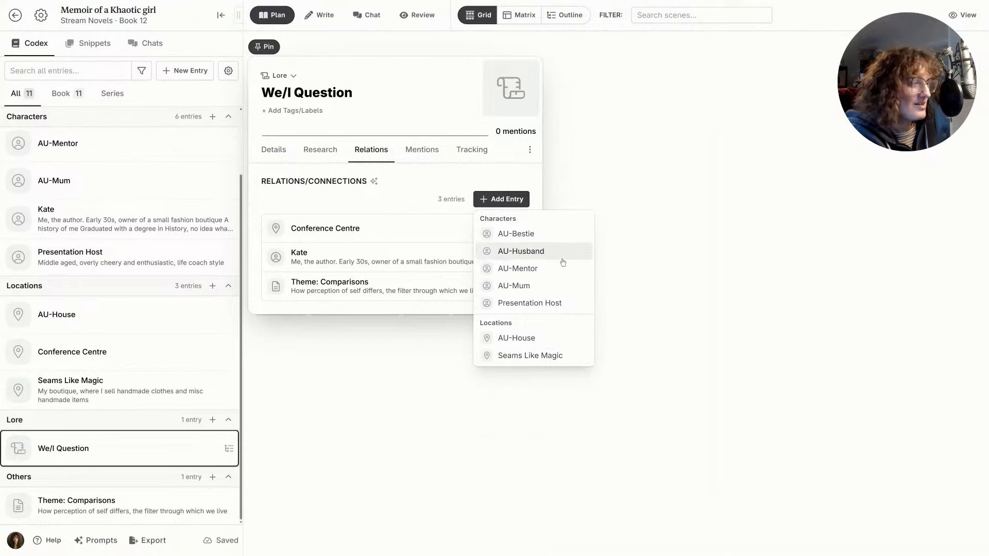
left_click(536, 304)
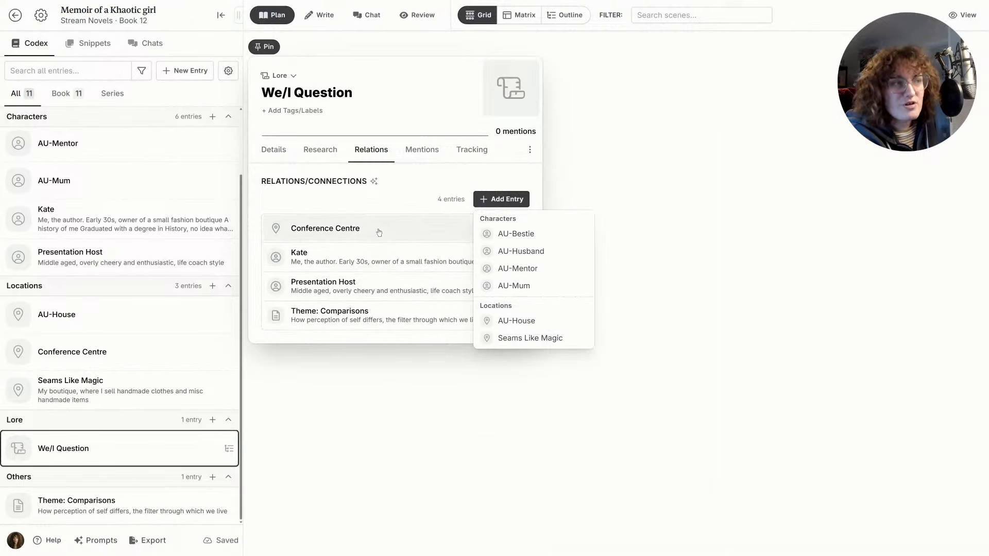
left_click(348, 197)
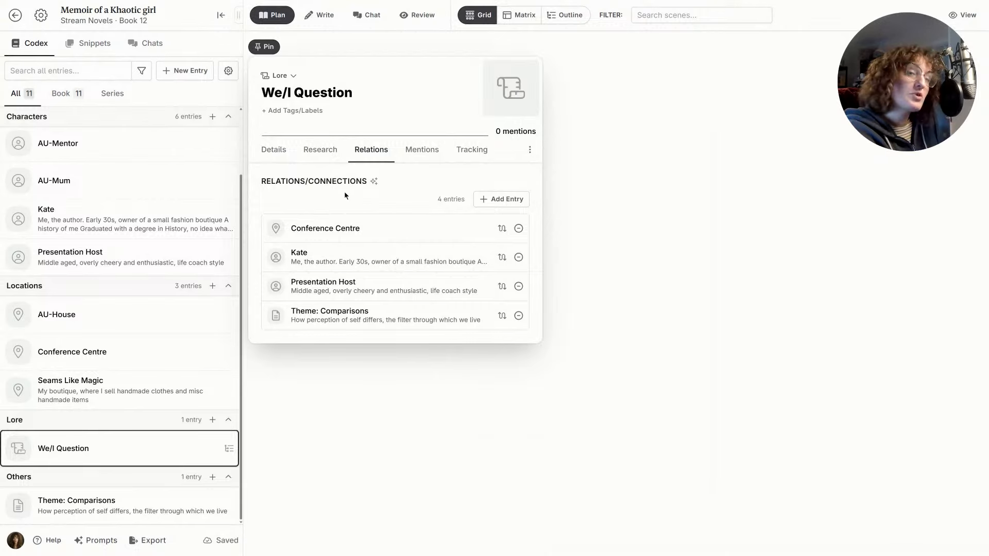
- Examine where the We/I Question entry is mentioned in manuscript and summaries, and look over its relations, research notes and details
left_click(405, 151)
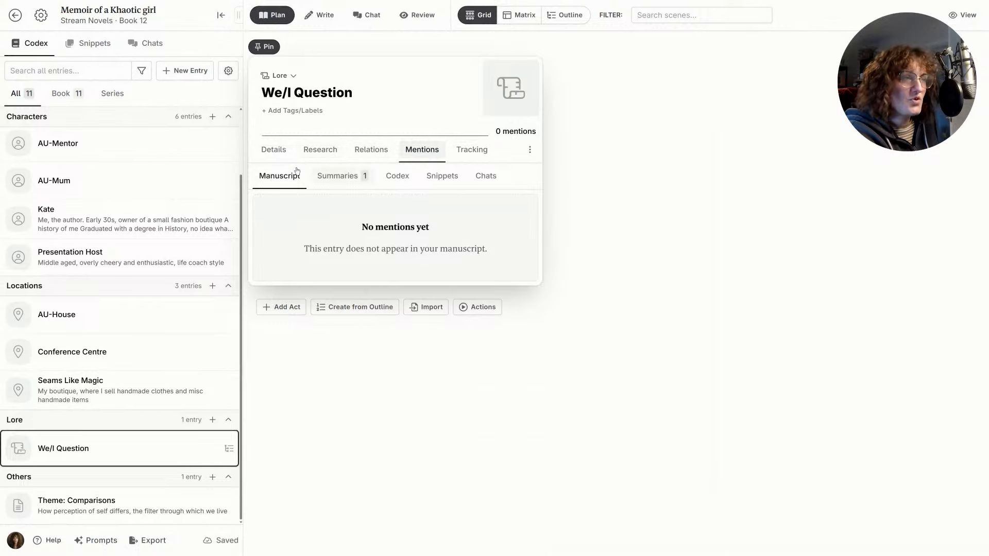
left_click(336, 177)
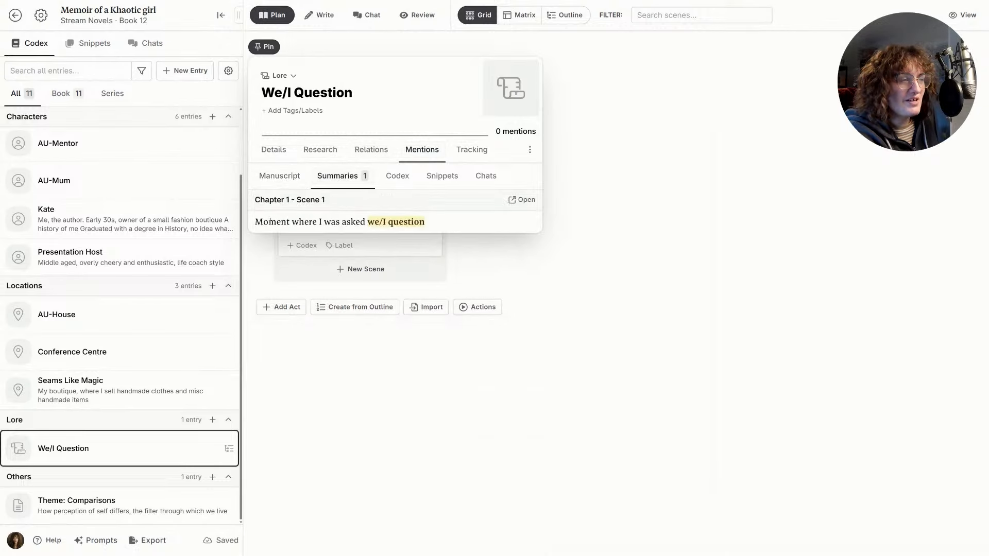
left_click_drag(268, 222, 467, 221)
left_click(467, 218)
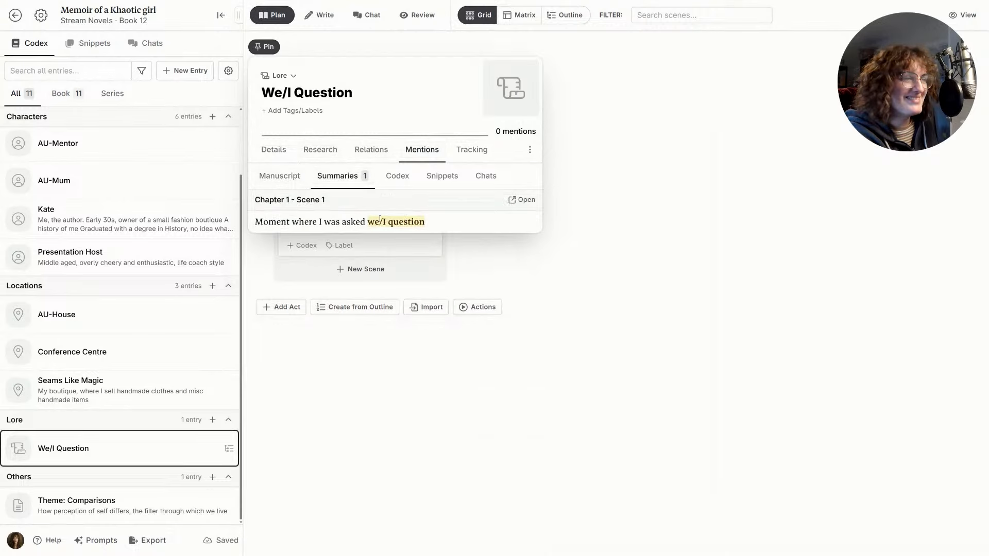
left_click(370, 149)
left_click(336, 151)
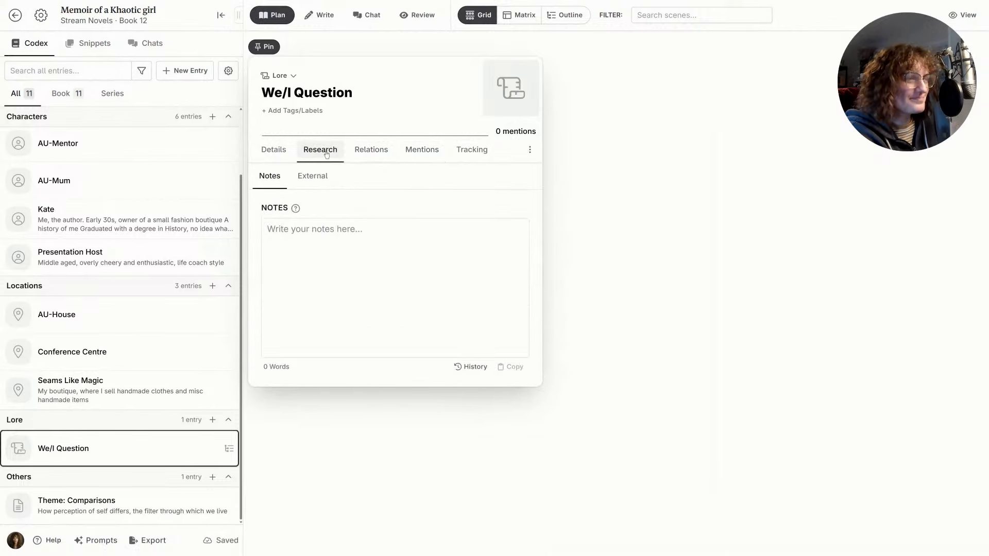
left_click(273, 159)
- From the author's character entry, open the custom details management and create the ready-made Pronouns detail
scroll(192, 195, "up", 3)
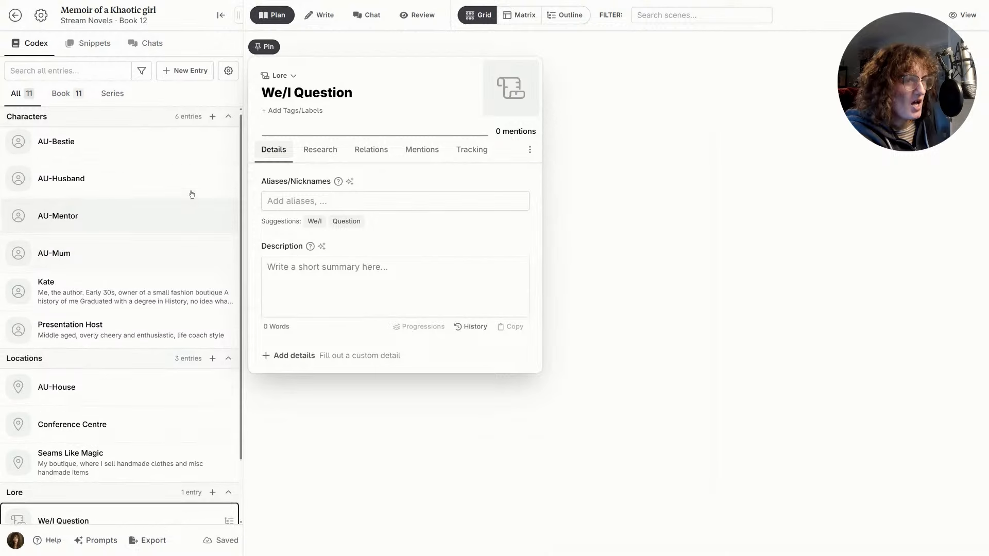
left_click(161, 311)
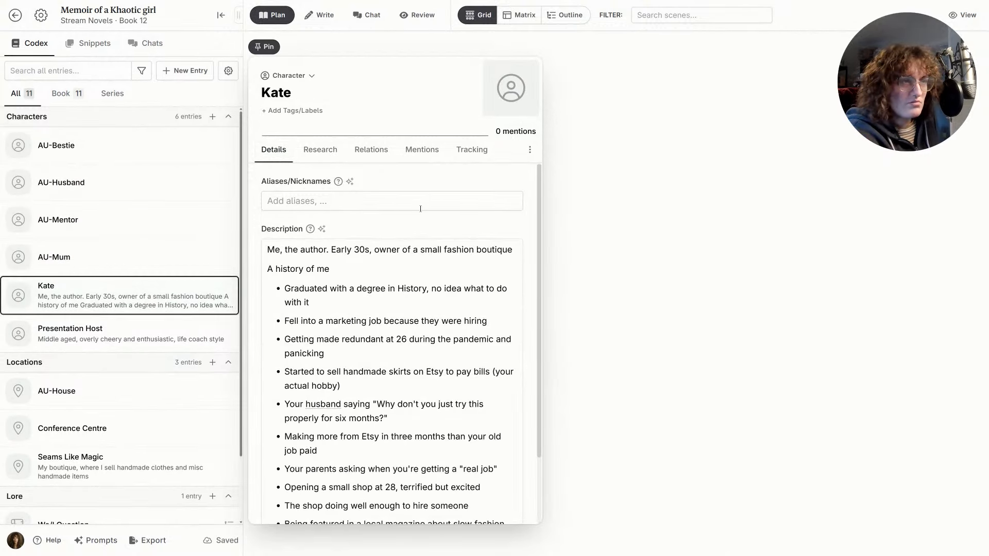
scroll(419, 208, "down", 3)
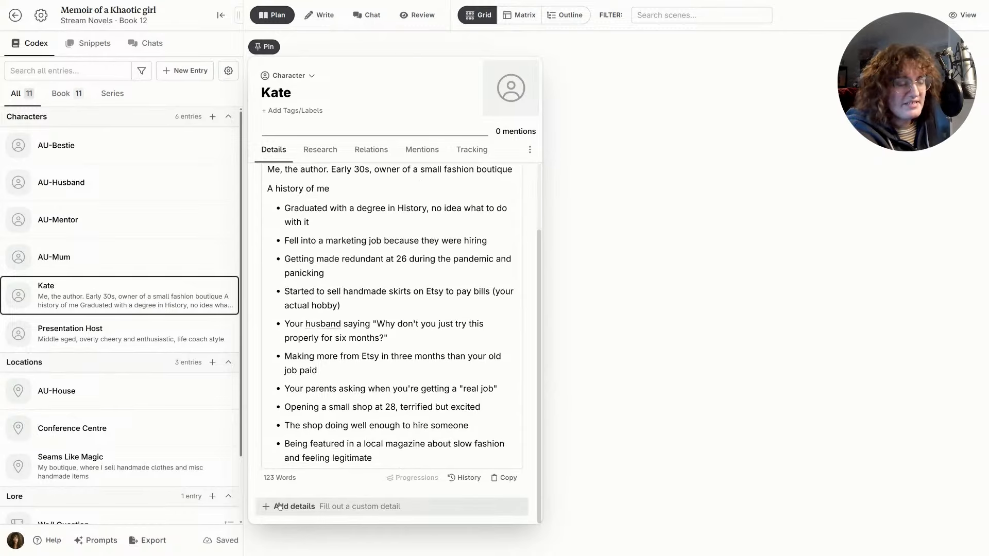
left_click(304, 512)
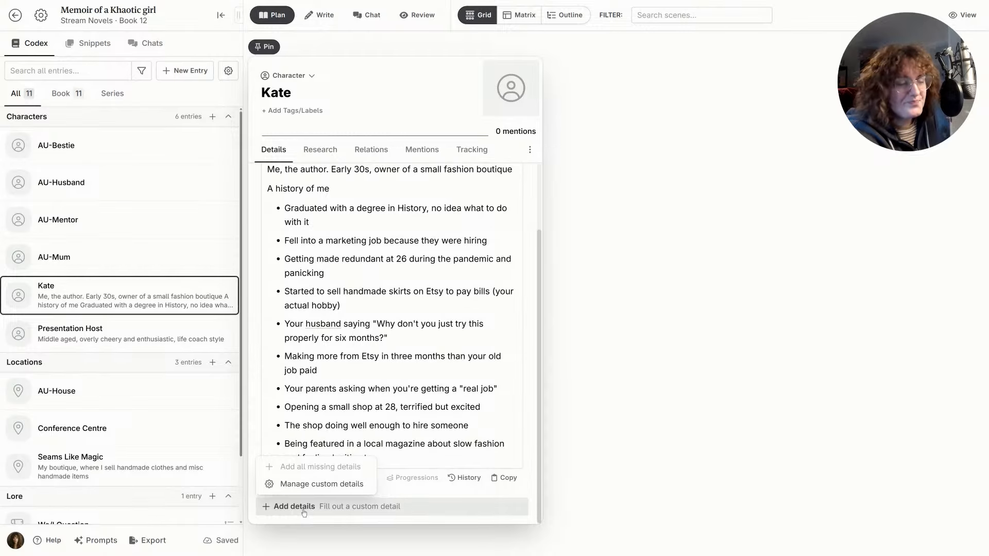
left_click(357, 484)
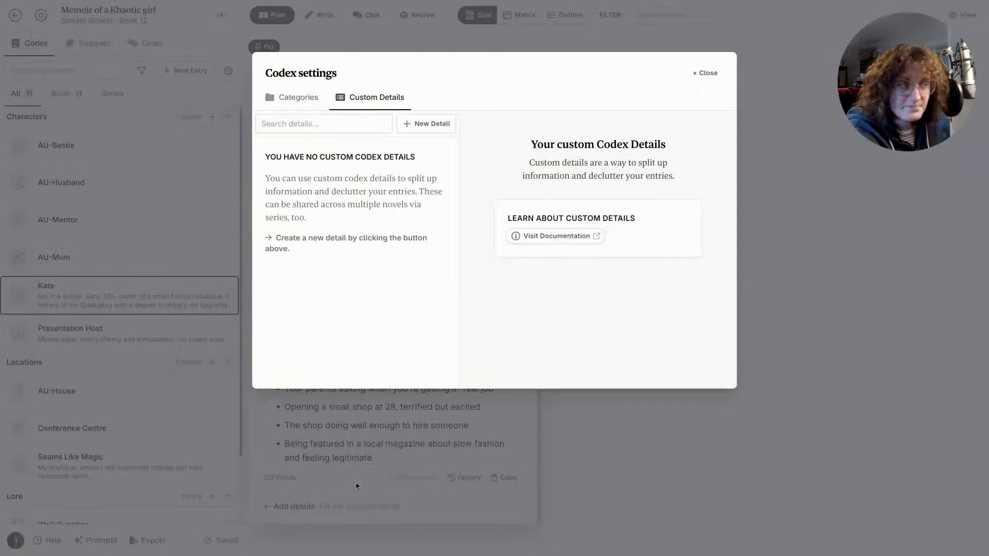
left_click(420, 124)
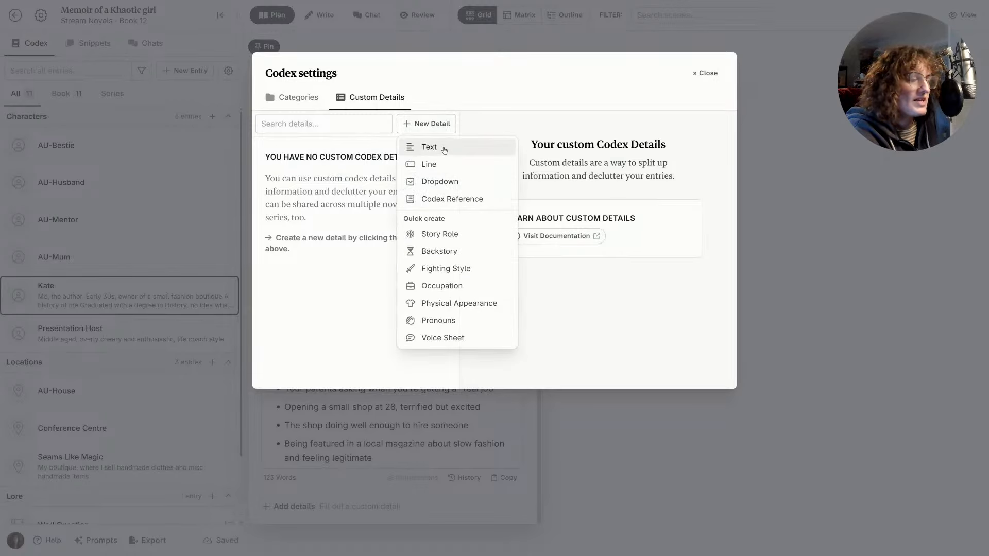
left_click(468, 322)
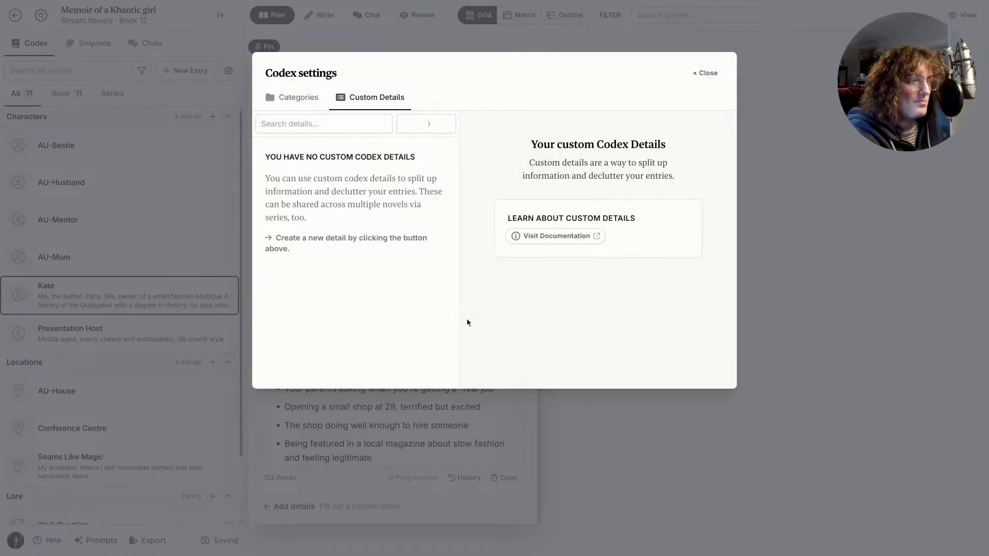
- Create a text custom detail named with the author's first name followed by "'s Perception"
left_click(412, 124)
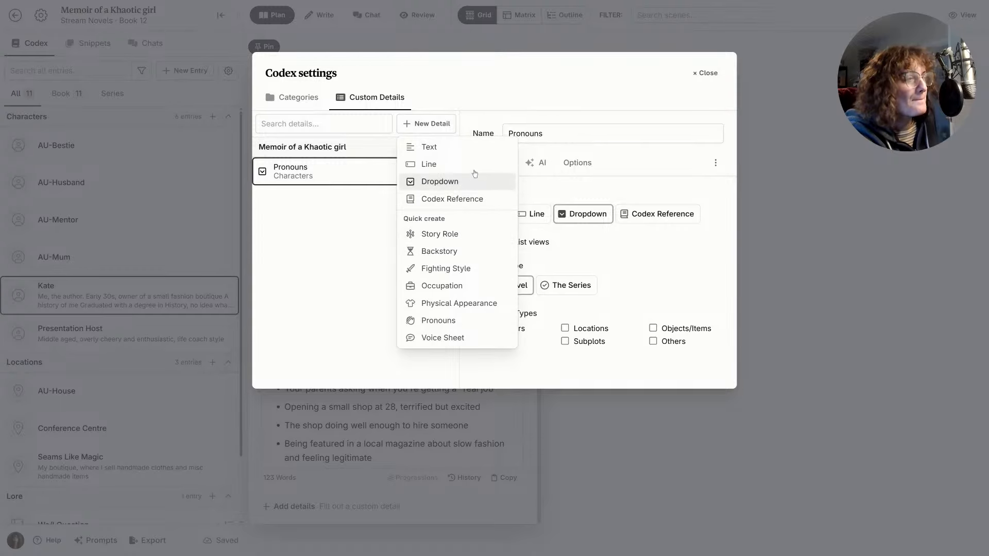
left_click(475, 147)
left_click(531, 136)
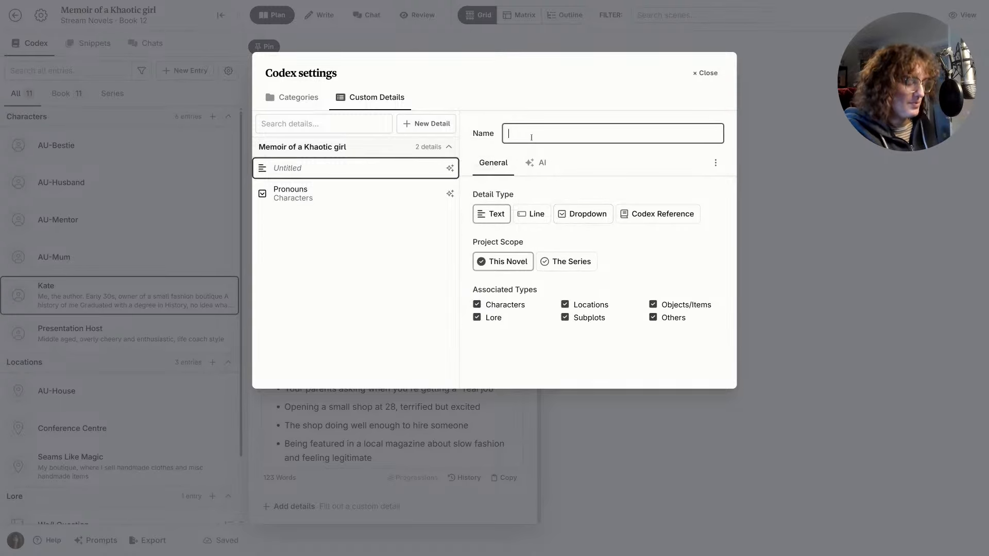
type("Kate's P")
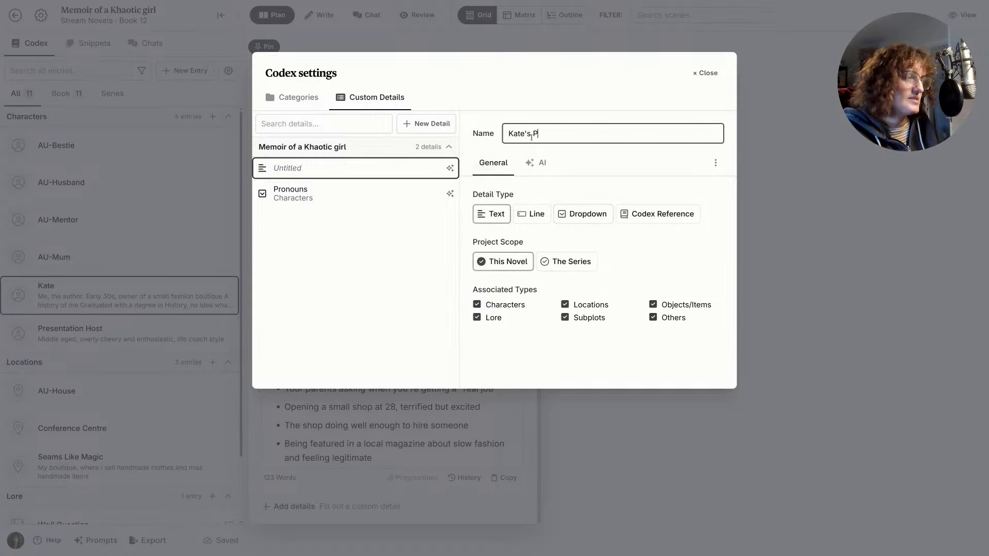
type("erception")
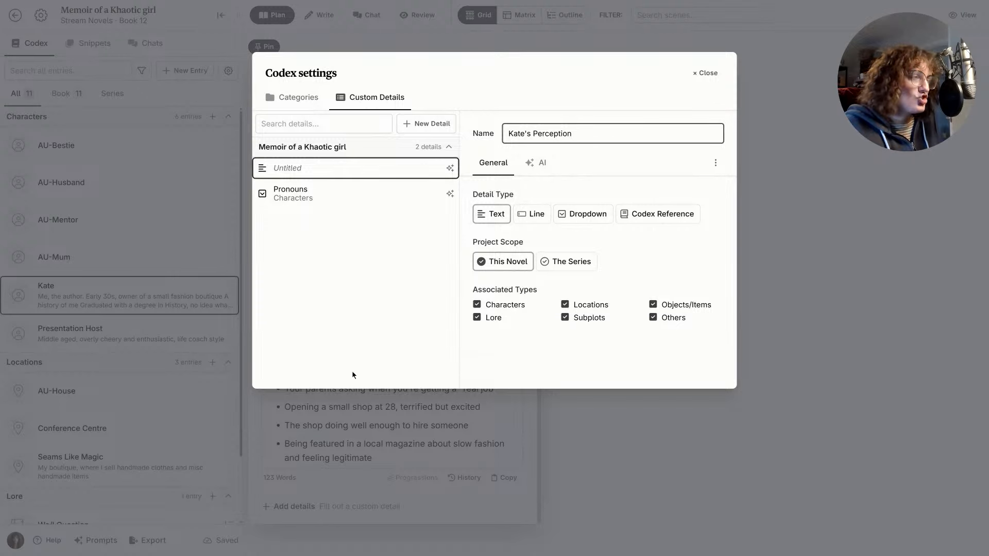
- Review the perception detail's AI inclusion and general settings, and the Pronouns detail's AI settings and dropdown options
left_click(537, 164)
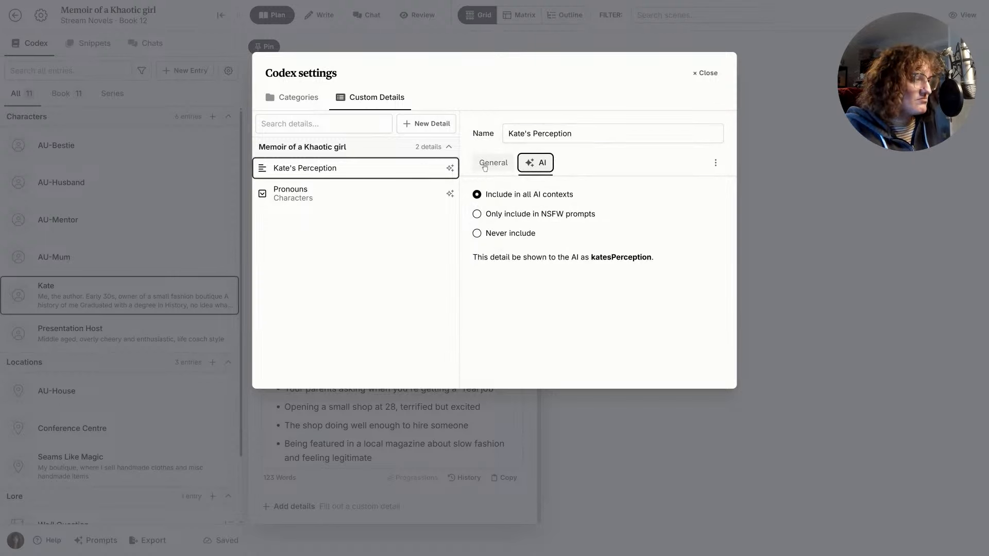
left_click(484, 166)
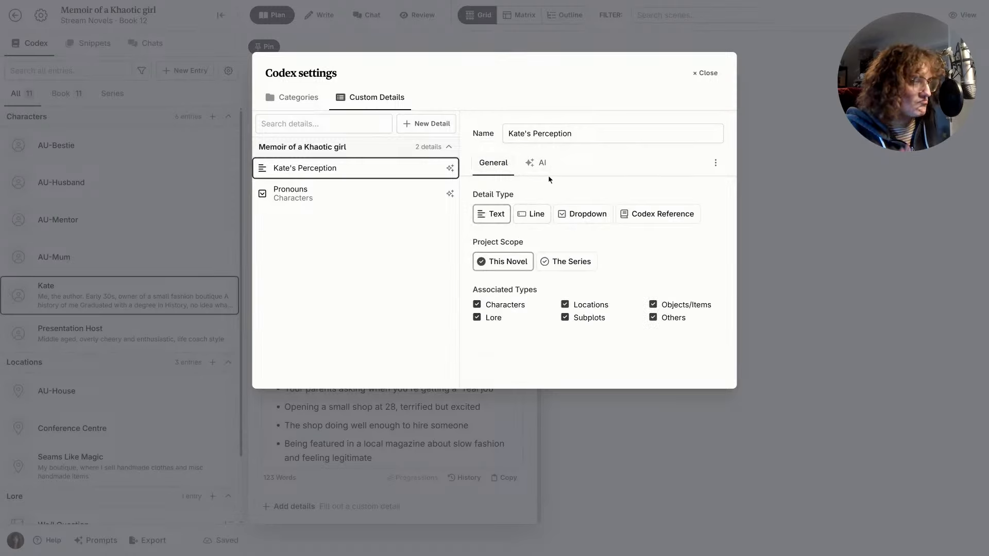
left_click(354, 199)
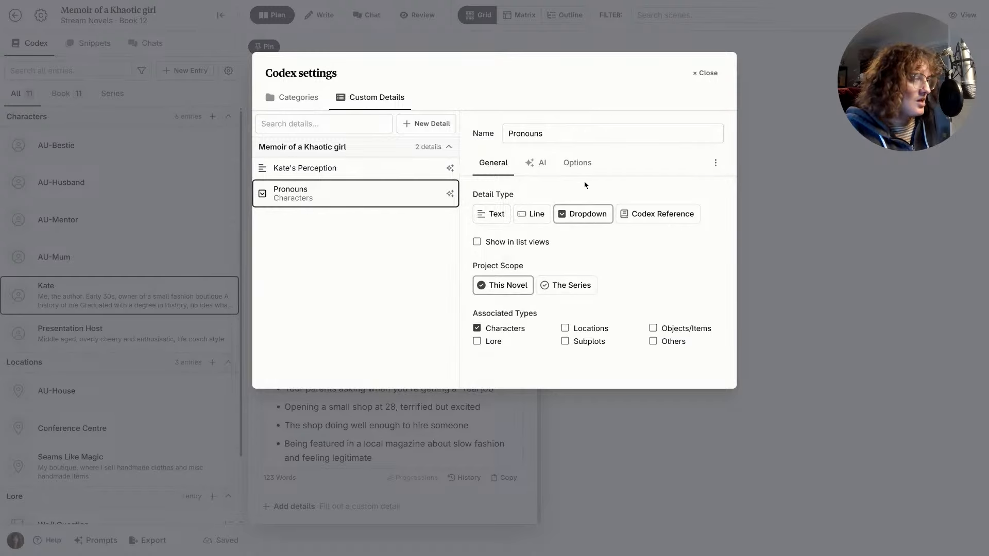
left_click(538, 163)
left_click(583, 166)
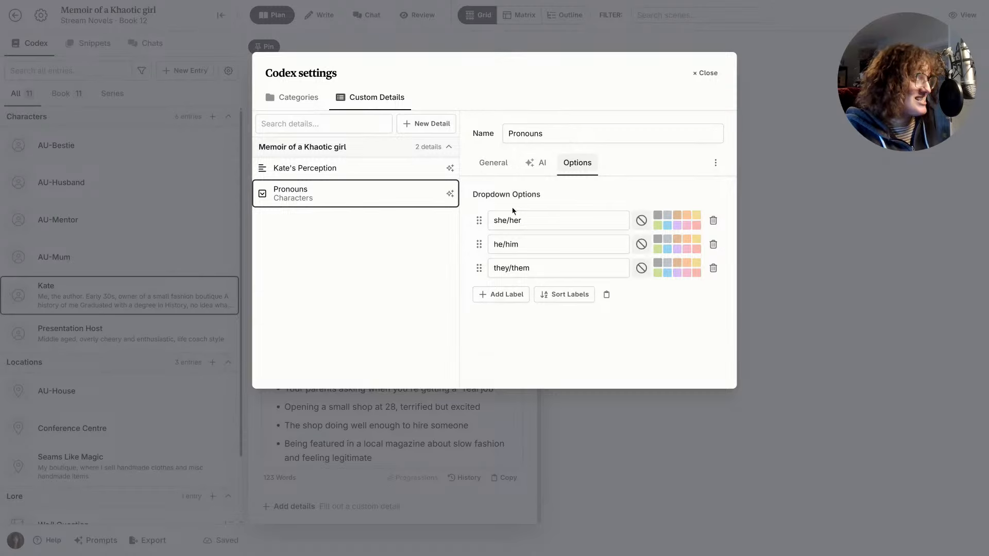
left_click(380, 169)
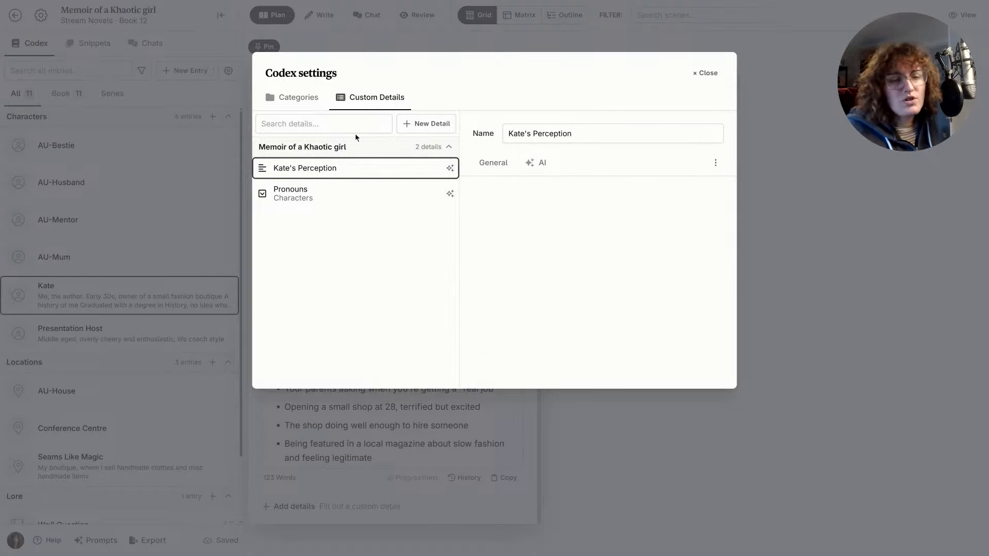
- Create a text custom detail named "How I am connected to X"
left_click(408, 124)
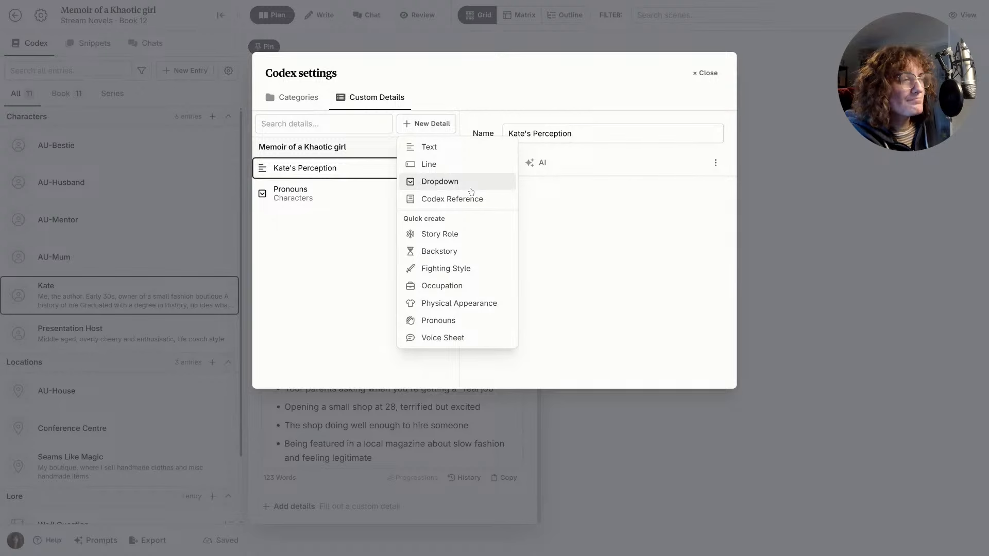
left_click(471, 147)
left_click(533, 136)
type("How w")
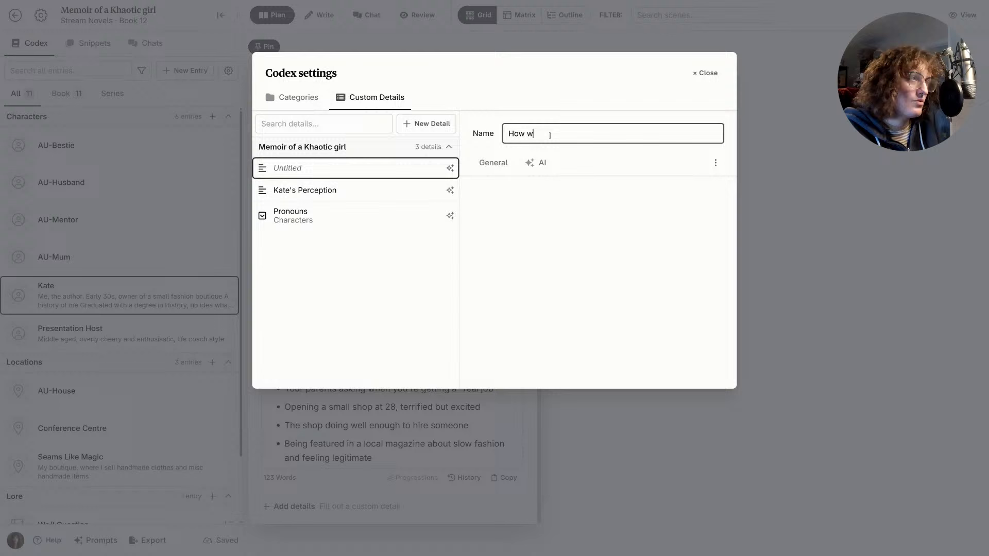
key("BackSpace")
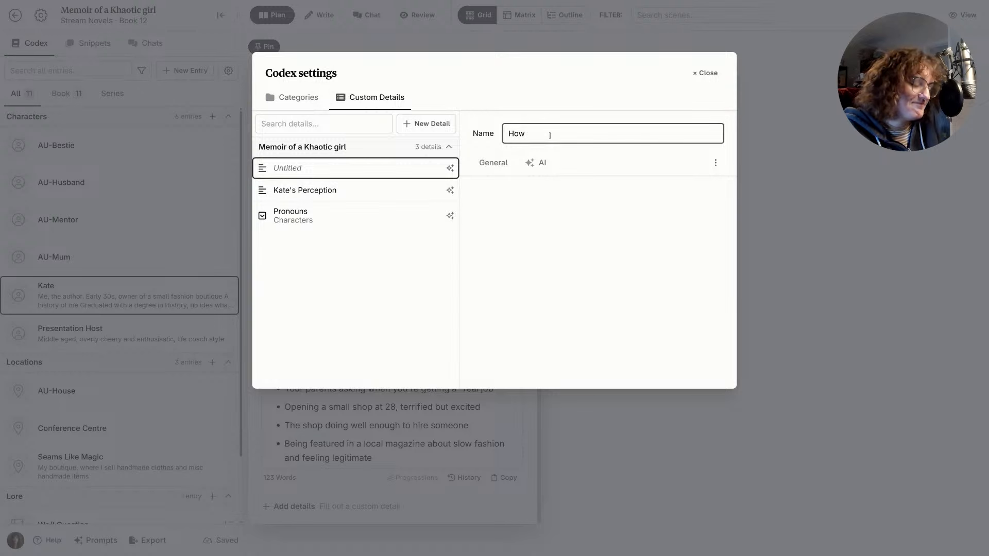
type("I am con")
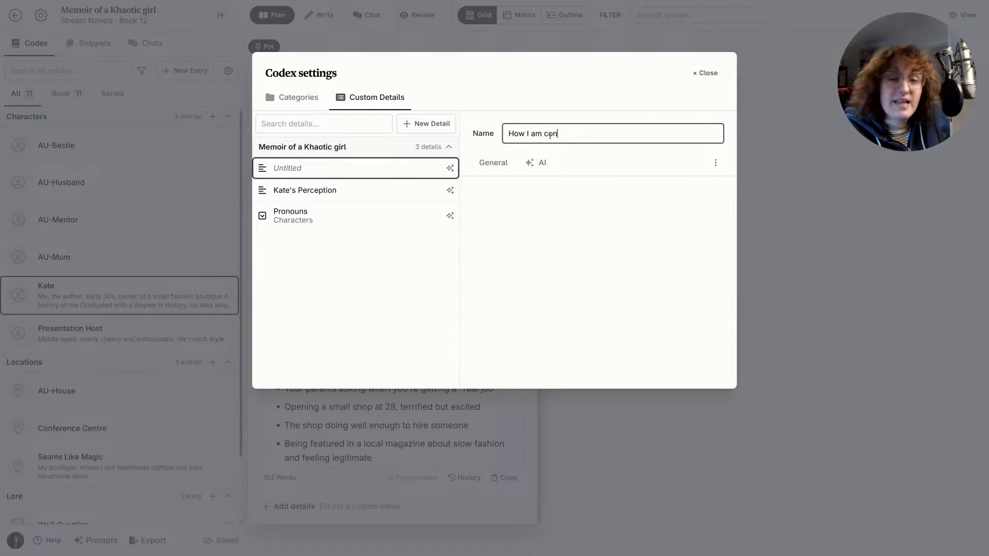
type("nected to ")
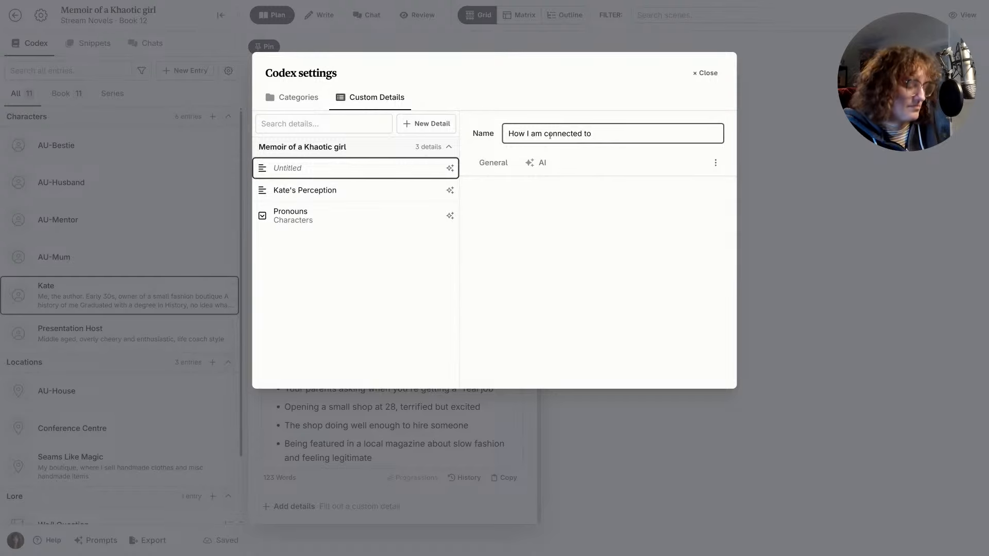
type("X")
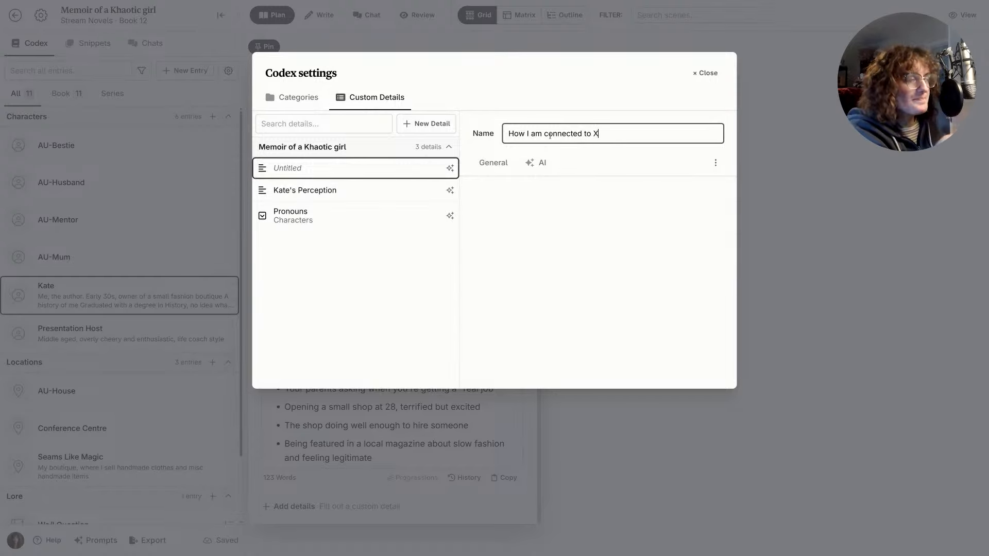
- Limit the "How I am connected to X" detail to the Characters, Locations and Objects/Items types
left_click(498, 162)
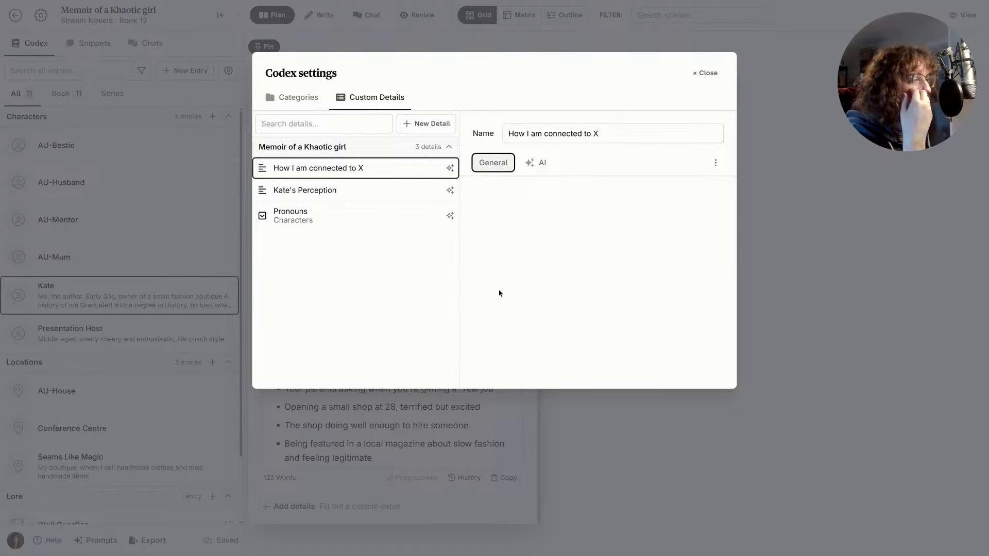
left_click(488, 164)
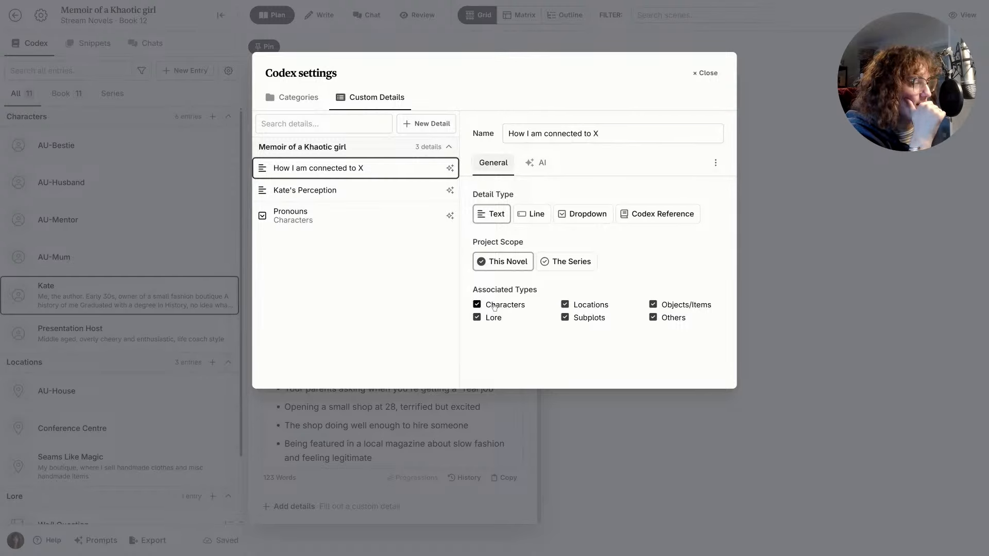
left_click(653, 317)
left_click(565, 318)
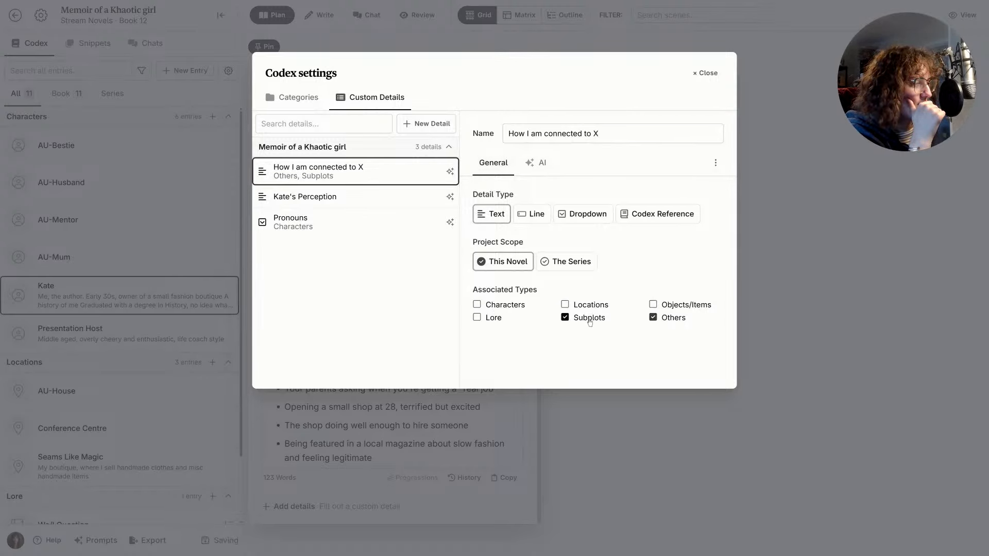
left_click(653, 317)
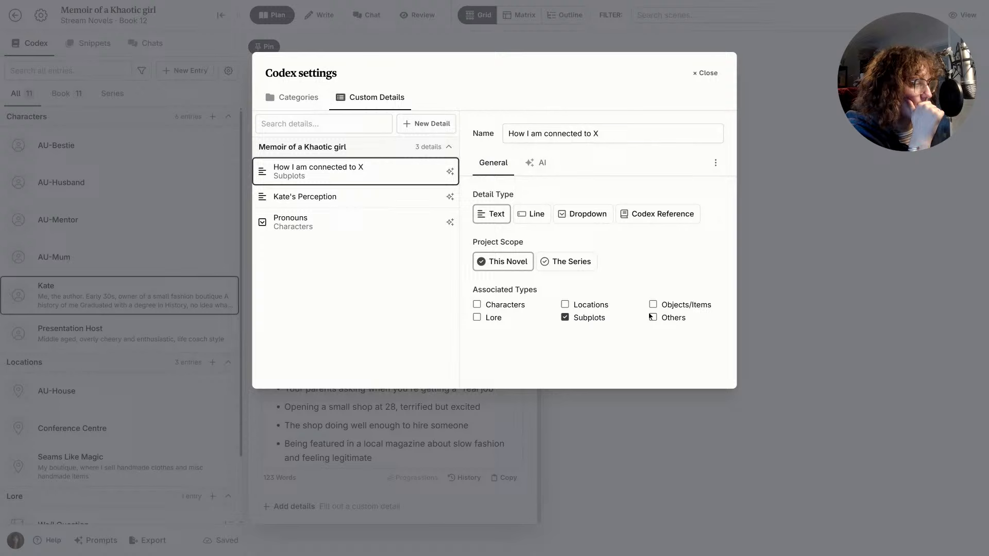
left_click(565, 318)
left_click(477, 304)
left_click(565, 304)
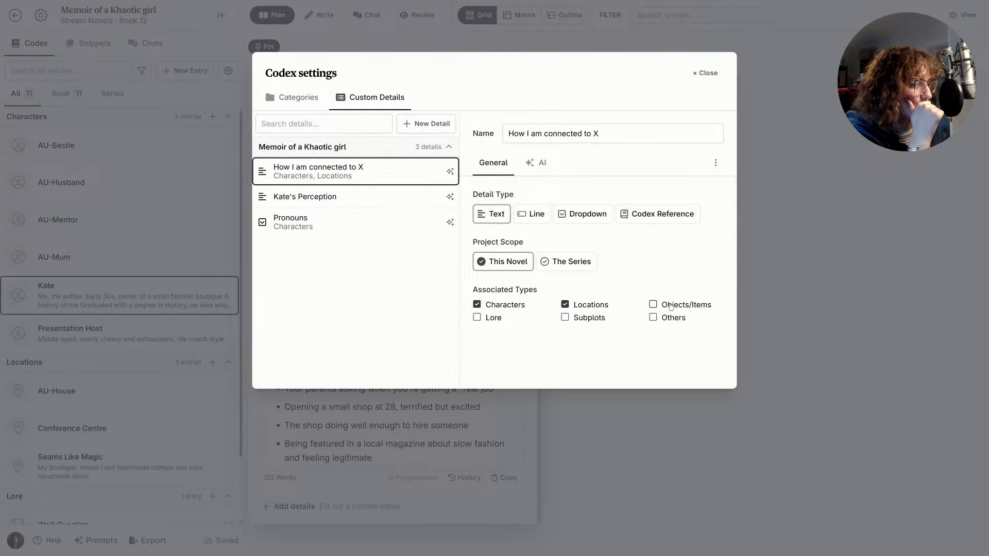
left_click(653, 304)
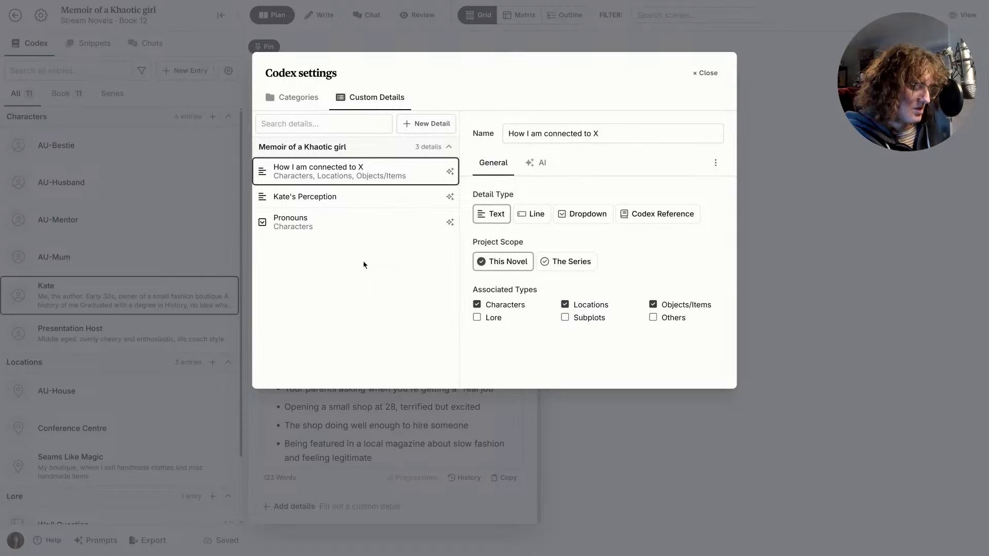
- Create a line custom detail named "Fun Fact" for Characters, Locations and Objects/Items, and close the Codex settings
left_click(435, 125)
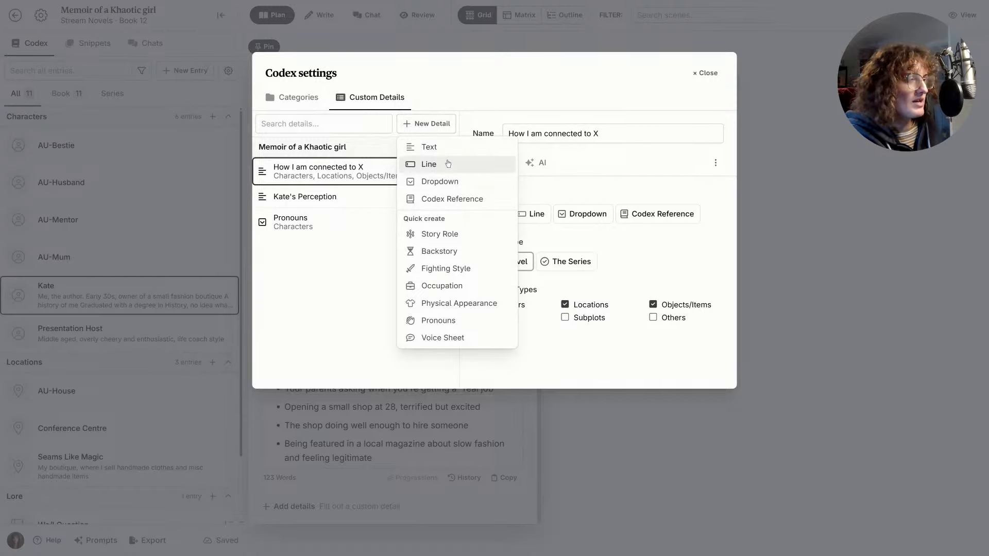
left_click(448, 164)
left_click(548, 135)
type("Fun Facts")
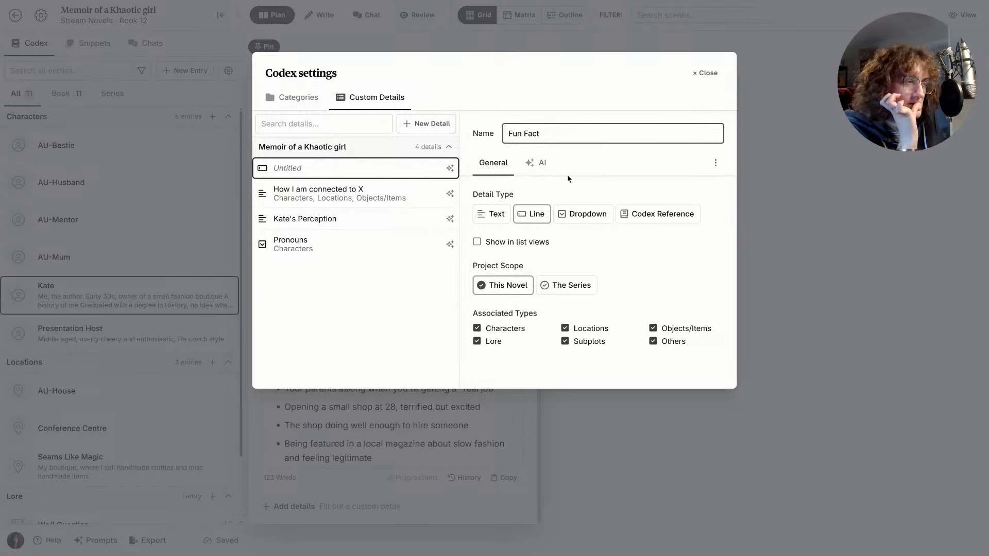
left_click(486, 331)
left_click(587, 332)
left_click(689, 329)
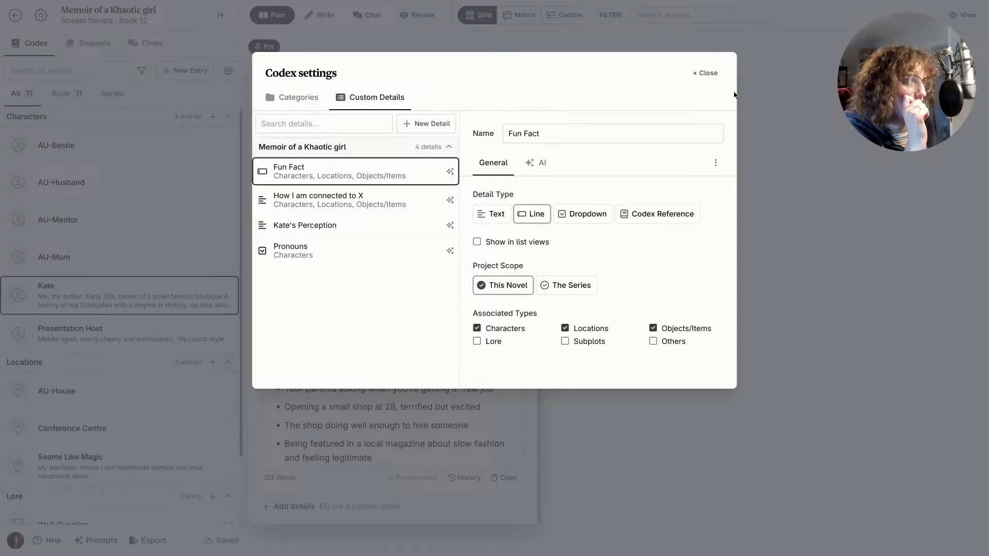
left_click(704, 73)
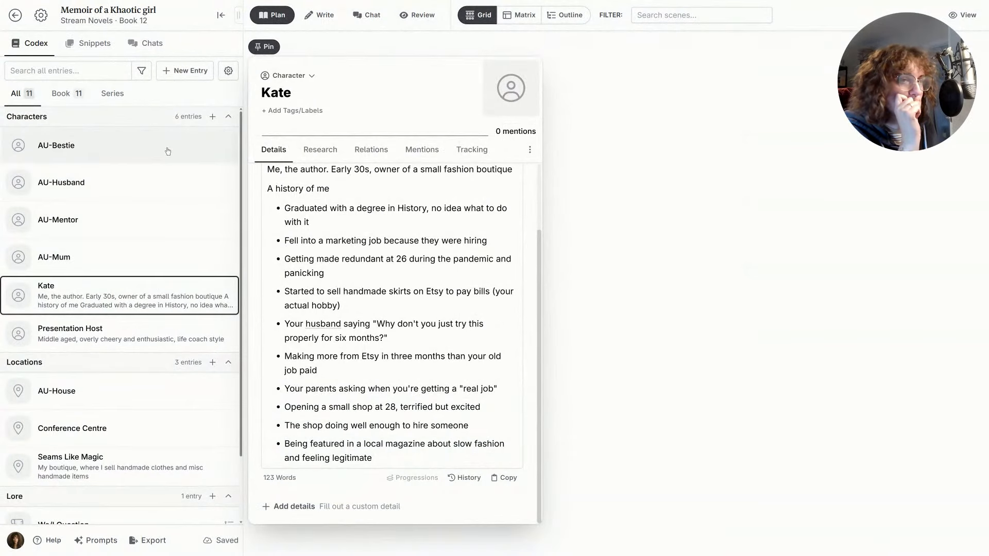
- Add all missing custom details to the AU-Husband character entry
left_click(161, 190)
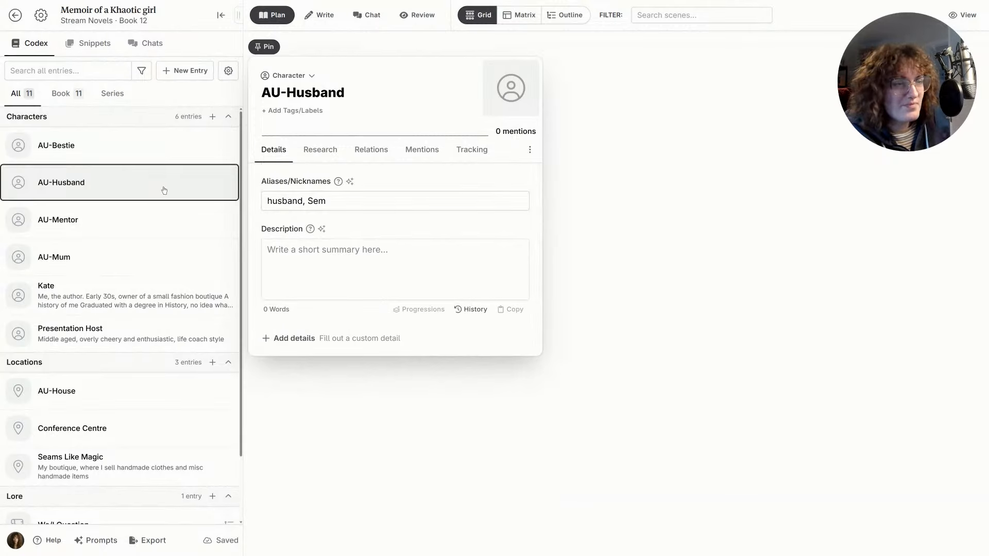
left_click(289, 339)
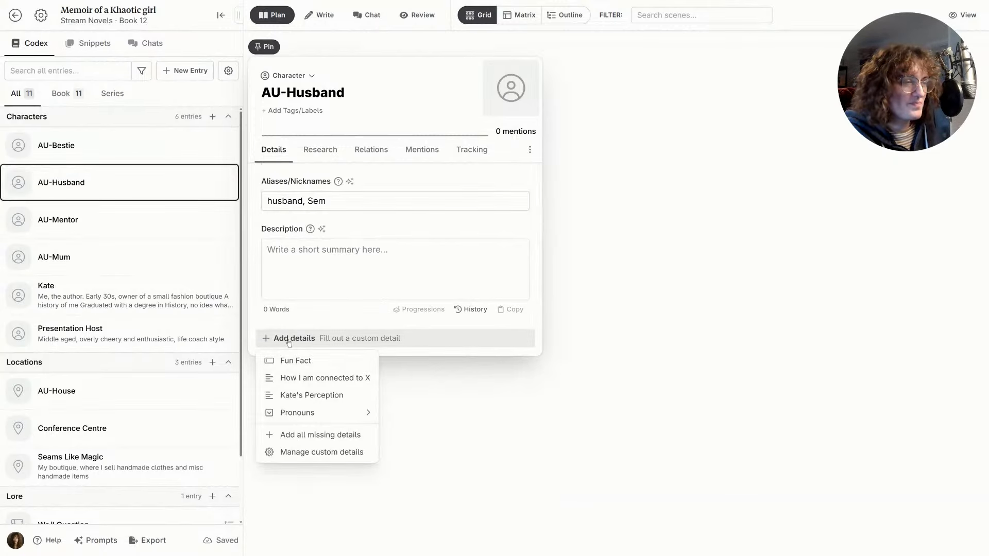
left_click(322, 435)
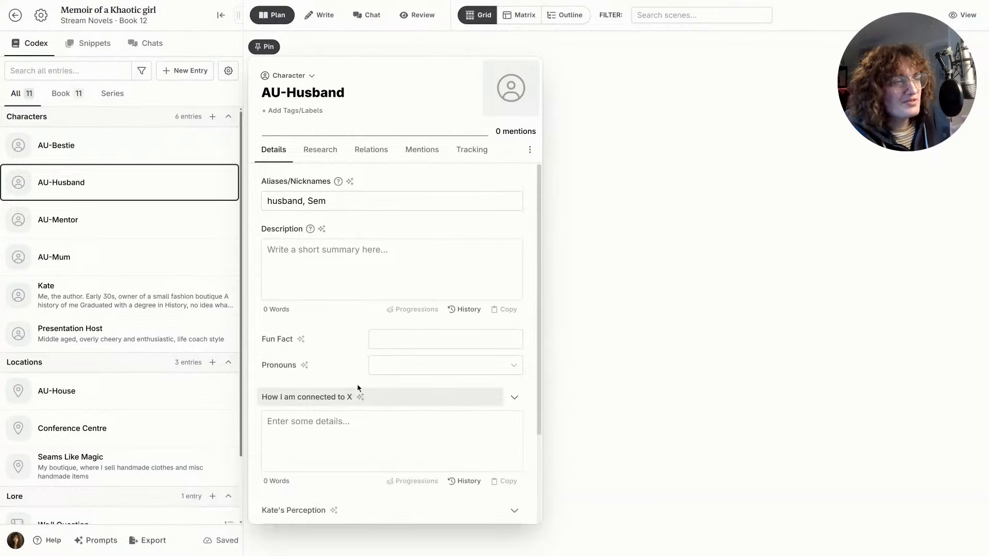
- Fill in AU-Husband's "How I am connected to X" detail with "Legally bound #oops"
scroll(359, 388, "down", 3)
left_click(369, 333)
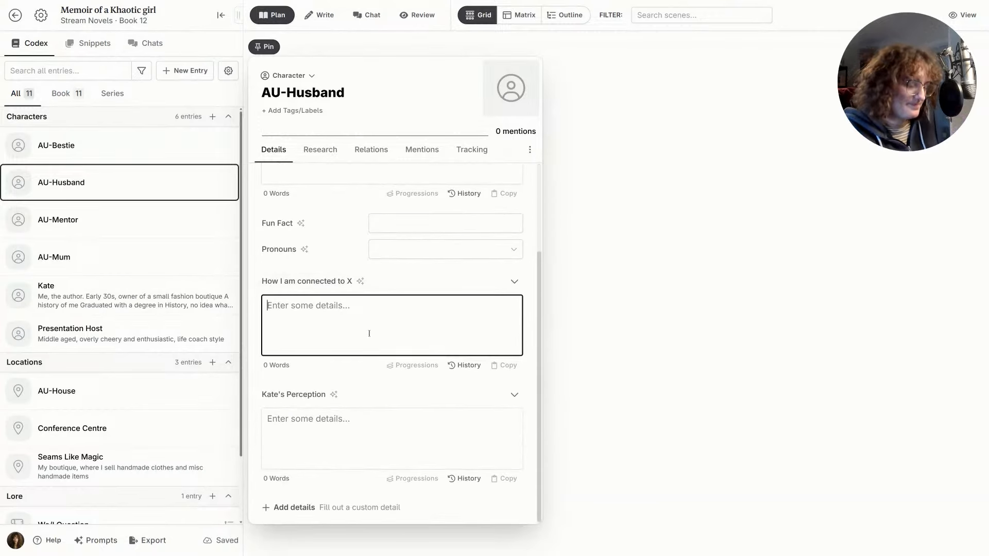
type("M")
key("BackSpace")
type("Leg")
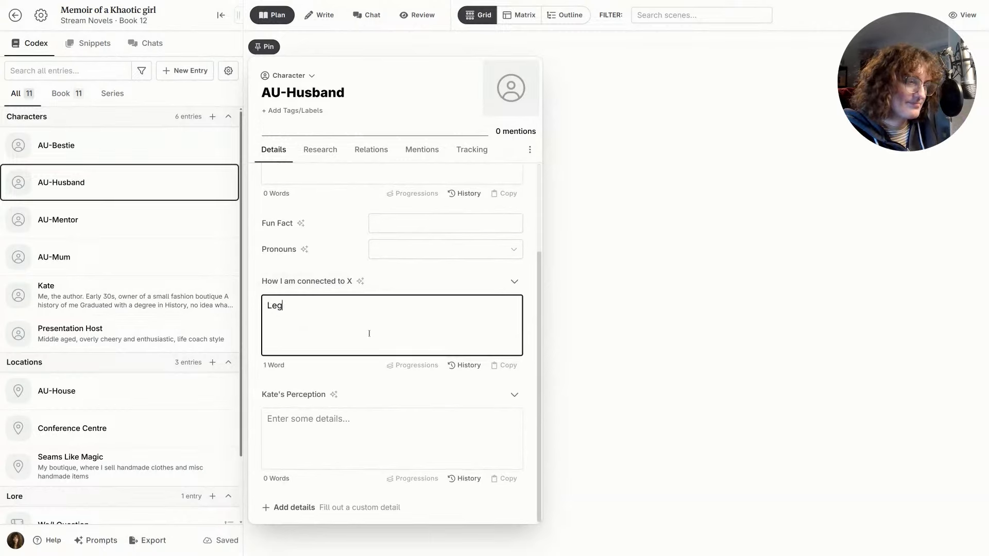
type("ally bound ")
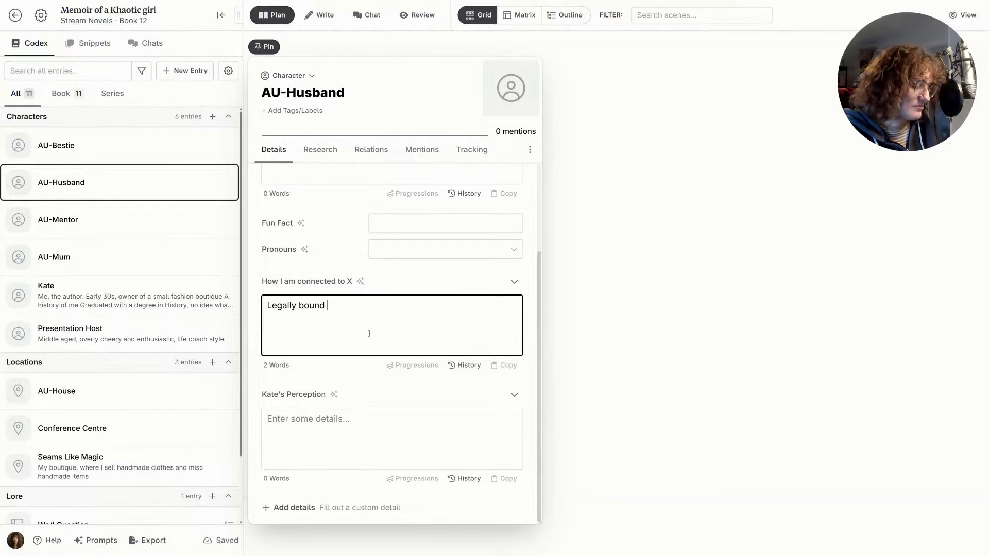
type("#oops")
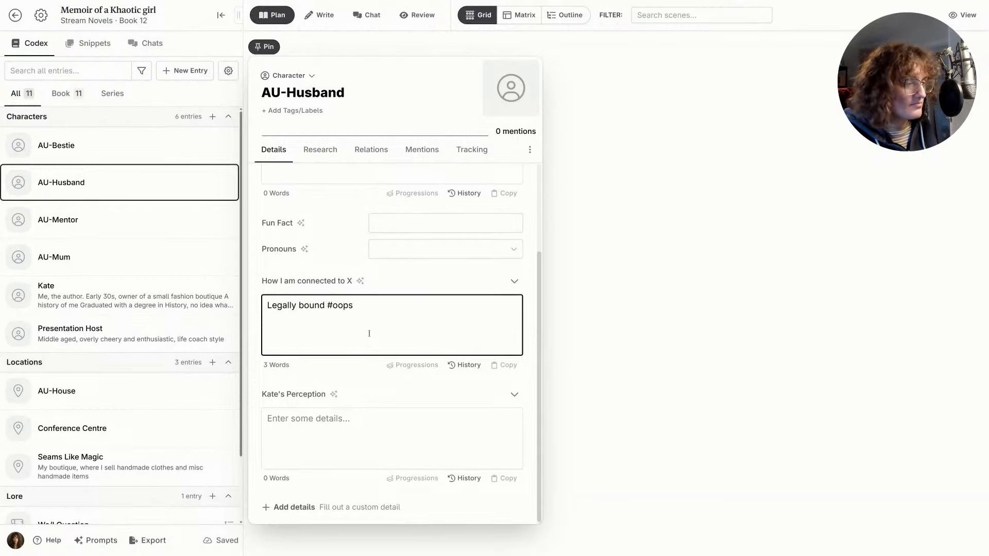
- Enter "He's alright" in AU-Husband's detail for the author's perception and set his Pronouns to he/him
left_click(336, 434)
type("He's alright")
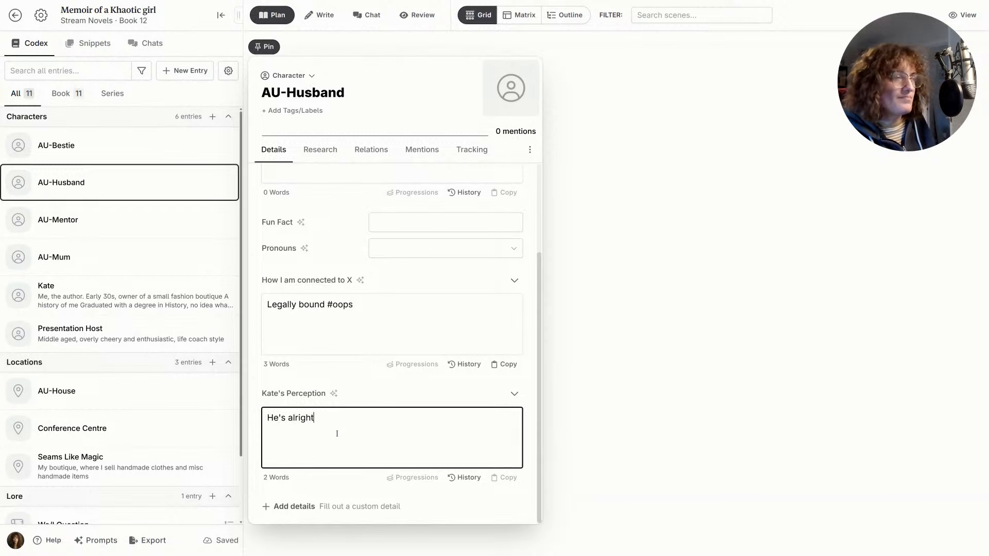
left_click(404, 247)
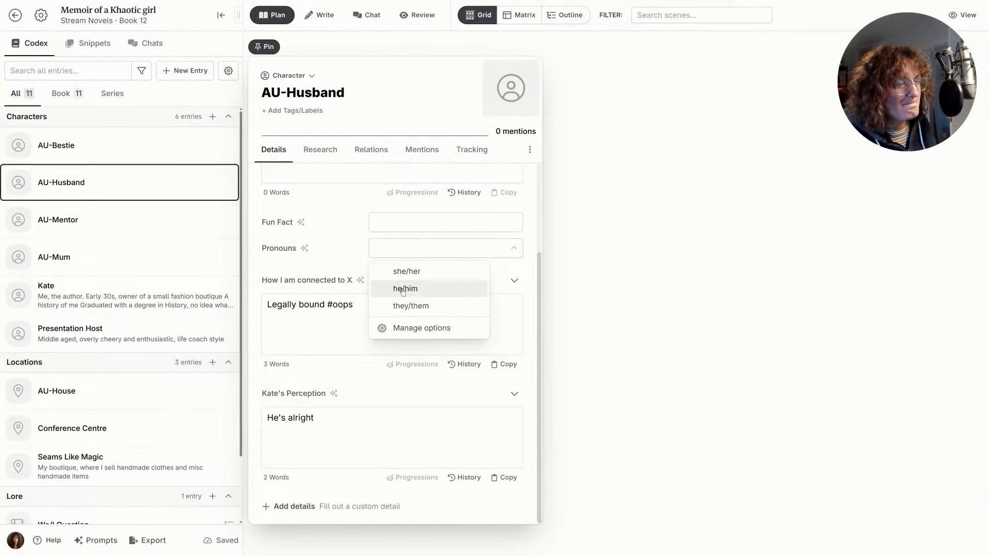
left_click(403, 289)
- Extend AU-Husband's perception text with ", y'know.", and replace it all with "He's pretty darn good"
left_click(338, 430)
type(", y'know.")
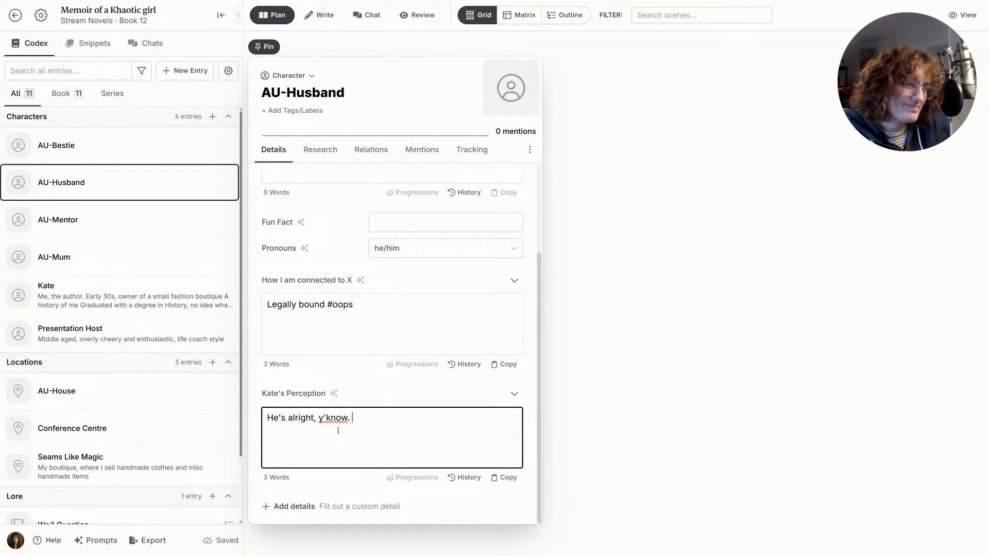
key("ctrl+a")
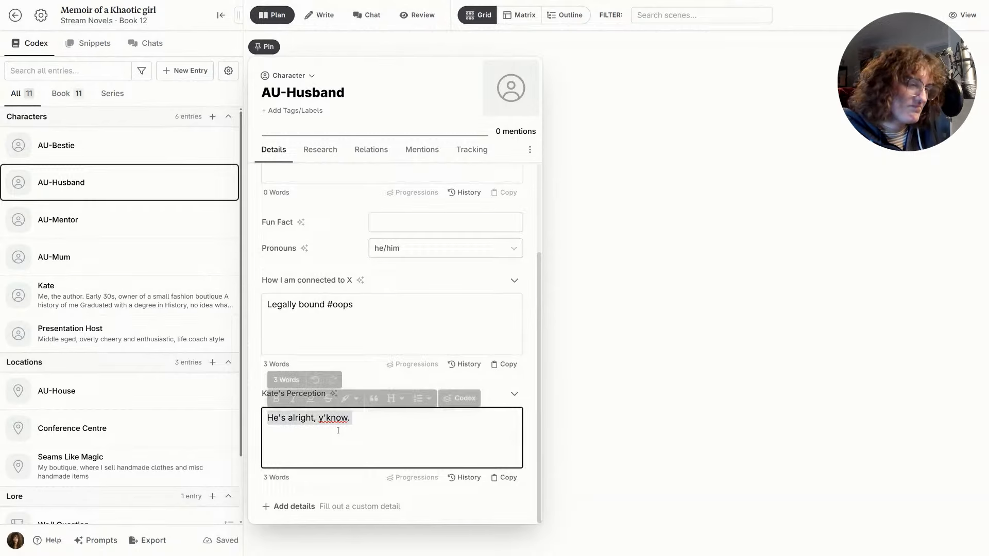
type("He's pretty")
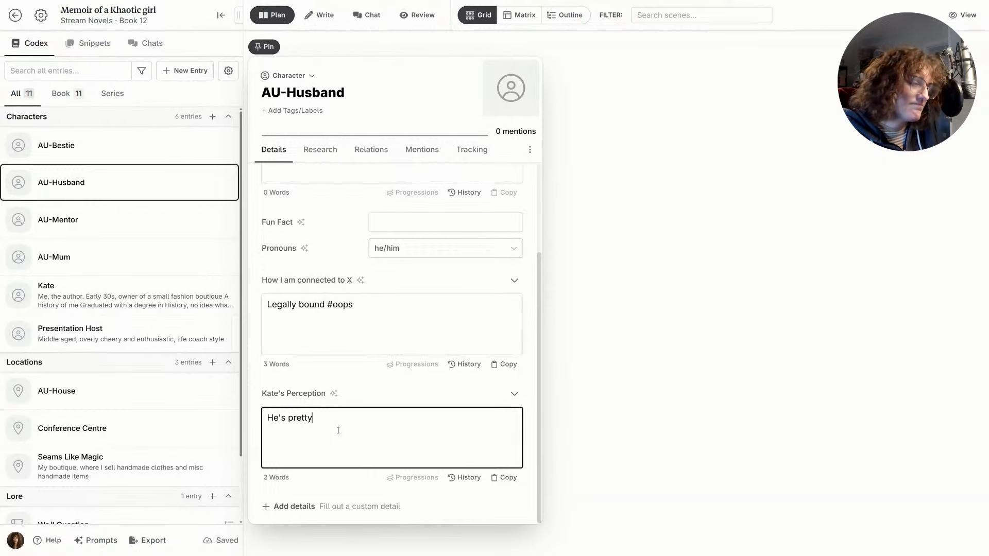
type(" darn good")
key("Escape")
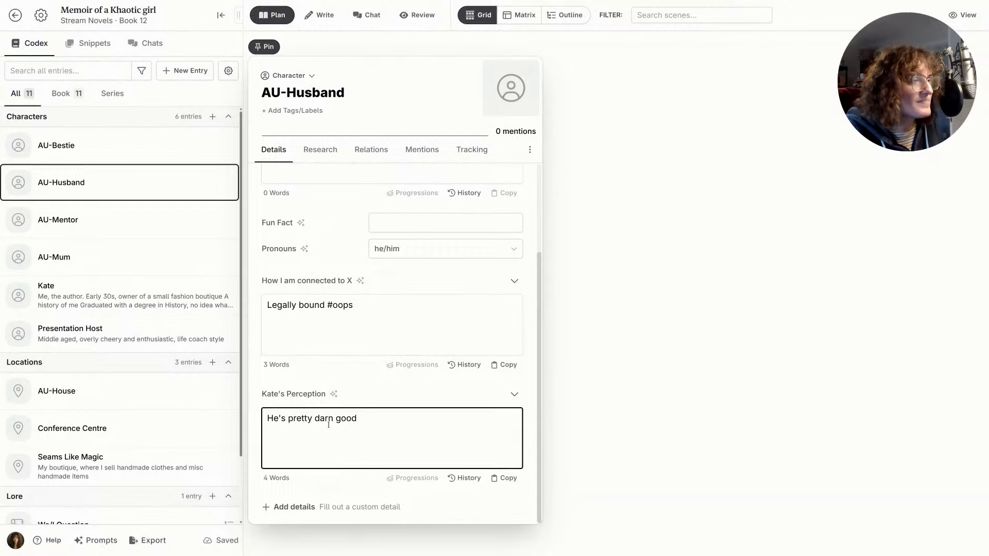
- Fill in AU-Husband's Fun Fact with "He can hold his breath for 2 minutes"
scroll(391, 360, "up", 3)
left_click(461, 336)
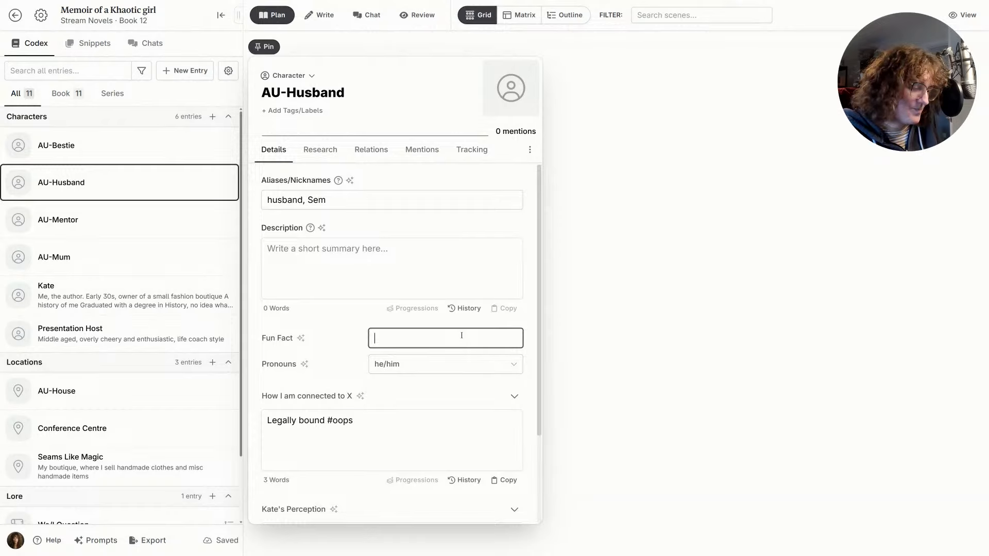
type("H")
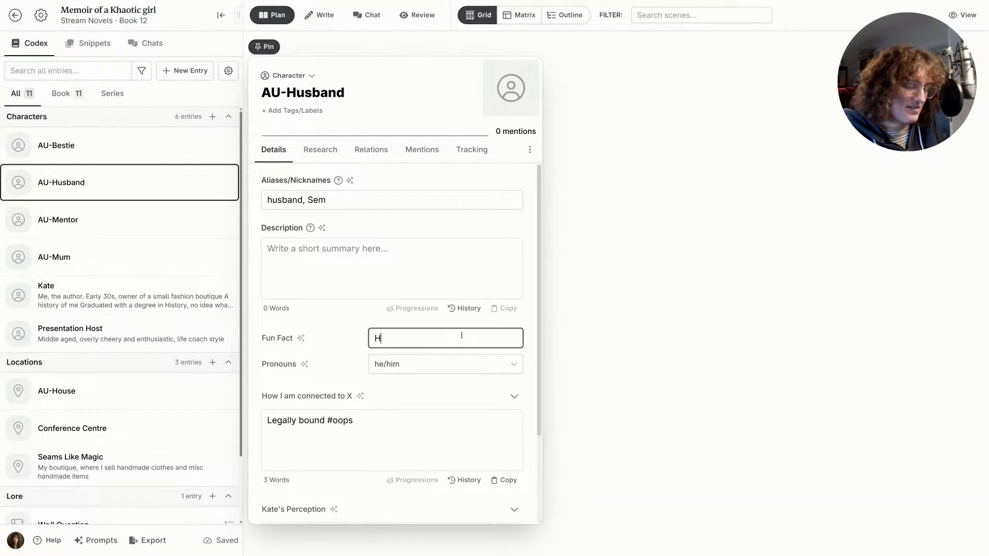
type("e can hold his ")
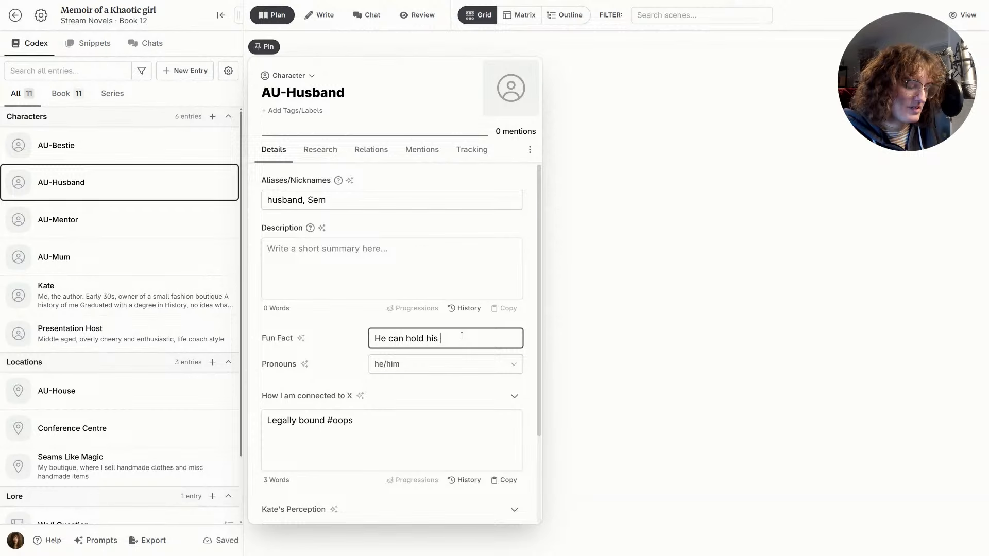
type("breath for 2 minutes")
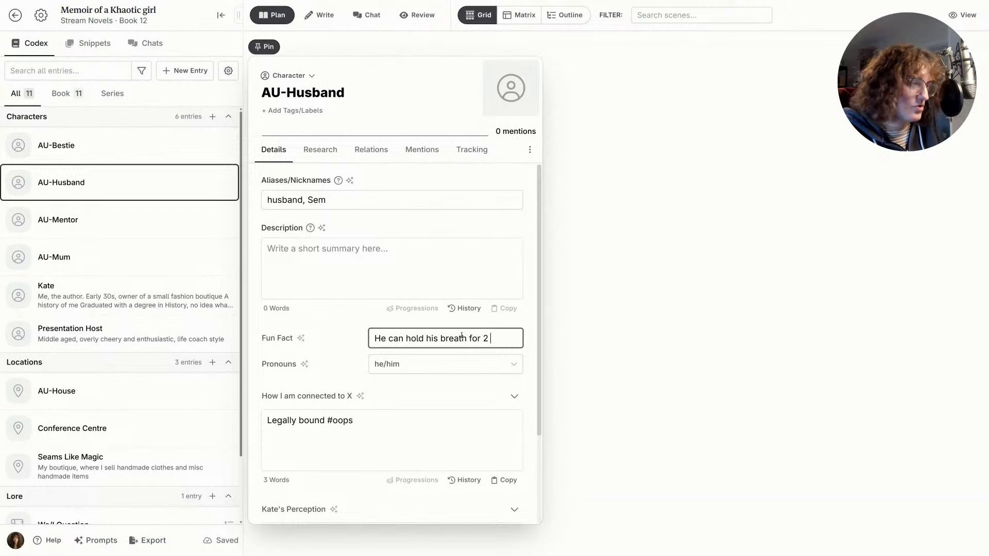
left_click(421, 258)
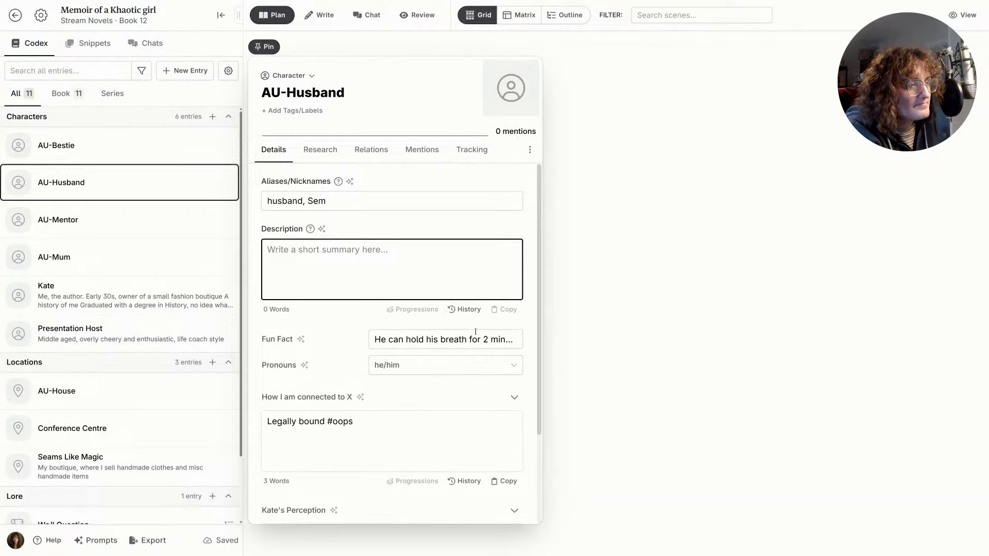
- Extend AU-Husband's Fun Fact with "(discovered during a failed apple bobbing event)"
left_click_drag(477, 339, 569, 342)
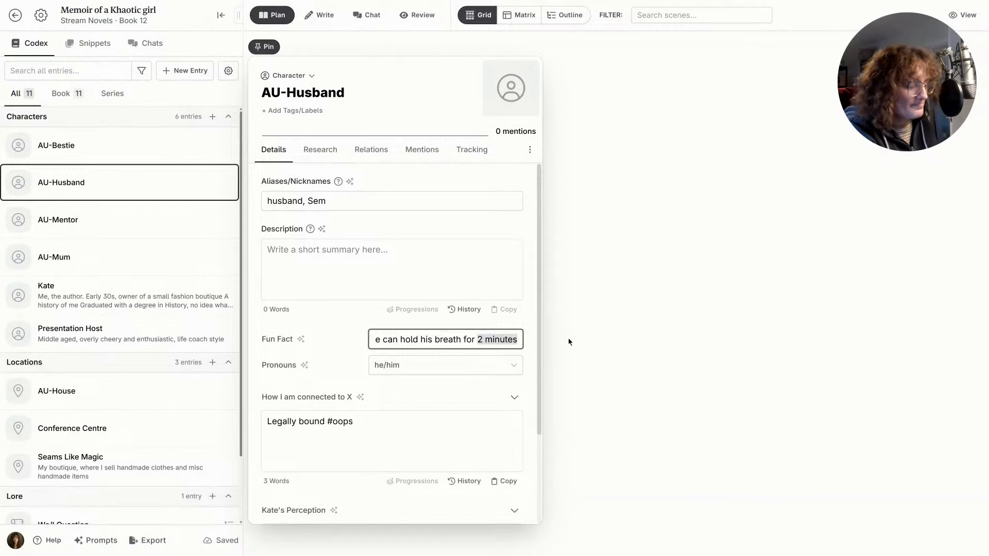
key("End")
type("(disc")
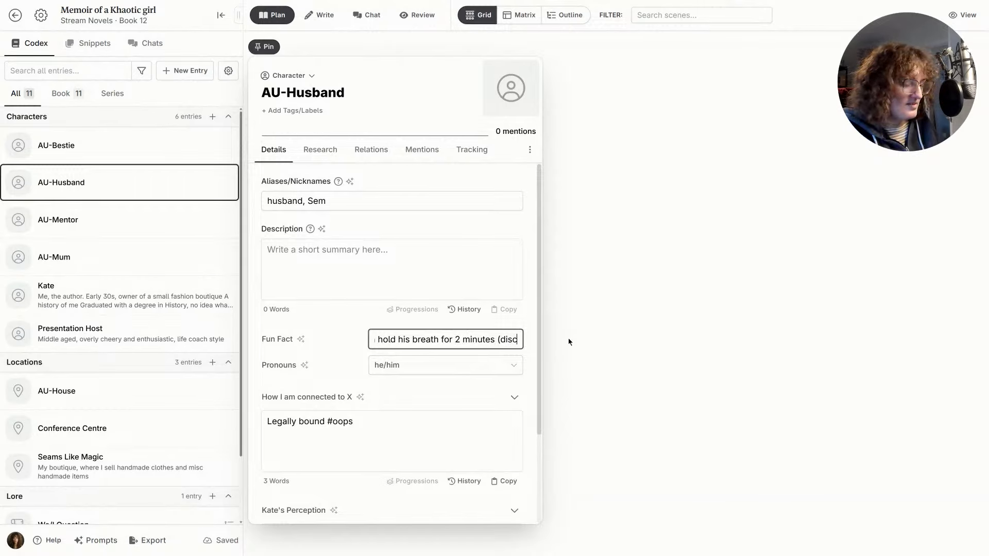
type("overed during a ")
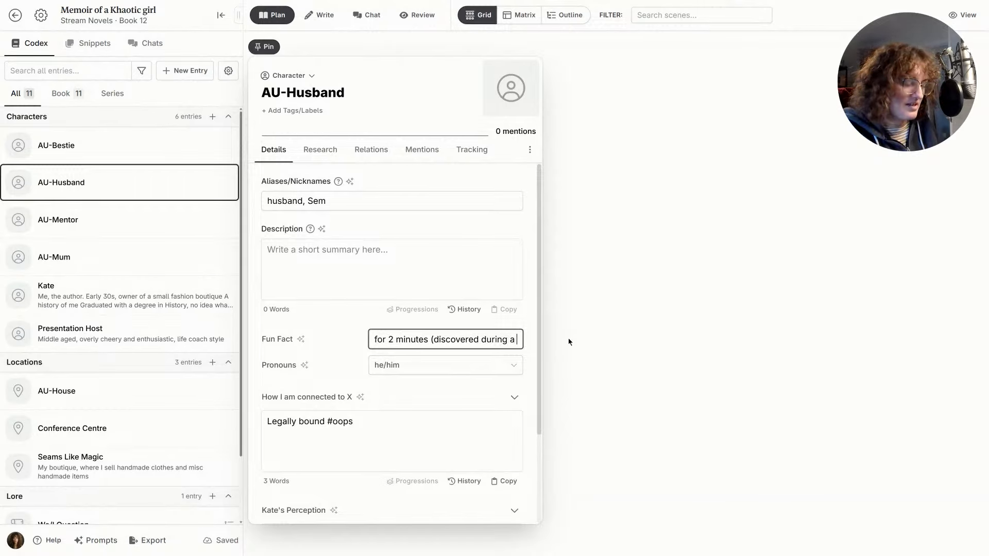
type("failed apple ")
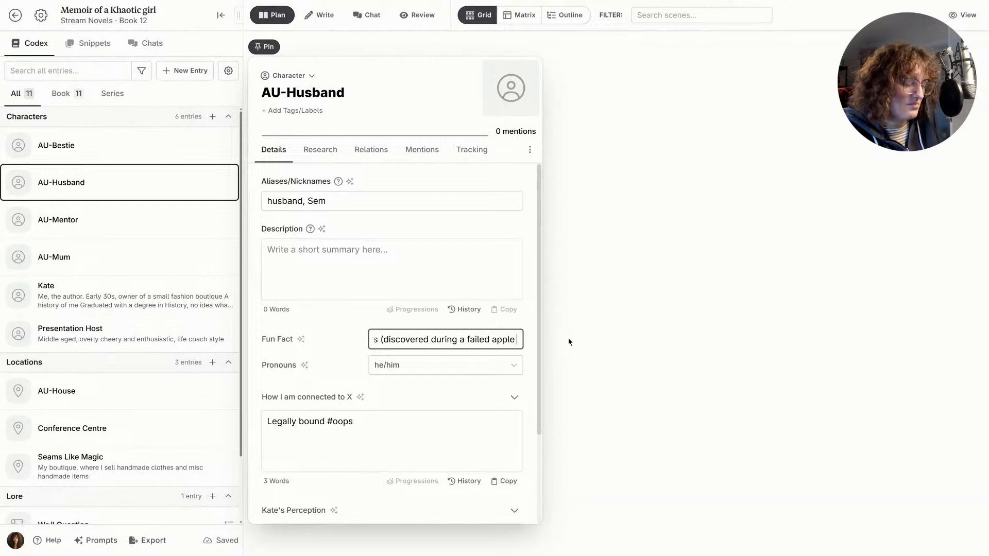
type("bobbing ")
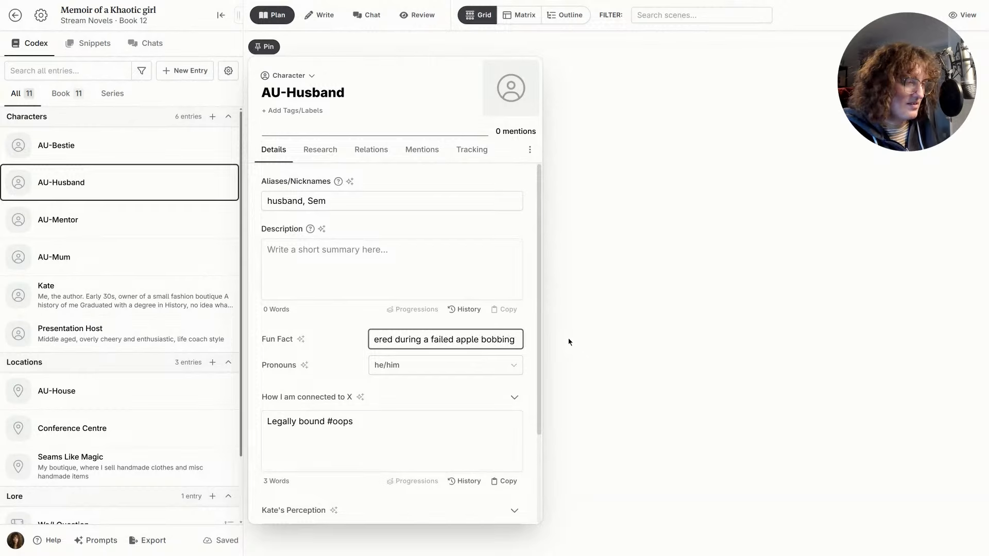
type("event")
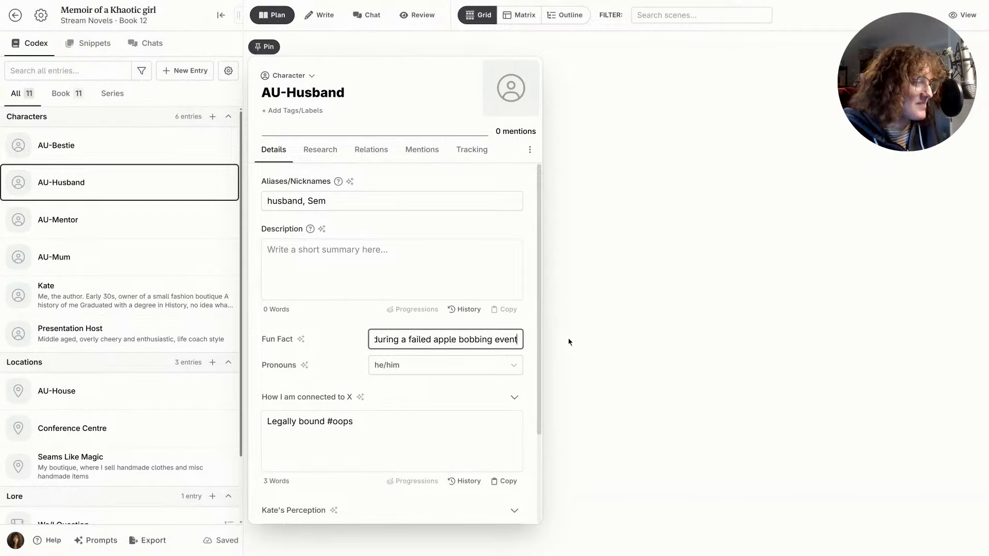
type(")")
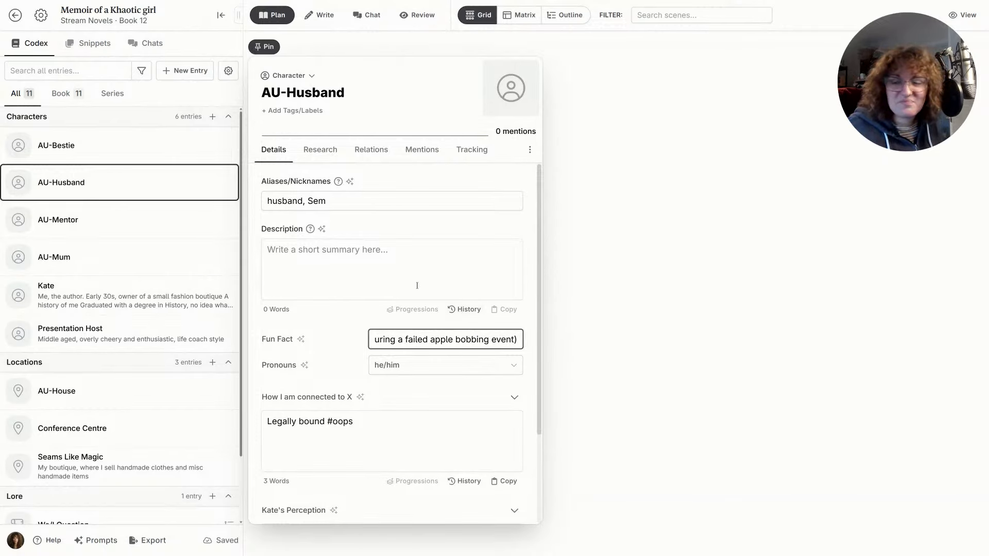
- Begin AU-Husband's Description with "has awesome hair, and is an all-round good egg."
left_click(345, 261)
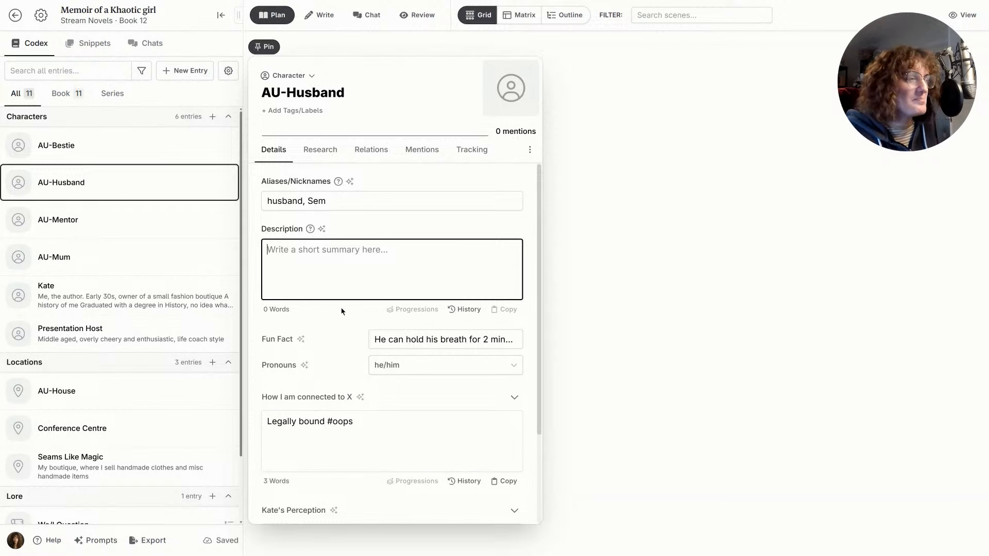
type("has a")
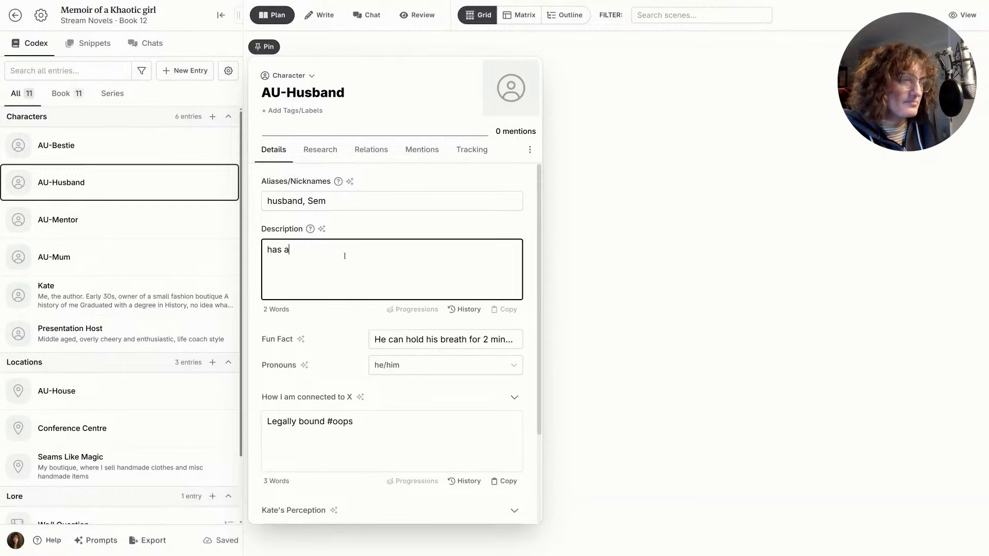
type("wesome hair")
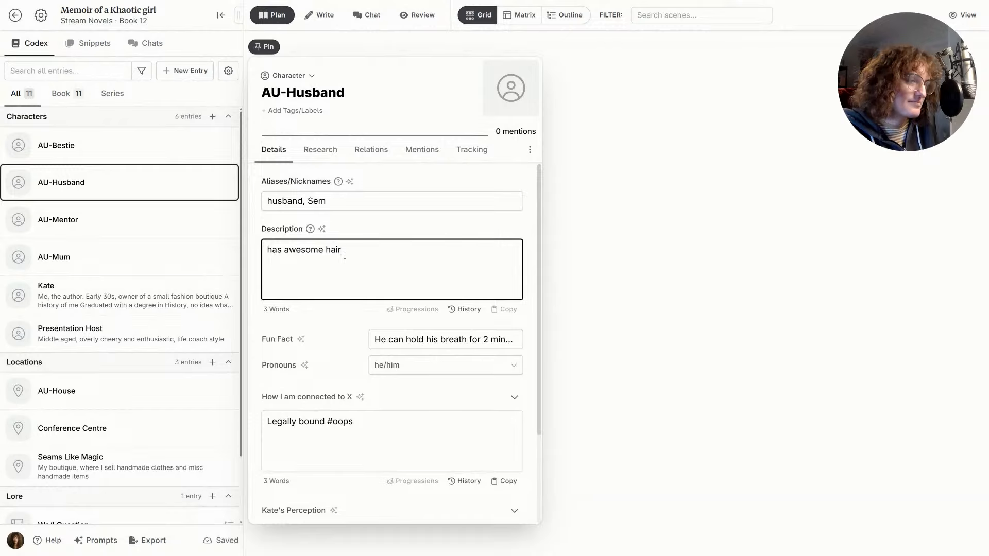
type(", and is ")
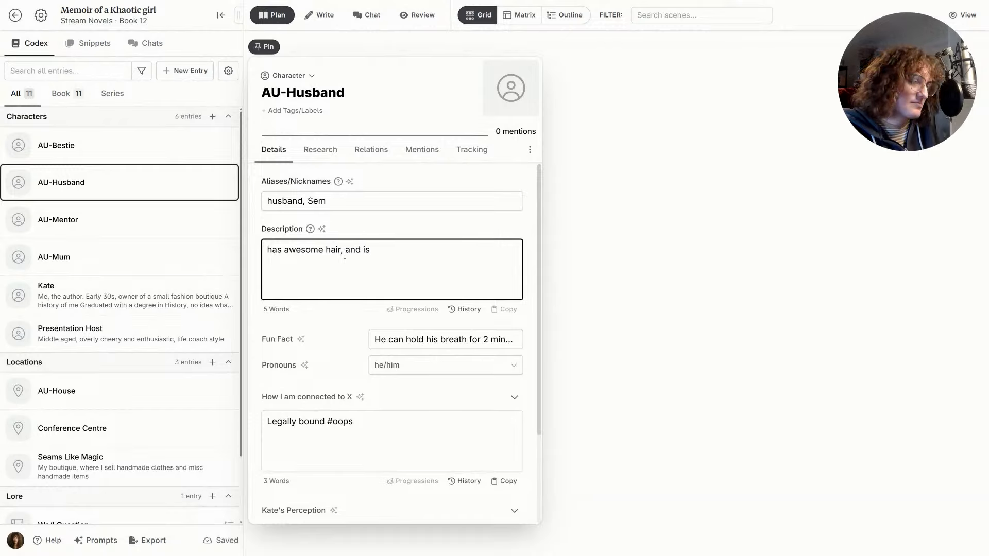
type("an all-roun")
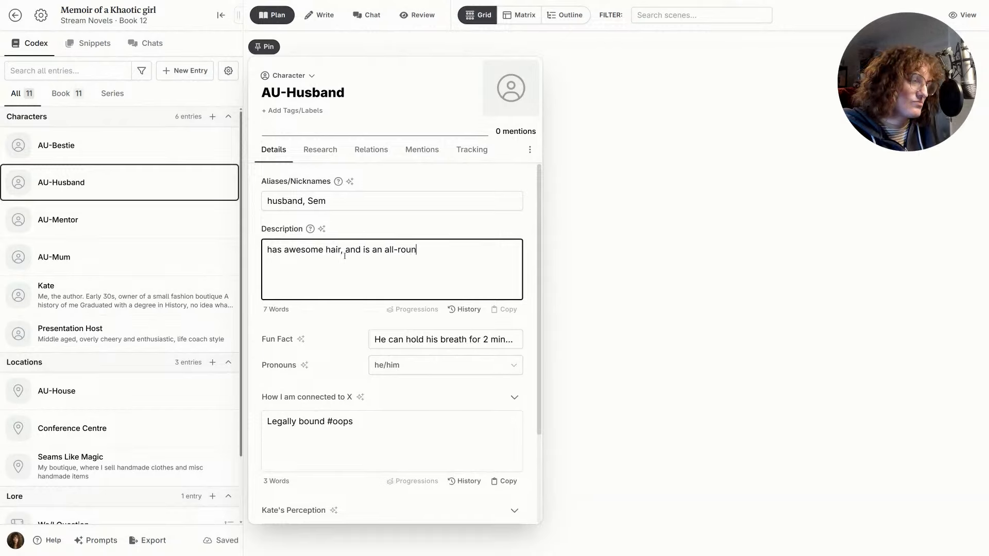
type("d good egg.")
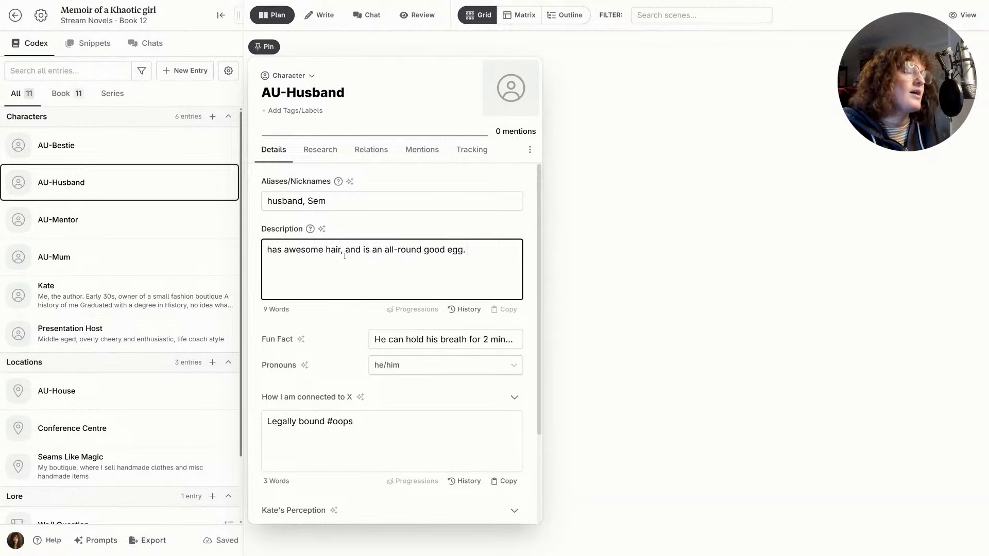
- Add "Works as a lumberjack" to the end of AU-Husband's Description and close the entry
type(" Works")
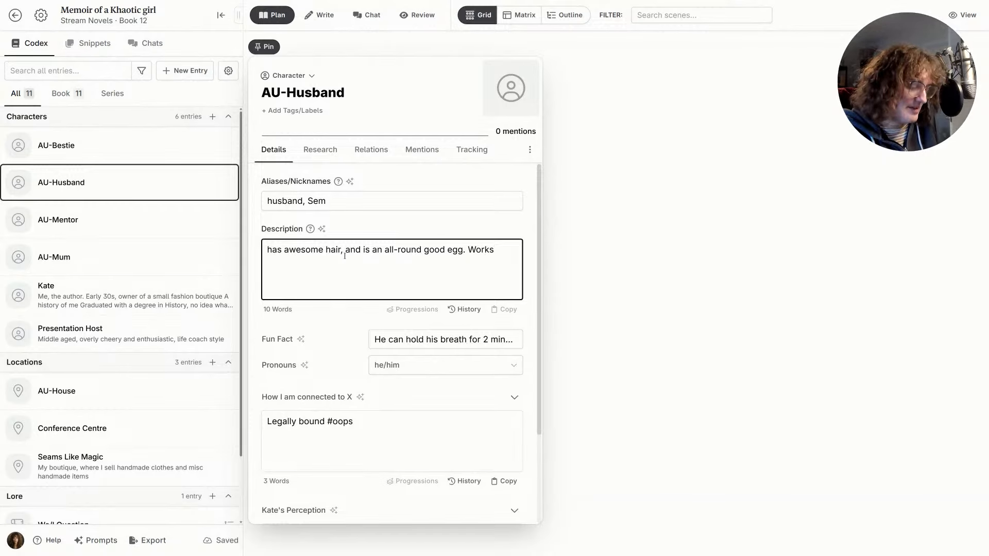
type("in")
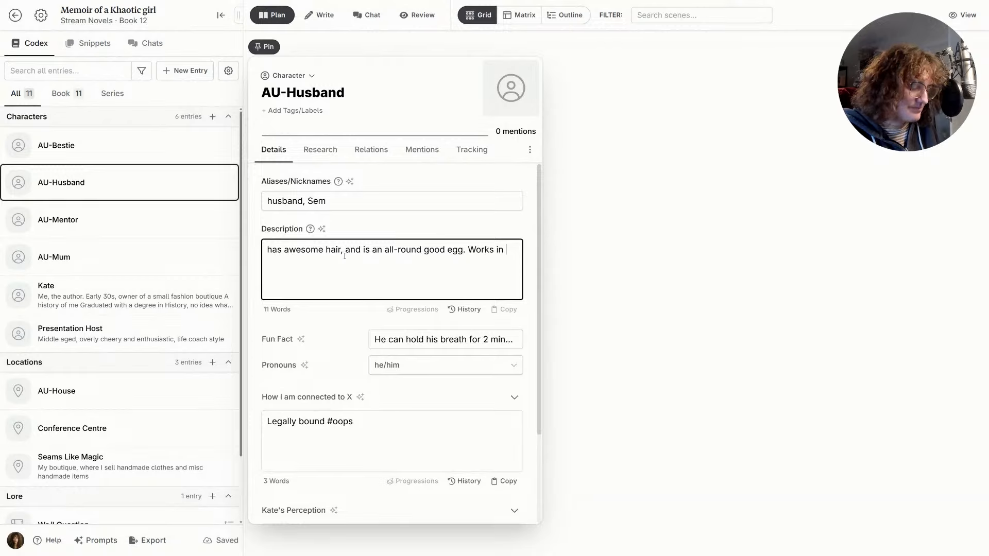
key("BackSpace")
key("BackSpace")
key("BackSpace")
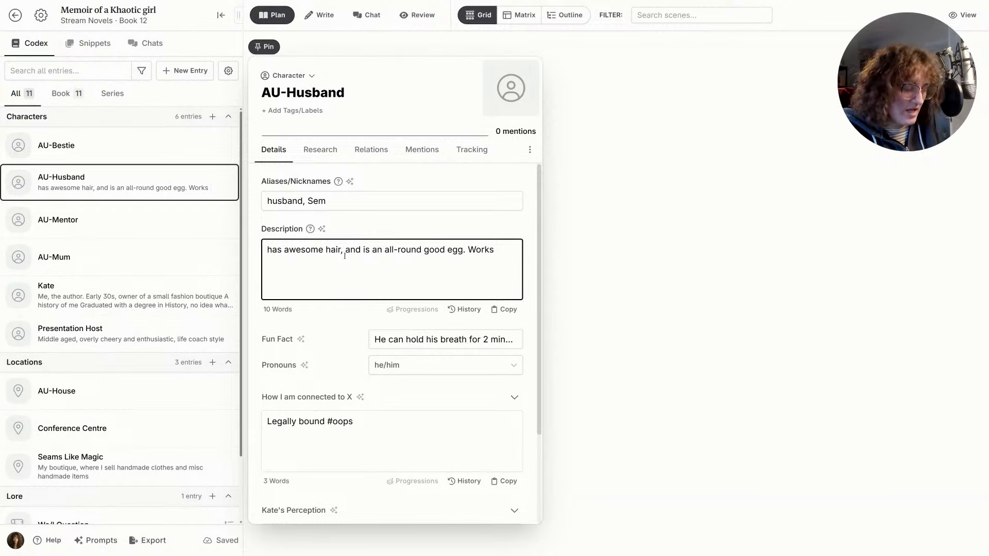
type("as a lumberjack")
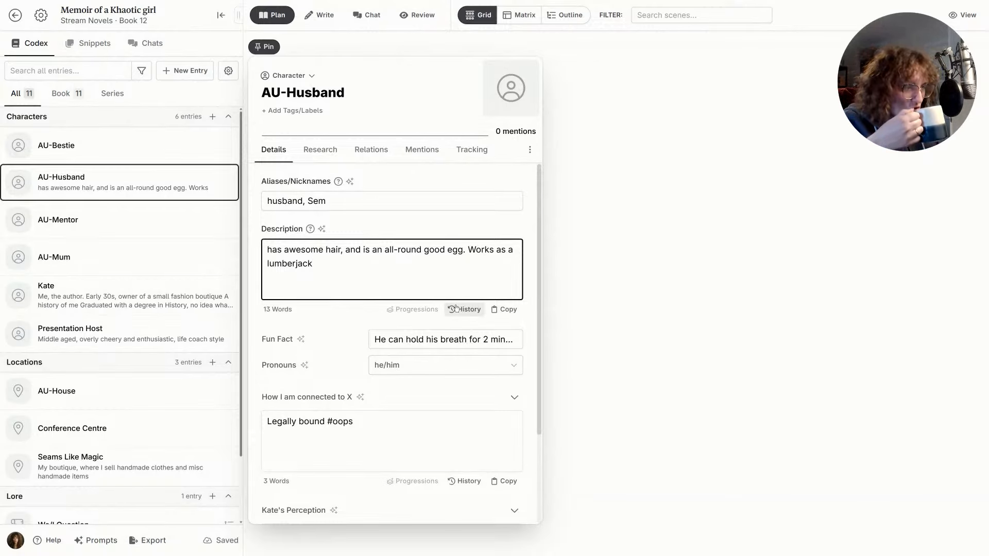
scroll(456, 306, "down", 3)
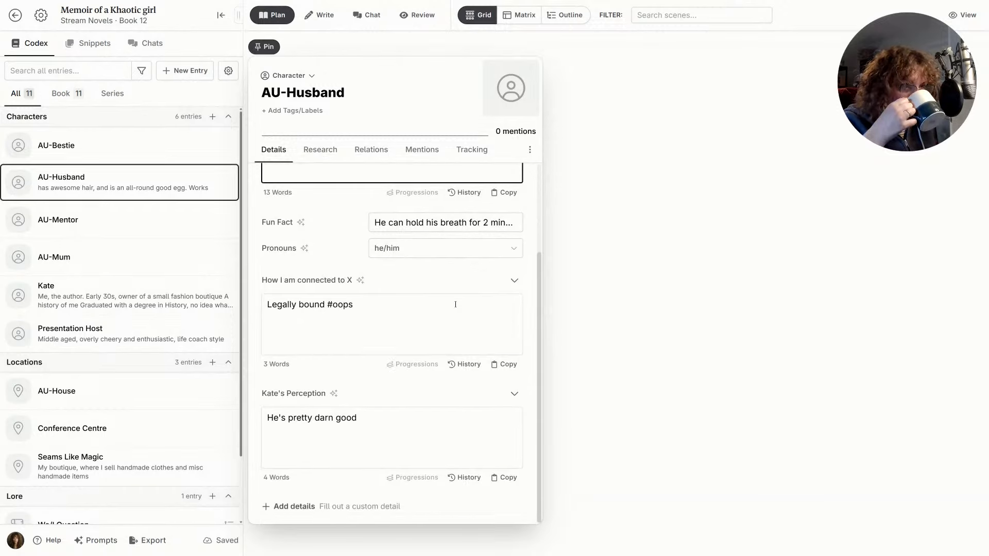
scroll(455, 304, "up", 3)
left_click(714, 246)
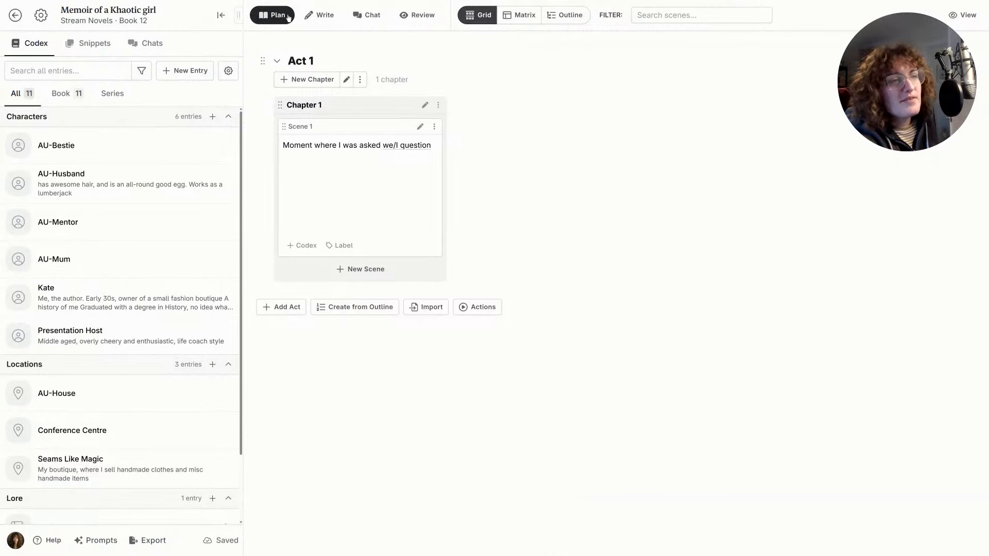
- Start a new chat thread using the GC / Memoir prompt with the Mistral Medium 3.1 model
left_click(371, 21)
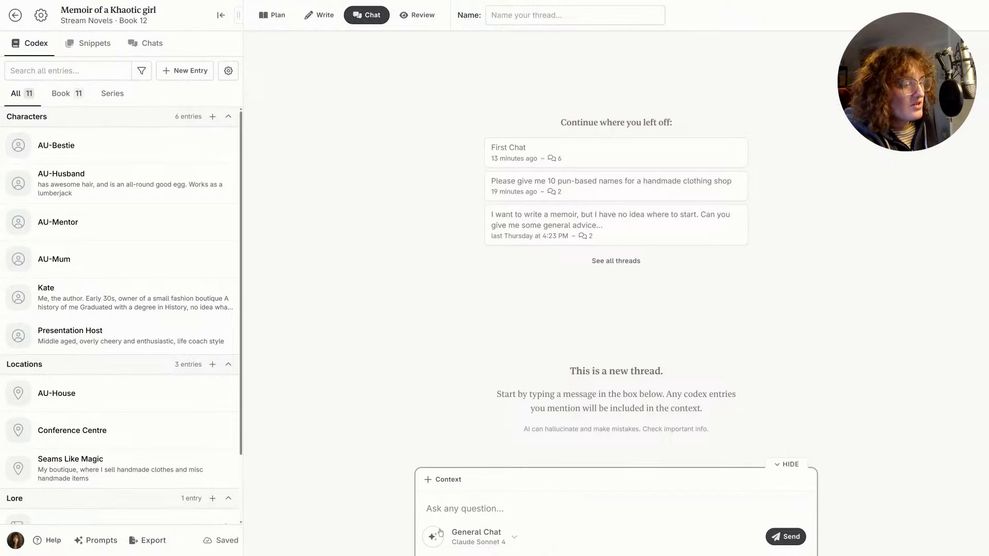
left_click(476, 537)
mouse_move(438, 378)
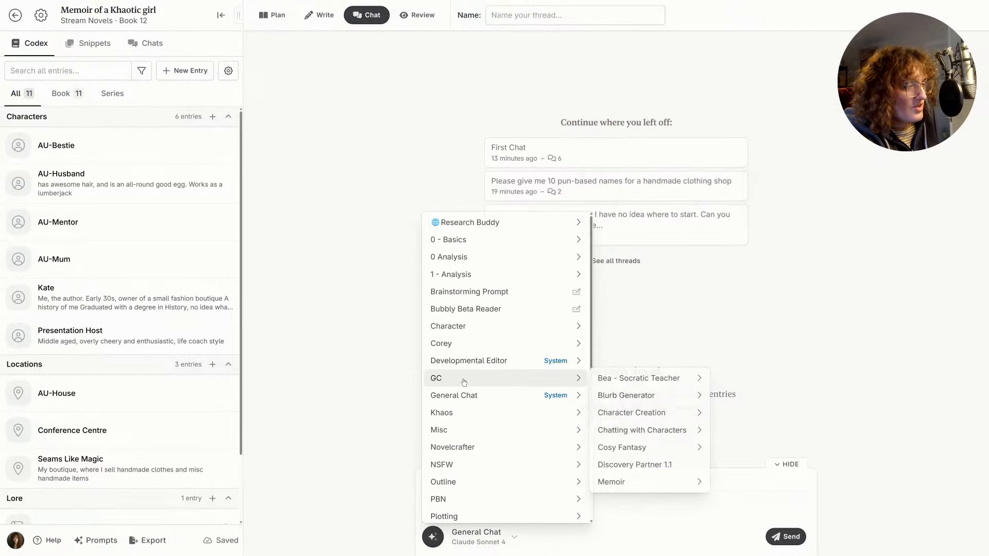
mouse_move(671, 482)
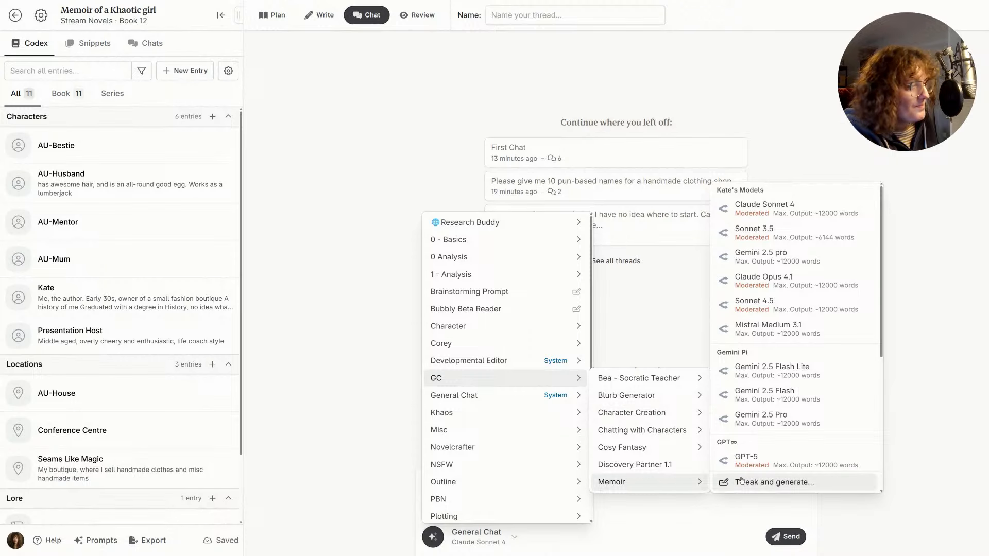
scroll(782, 288, "down", 1)
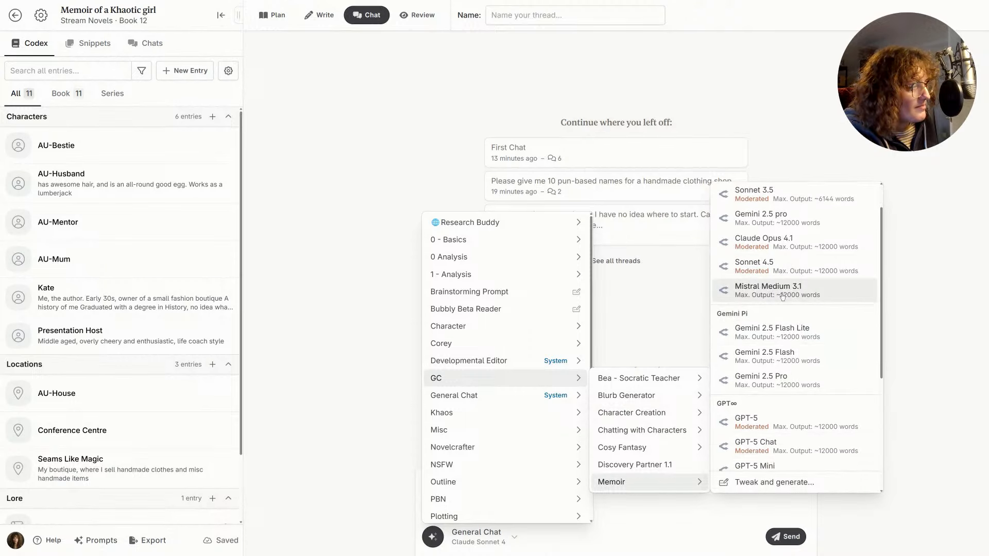
left_click(781, 291)
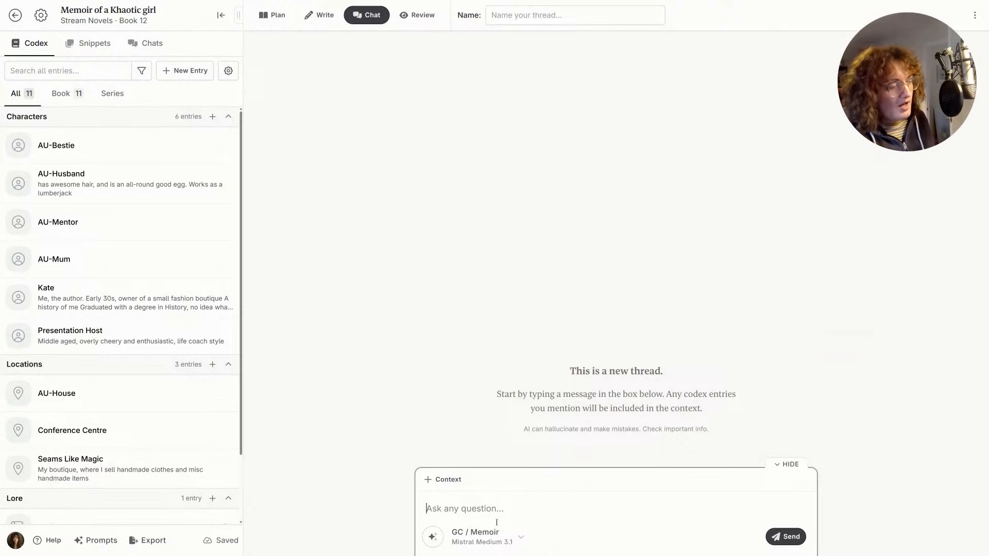
type("Can we")
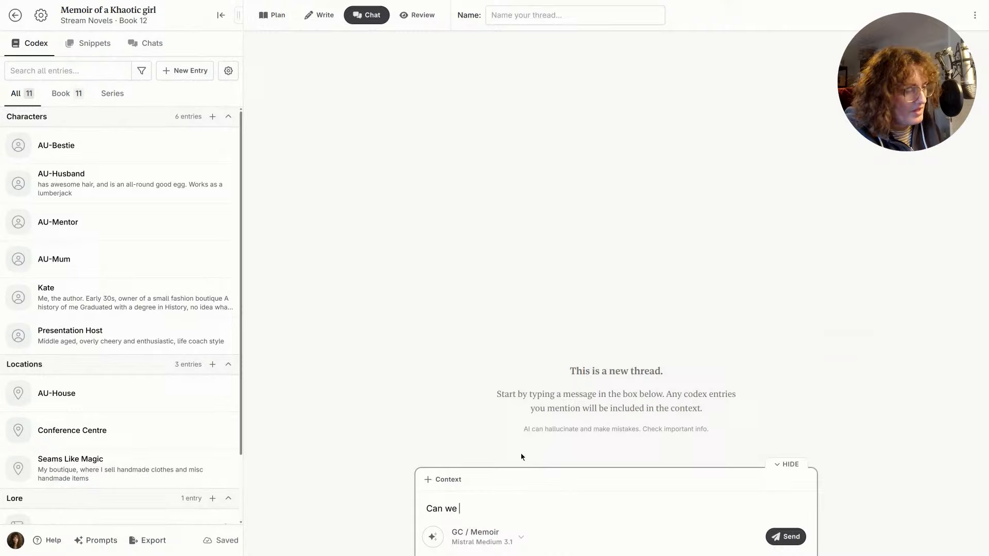
key("ctrl+a")
key("BackSpace")
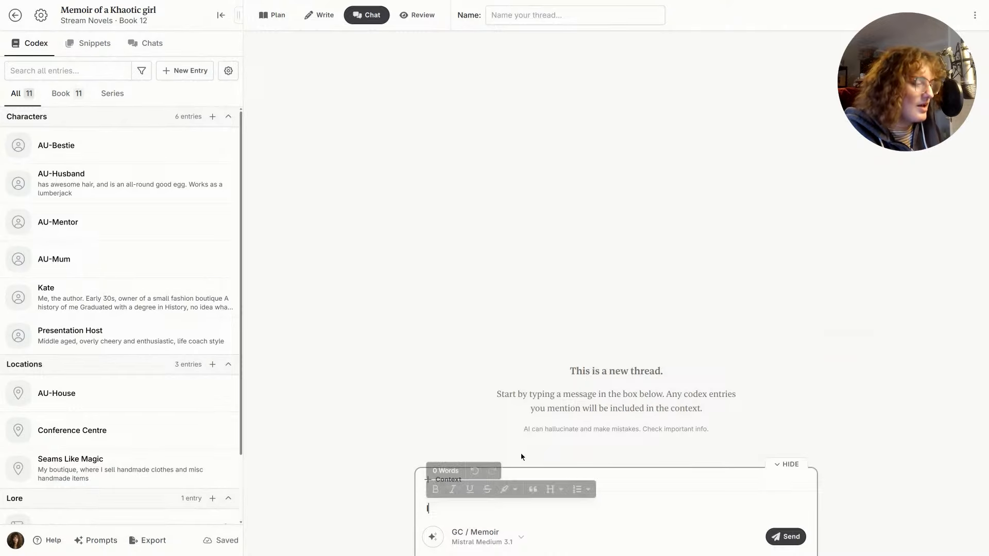
- Begin the chat message with "I want to include something with me"
type("I want to include s")
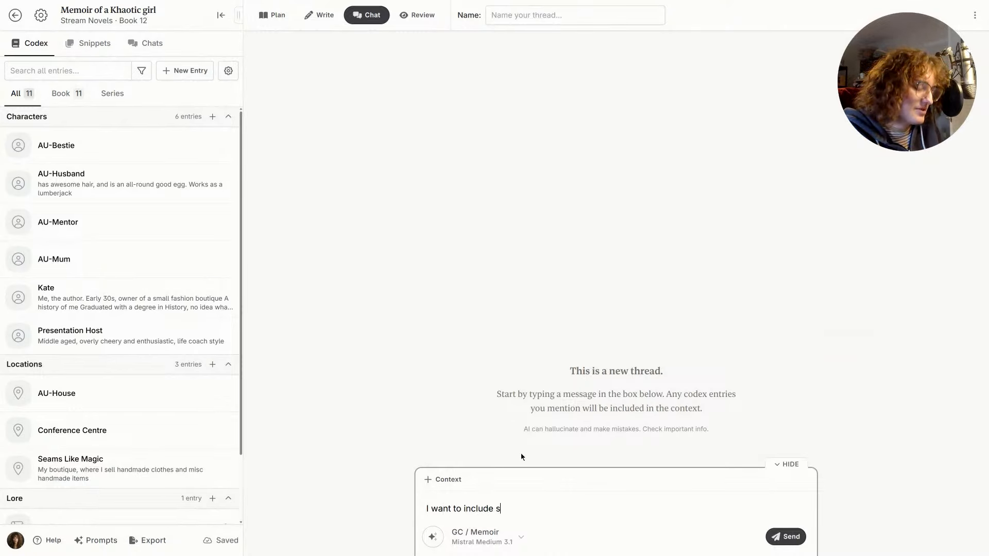
type("omething with me and My")
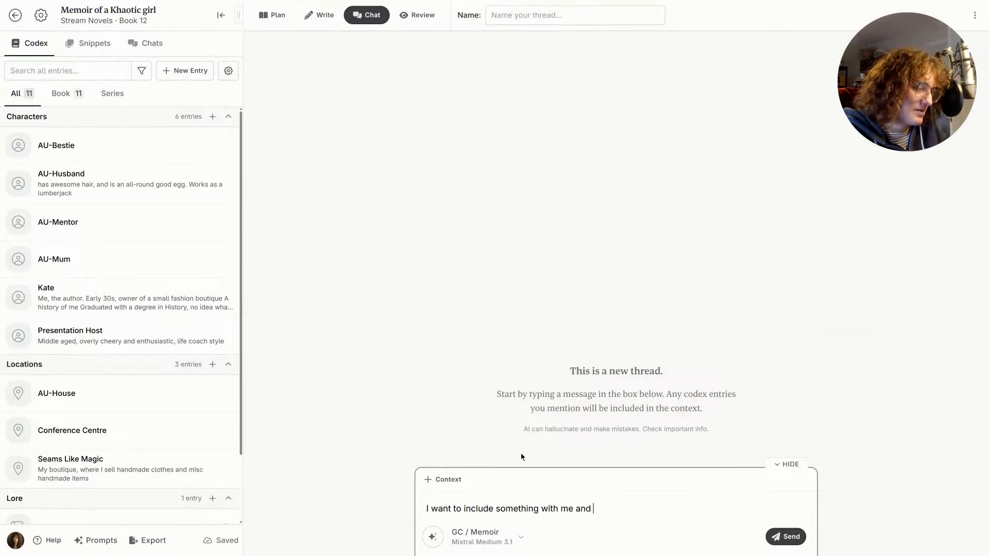
key("BackSpace")
key("BackSpace")
key("BackSpace")
key("BackSpace")
key("BackSpace")
key("BackSpace")
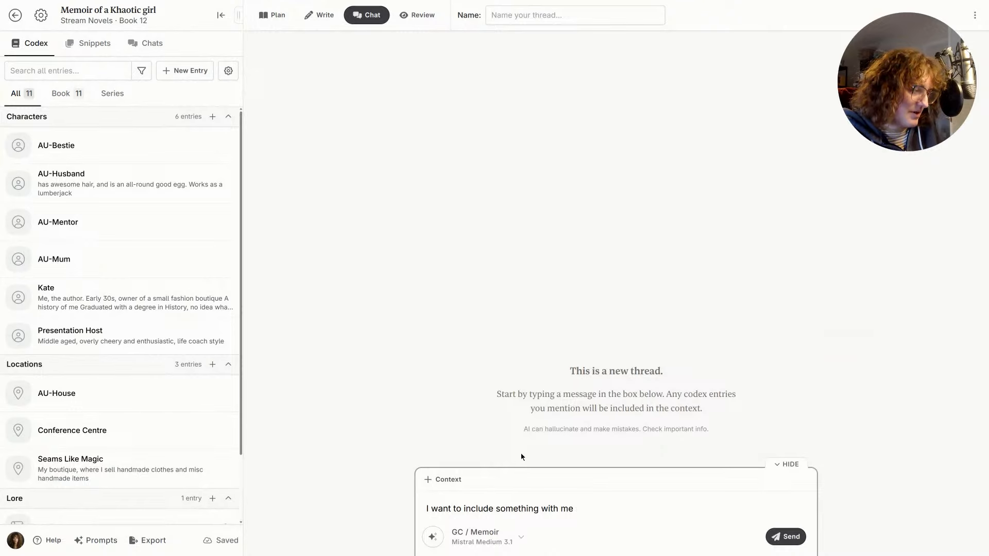
double_click(570, 509)
left_click(574, 509)
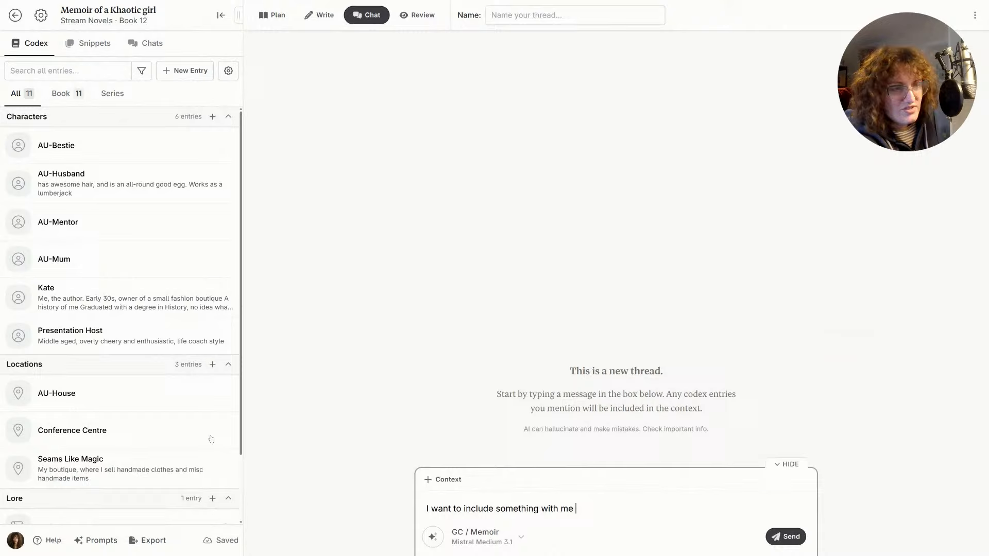
- Add "me" and "I" as aliases in the author's own character entry
left_click(92, 293)
left_click(316, 202)
type("me")
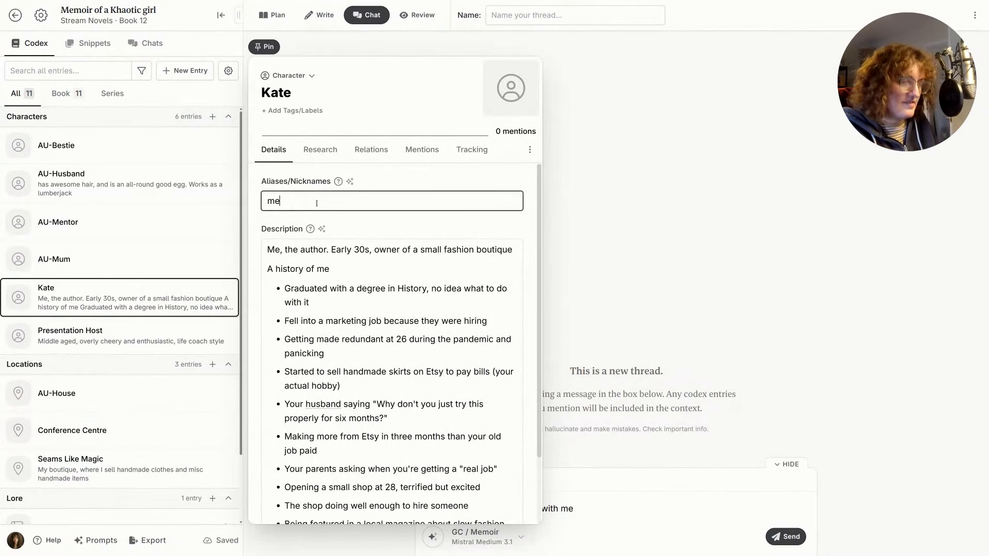
type(", I, my")
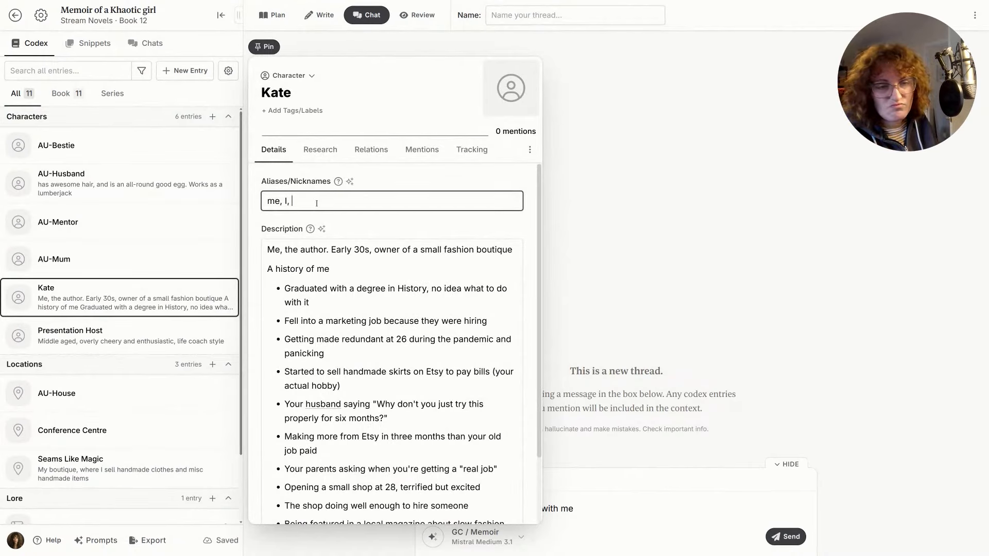
- Continue the chat message with "and", the husband's name, and ", but I'm not sure where to start"
left_click(585, 498)
type("a")
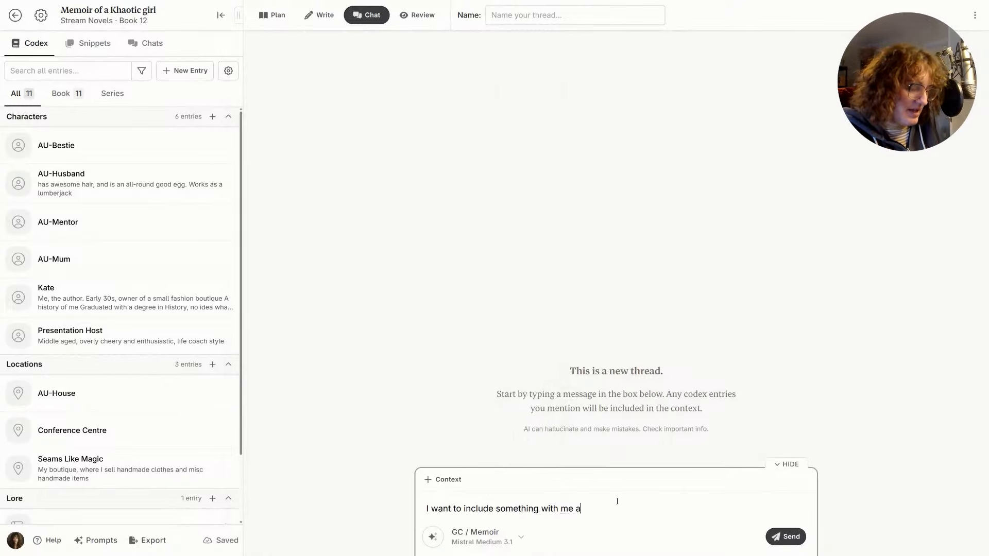
type("nd Sem")
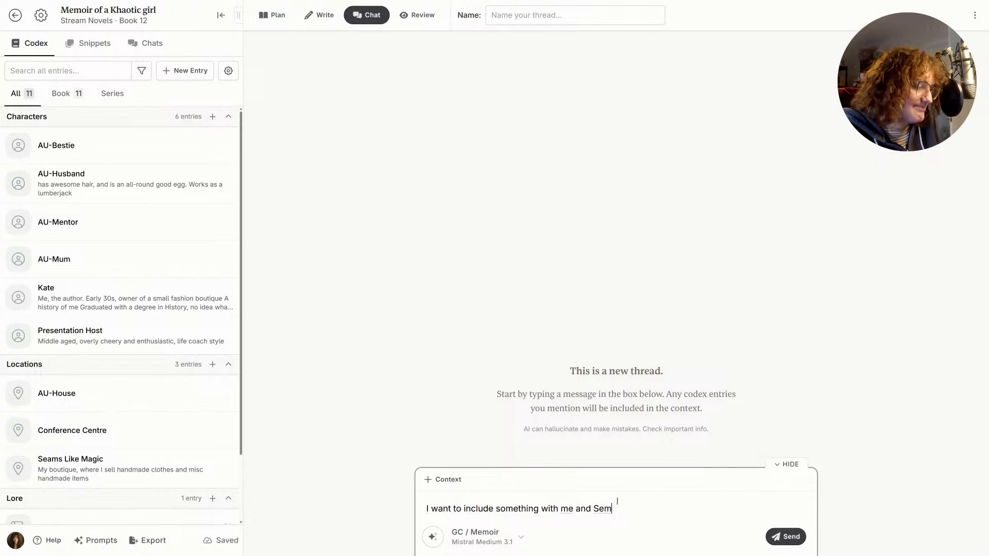
type(", but I'm ")
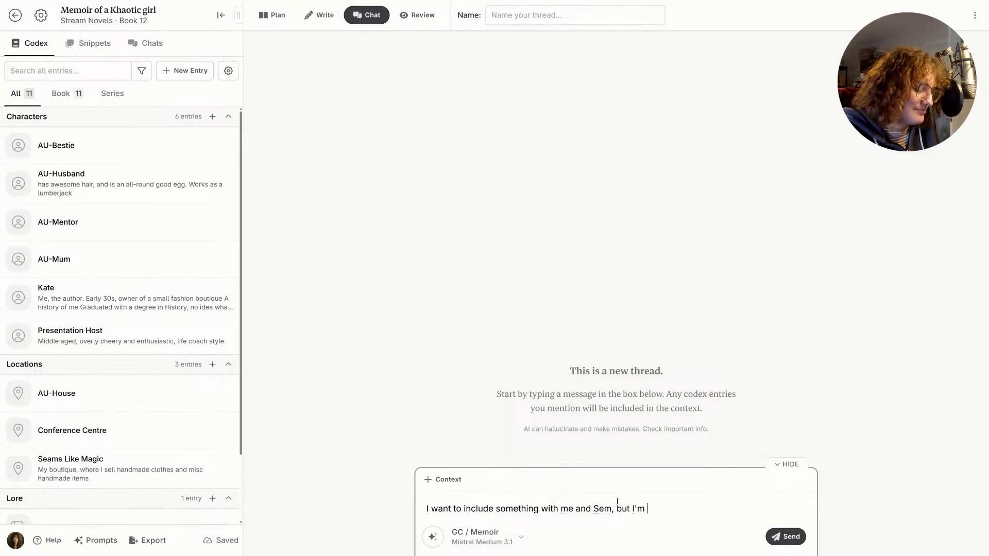
type("not sure where t")
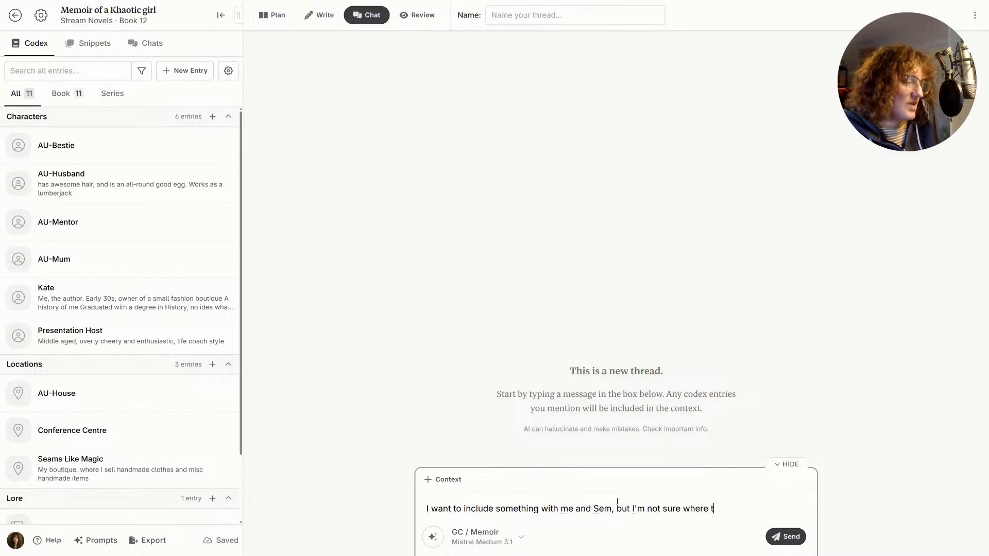
type("o start")
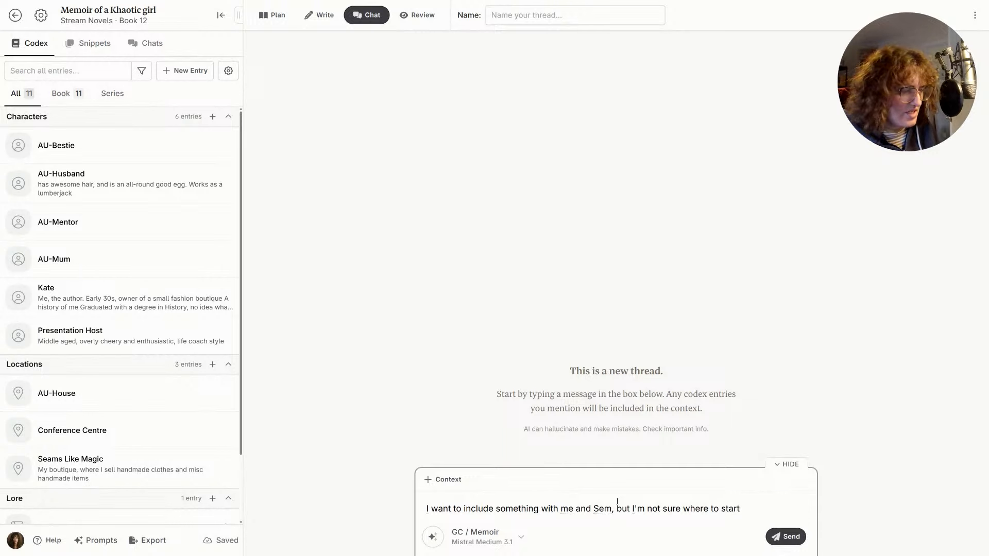
- Finish the chat message with "with this in my memoir, and how to tie it in."
type(" with ")
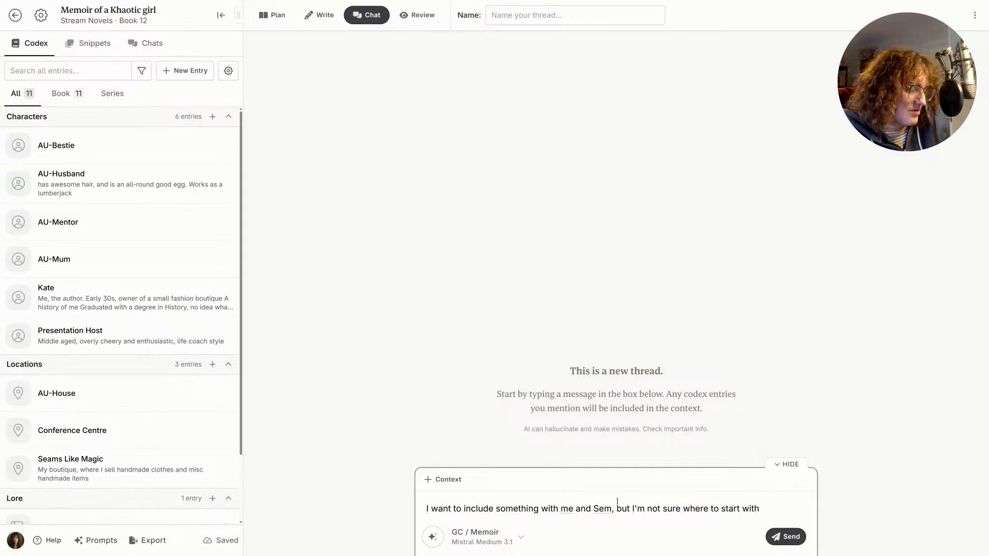
type("out")
key("BackSpace")
key("BackSpace")
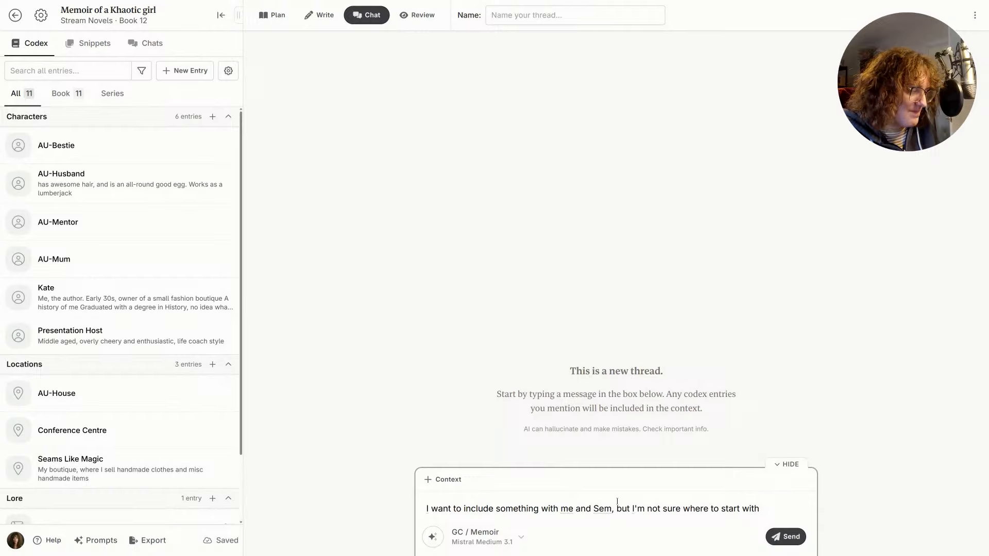
type("this in my memoir")
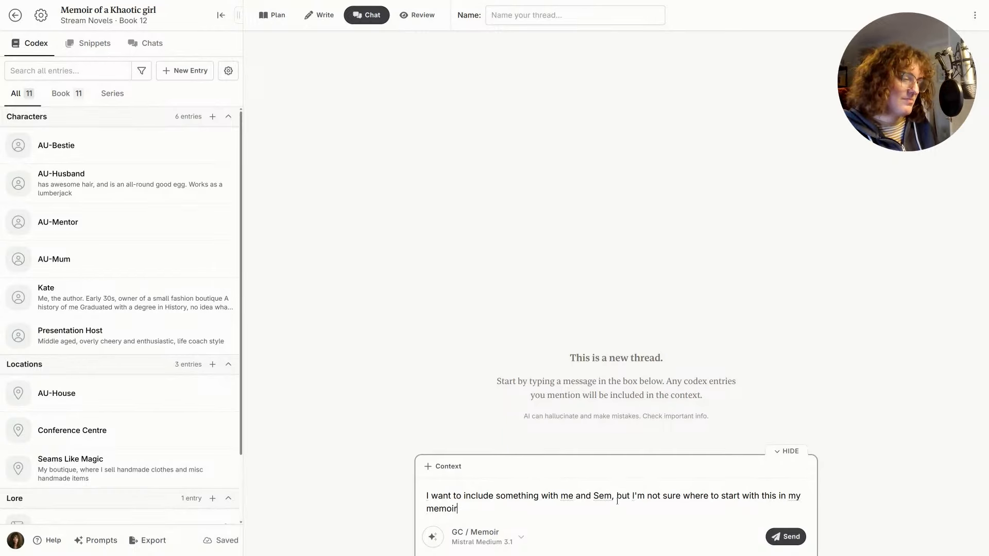
type(", and how to ")
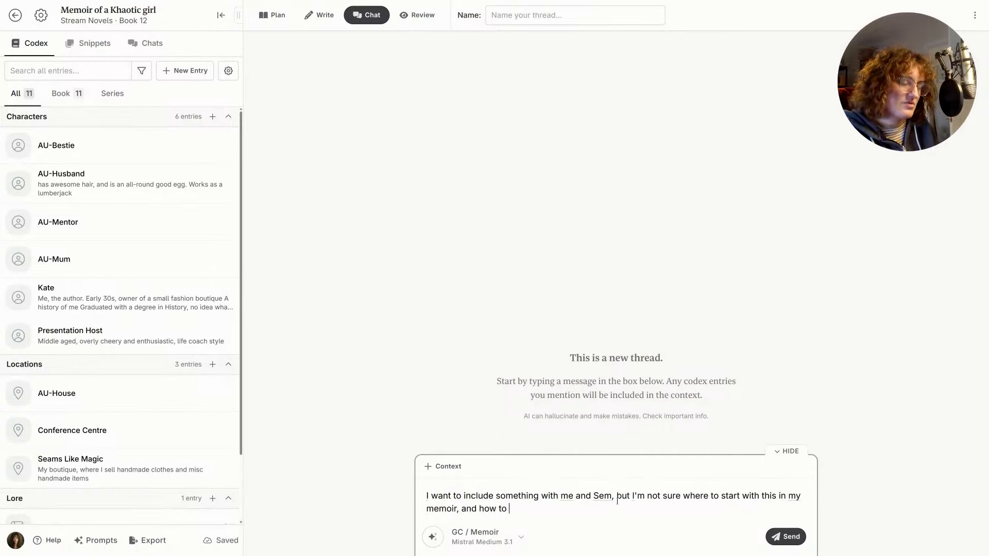
type("tie it in.")
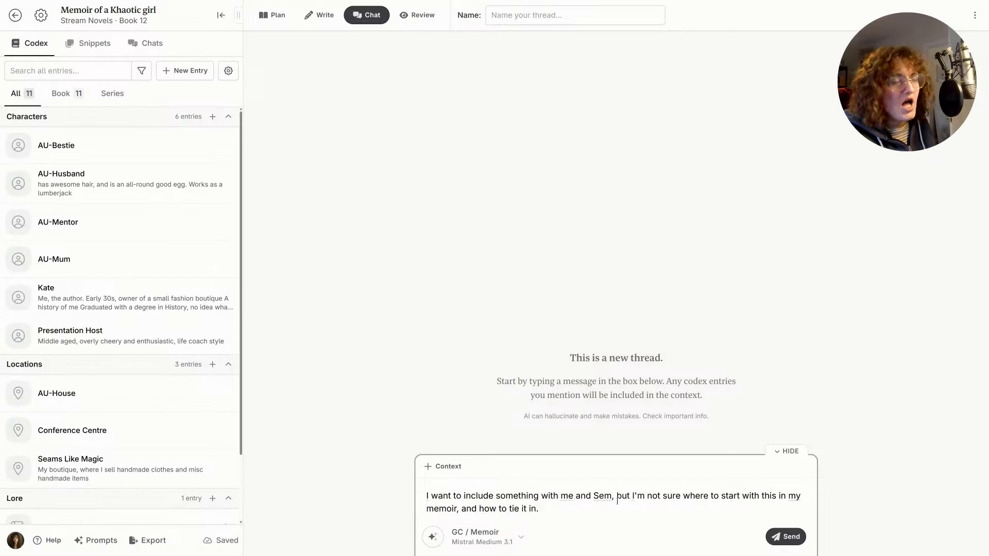
- Set the "Theme: Comparisons" Codex entry to always be included in the AI context and close the entry
scroll(168, 350, "down", 2)
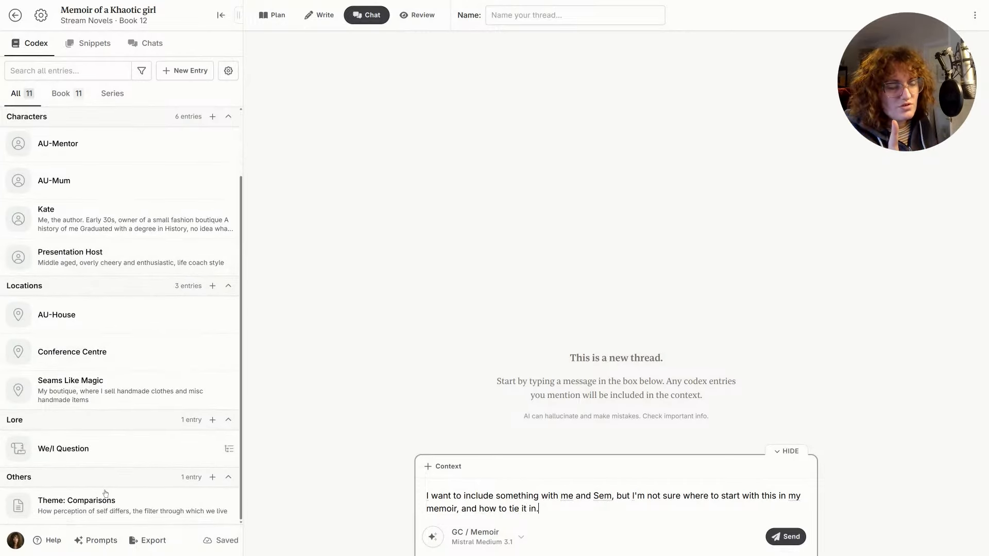
left_click(110, 505)
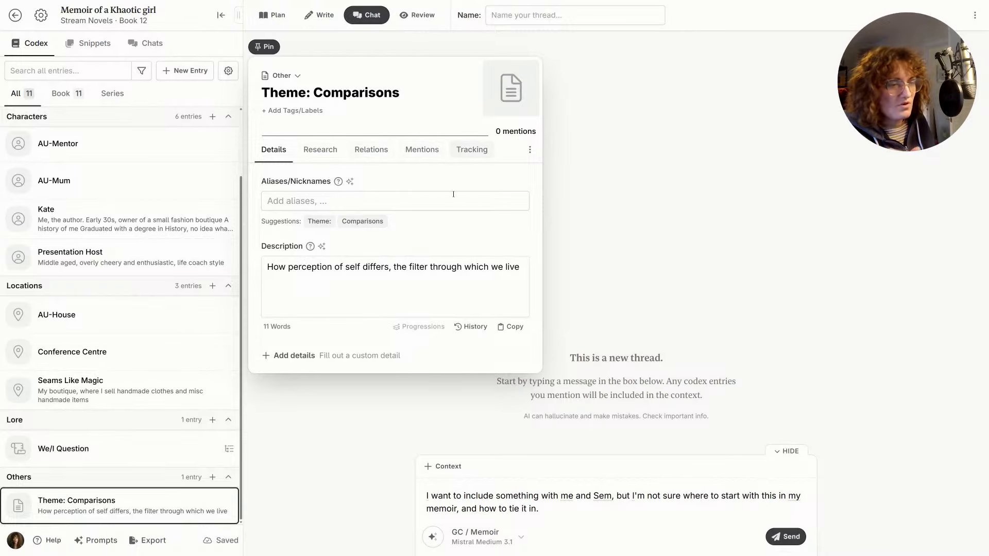
left_click(472, 149)
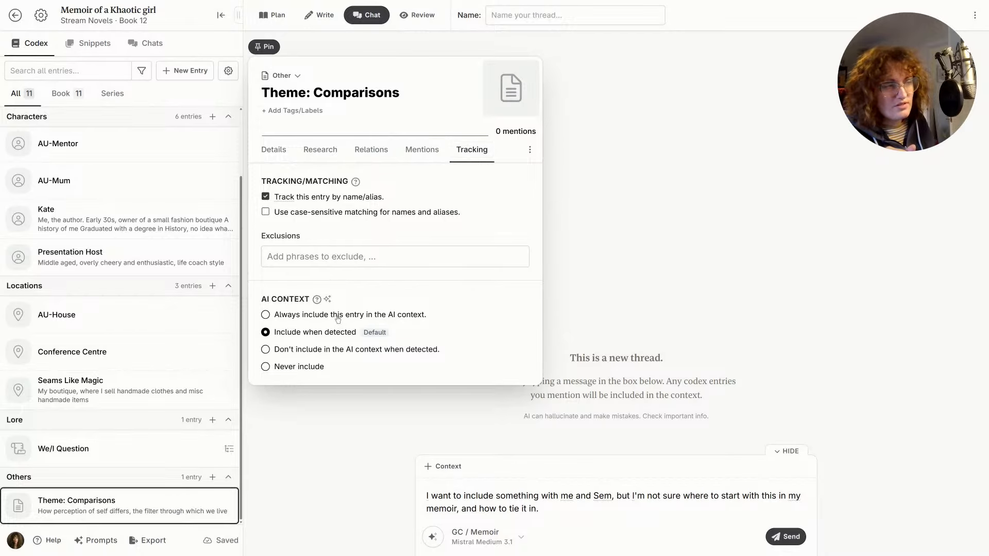
left_click(267, 314)
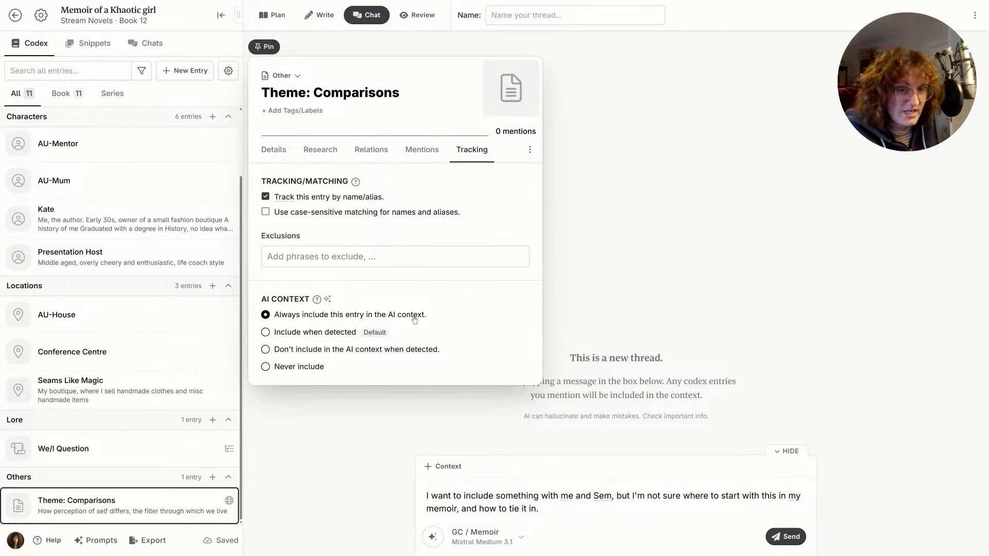
left_click(347, 474)
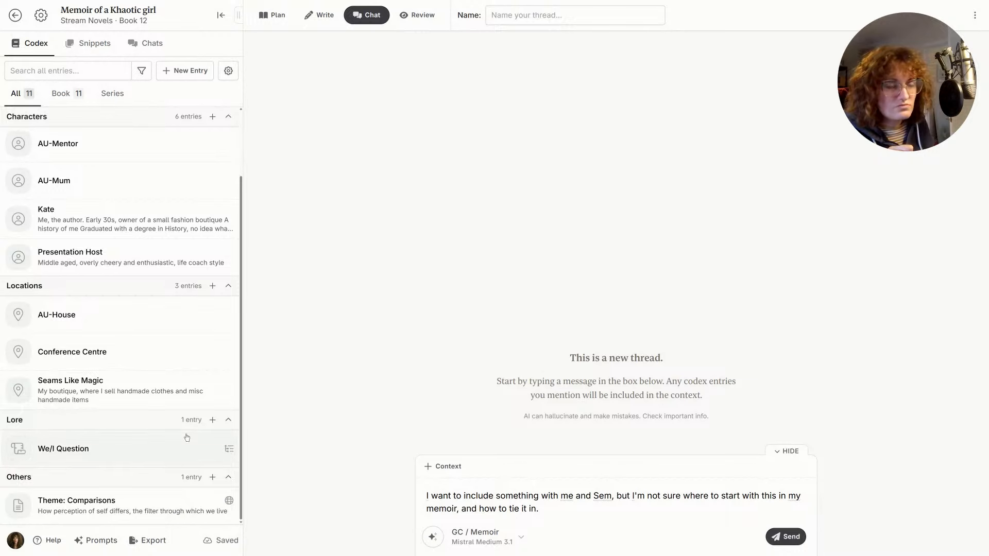
- Send the chat message and read the reply's opening questions about the emotional core of the relationship
left_click(798, 538)
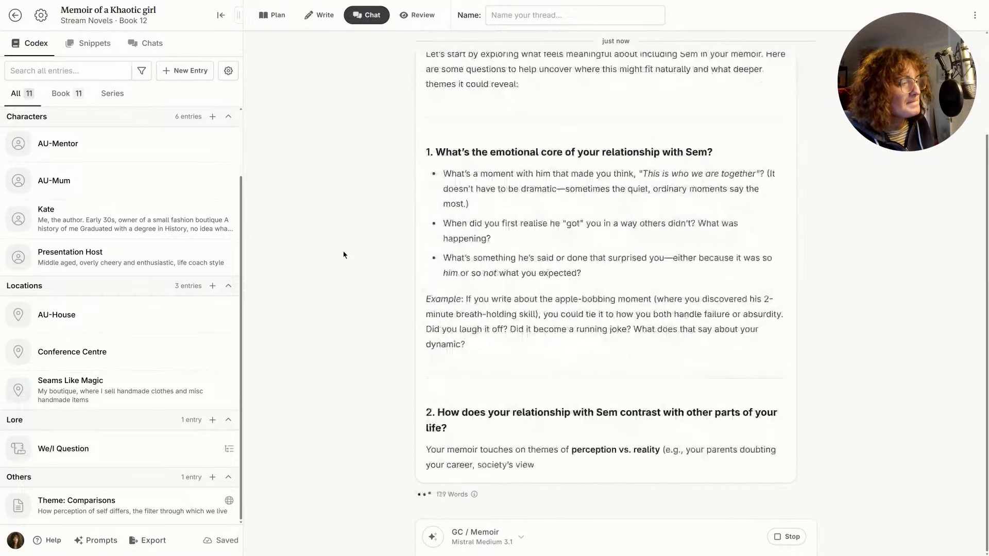
scroll(343, 255, "up", 3)
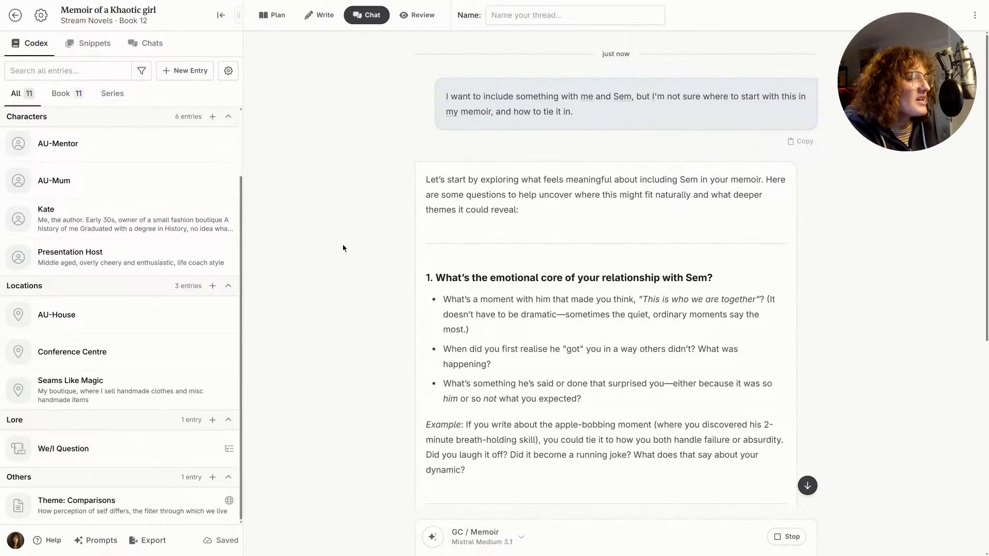
scroll(343, 248, "down", 3)
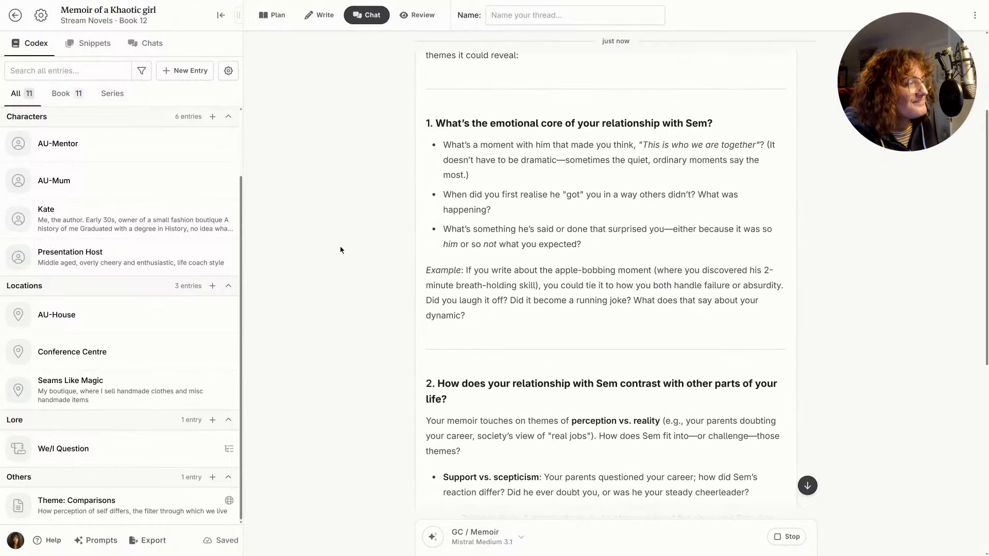
scroll(340, 250, "up", 2)
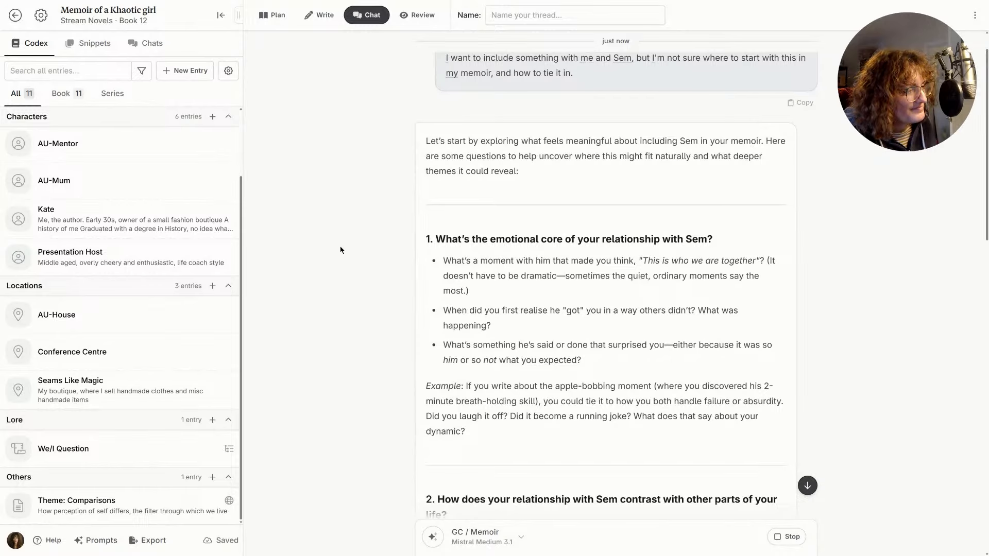
scroll(424, 253, "down", 2)
left_click_drag(472, 274, 615, 279)
left_click(455, 278)
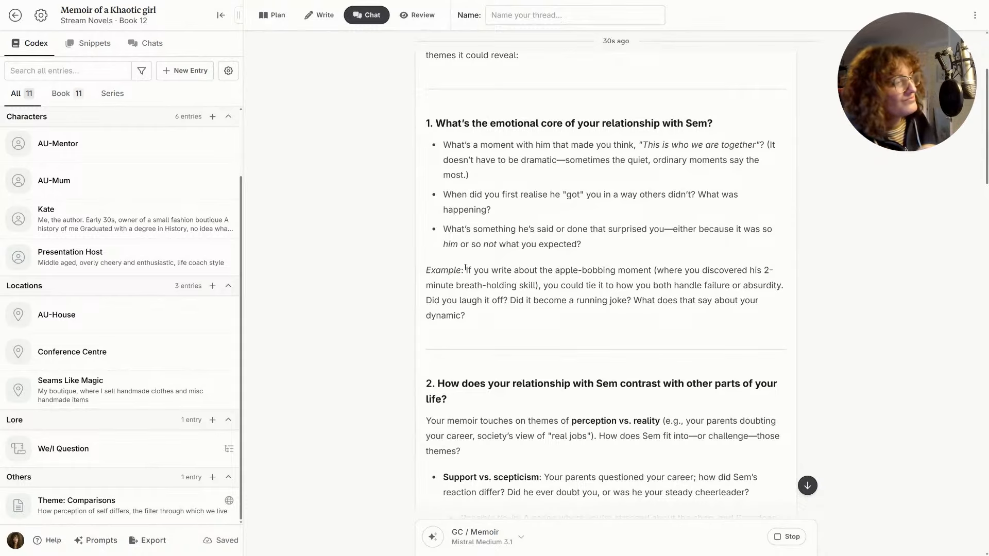
- Examine the reply's questions on how the relationship contrasts with other parts of life, heightens tension, and what the husband represents
scroll(494, 224, "down", 3)
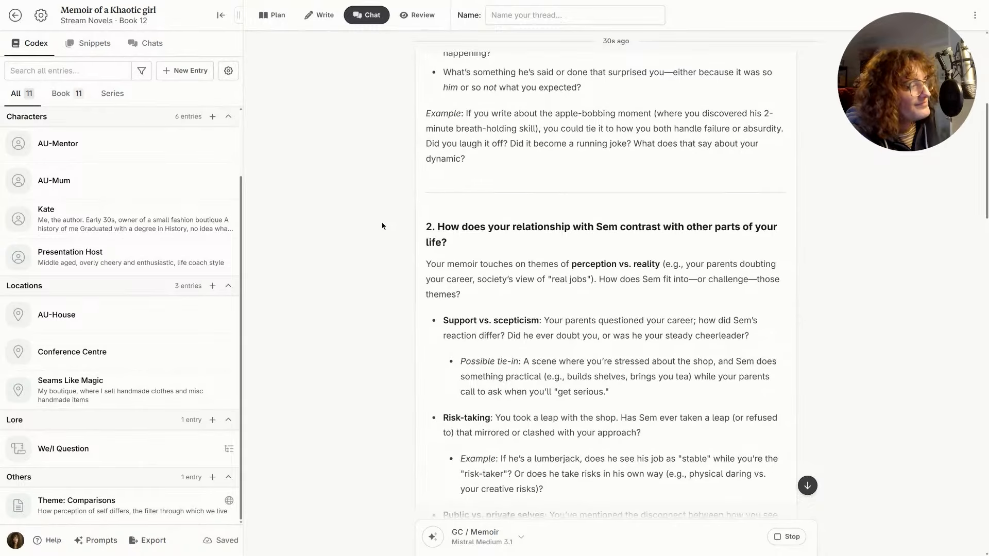
scroll(382, 226, "down", 1)
scroll(378, 214, "down", 1)
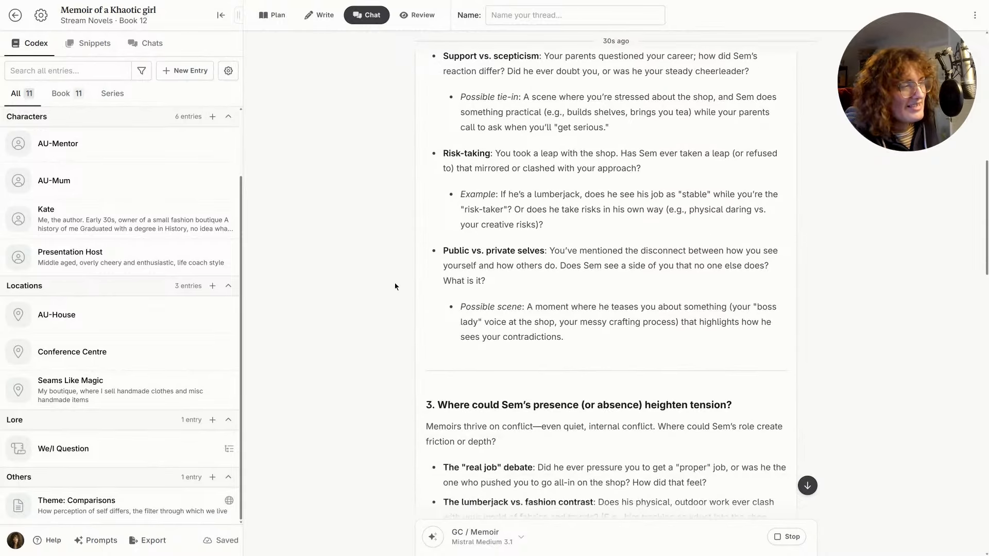
scroll(407, 298, "up", 3)
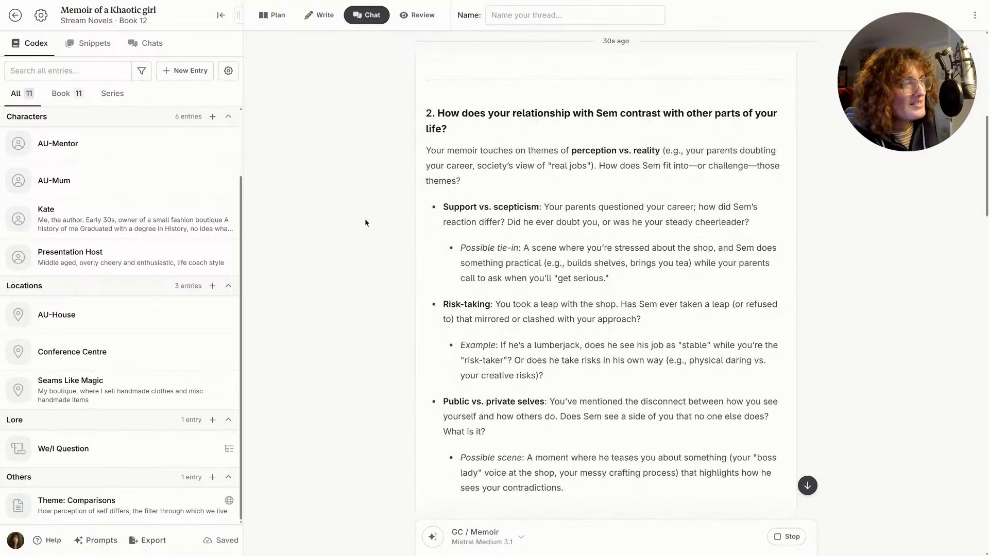
scroll(367, 412, "up", 6)
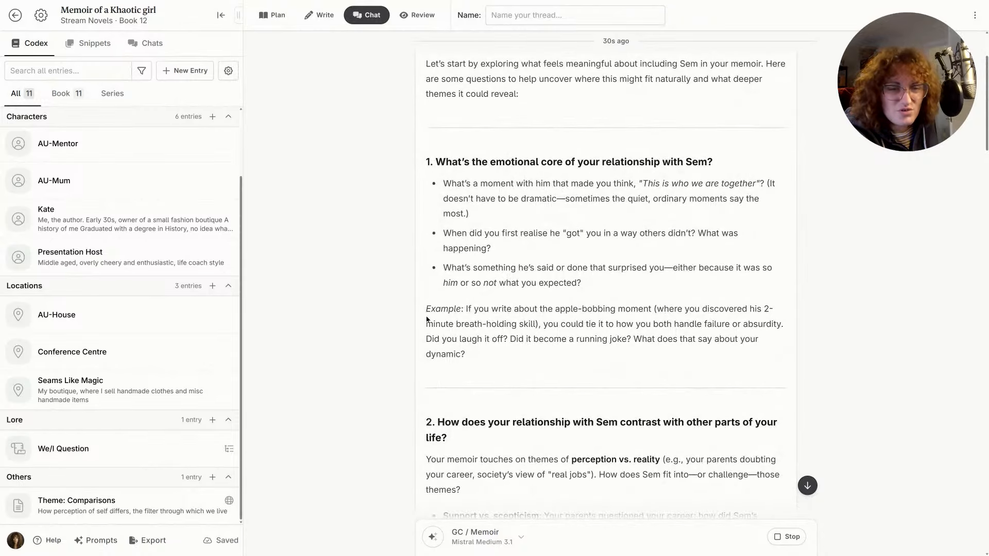
scroll(427, 319, "down", 10)
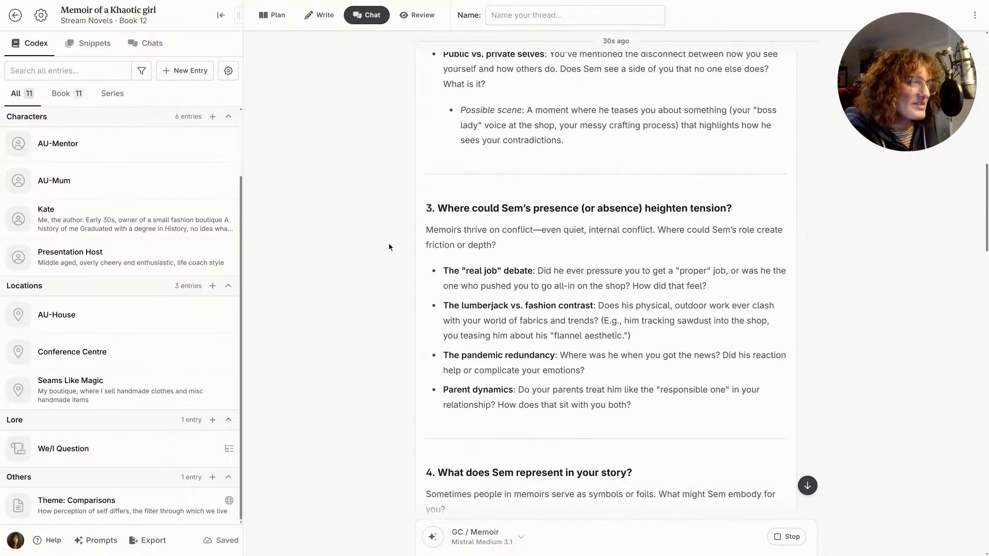
scroll(388, 242, "down", 1)
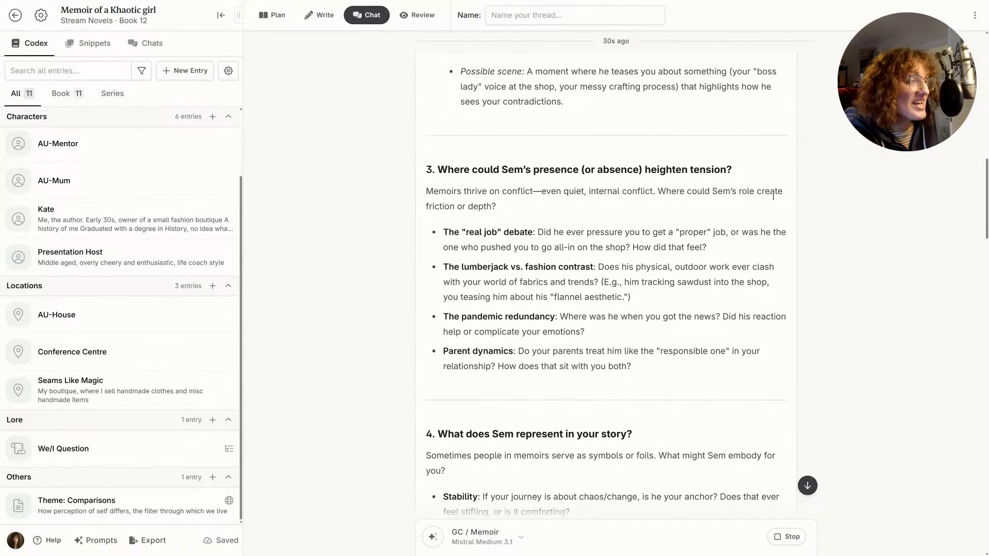
scroll(773, 197, "down", 3)
scroll(461, 284, "down", 4)
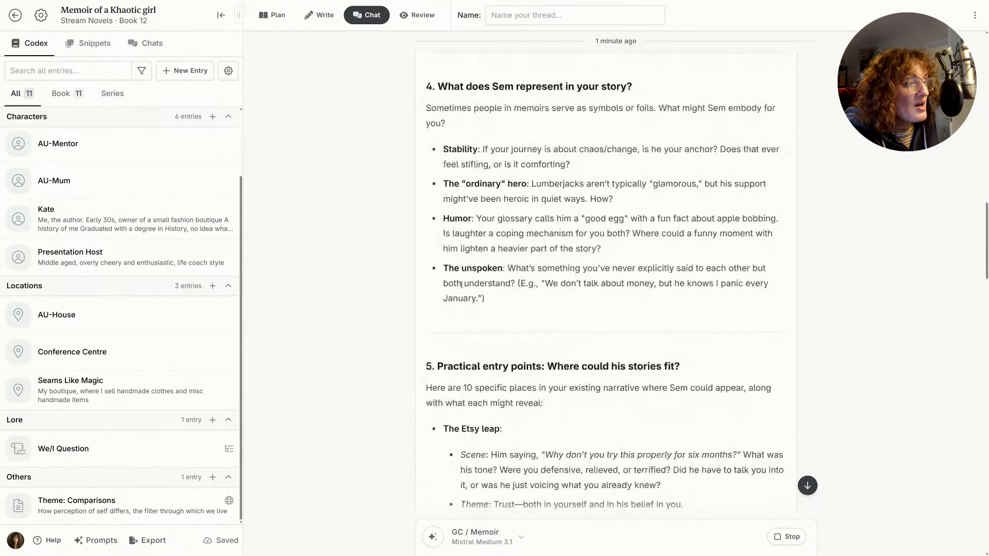
- Examine the reply's practical entry points for the husband's stories and its questions on the relationship's sound and the gap between perspectives
scroll(645, 294, "down", 3)
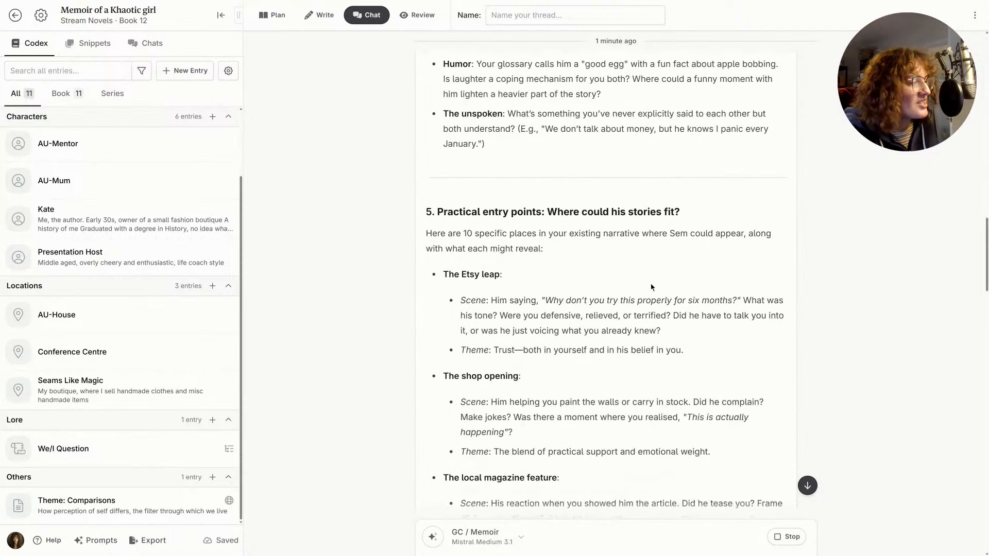
scroll(331, 265, "down", 4)
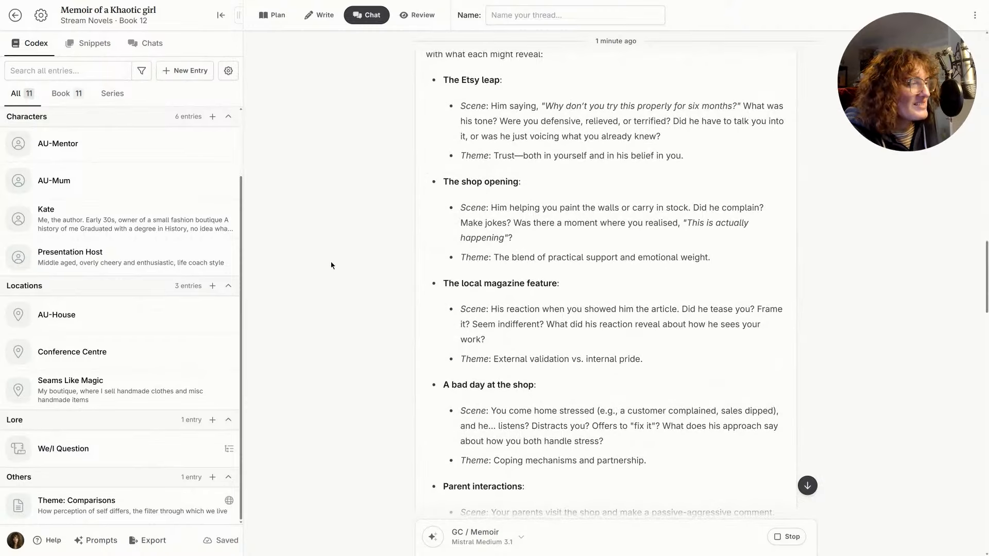
scroll(332, 265, "down", 2)
scroll(331, 266, "down", 4)
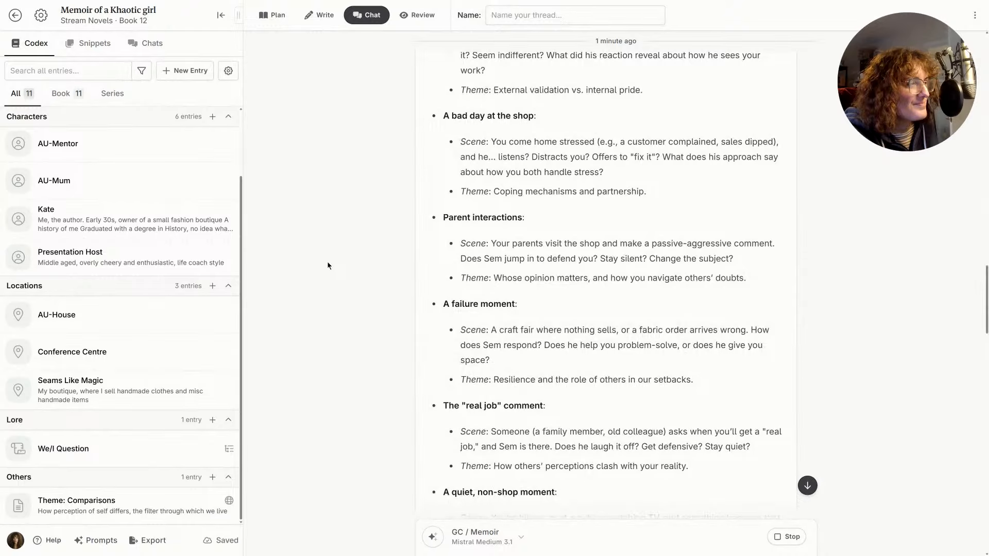
scroll(326, 261, "down", 5)
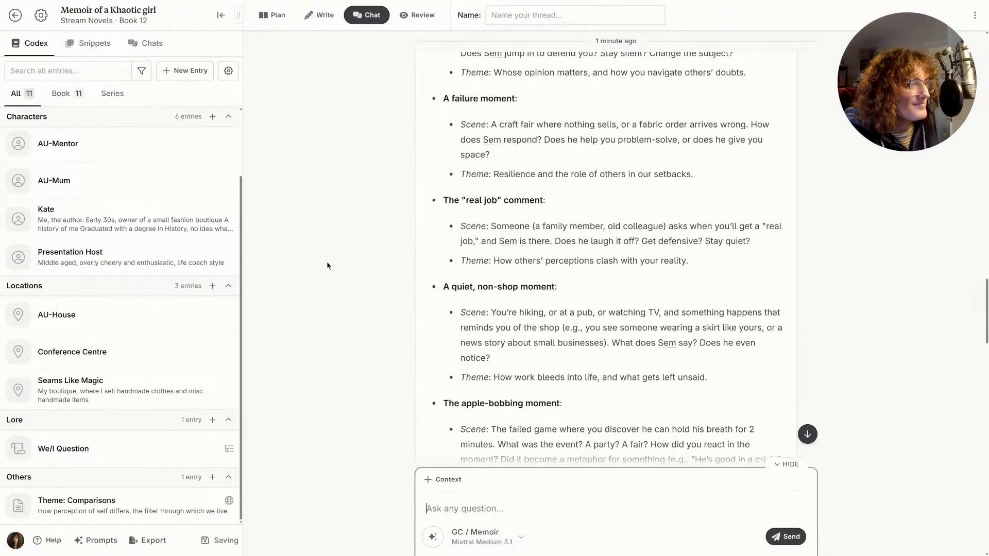
scroll(326, 261, "down", 6)
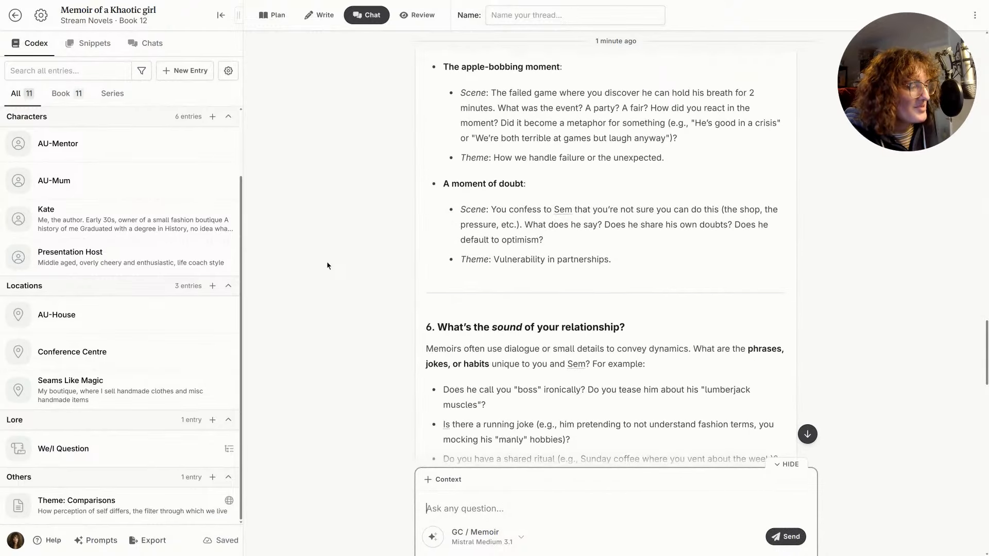
scroll(326, 261, "down", 3)
scroll(326, 264, "down", 1)
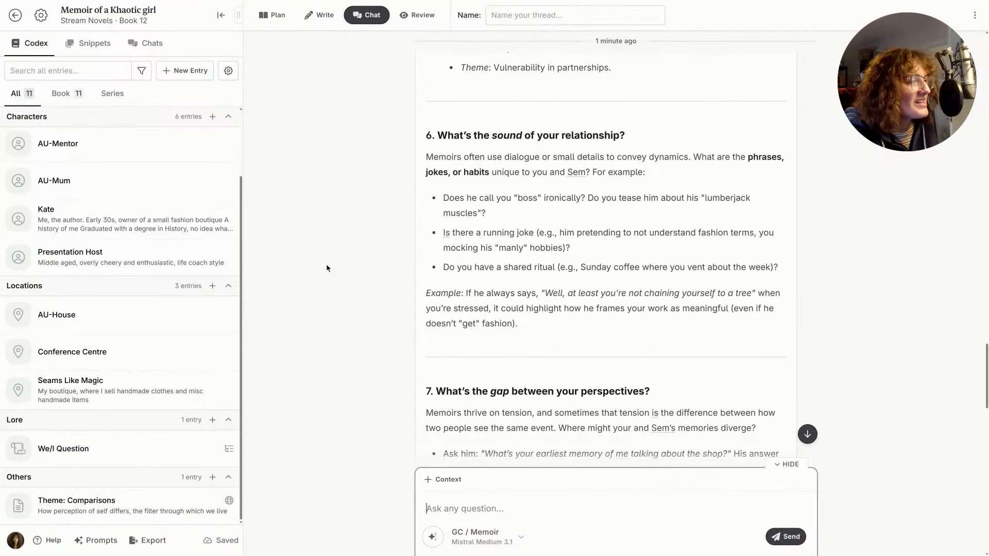
scroll(326, 264, "down", 3)
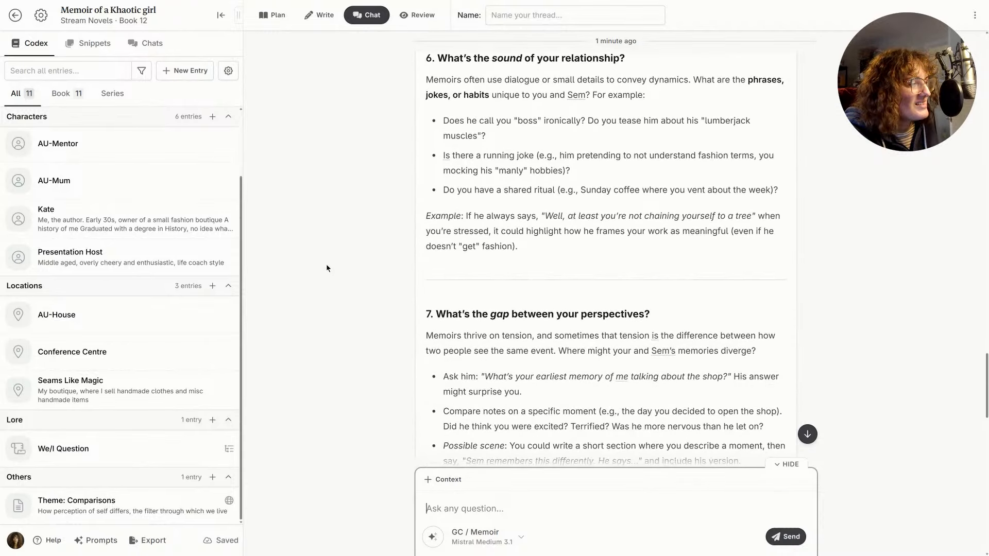
scroll(326, 264, "down", 1)
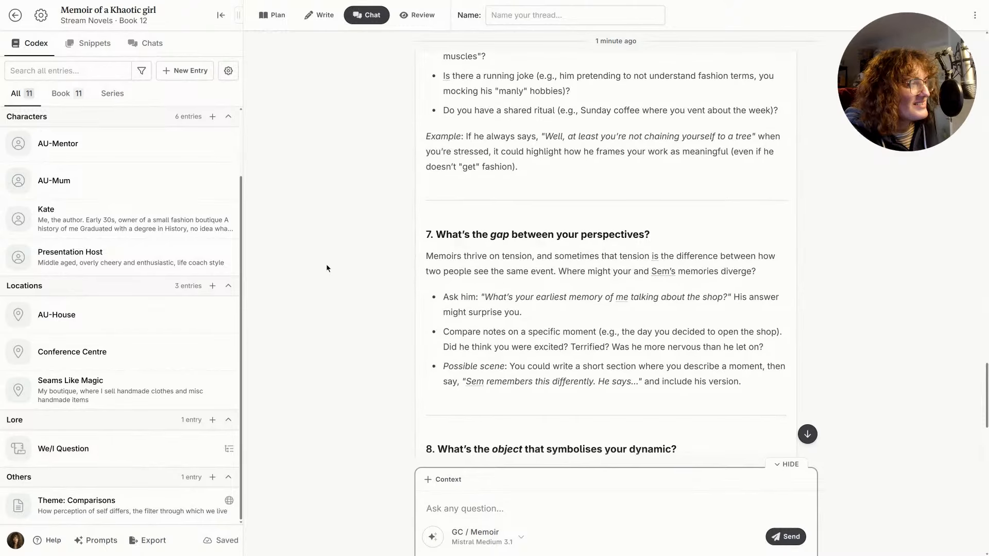
- Examine the reply's remaining questions on diverging perspectives, symbolic objects and the husband's absence, plus its suggested next steps
scroll(326, 263, "down", 1)
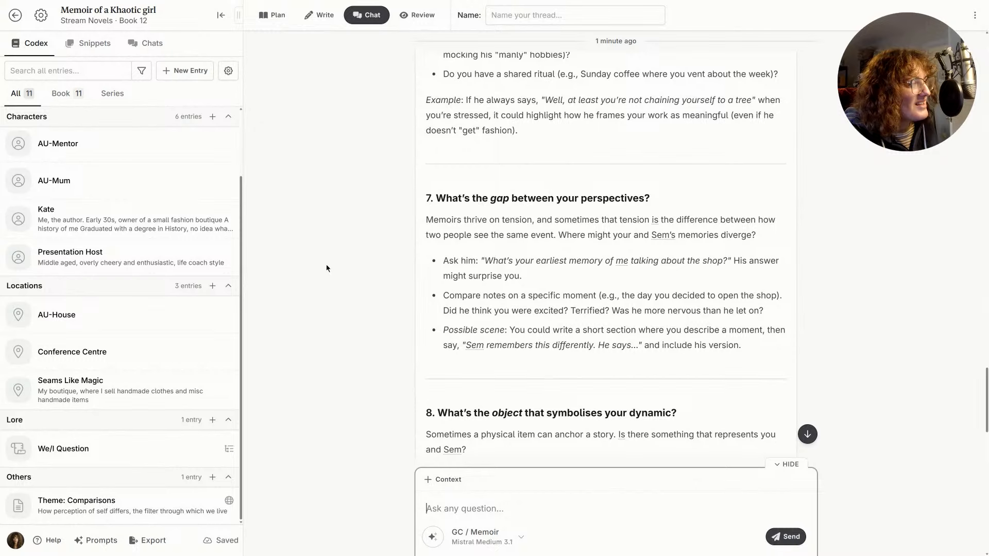
left_click_drag(463, 100, 788, 99)
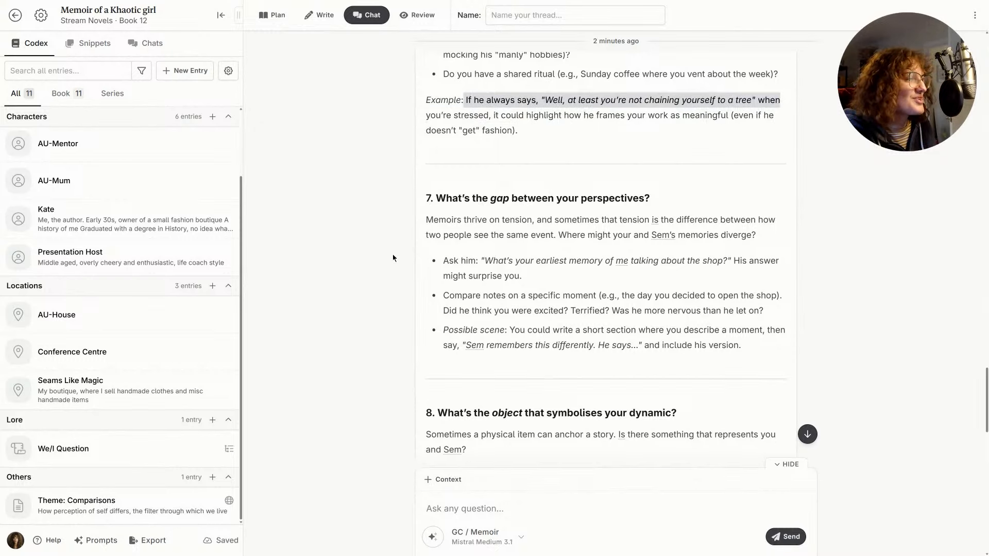
left_click(464, 202)
scroll(476, 210, "down", 2)
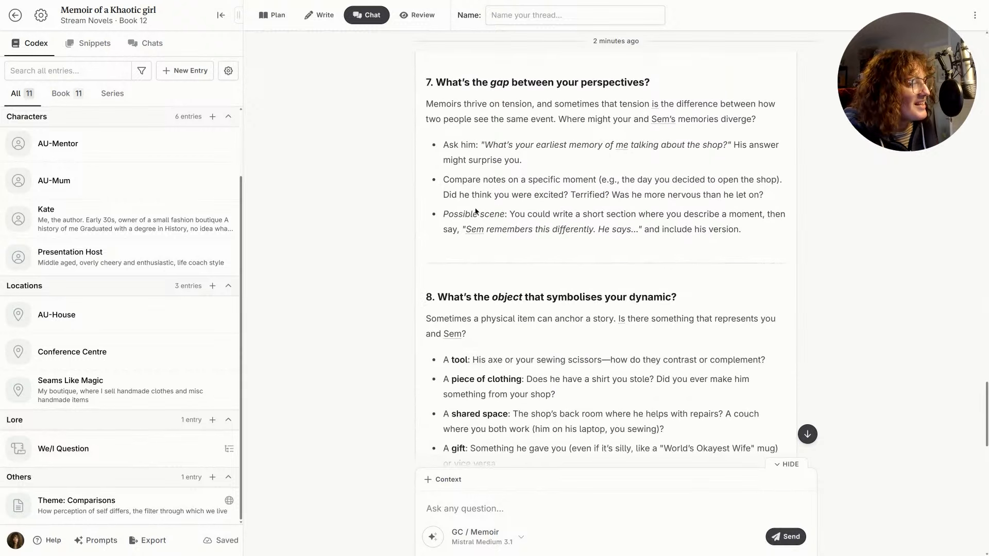
scroll(475, 212, "down", 4)
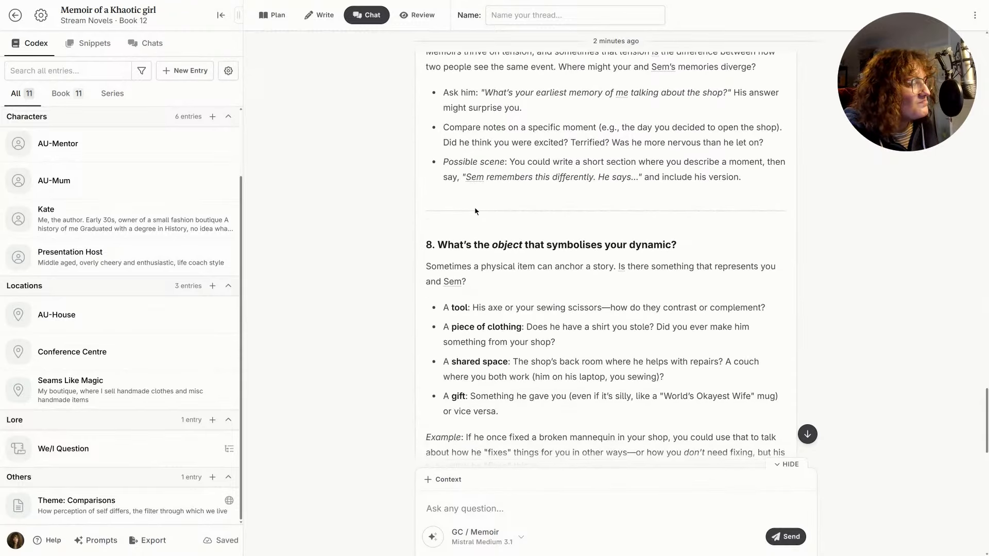
scroll(475, 208, "down", 7)
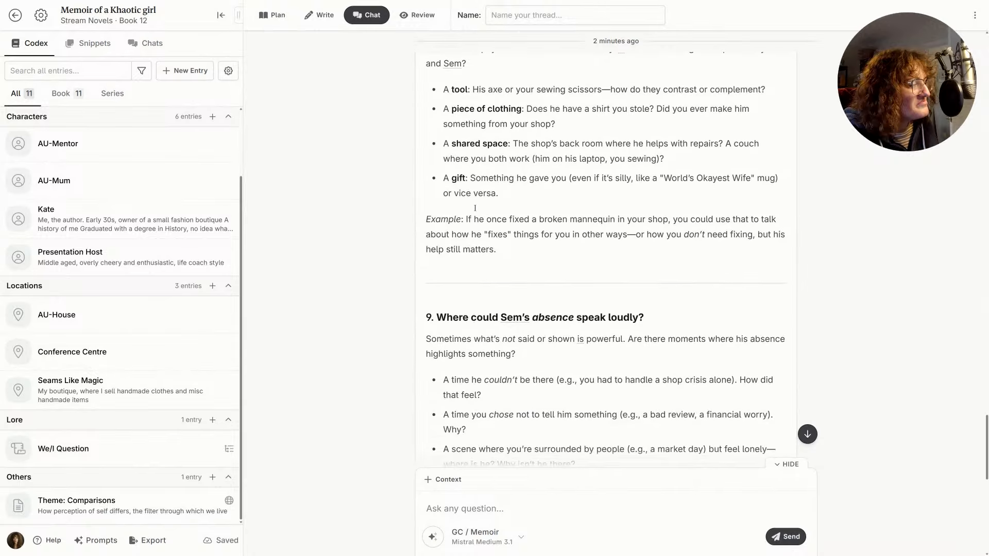
scroll(475, 207, "down", 5)
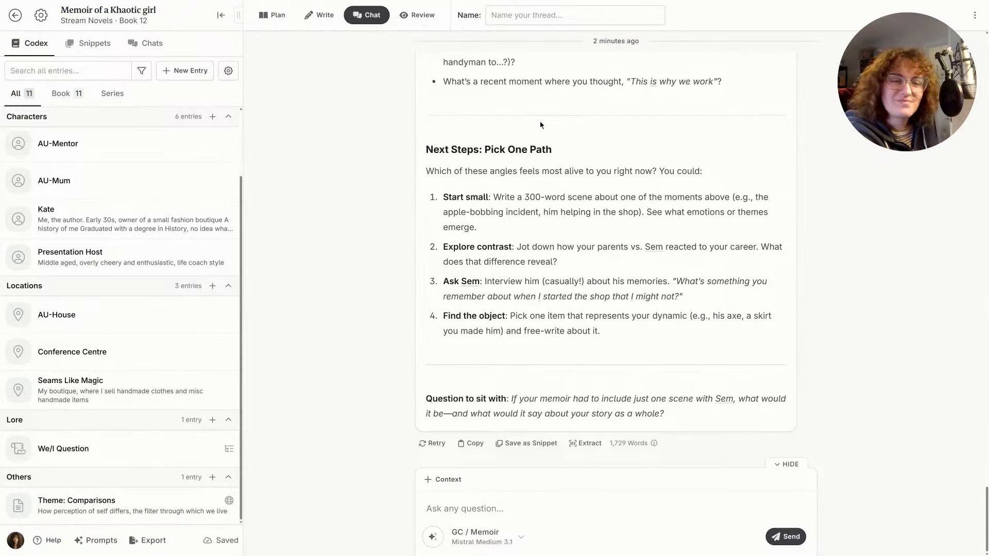
scroll(540, 125, "up", 12)
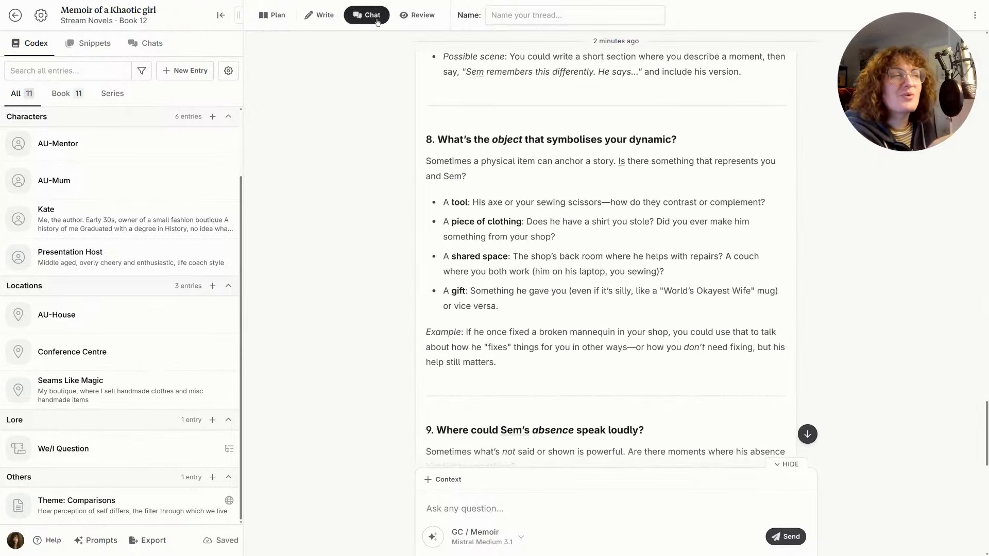
- Add three new chapters to Act 1 of the plan and summarise Chapter 2's scene as "bestie chat"
left_click(415, 15)
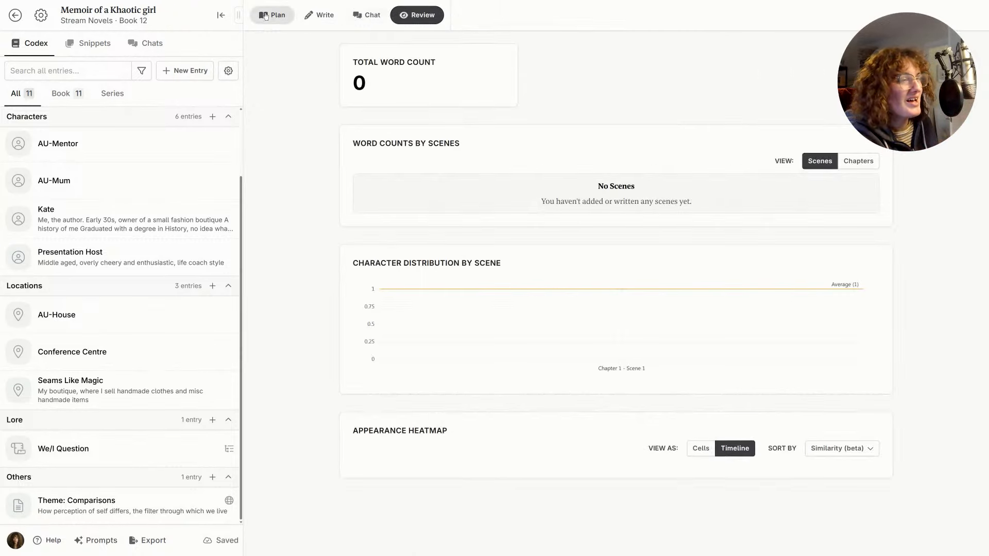
left_click(263, 16)
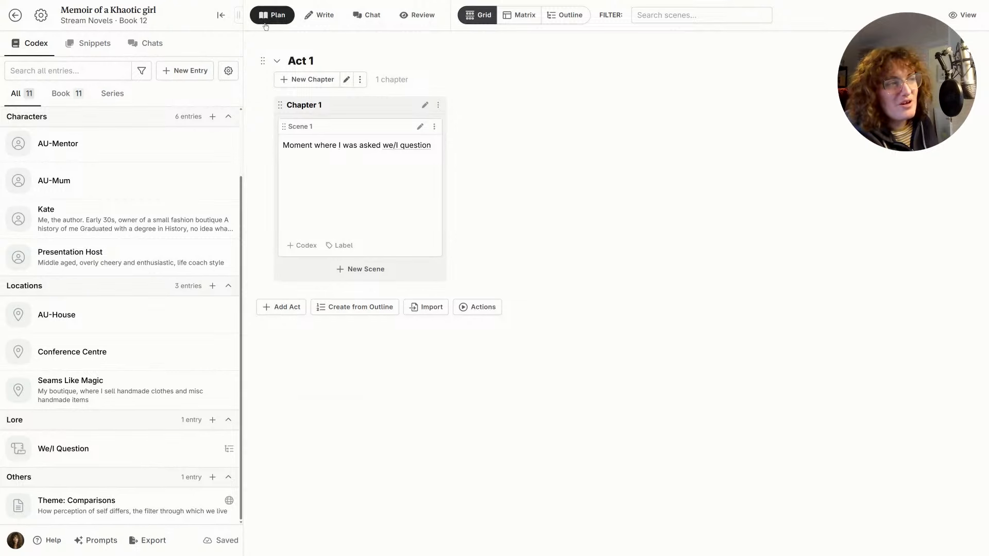
left_click(298, 82)
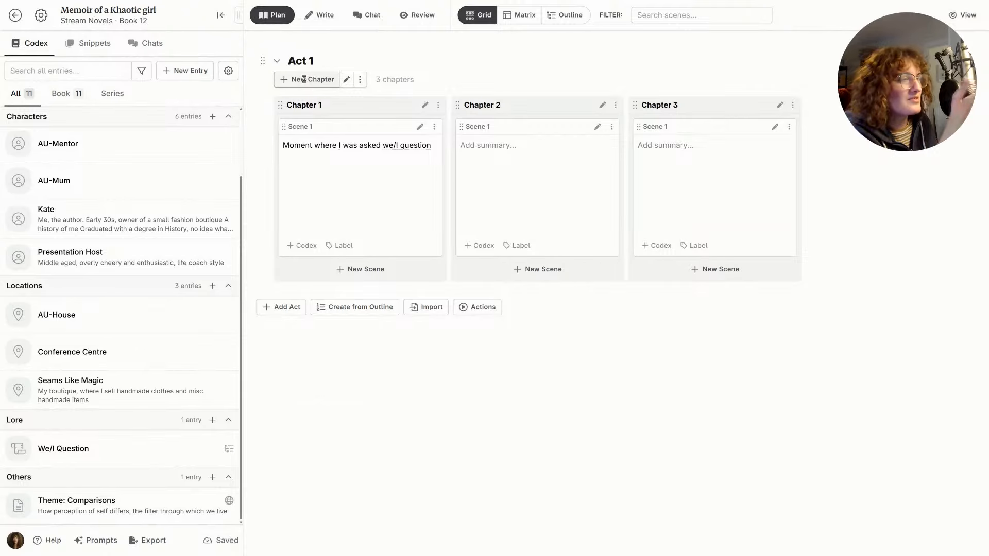
type("bestie chat")
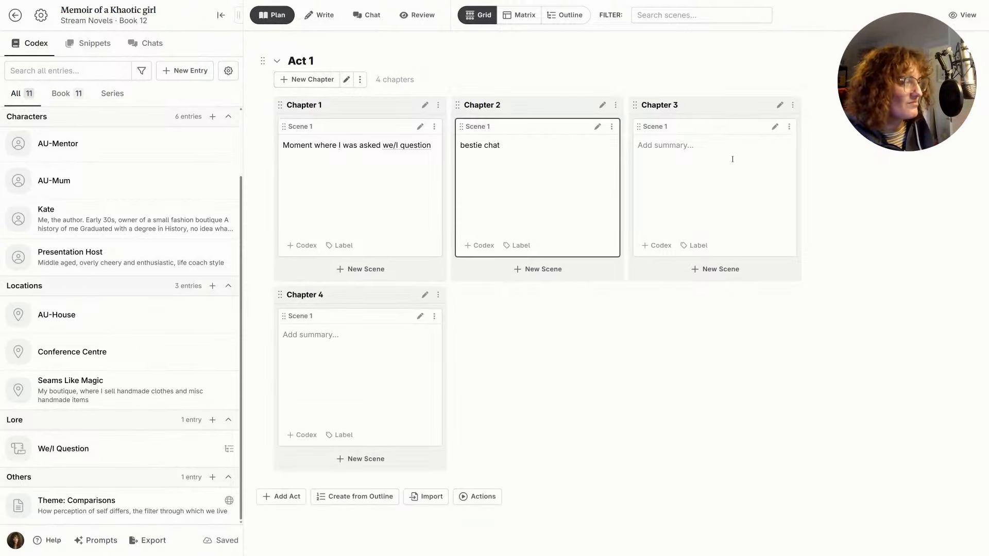
- Summarise Chapter 3's scene as "shop opening" and Chapter 4's scene as "first sale"
left_click(733, 159)
type("shop opening")
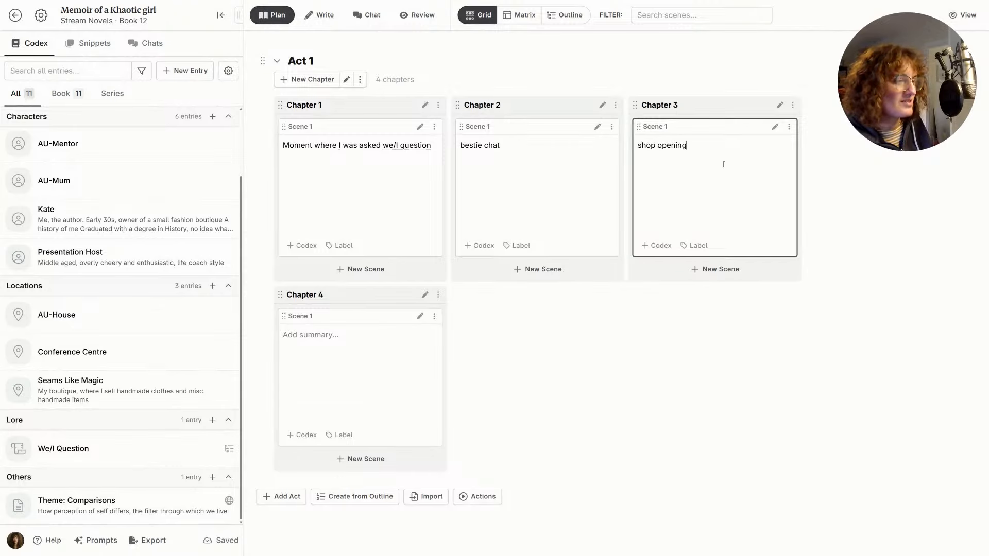
left_click(336, 348)
type("first sale")
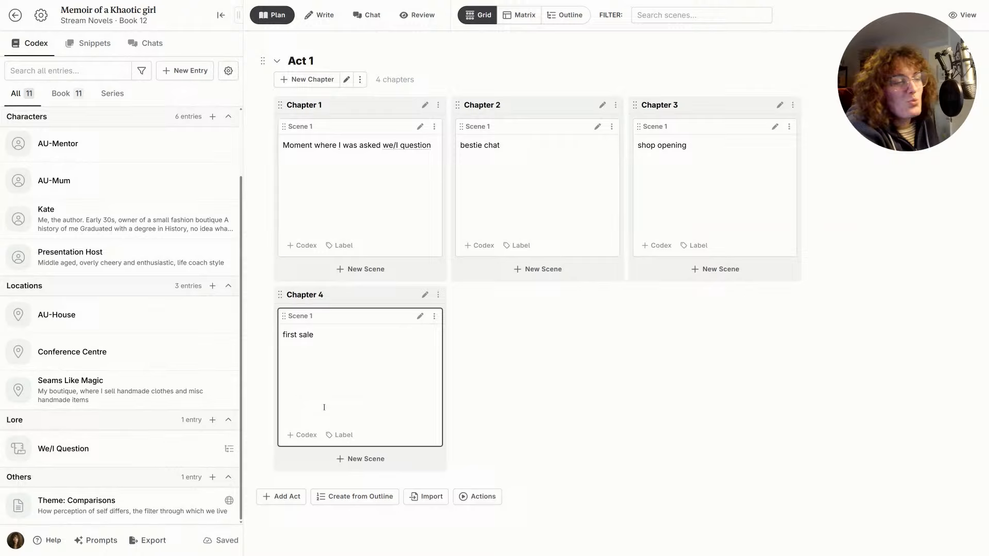
- Link the AU-Bestie and AU-House Codex entries to Chapter 2's "bestie chat" scene
left_click(305, 435)
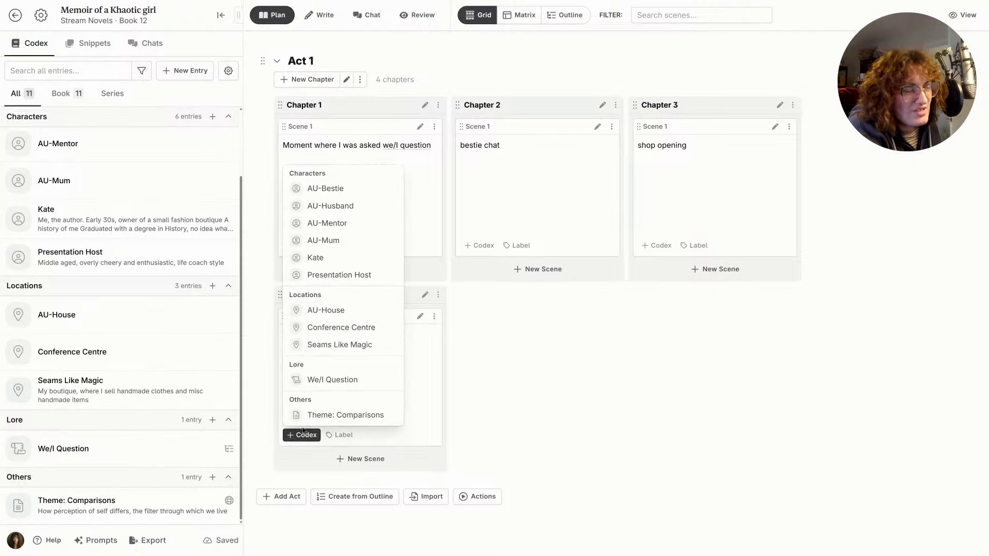
left_click(480, 245)
left_click(497, 277)
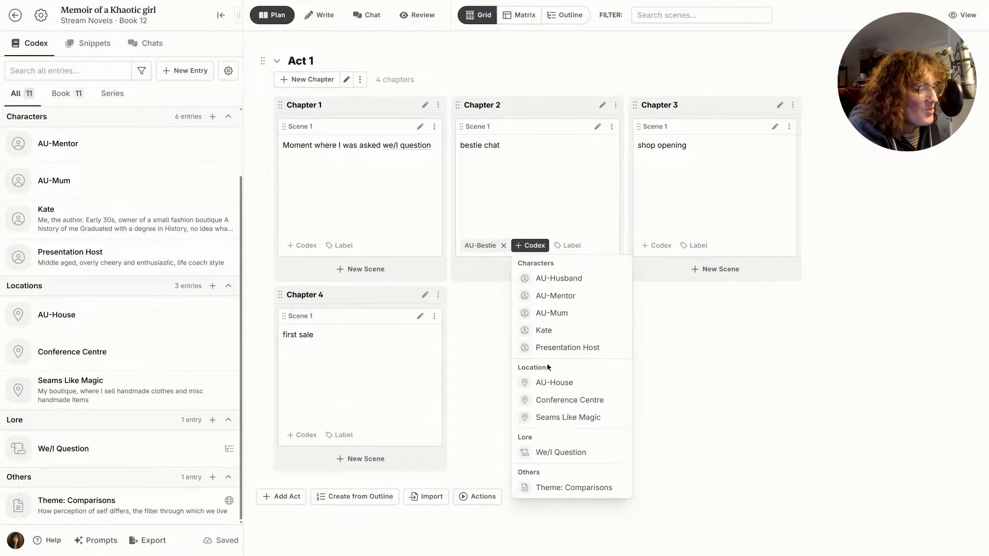
left_click(581, 383)
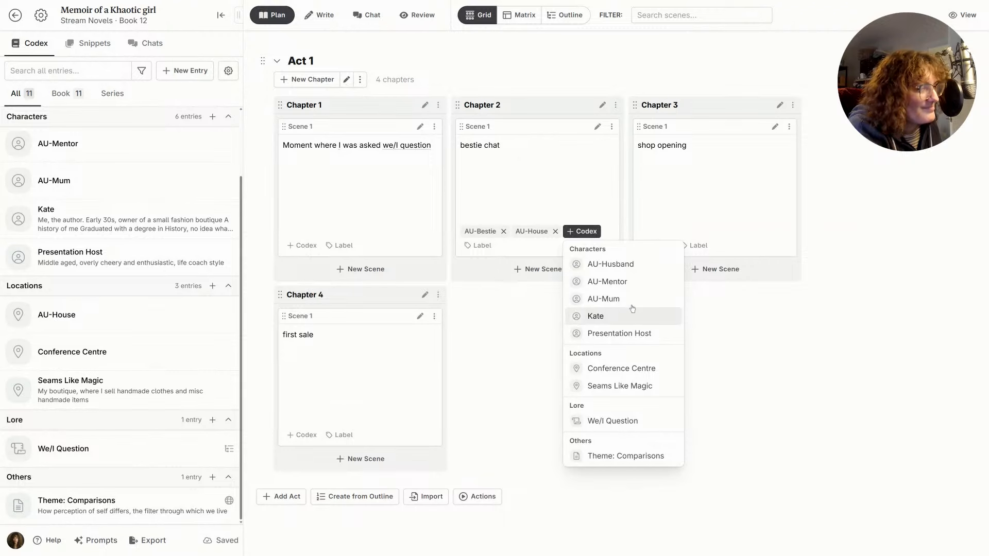
left_click(665, 247)
- Link Seams Like Magic, the author's own character entry and AU-Husband to Chapter 3's "shop opening" scene
left_click(662, 246)
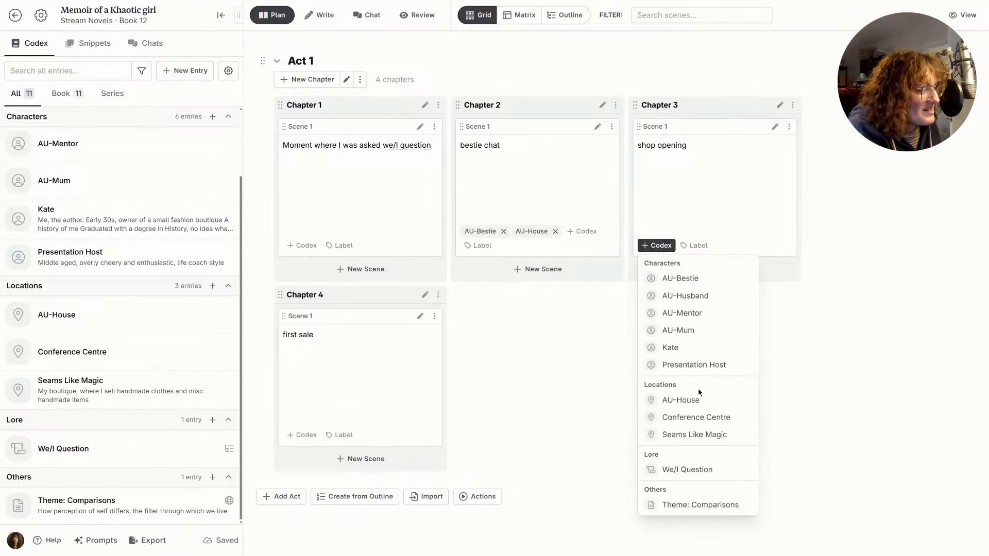
left_click(692, 434)
left_click(761, 355)
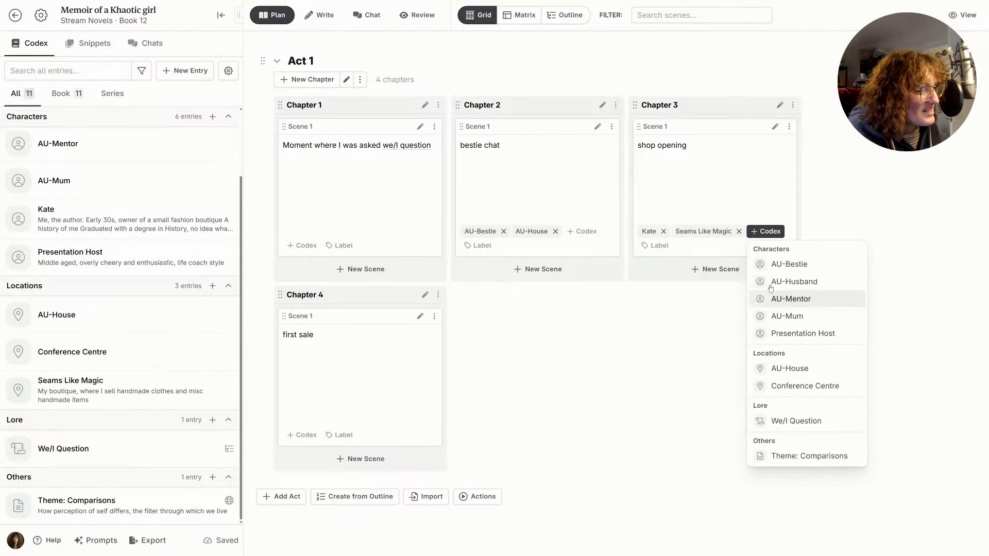
left_click(788, 283)
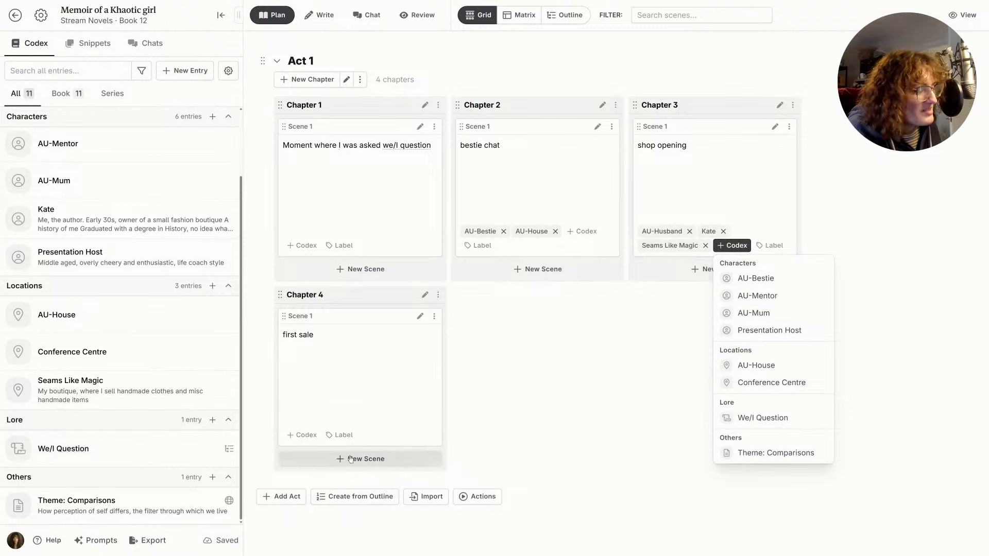
- Link the author's own character entry and AU-House to Chapter 4's "first sale" scene
left_click(302, 435)
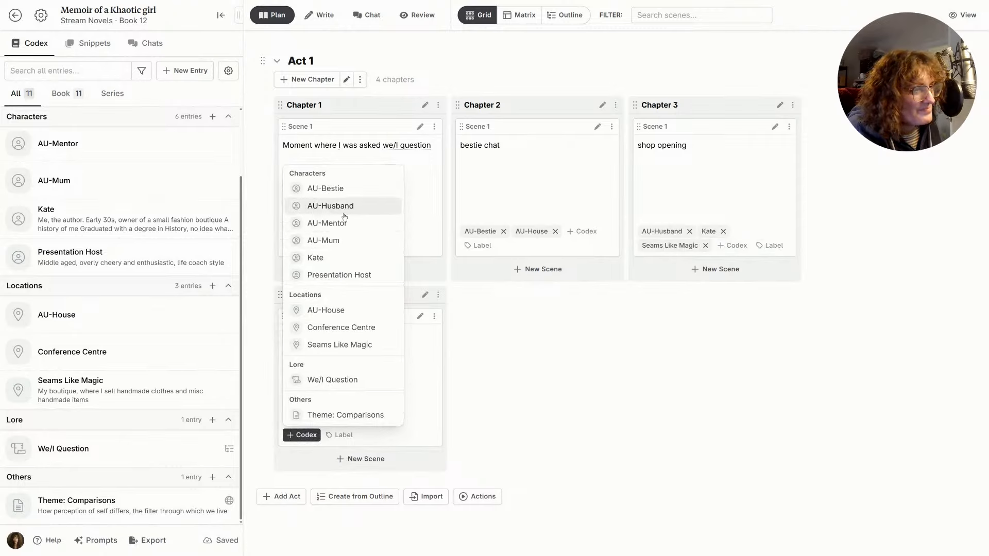
left_click(340, 259)
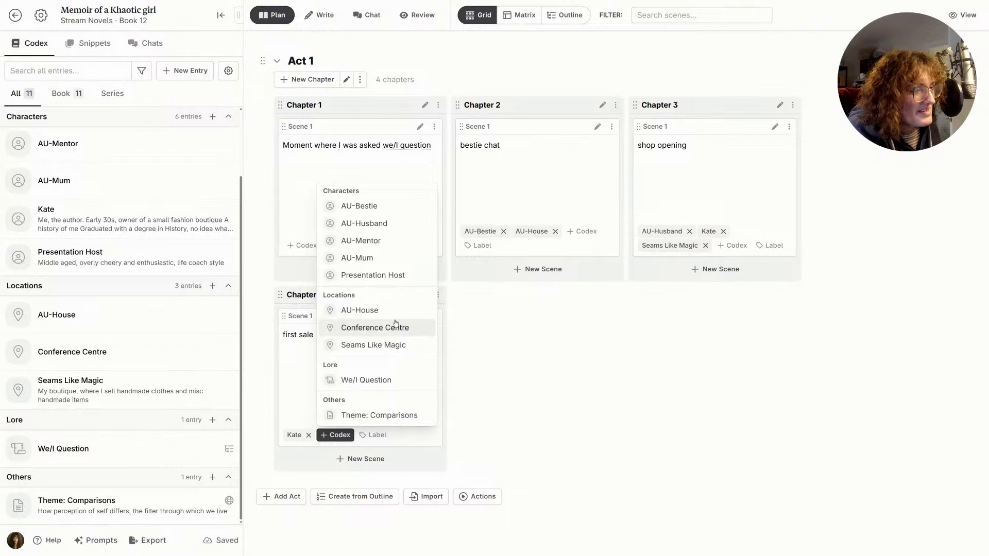
left_click(360, 310)
left_click(655, 325)
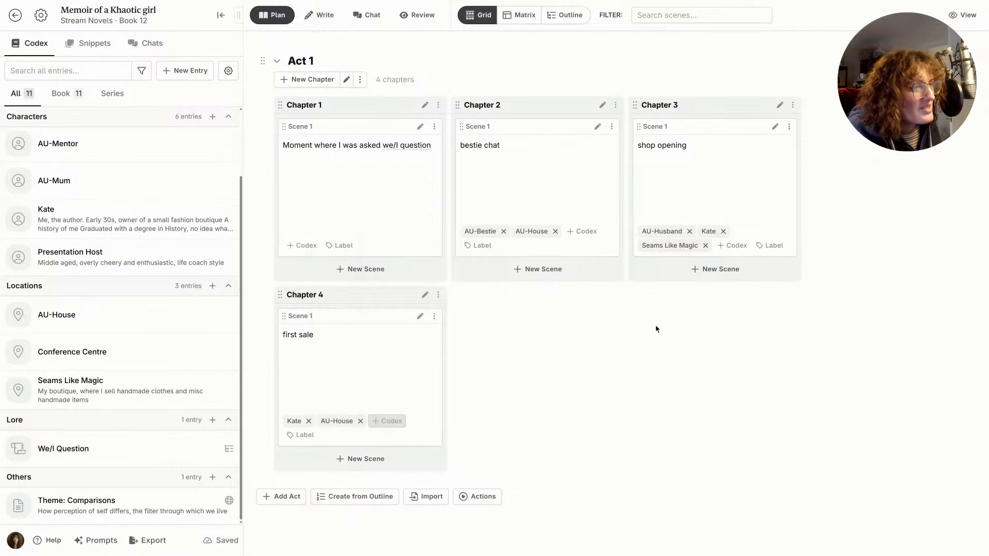
- Link the author's own character entry, Presentation Host and Conference Centre to the Chapter 1 scene
left_click(301, 245)
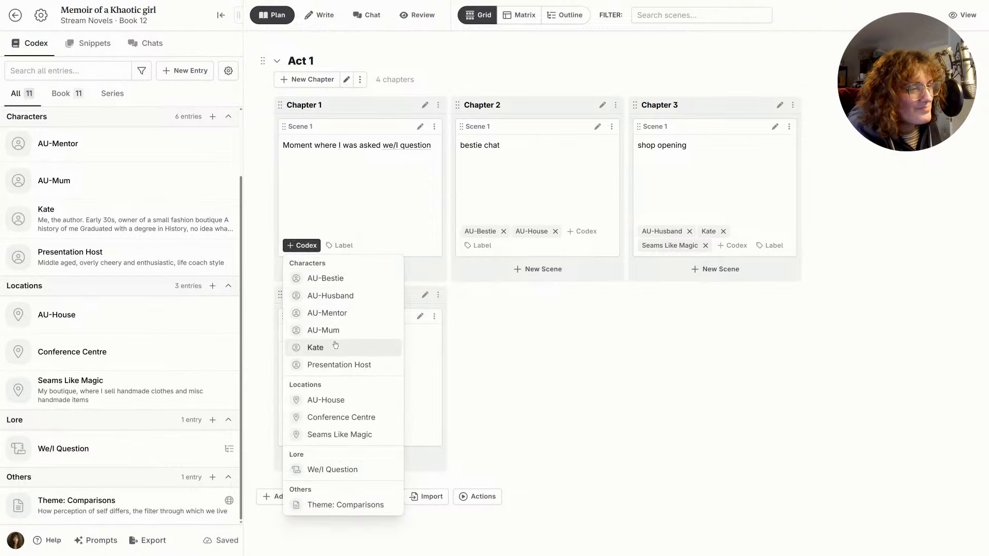
left_click(315, 347)
left_click(372, 347)
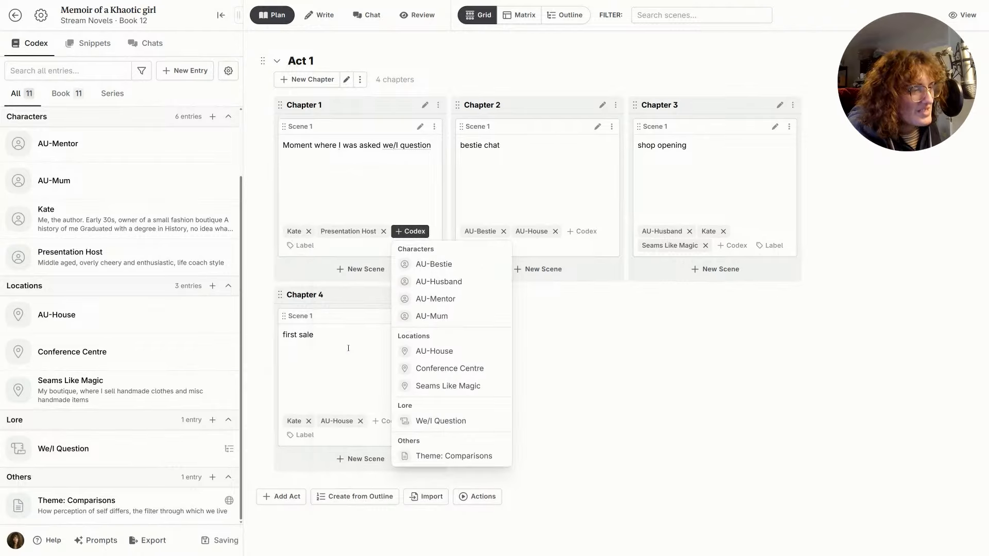
left_click(463, 368)
left_click(704, 330)
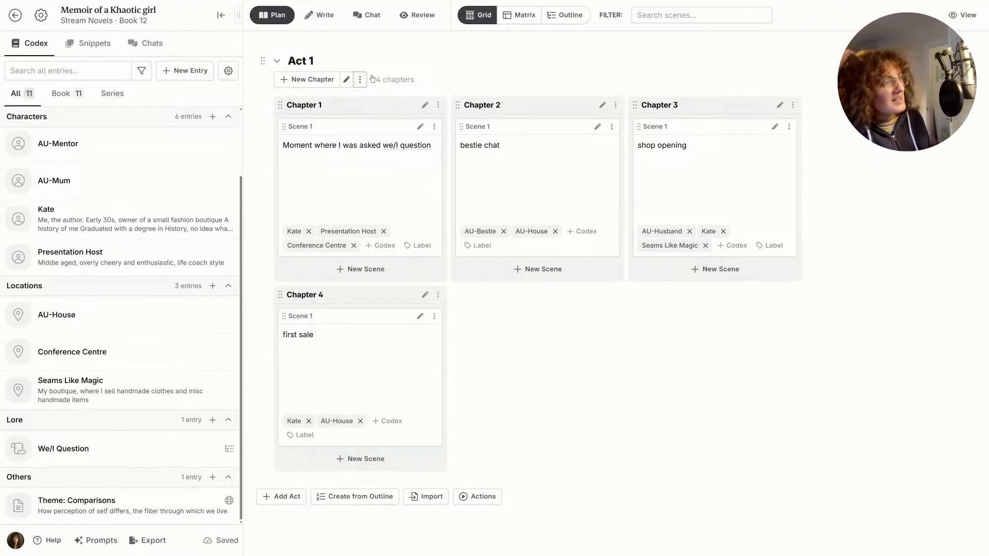
- Show the plan as a character matrix and add Chapter 2's "bestie chat" scene to the author's own column
left_click(531, 15)
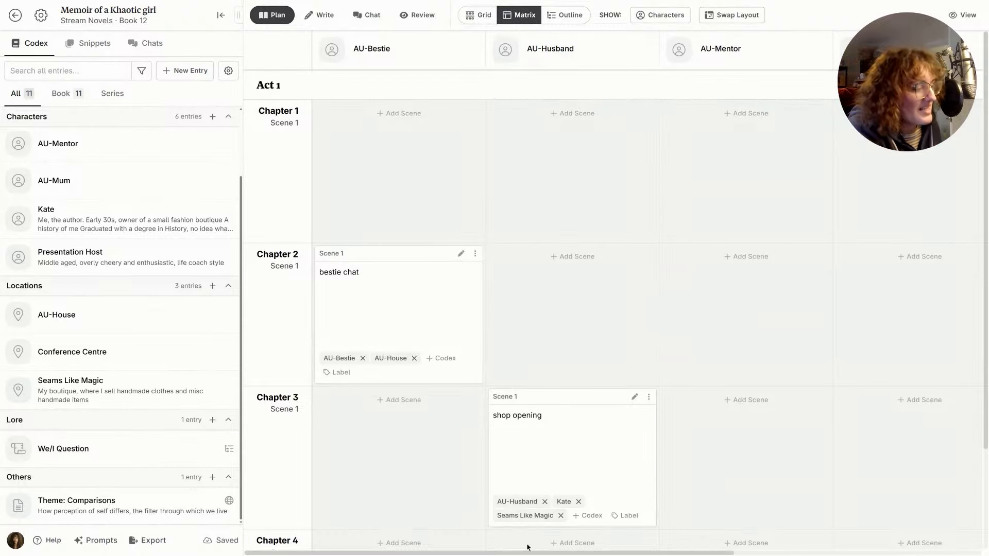
left_click_drag(522, 553, 625, 549)
left_click_drag(531, 535, 803, 509)
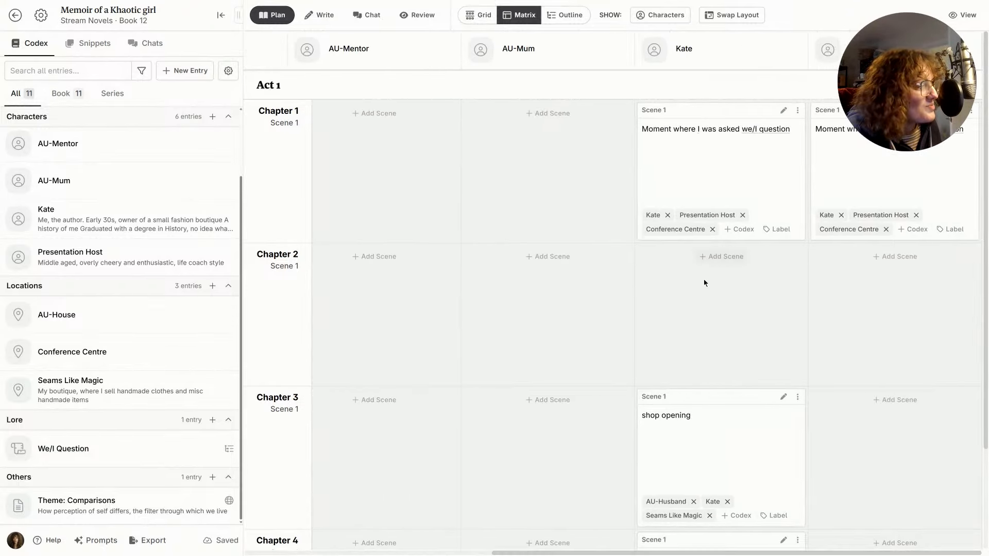
left_click(727, 257)
scroll(610, 359, "down", 2)
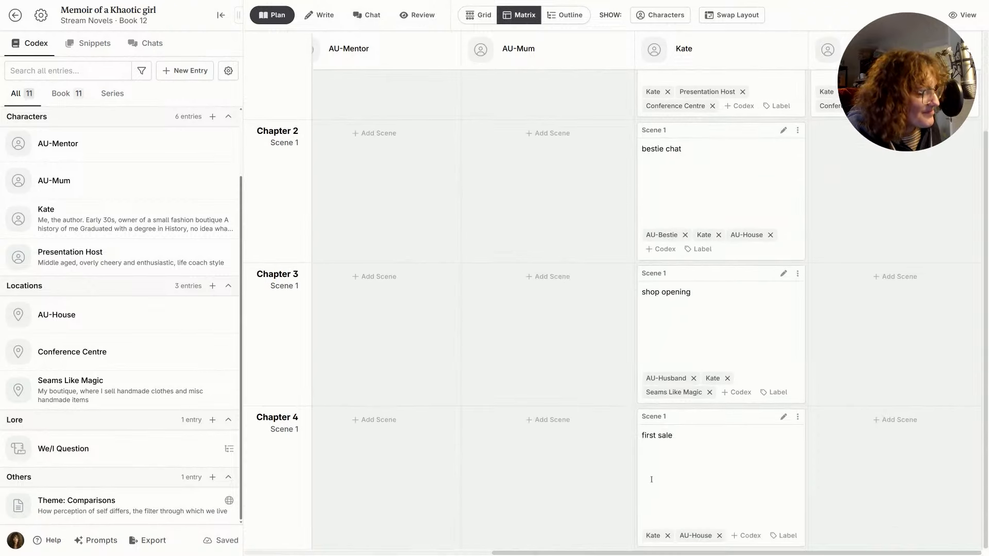
- Show the matrix by Locations to review where each scene takes place, and view it by POV
left_click_drag(579, 553, 349, 550)
left_click(660, 15)
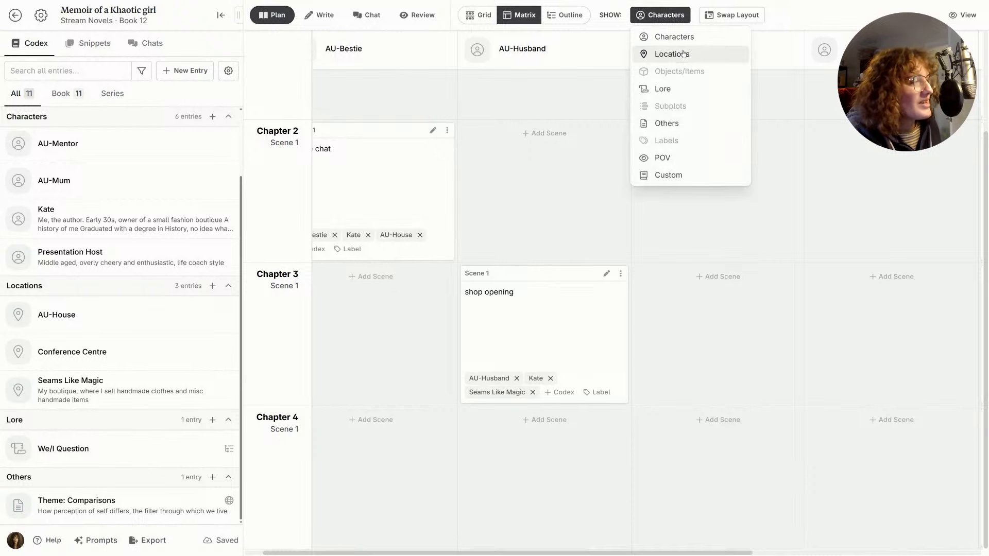
left_click(683, 54)
scroll(523, 190, "up", 2)
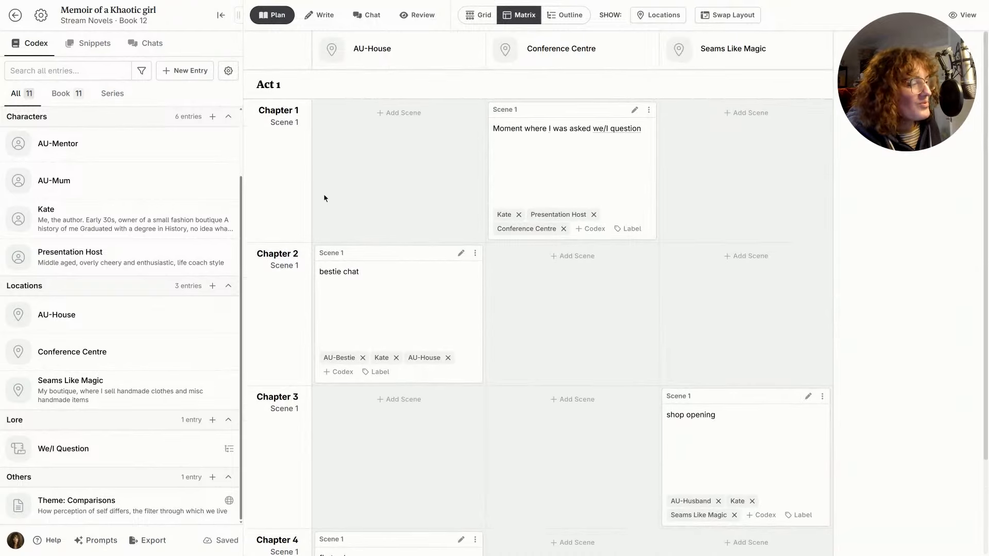
scroll(325, 197, "down", 2)
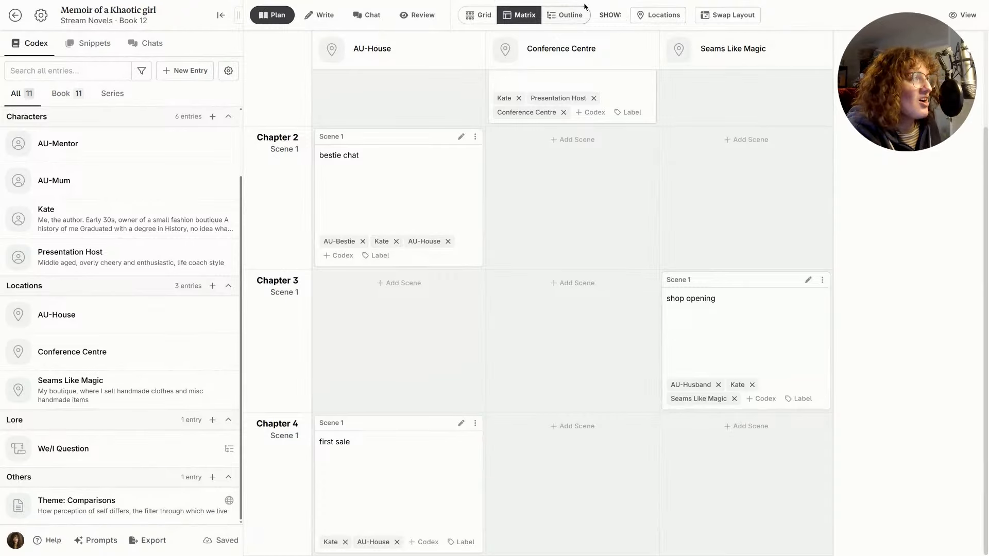
left_click(637, 14)
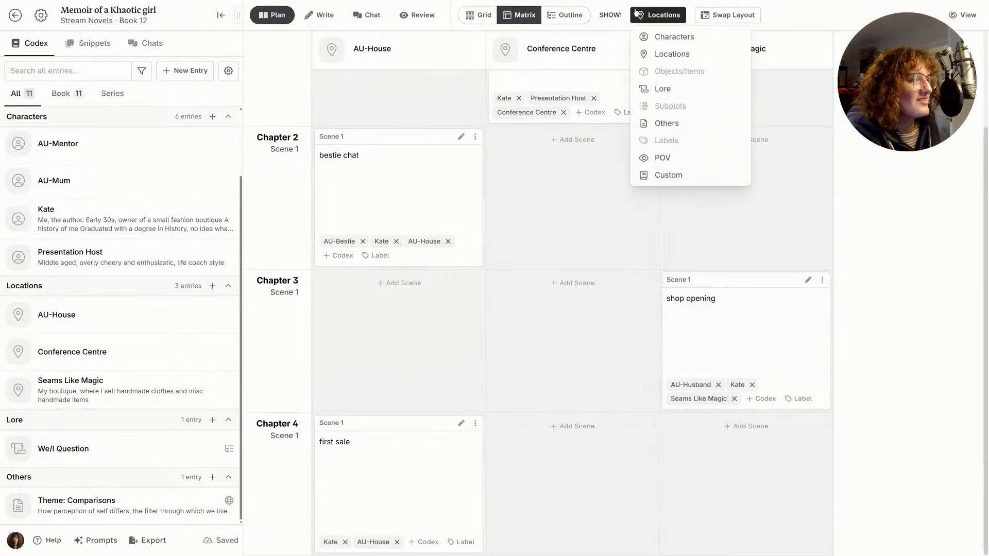
left_click(704, 160)
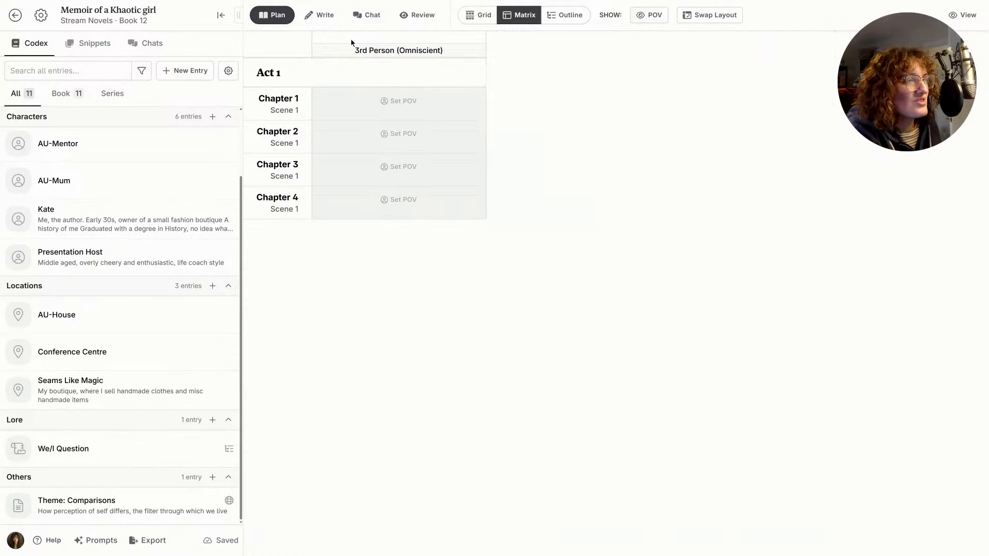
- Switch the matrix to a custom view with columns for the author's own character entry and AU-Husband
left_click(649, 14)
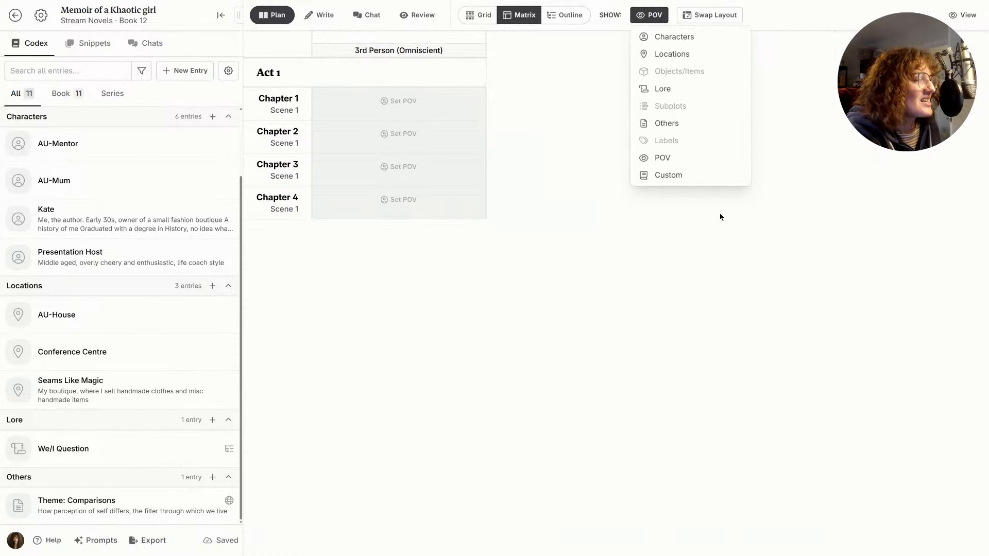
left_click(690, 174)
left_click(277, 50)
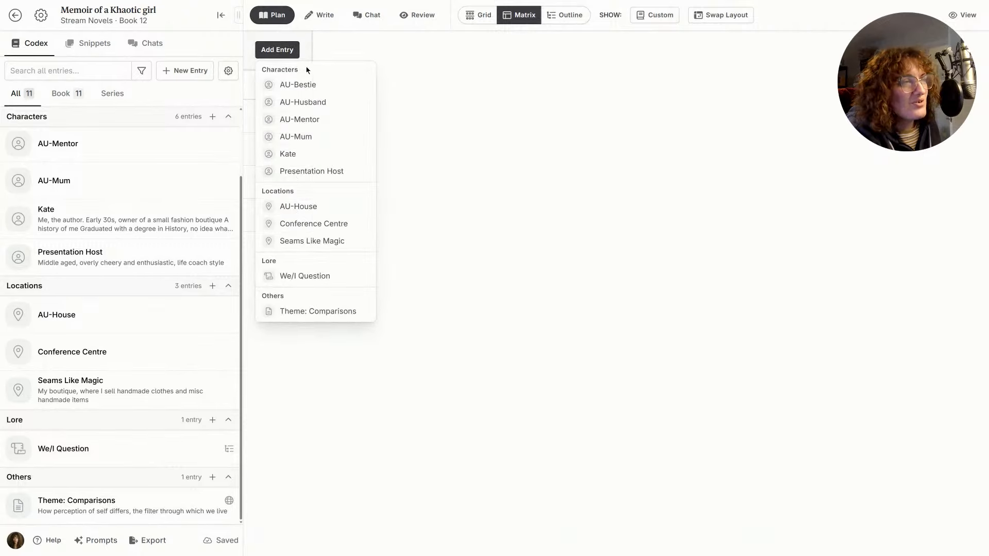
left_click(308, 152)
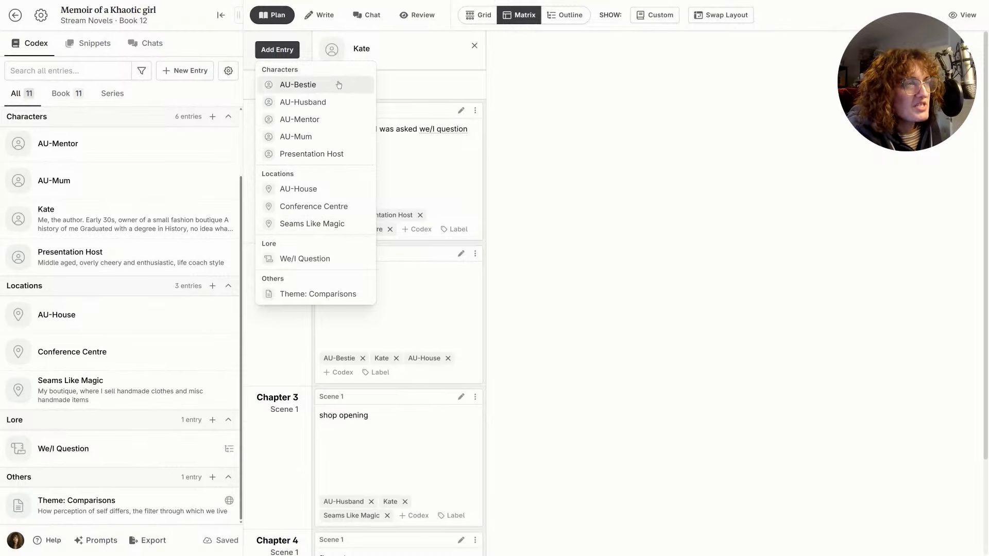
left_click(333, 102)
left_click(719, 160)
scroll(333, 125, "down", 2)
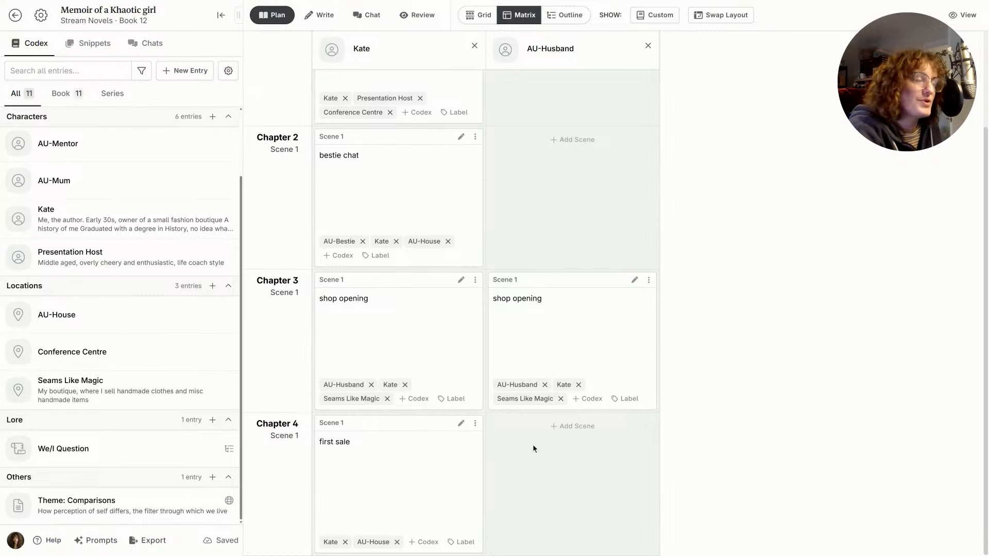
scroll(617, 310, "up", 2)
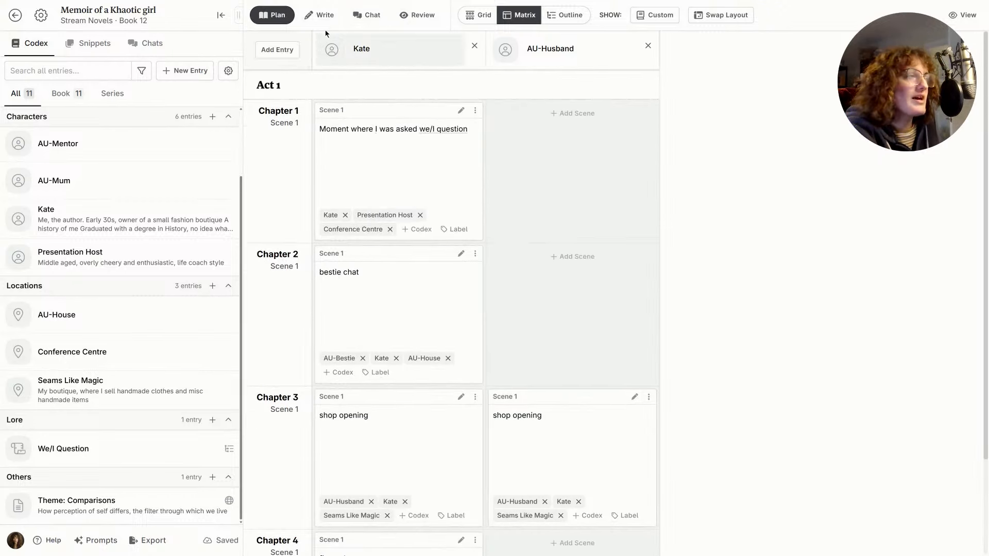
- Add an AU-House column to the custom matrix and add Chapter 4's "first sale" scene to the AU-Husband column
left_click(270, 50)
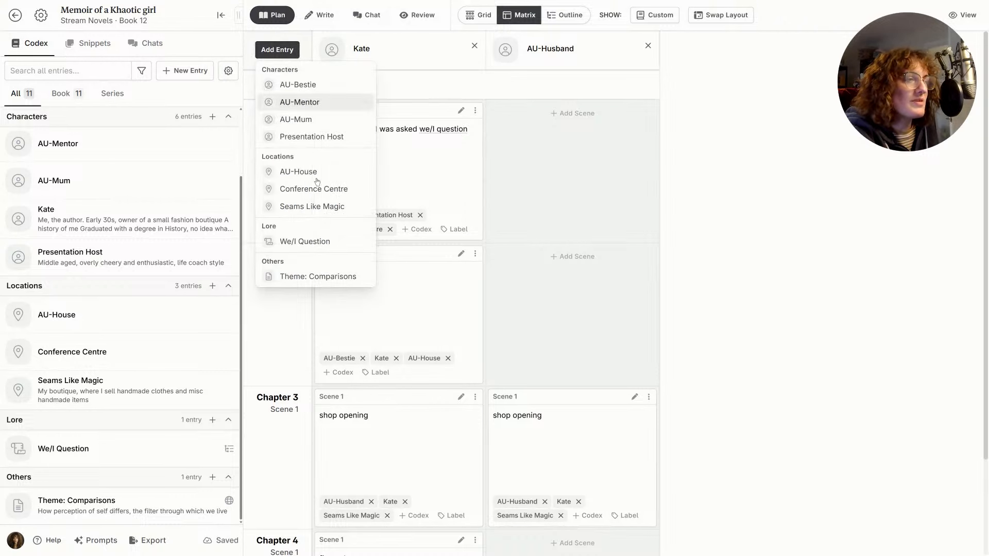
left_click(266, 179)
scroll(615, 369, "down", 2)
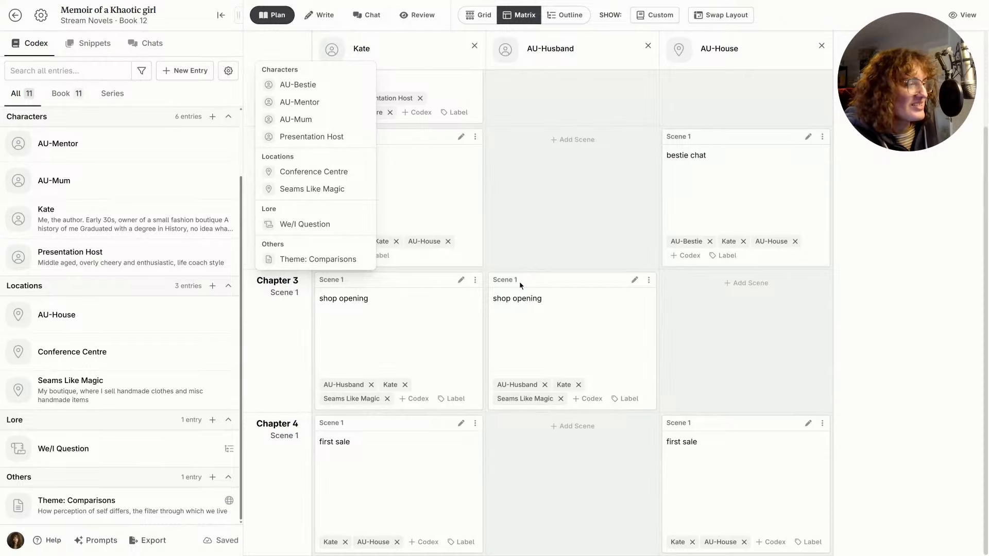
left_click(644, 494)
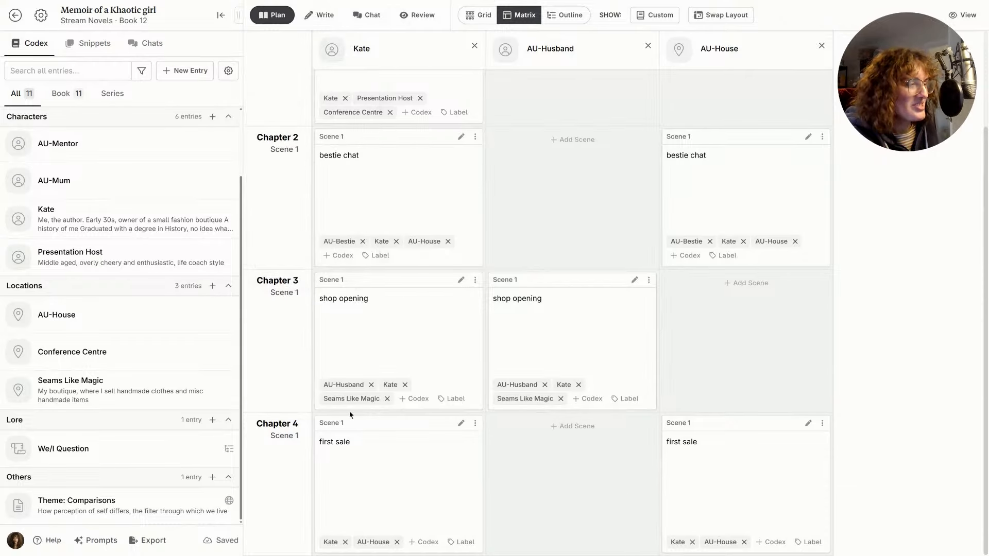
left_click(575, 427)
scroll(678, 462, "up", 3)
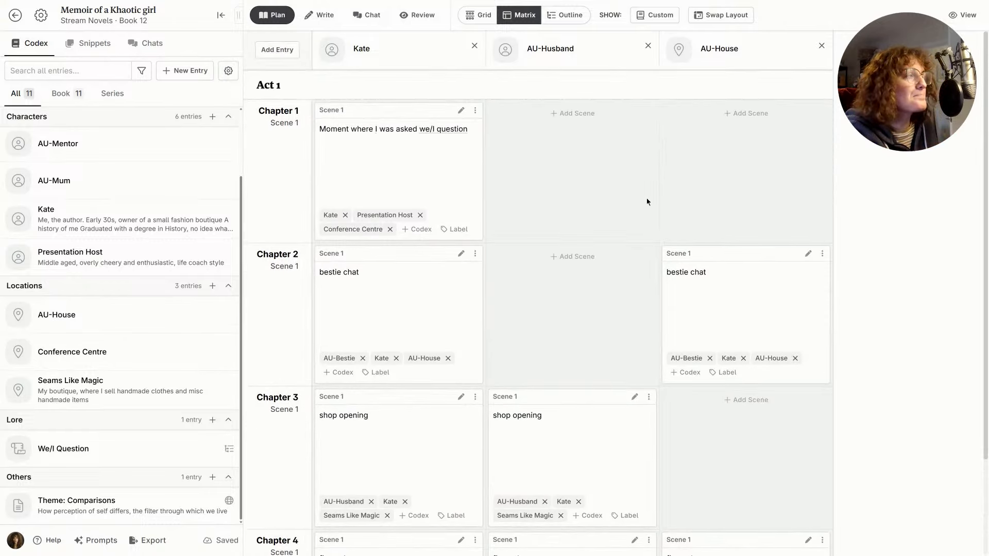
- View the plan as an outline and add the Scene Status preset labels in the novel's writing settings
left_click(569, 16)
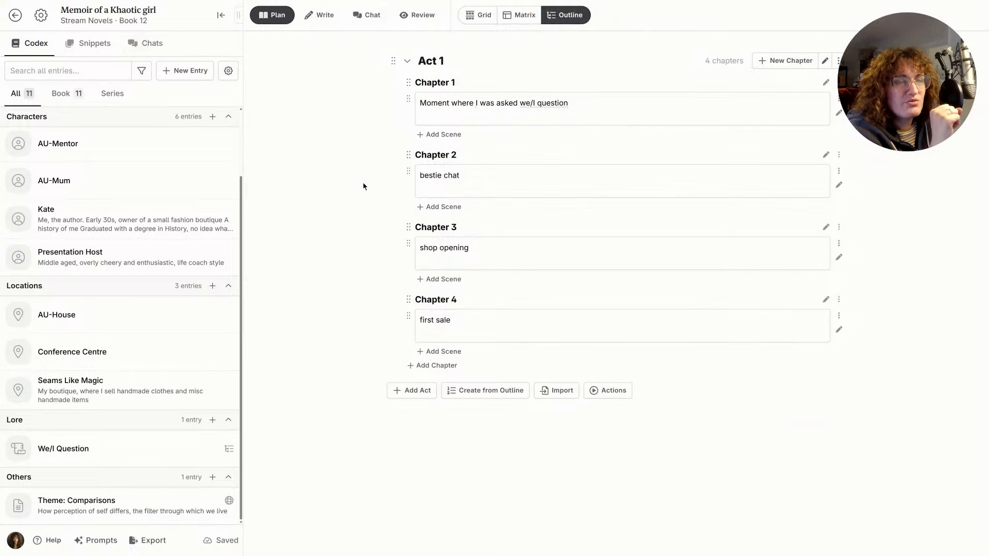
left_click(41, 16)
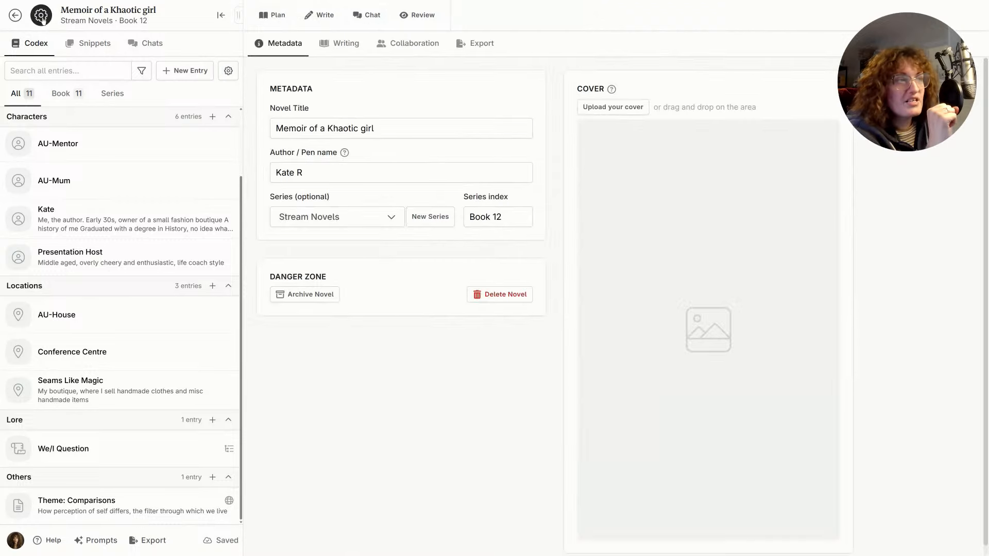
left_click(347, 50)
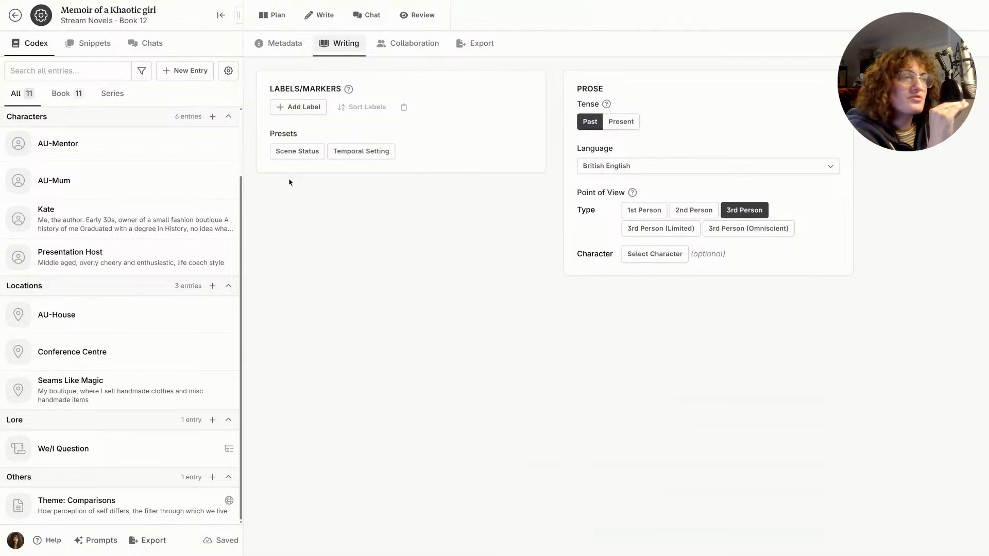
left_click(297, 152)
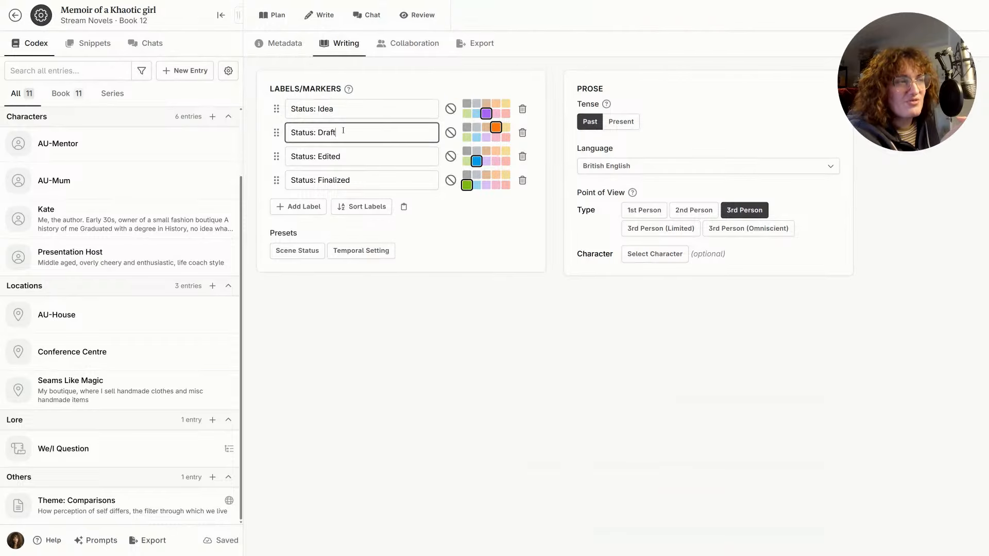
left_click(358, 178)
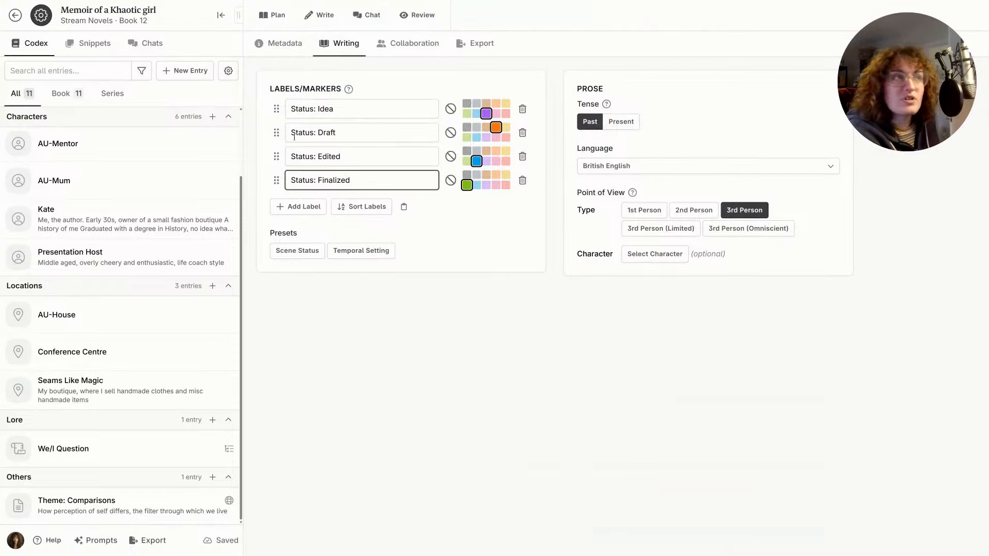
- In the plan's grid, label the Chapter 1 scene as Idea, the Chapter 2 scene as Draft and the Chapter 3 scene as Finalized
left_click(272, 14)
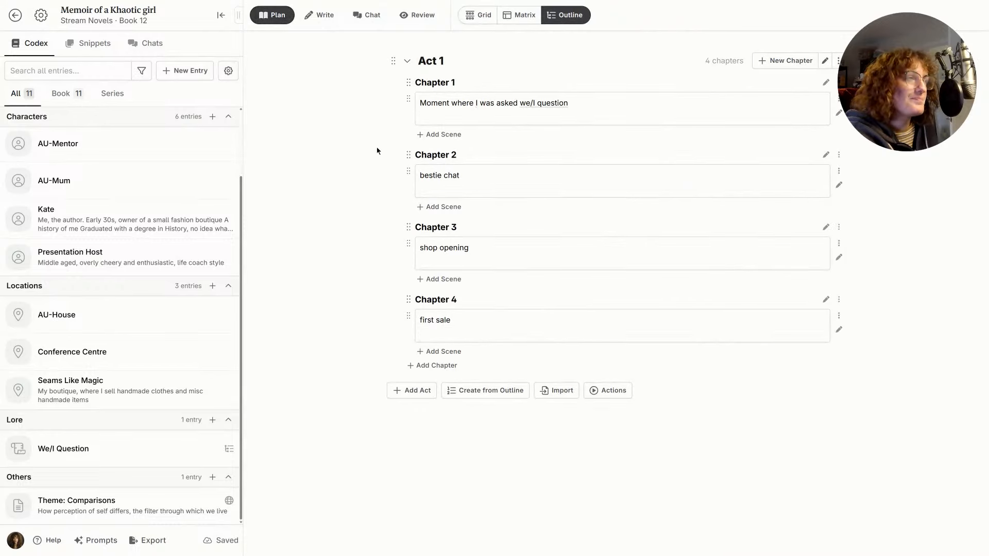
left_click(478, 15)
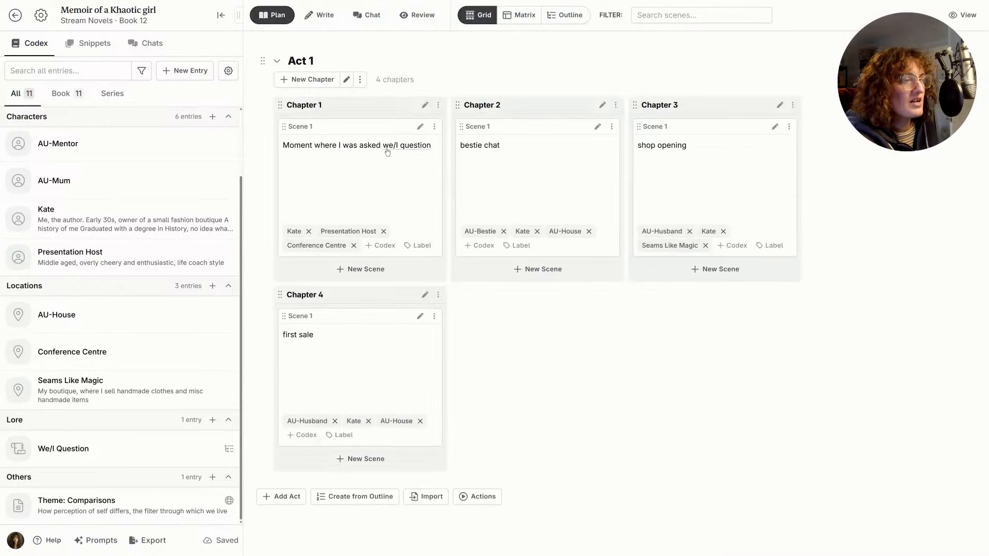
left_click(418, 246)
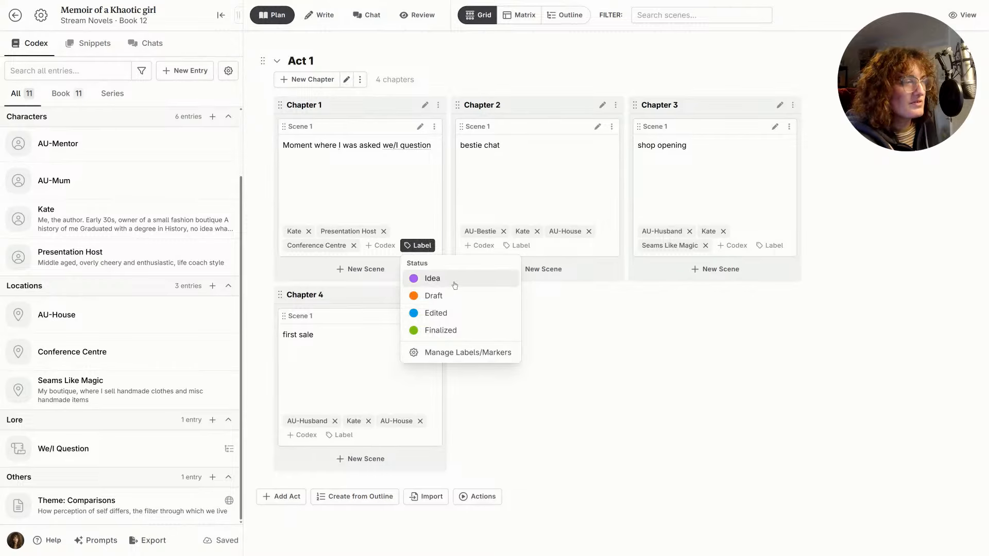
left_click(455, 285)
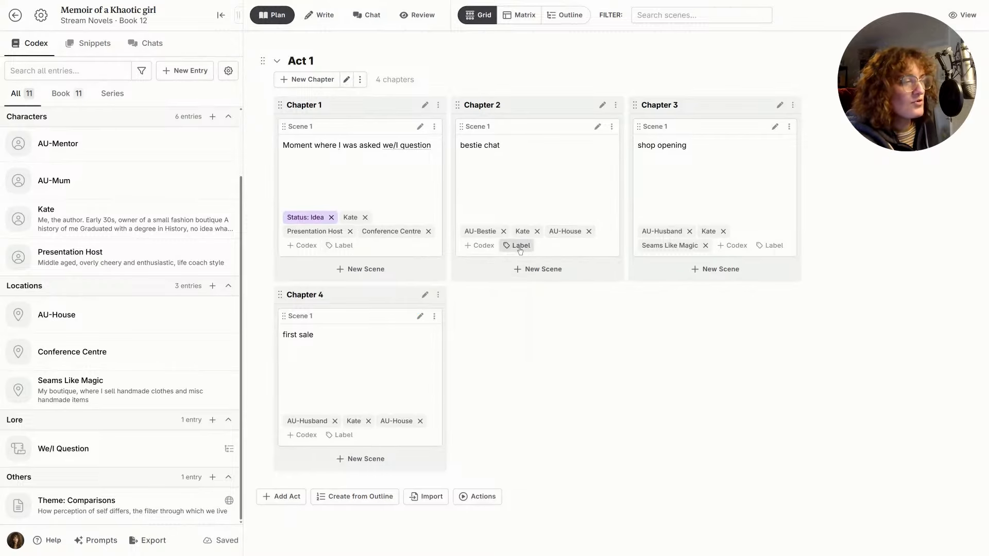
left_click(517, 245)
left_click(533, 295)
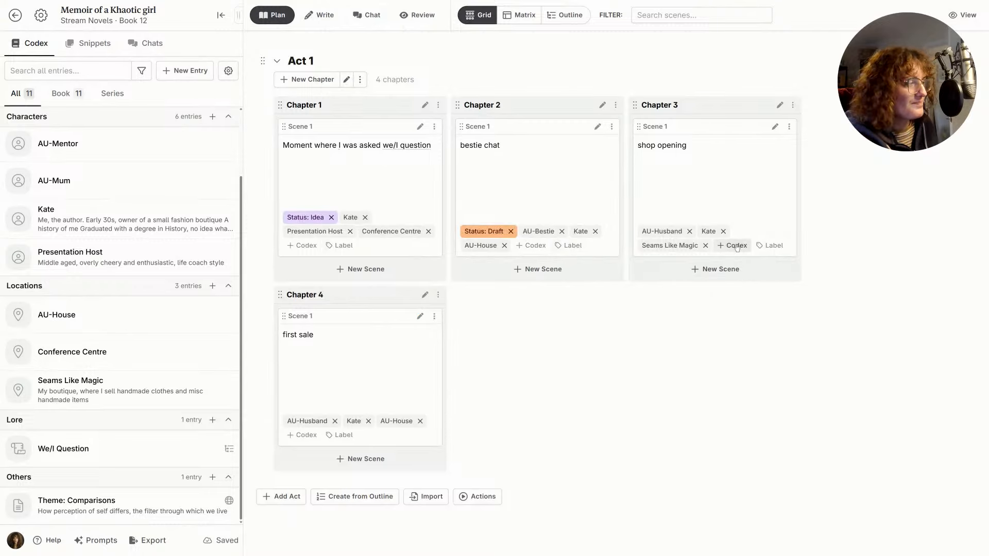
left_click(769, 247)
left_click(791, 328)
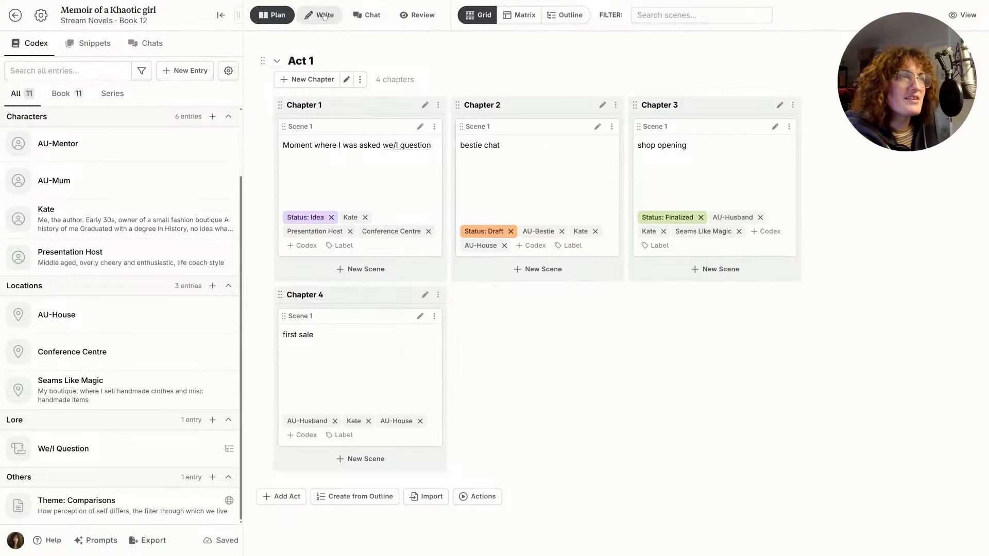
- Show the matrix by Labels and by Status to review how the scenes are distributed
left_click(519, 15)
left_click(654, 15)
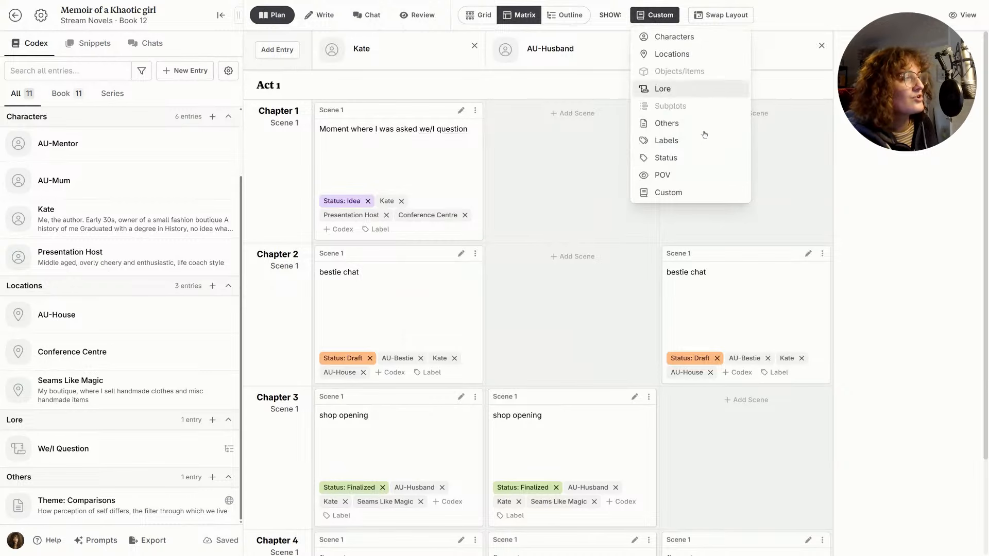
left_click(710, 141)
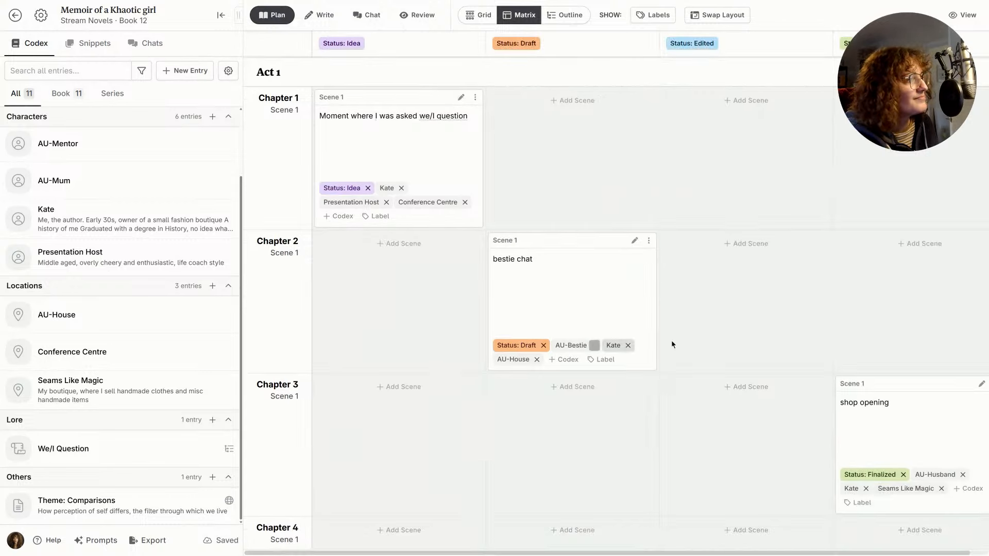
left_click(663, 15)
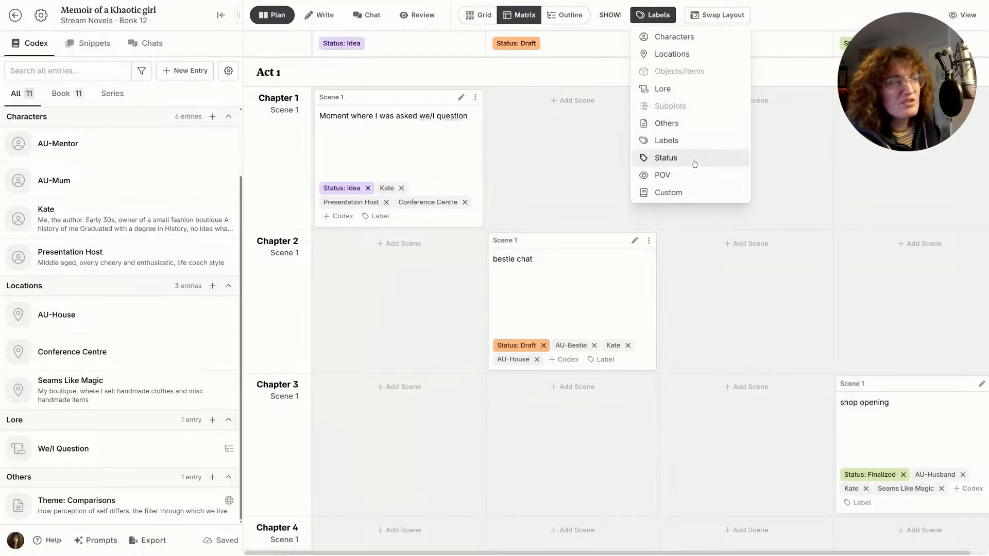
left_click(694, 164)
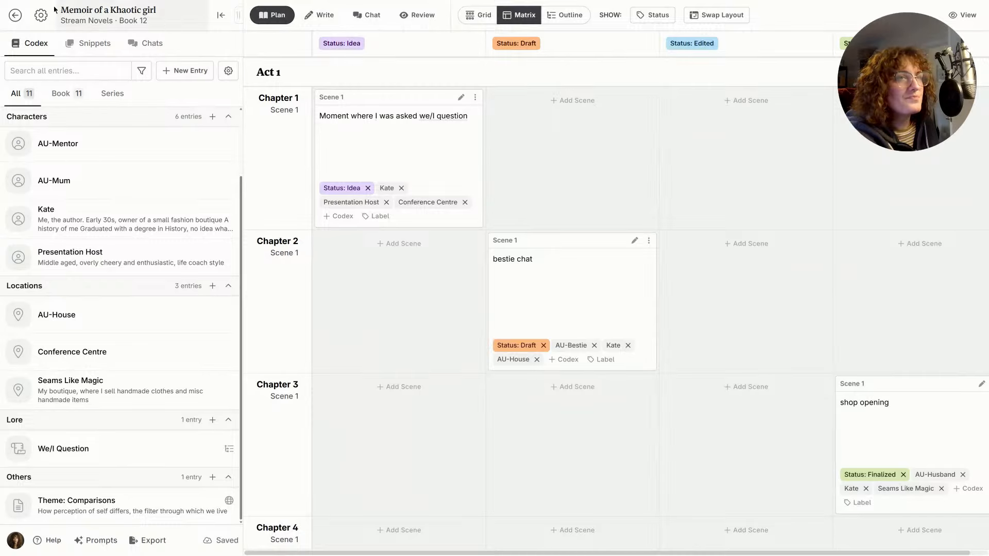
- Add a custom label named "Bob" in the novel's writing settings
left_click(41, 14)
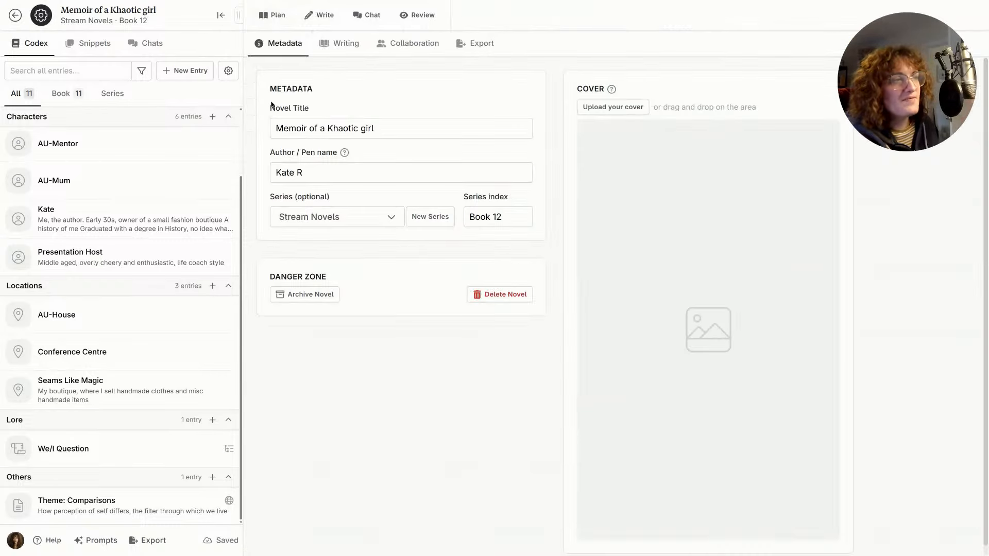
left_click(346, 51)
left_click(298, 207)
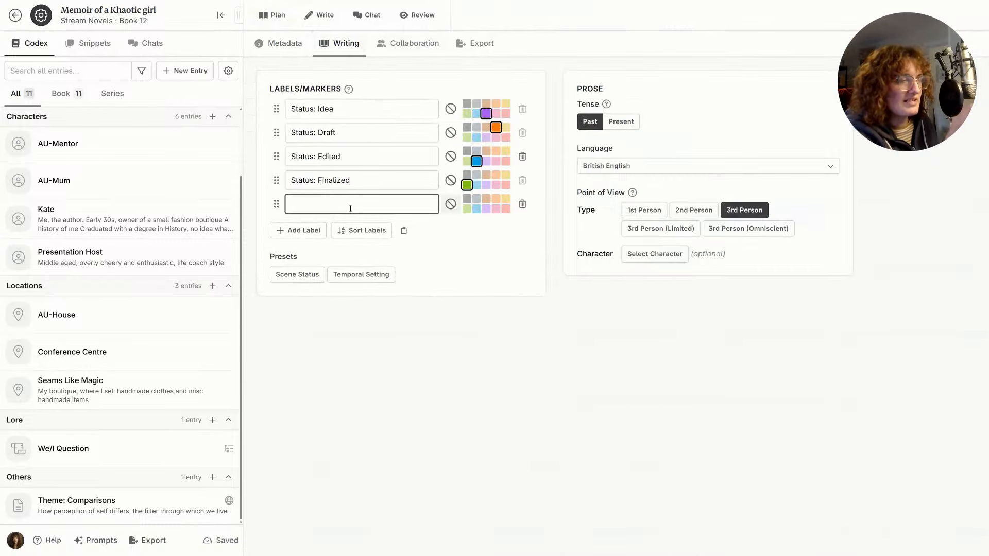
type("Bob")
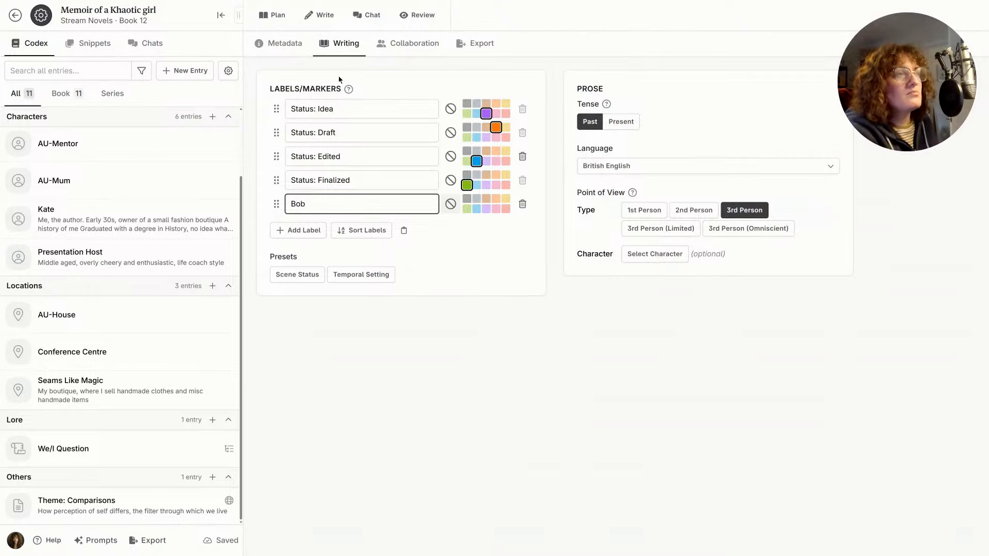
- Return to the plan matrix and show it by Labels to check the column for the custom "Bob" label
left_click(273, 15)
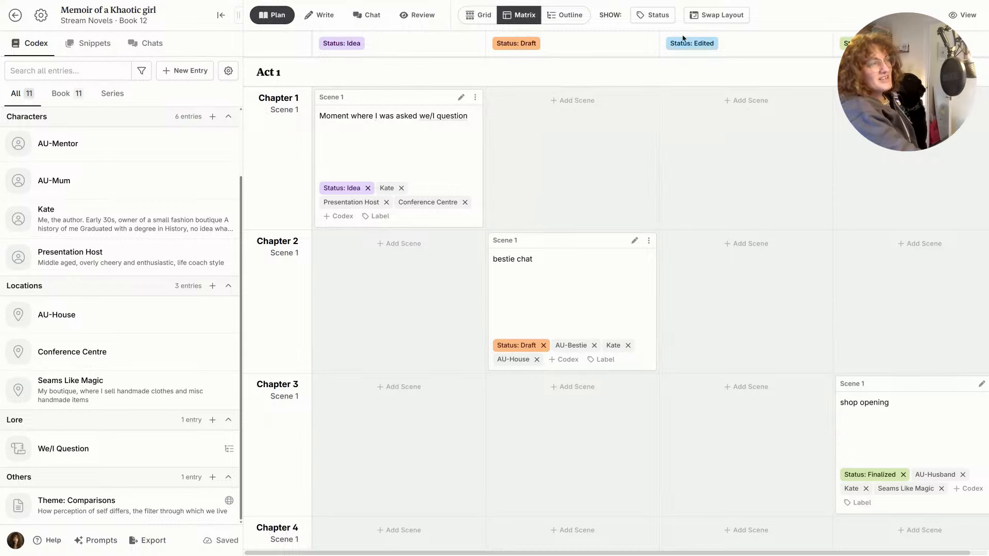
left_click(655, 15)
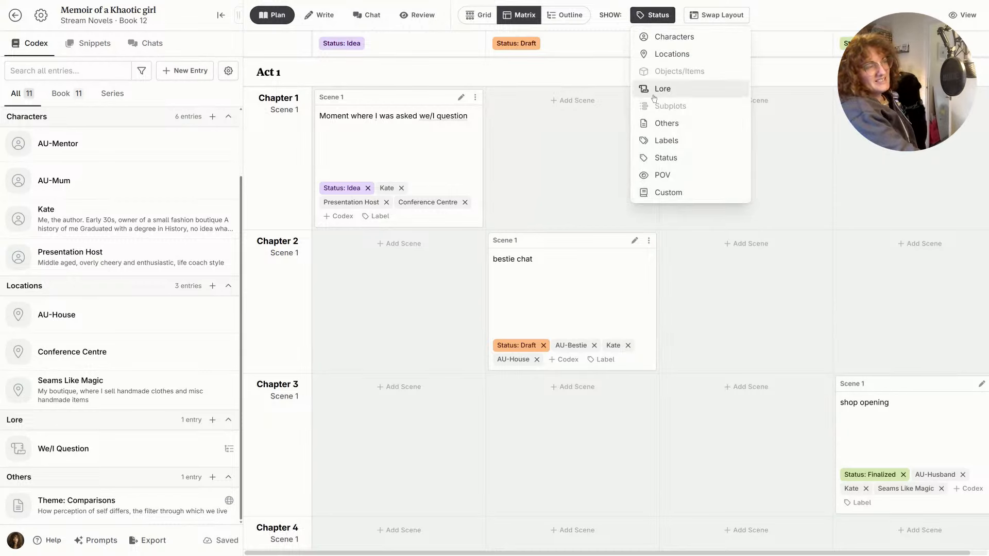
left_click(653, 143)
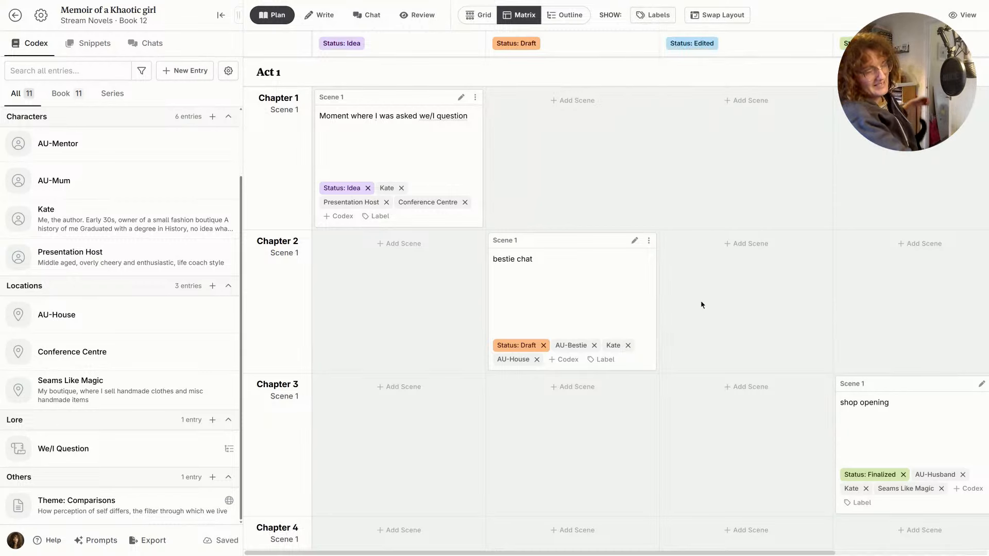
scroll(848, 537, "right", 3)
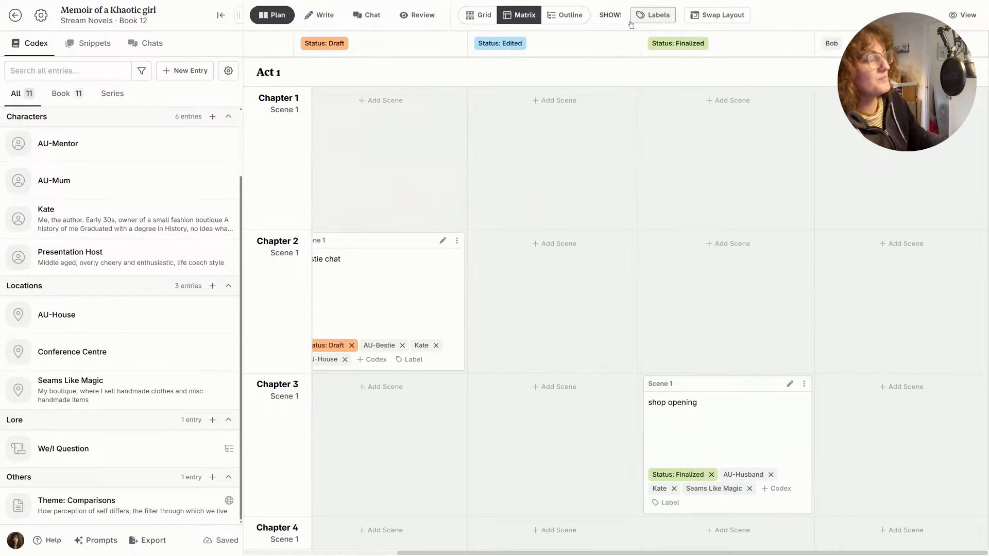
- Look over the novel's review statistics and return to the plan's grid view
left_click(653, 15)
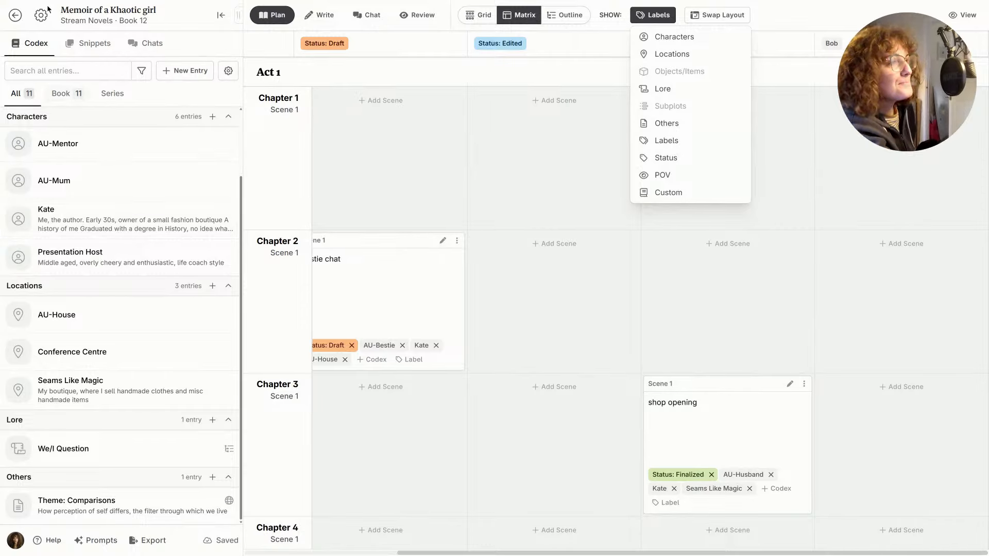
left_click(428, 68)
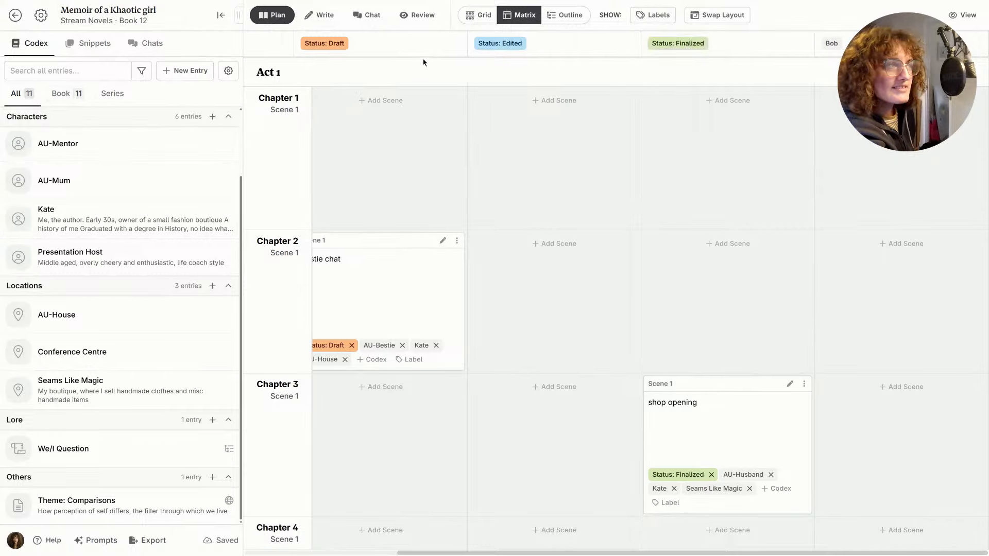
left_click(409, 17)
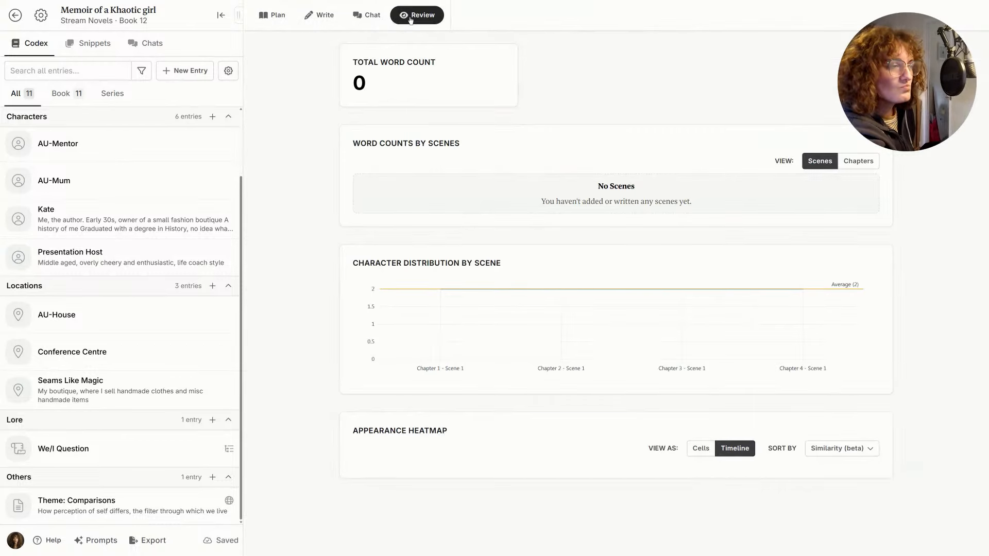
left_click(273, 21)
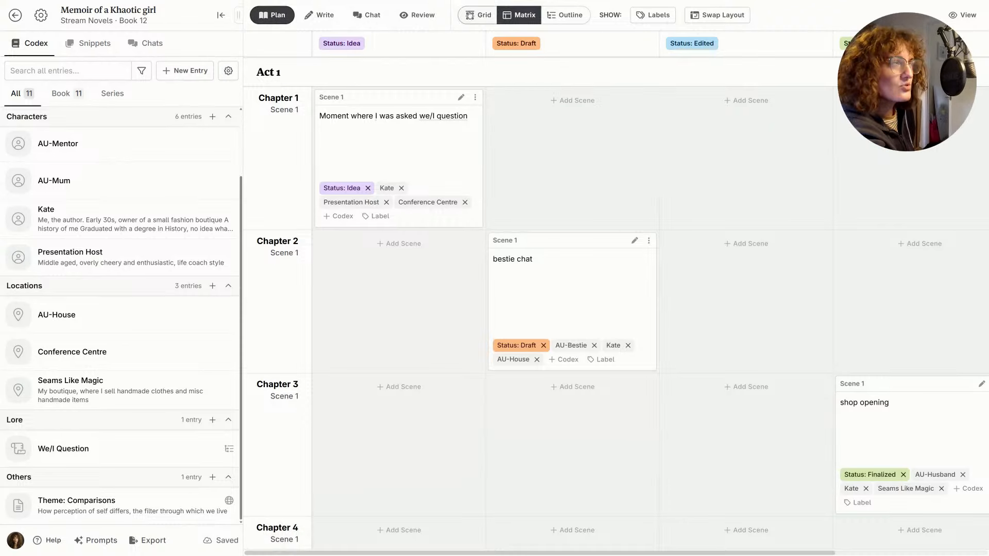
left_click(466, 16)
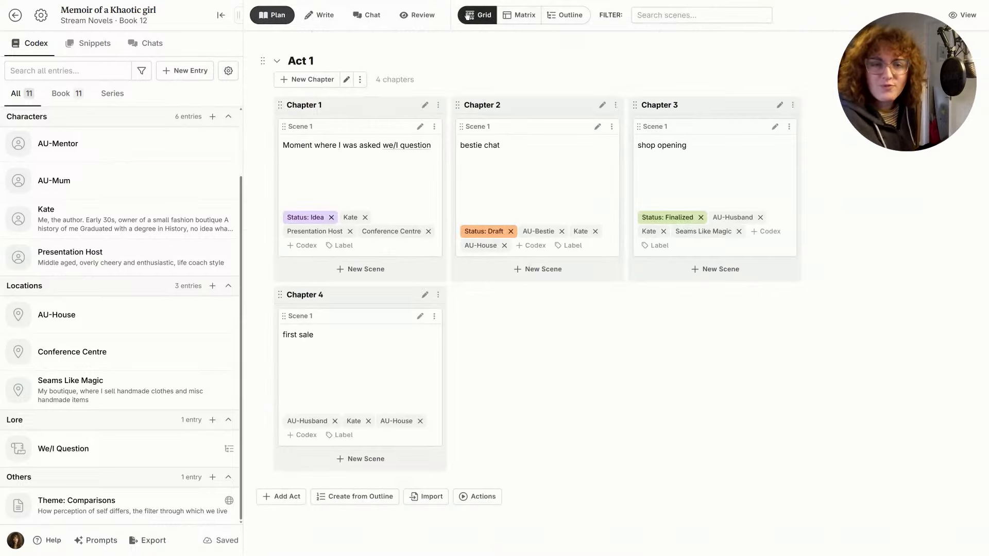